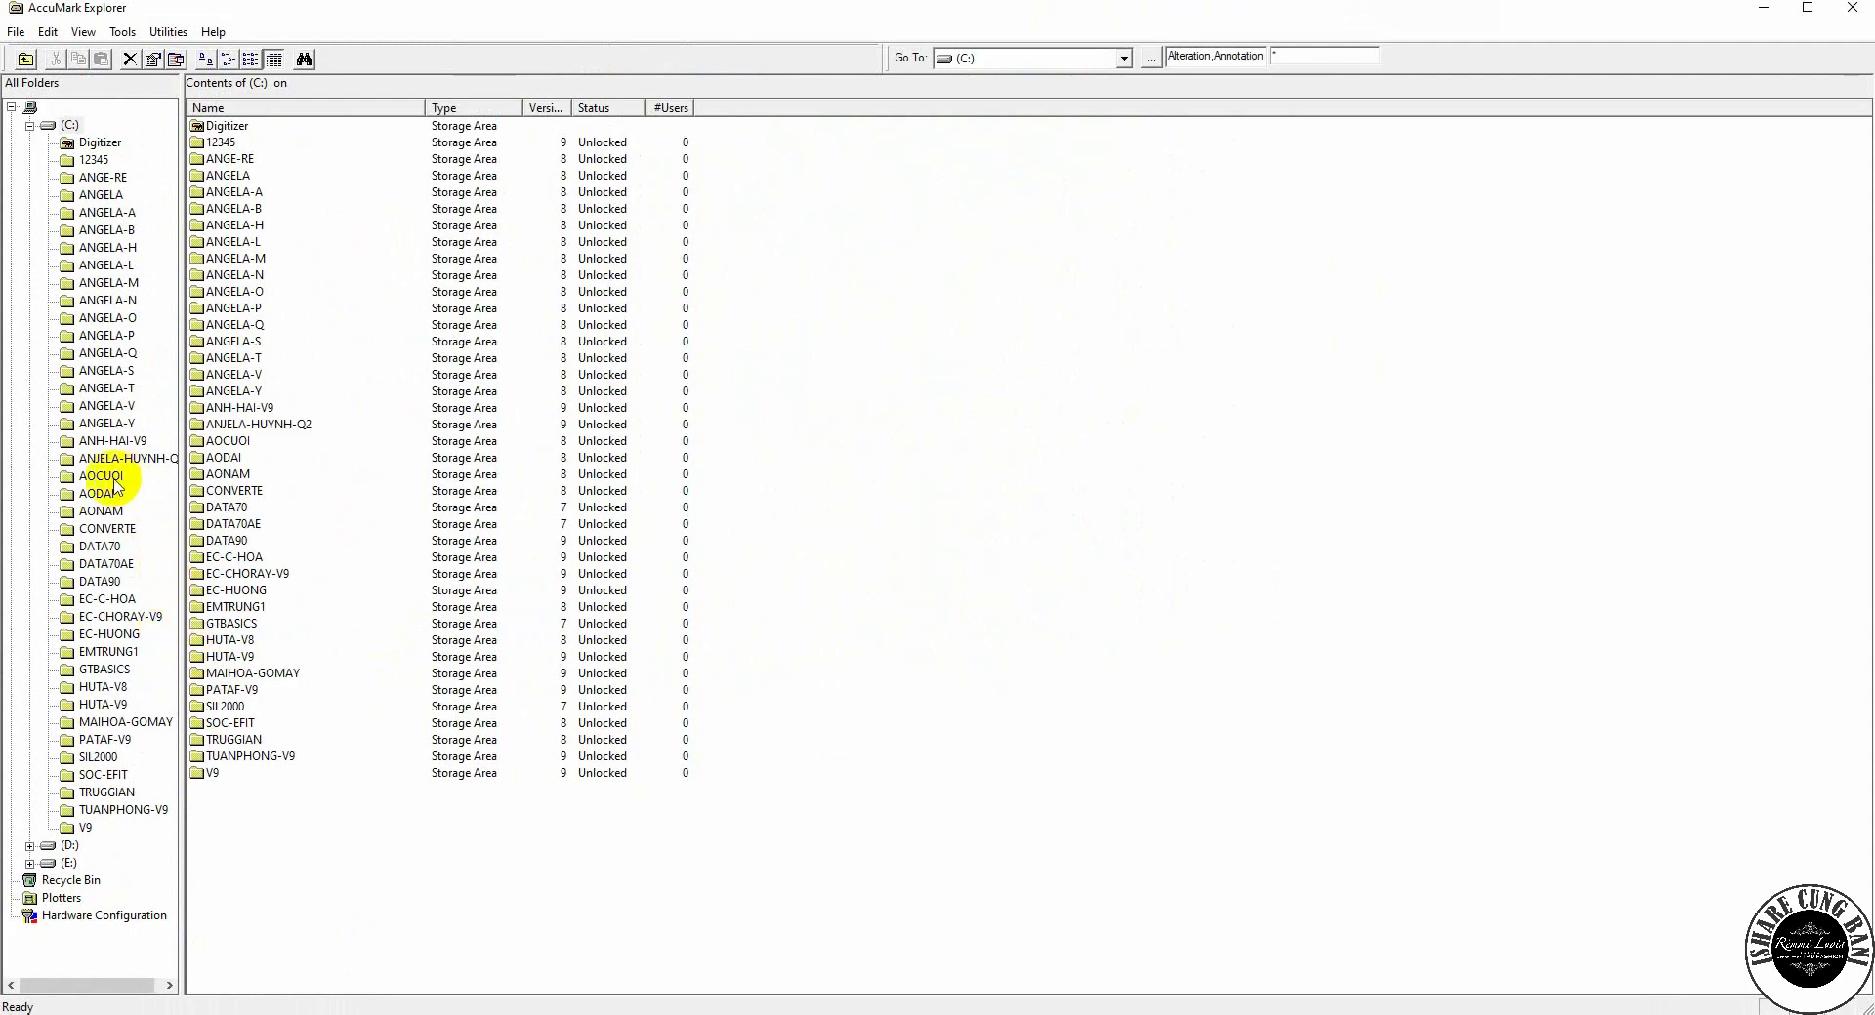
- Open the four VU-AO DAI pieces (COX4, TAYX2, TSX1, TTX1) from the AODAI storage area in Pattern Design
left_click(108, 493)
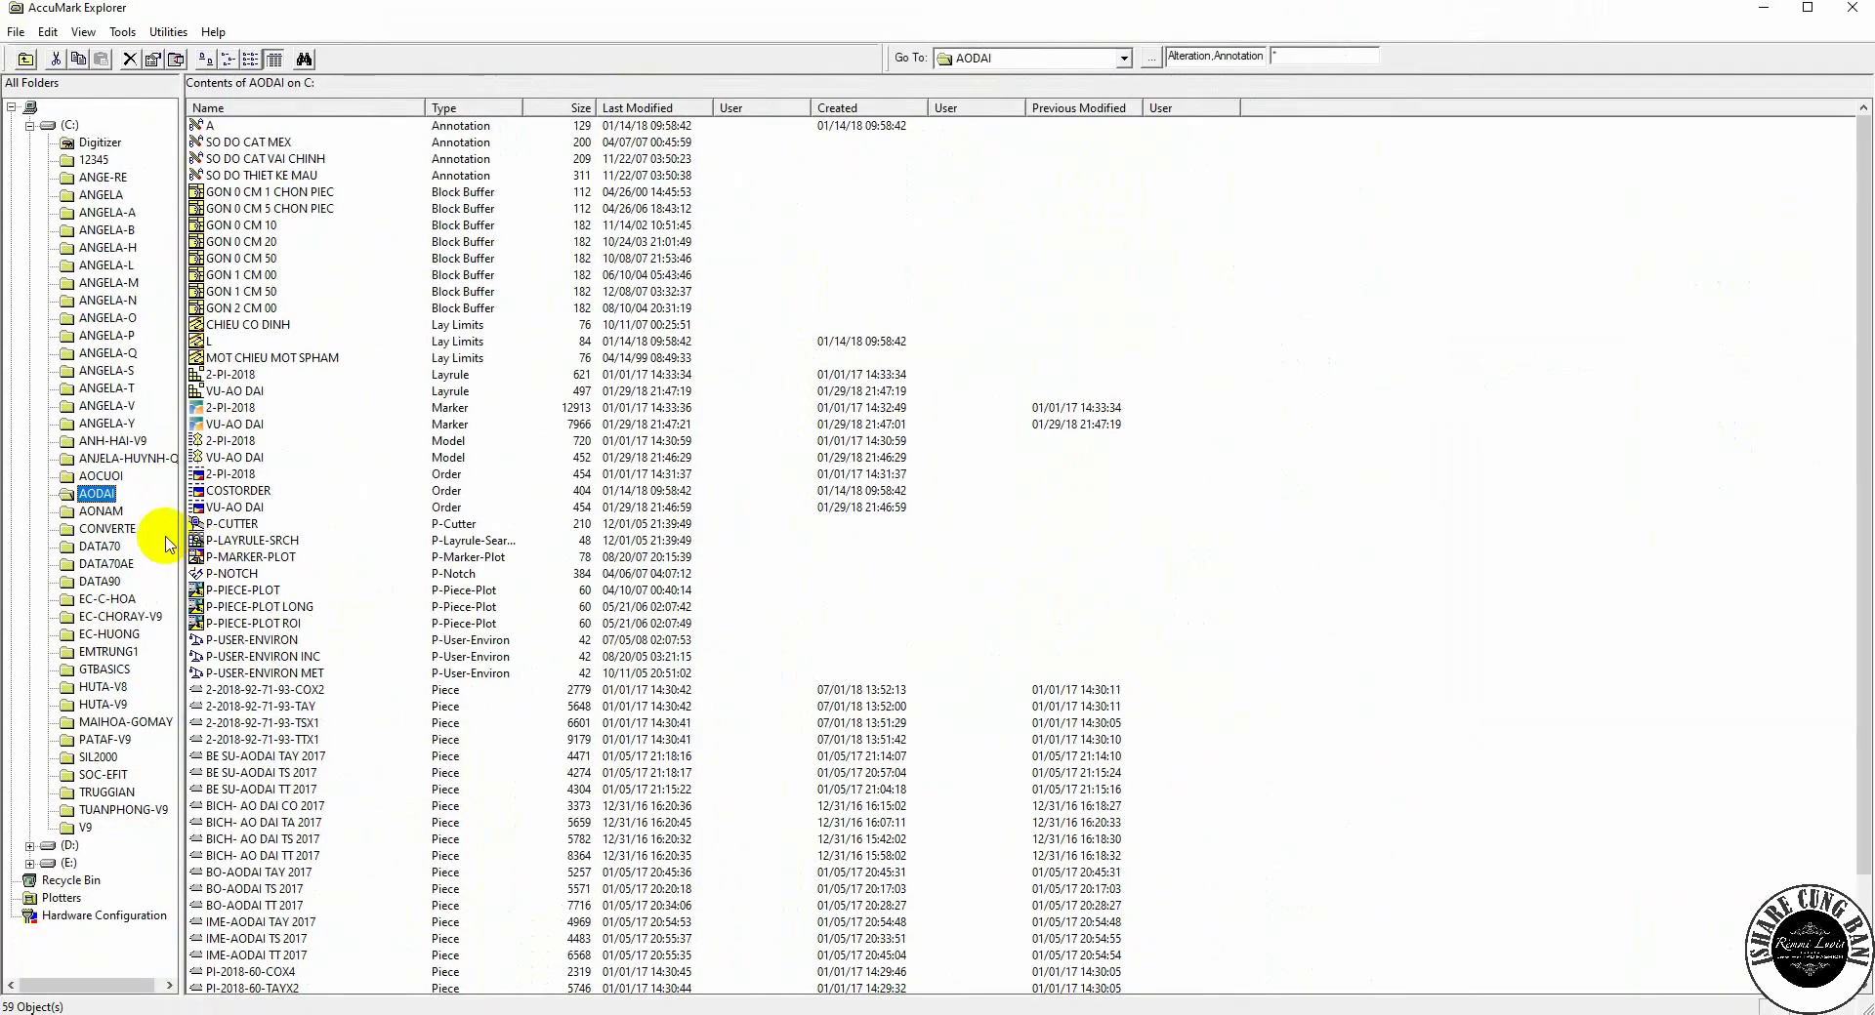
left_click(423, 761)
scroll(423, 762, "down", 3)
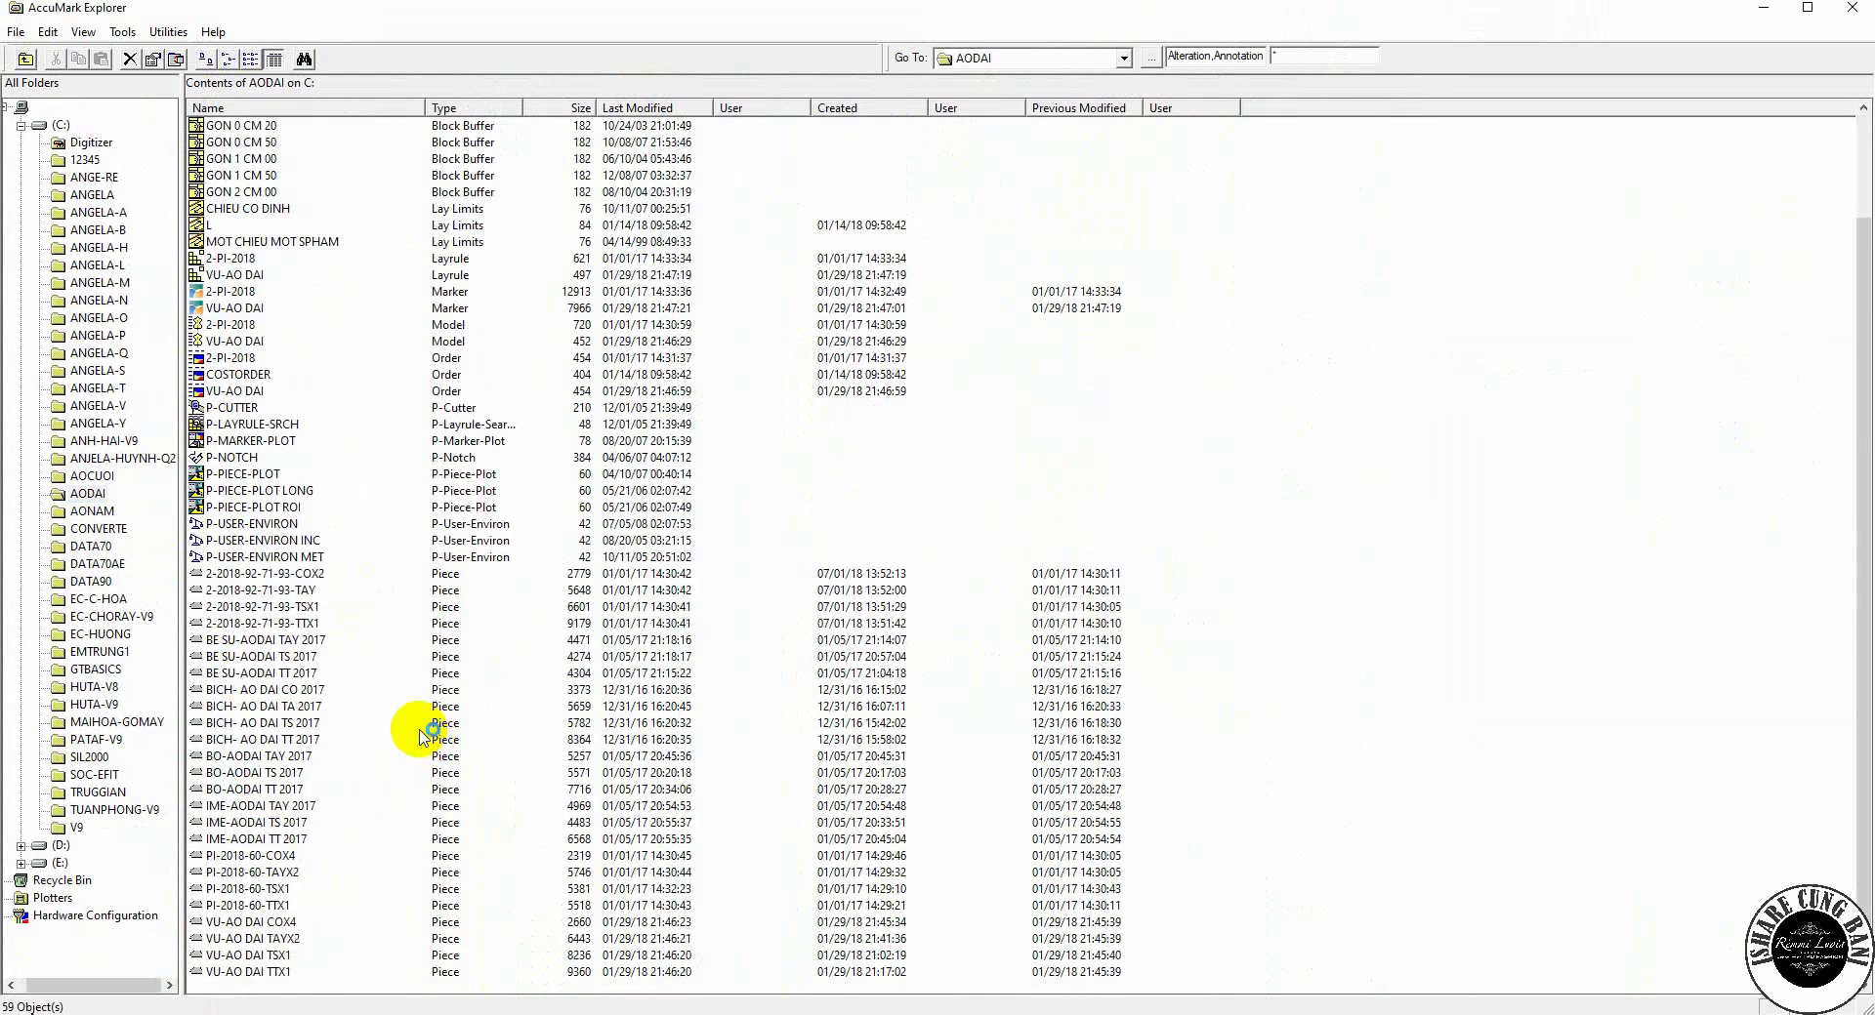
left_click(271, 924, "shift")
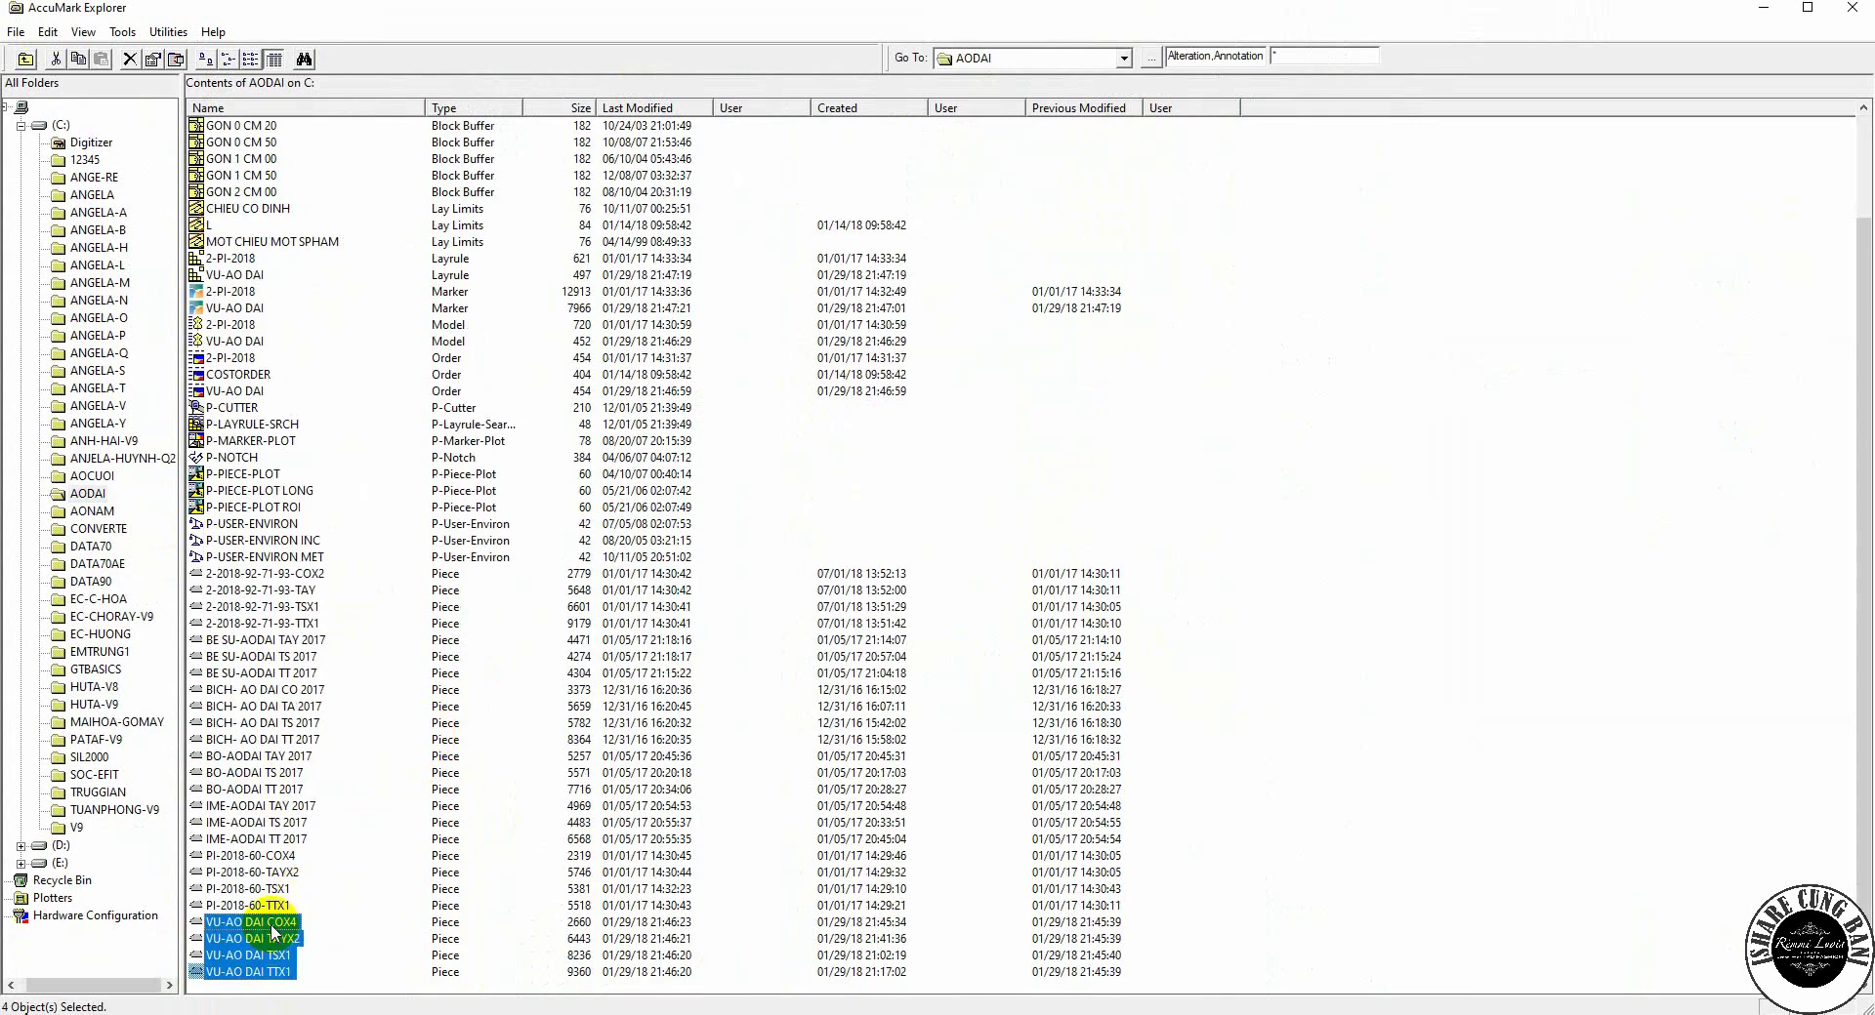
double_click(275, 930)
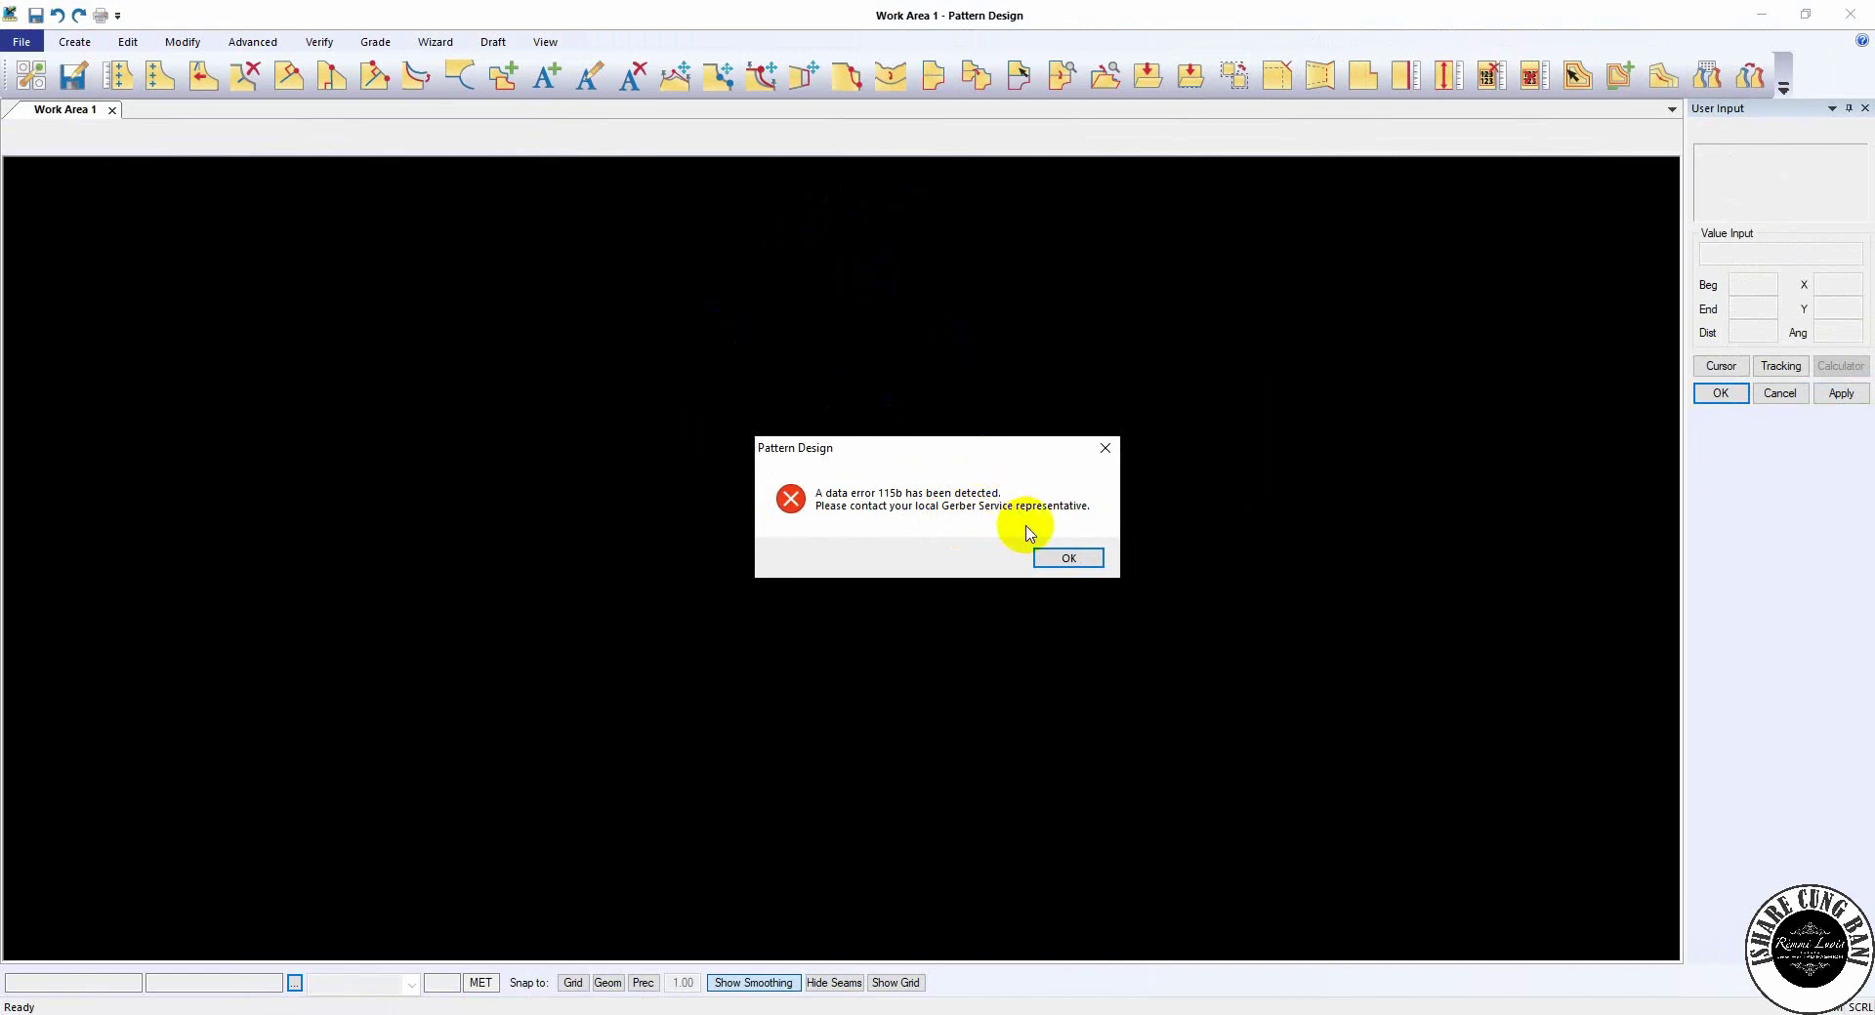
- Dismiss the data error messages and close Pattern Design, clearing the piece selection and minimising AccuMark Explorer
key("Return")
left_click(1005, 559)
left_click(1038, 557)
left_click(1021, 558)
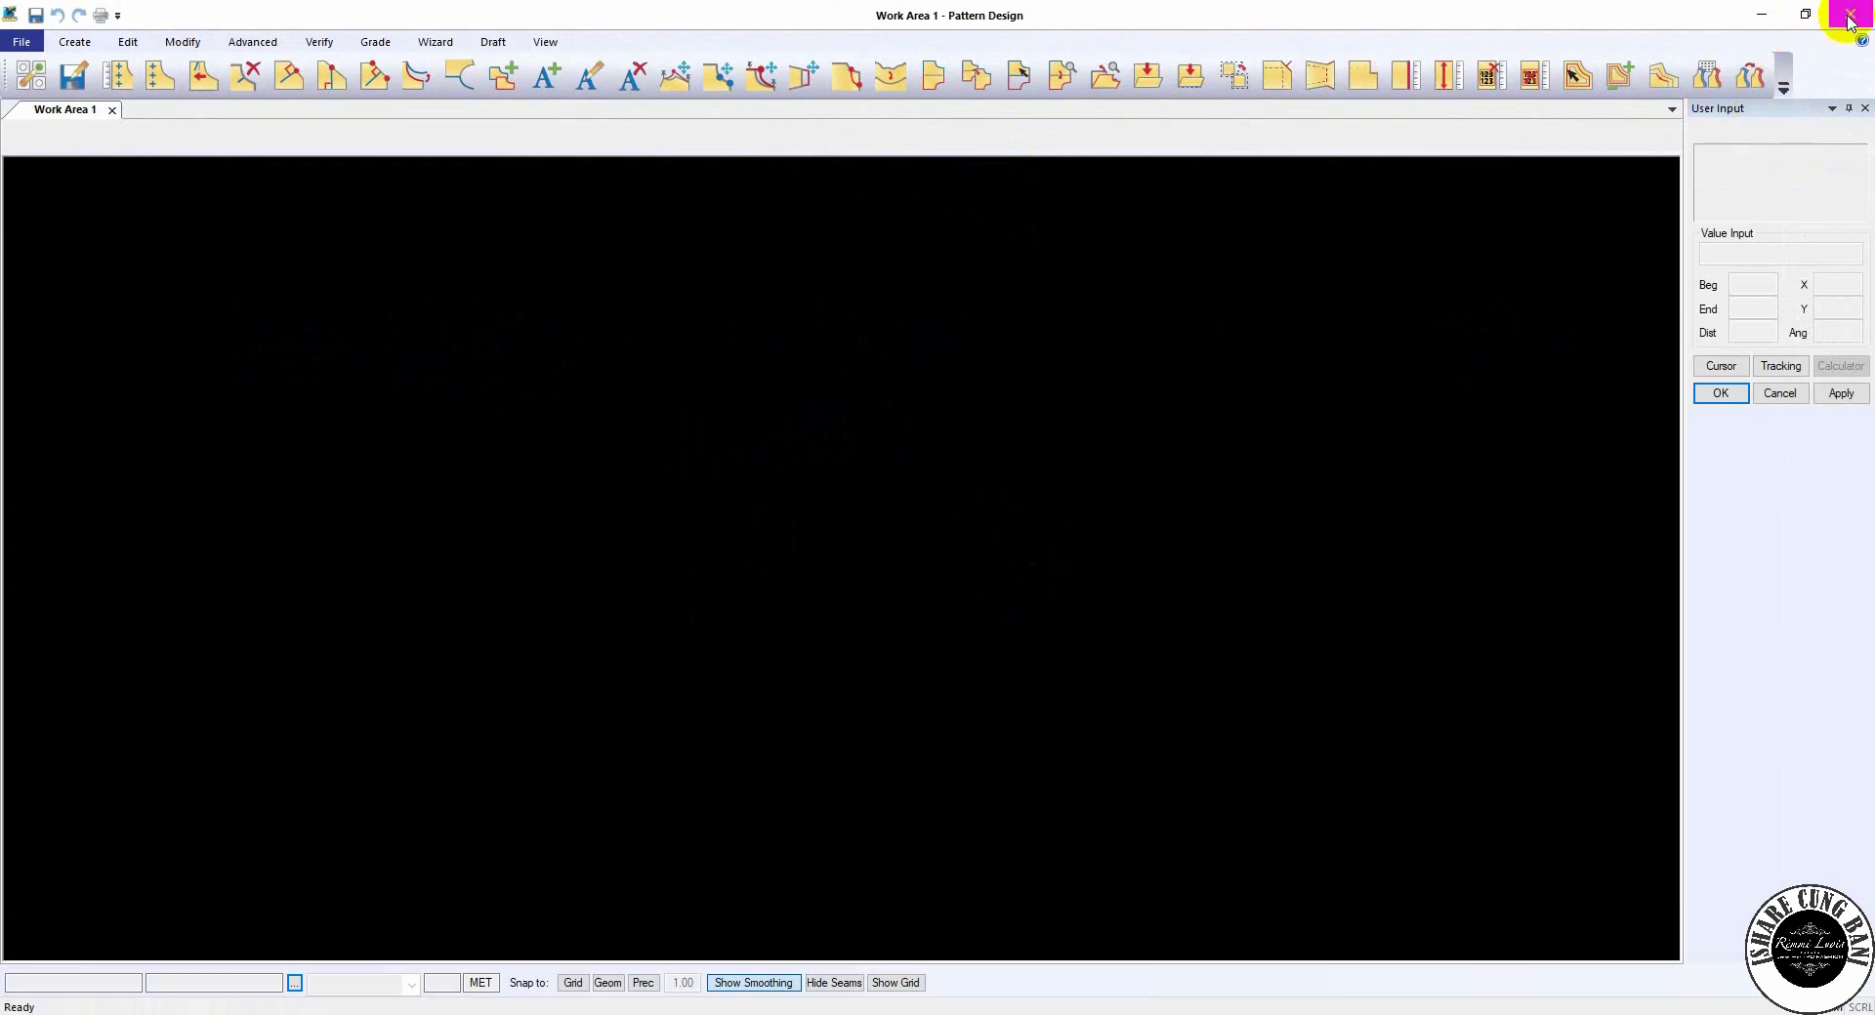
left_click(1832, 12)
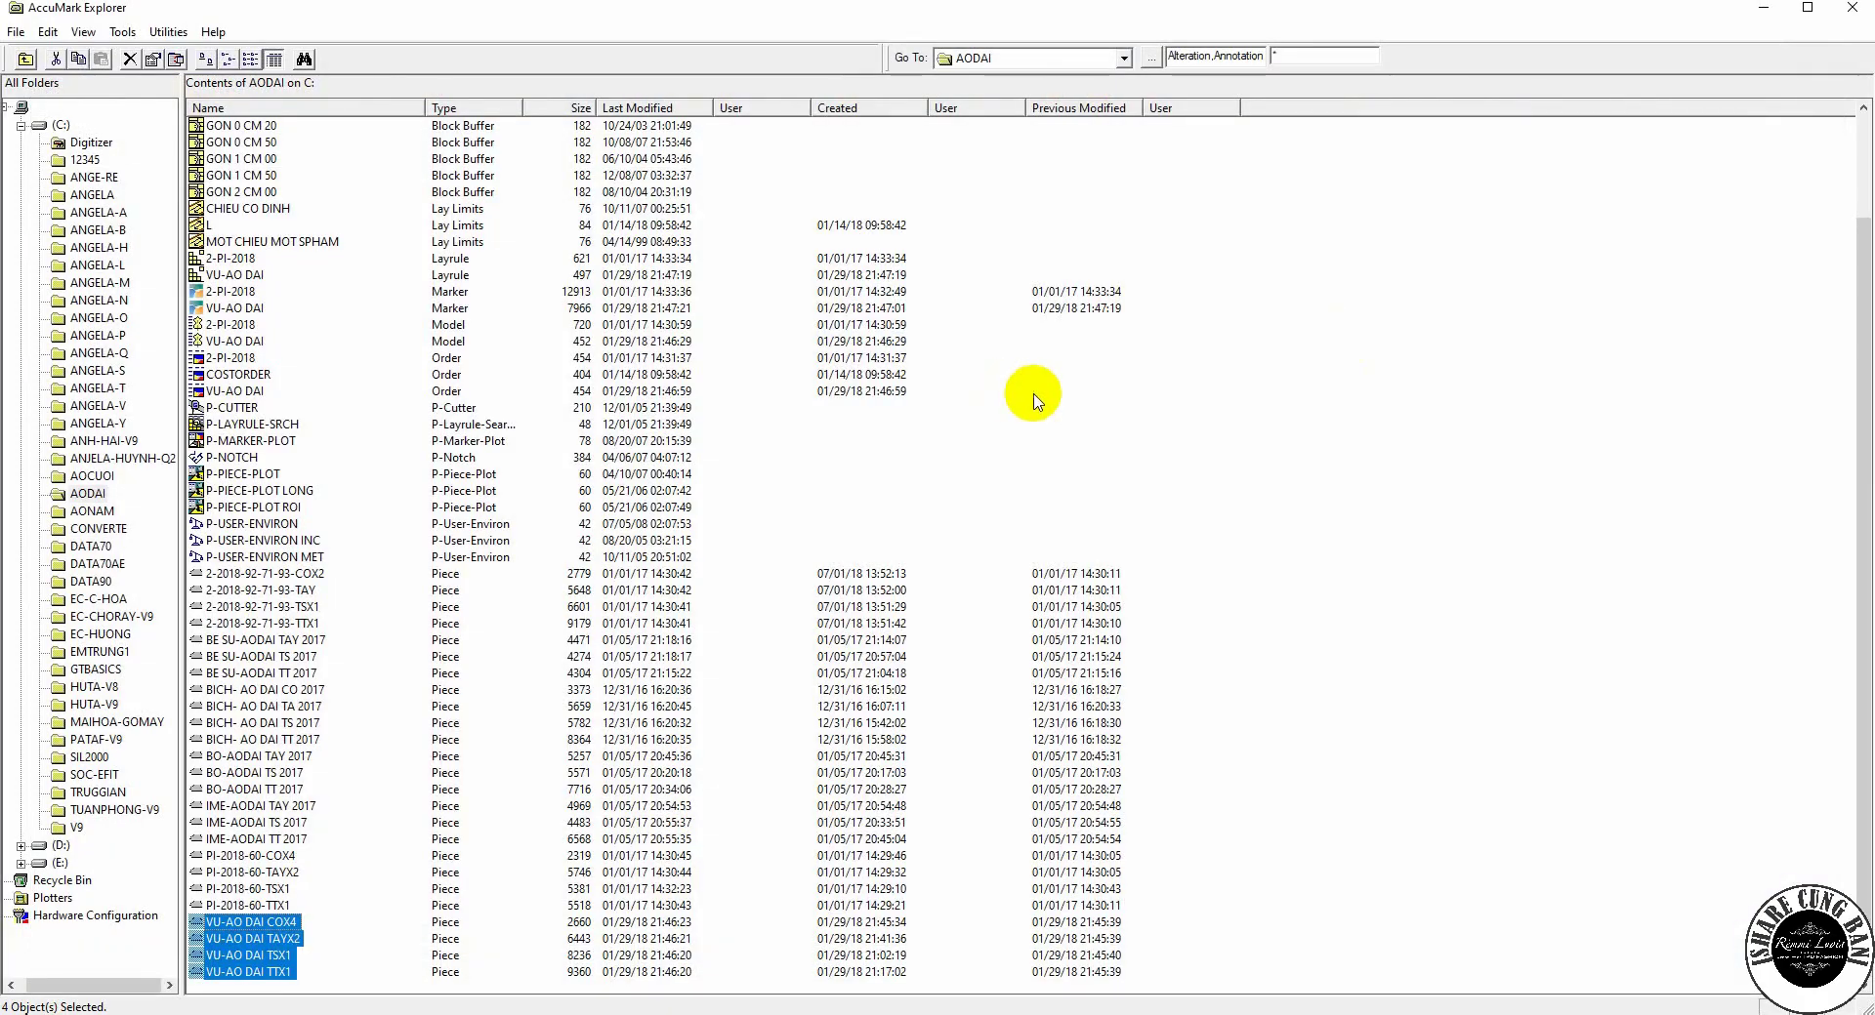
left_click(1034, 401)
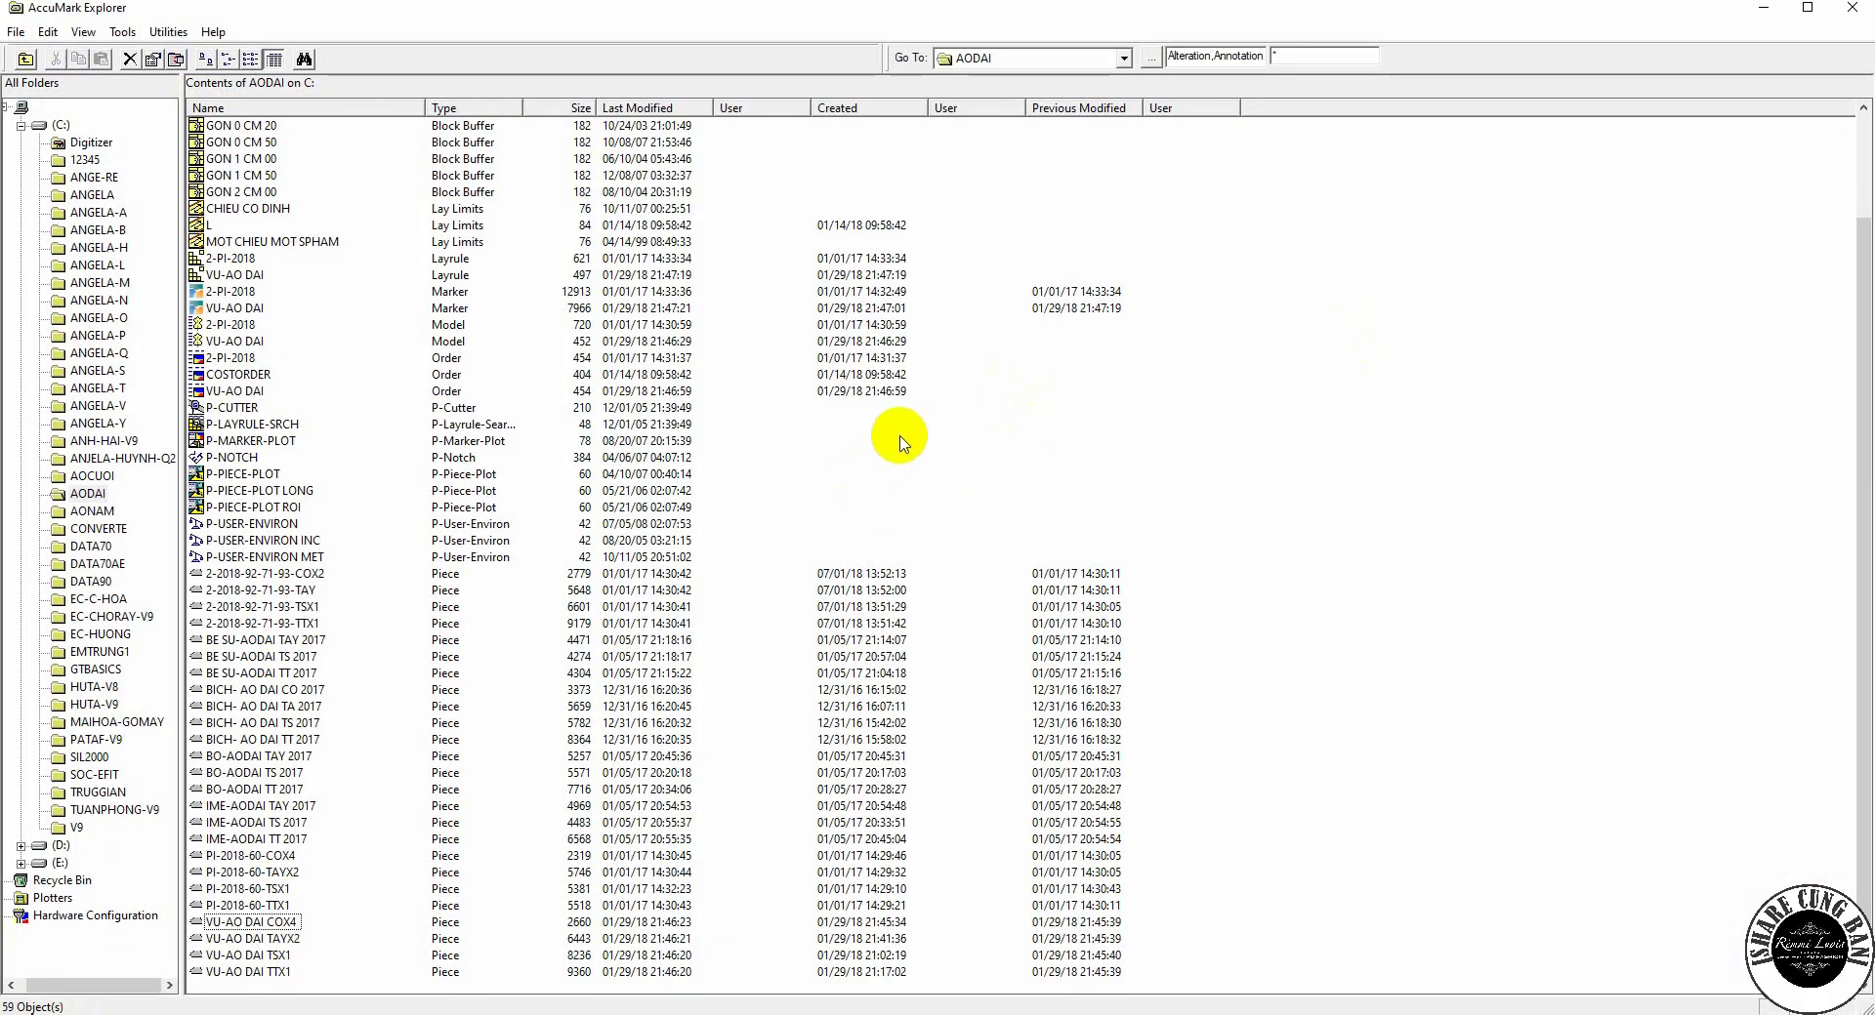
left_click(1758, 13)
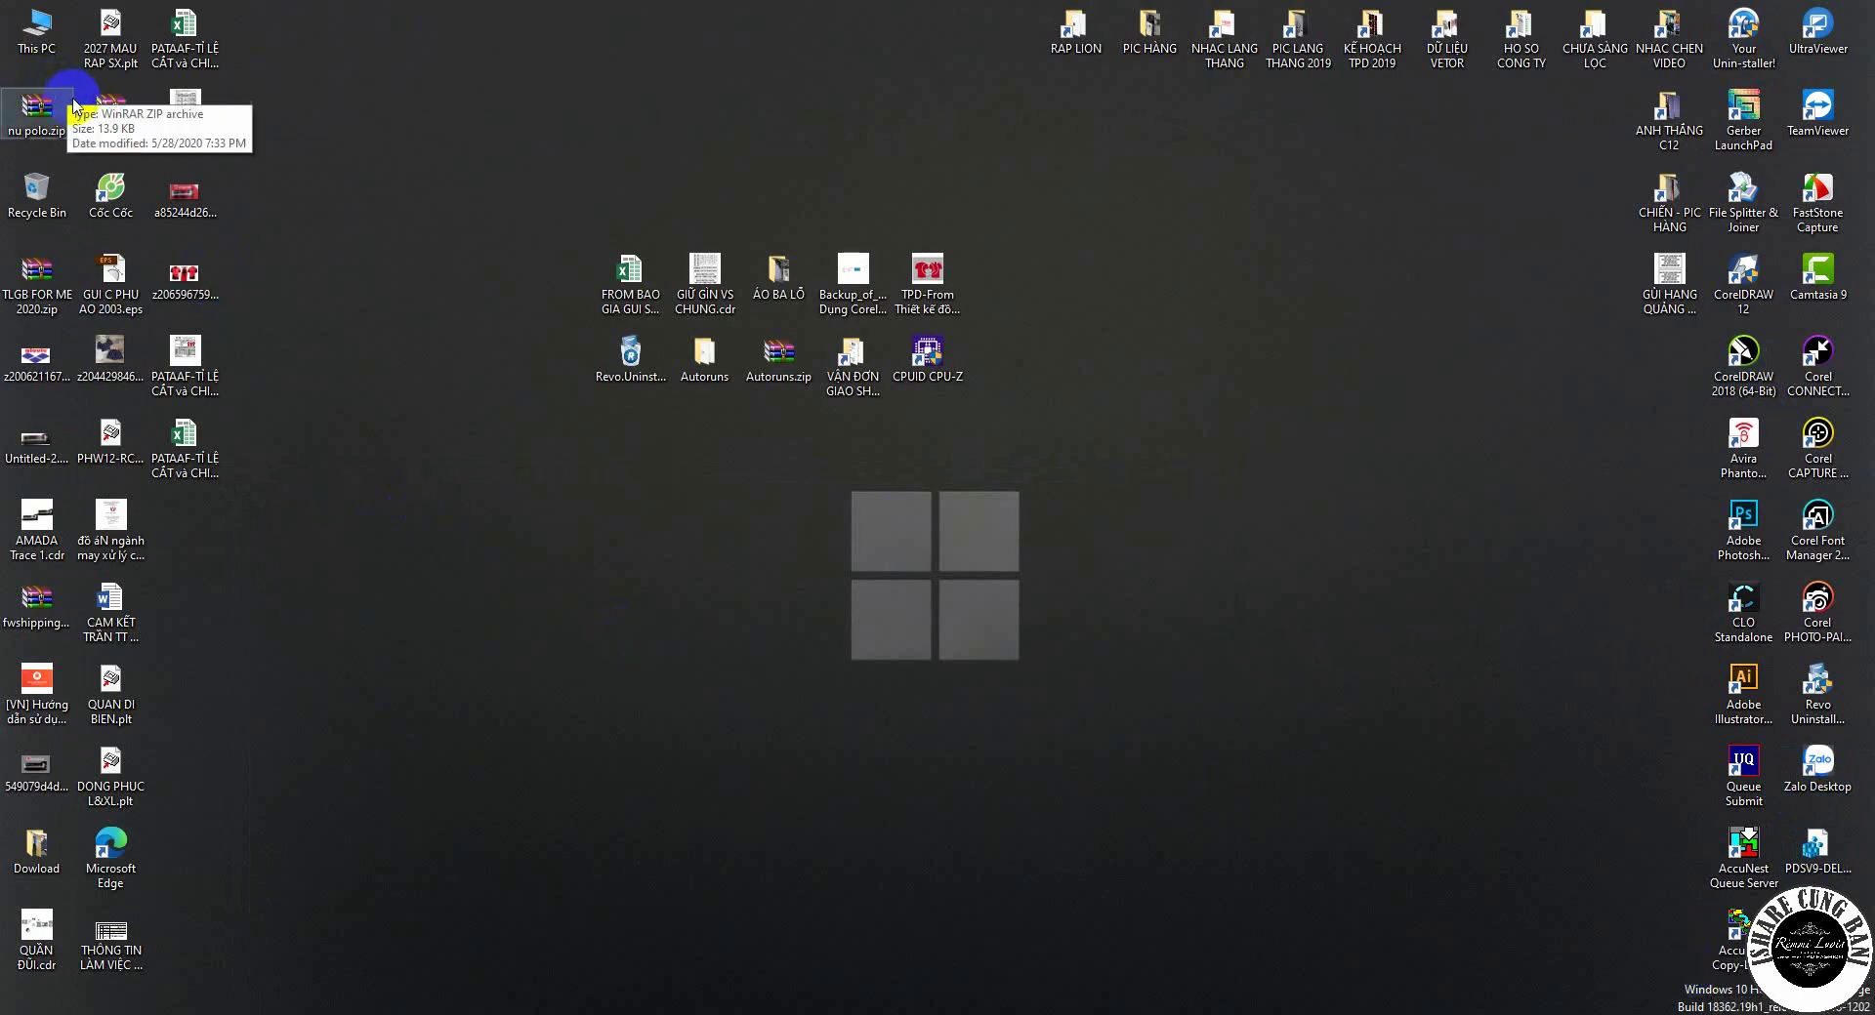
key("super")
left_click(697, 940)
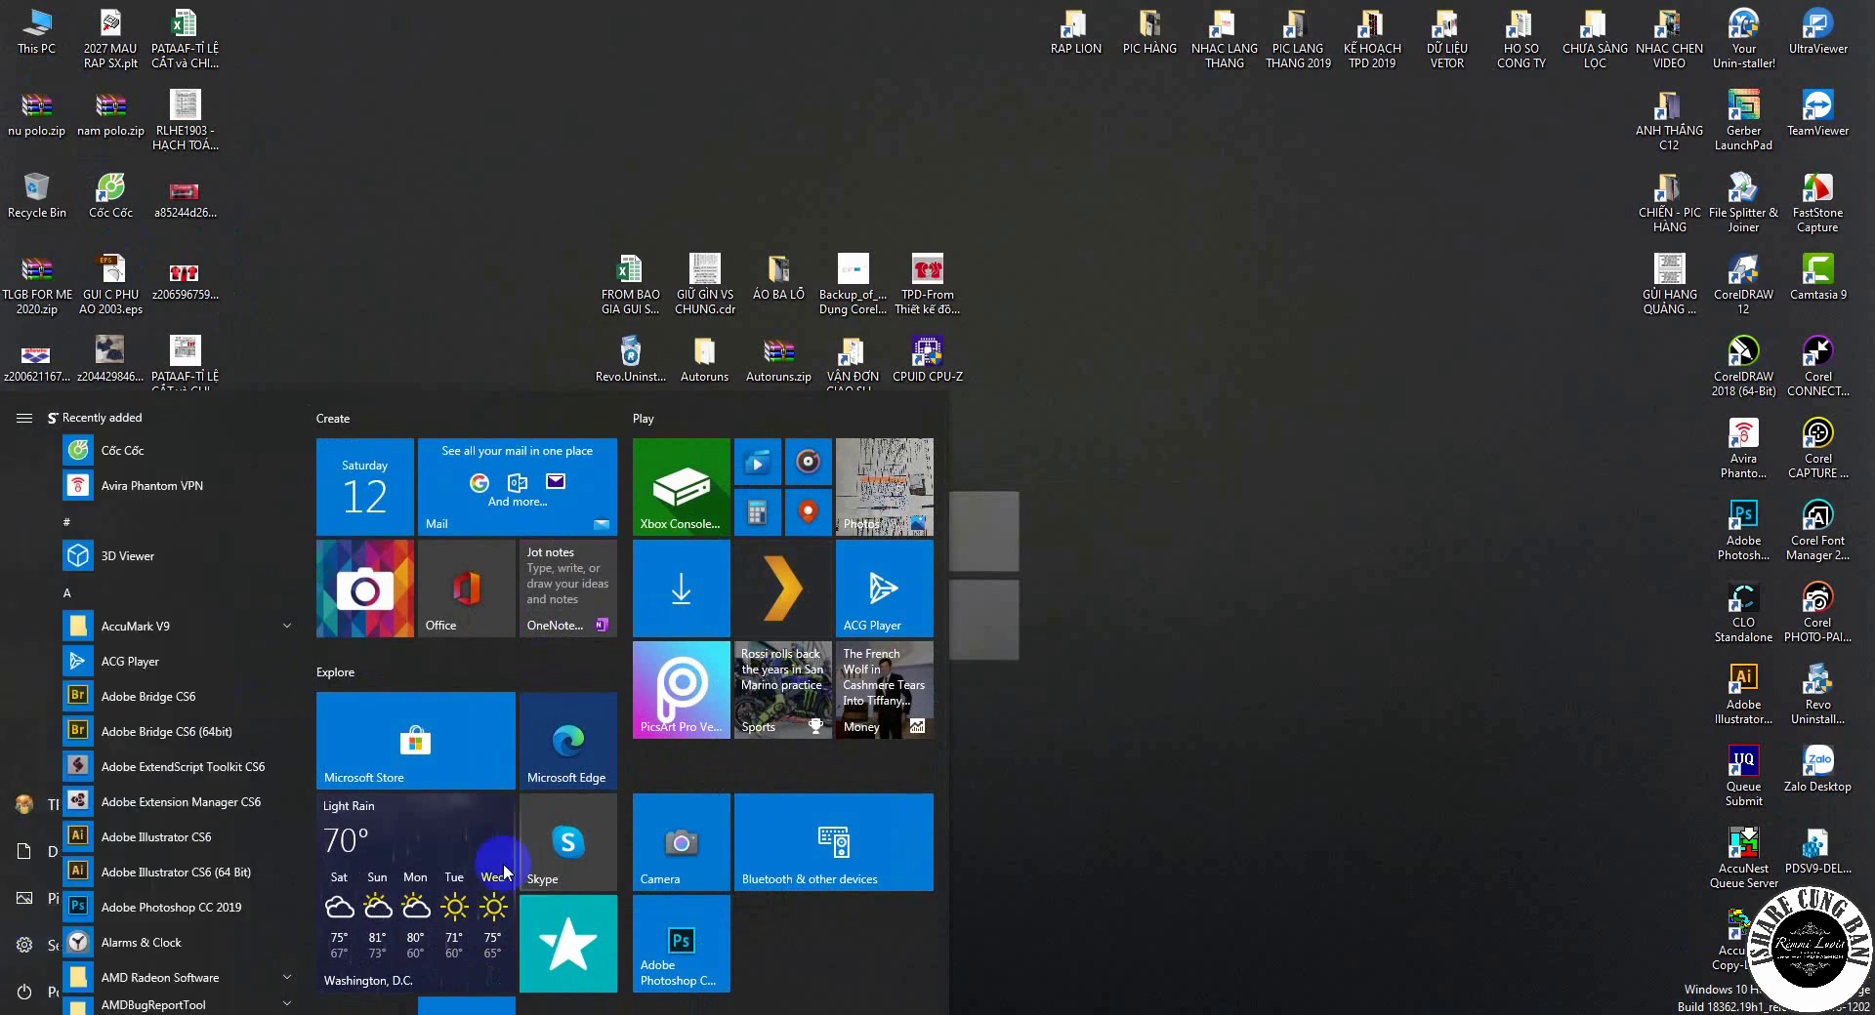
left_click(1285, 507)
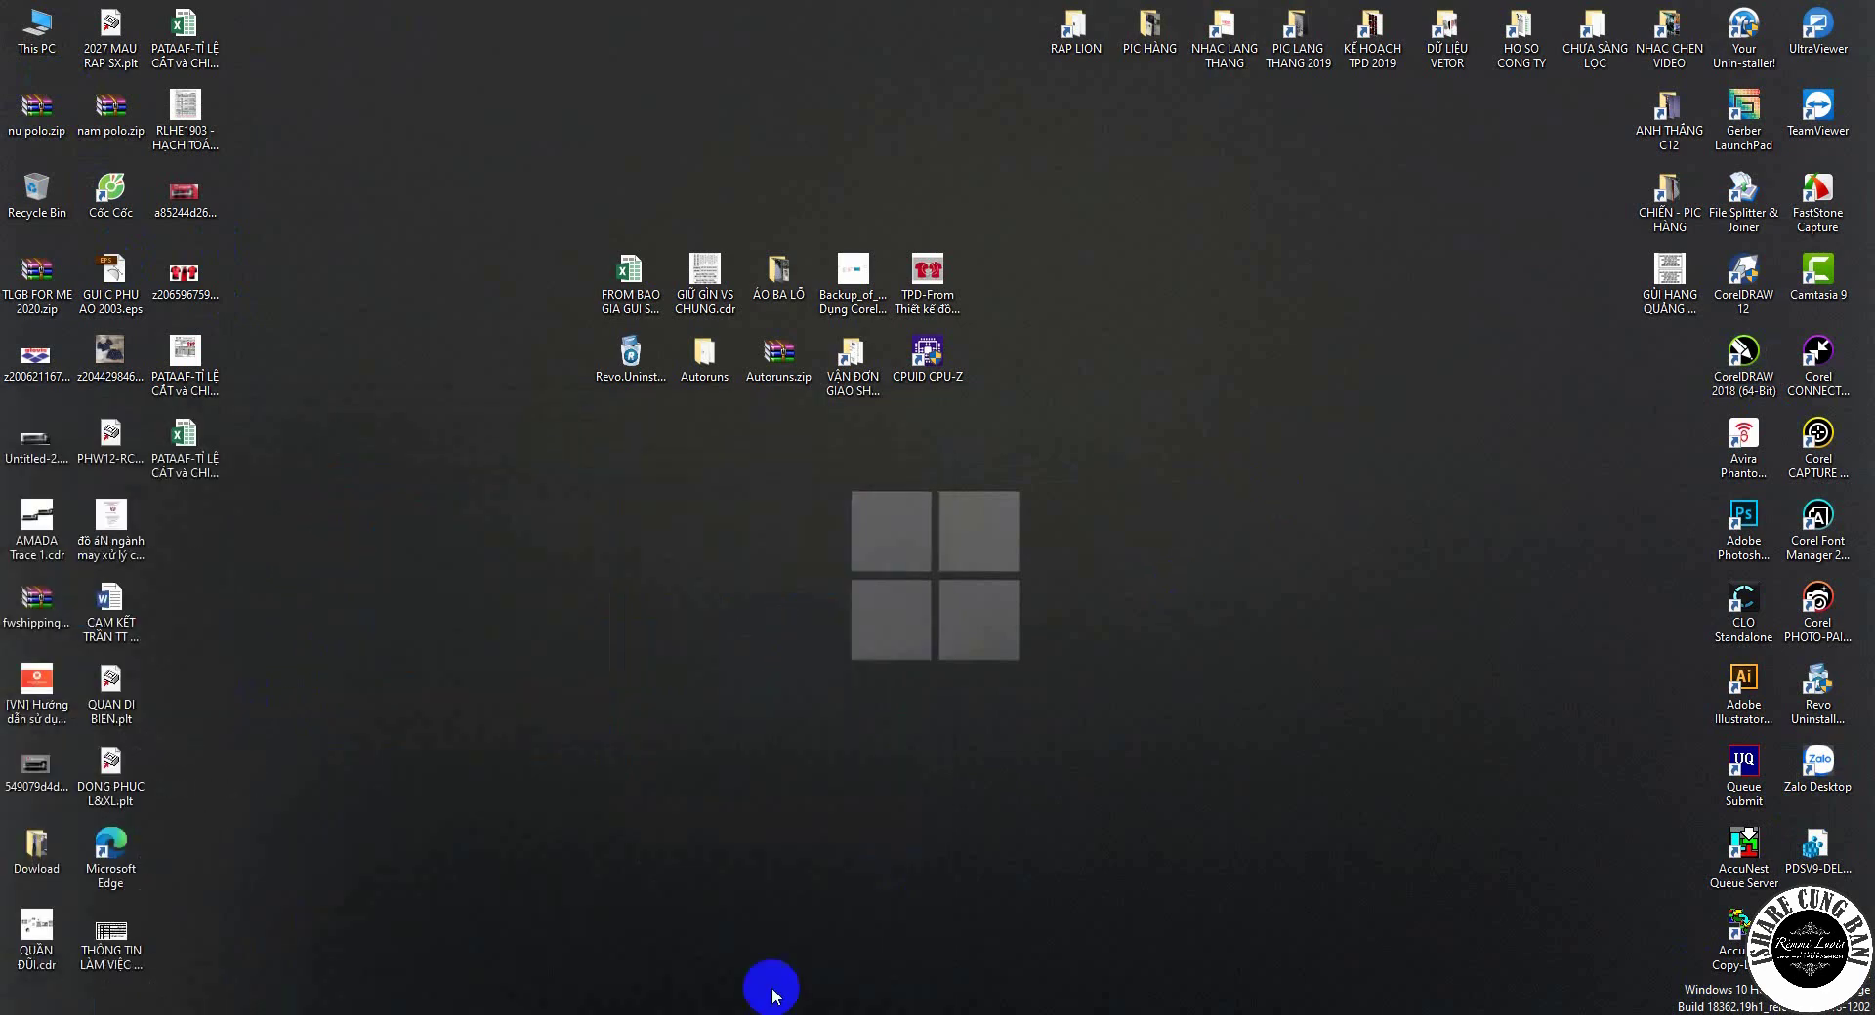
- Open the Date and Time dialog from the Clock and Region category of Windows Control Panel
right_click(674, 1013)
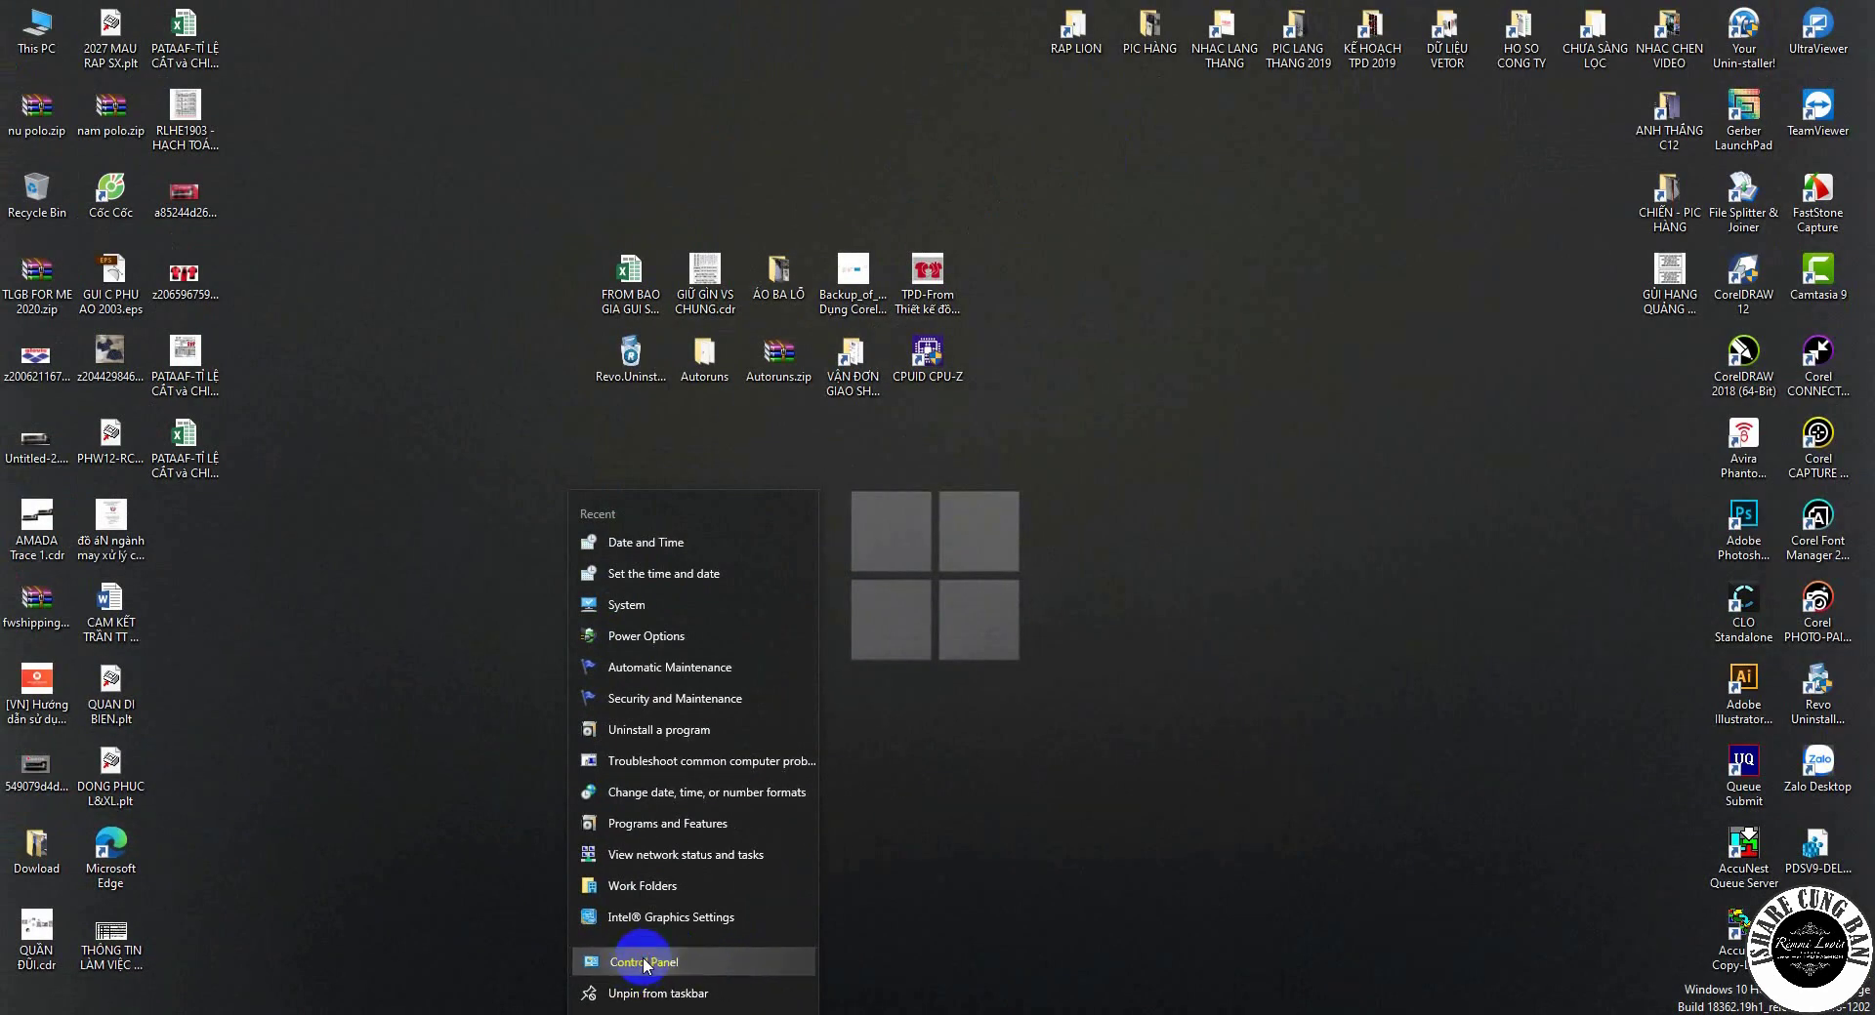
left_click(645, 964)
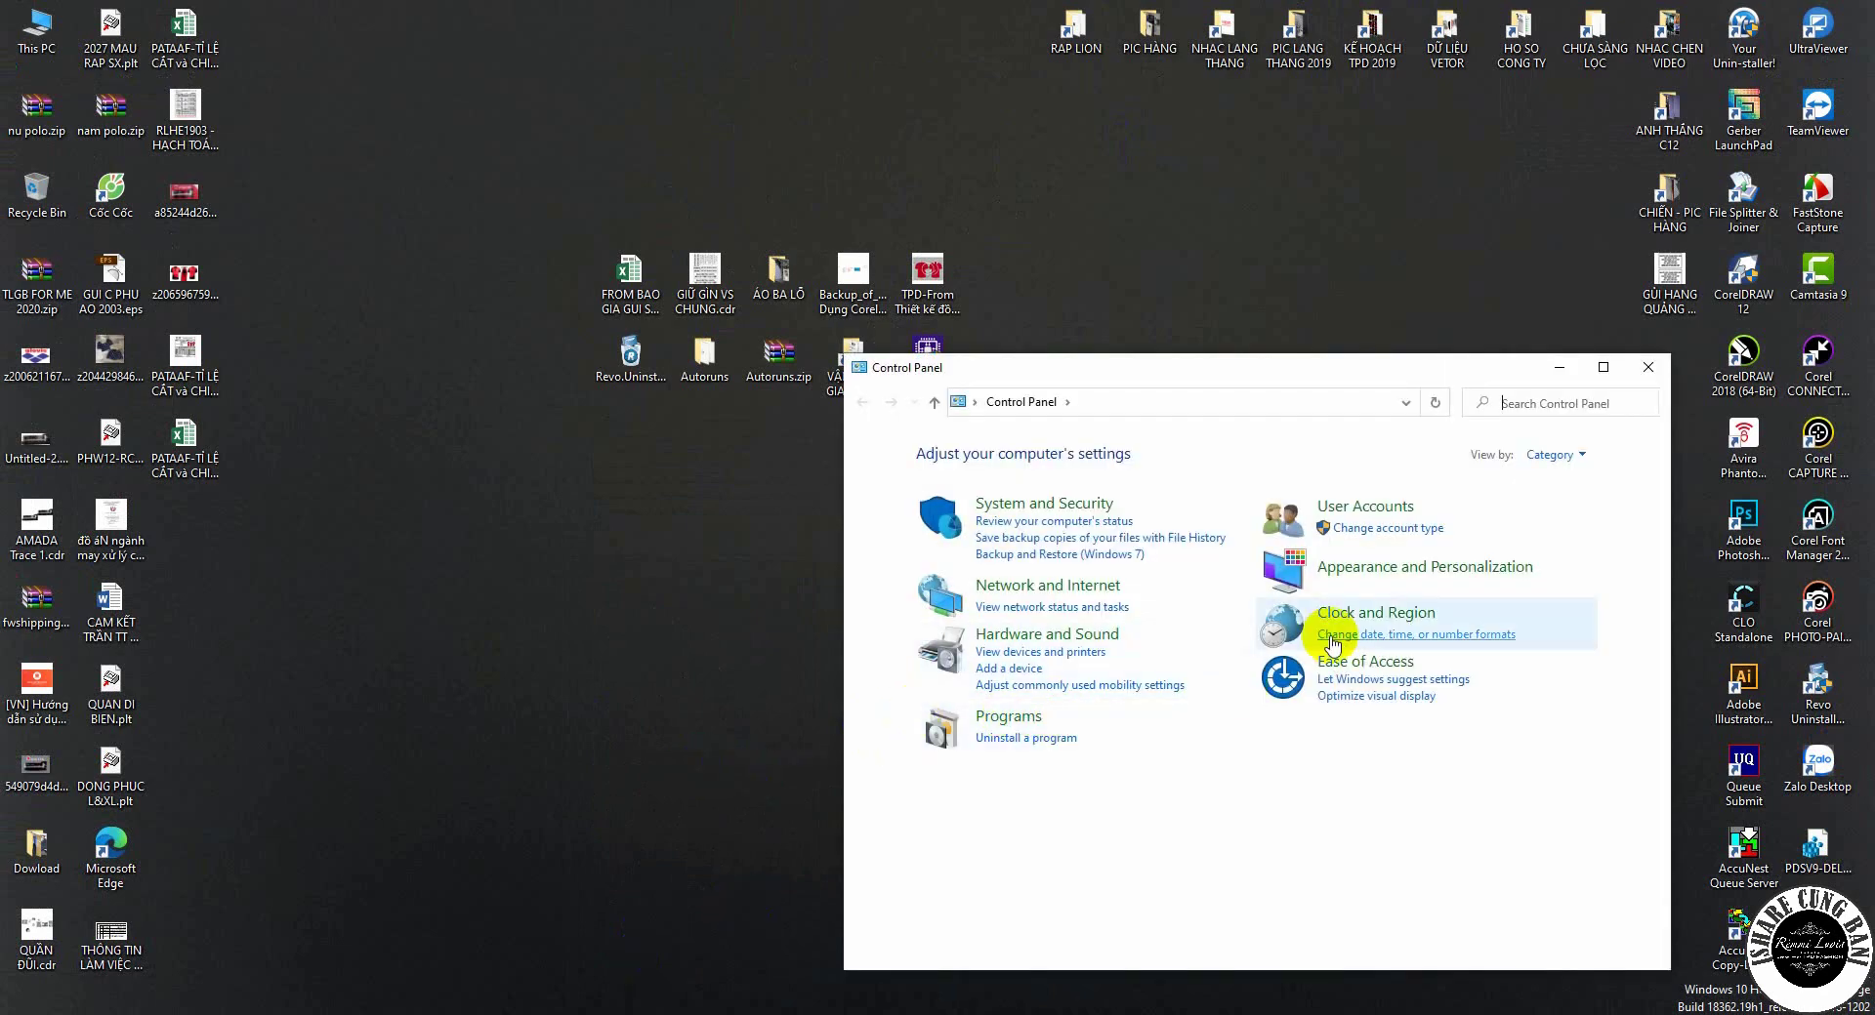
left_click(1362, 613)
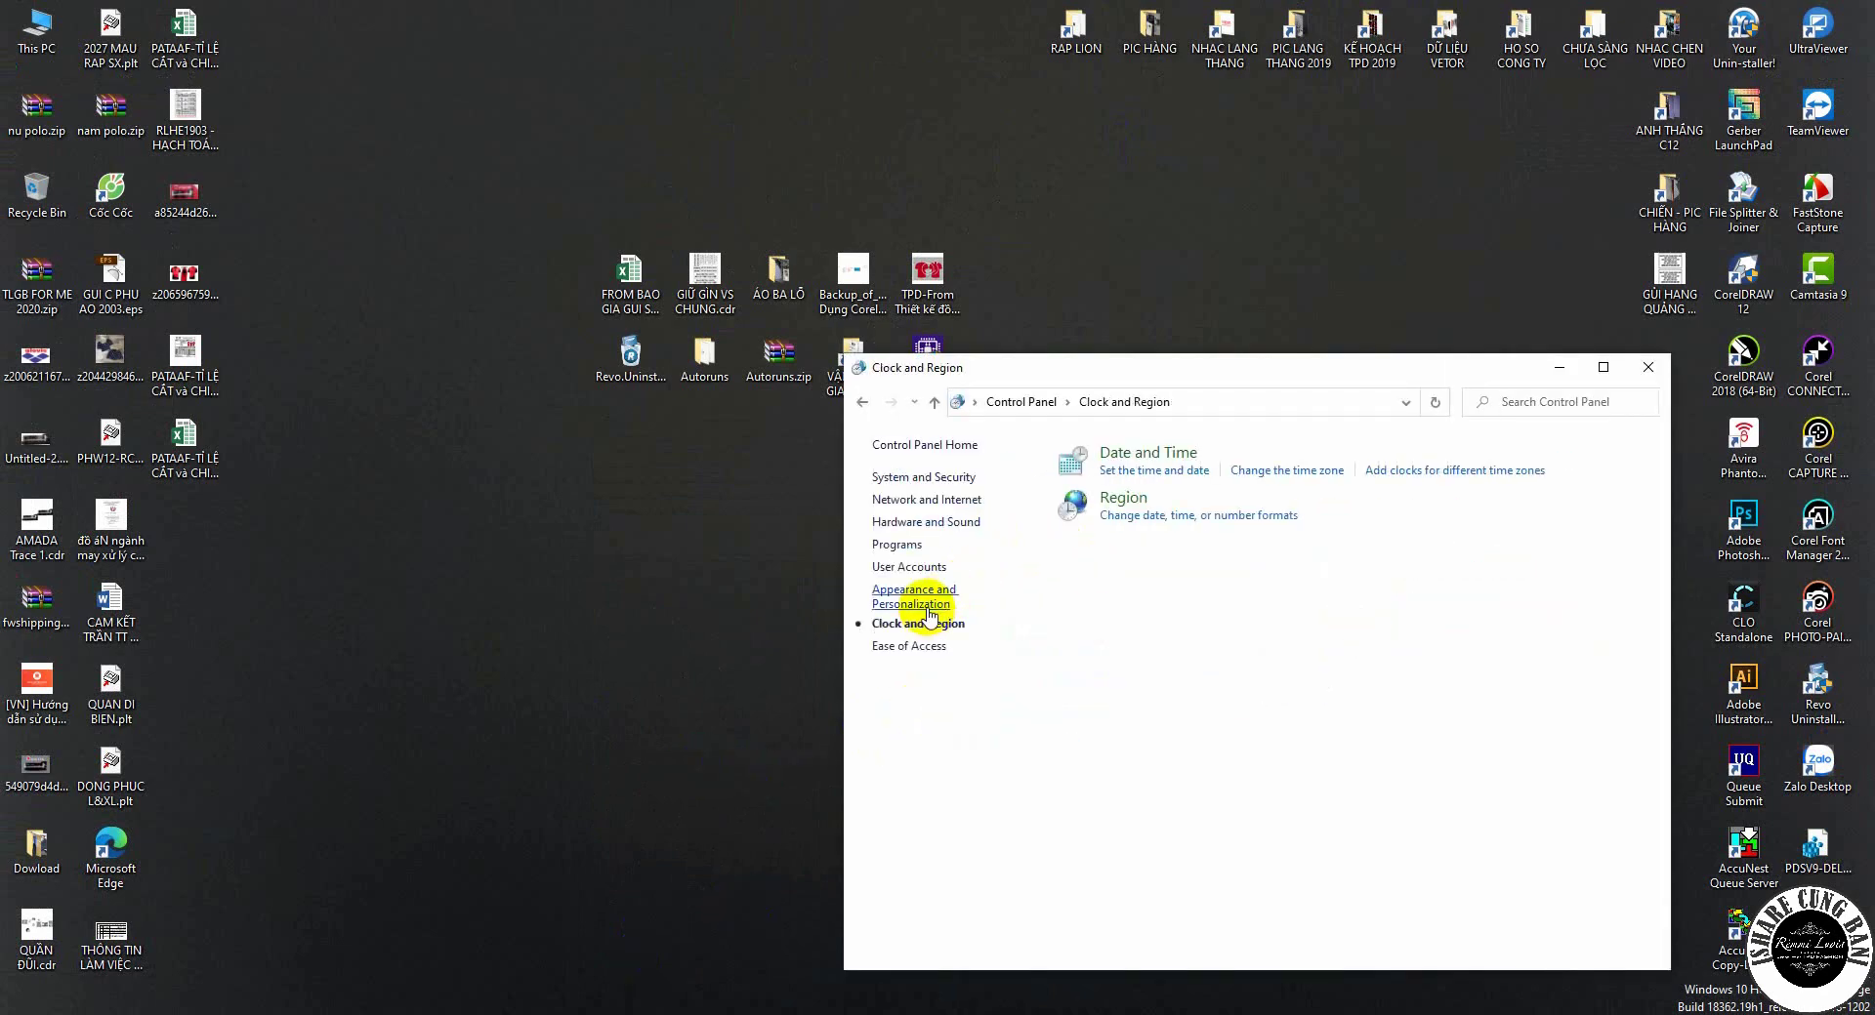
left_click(1173, 472)
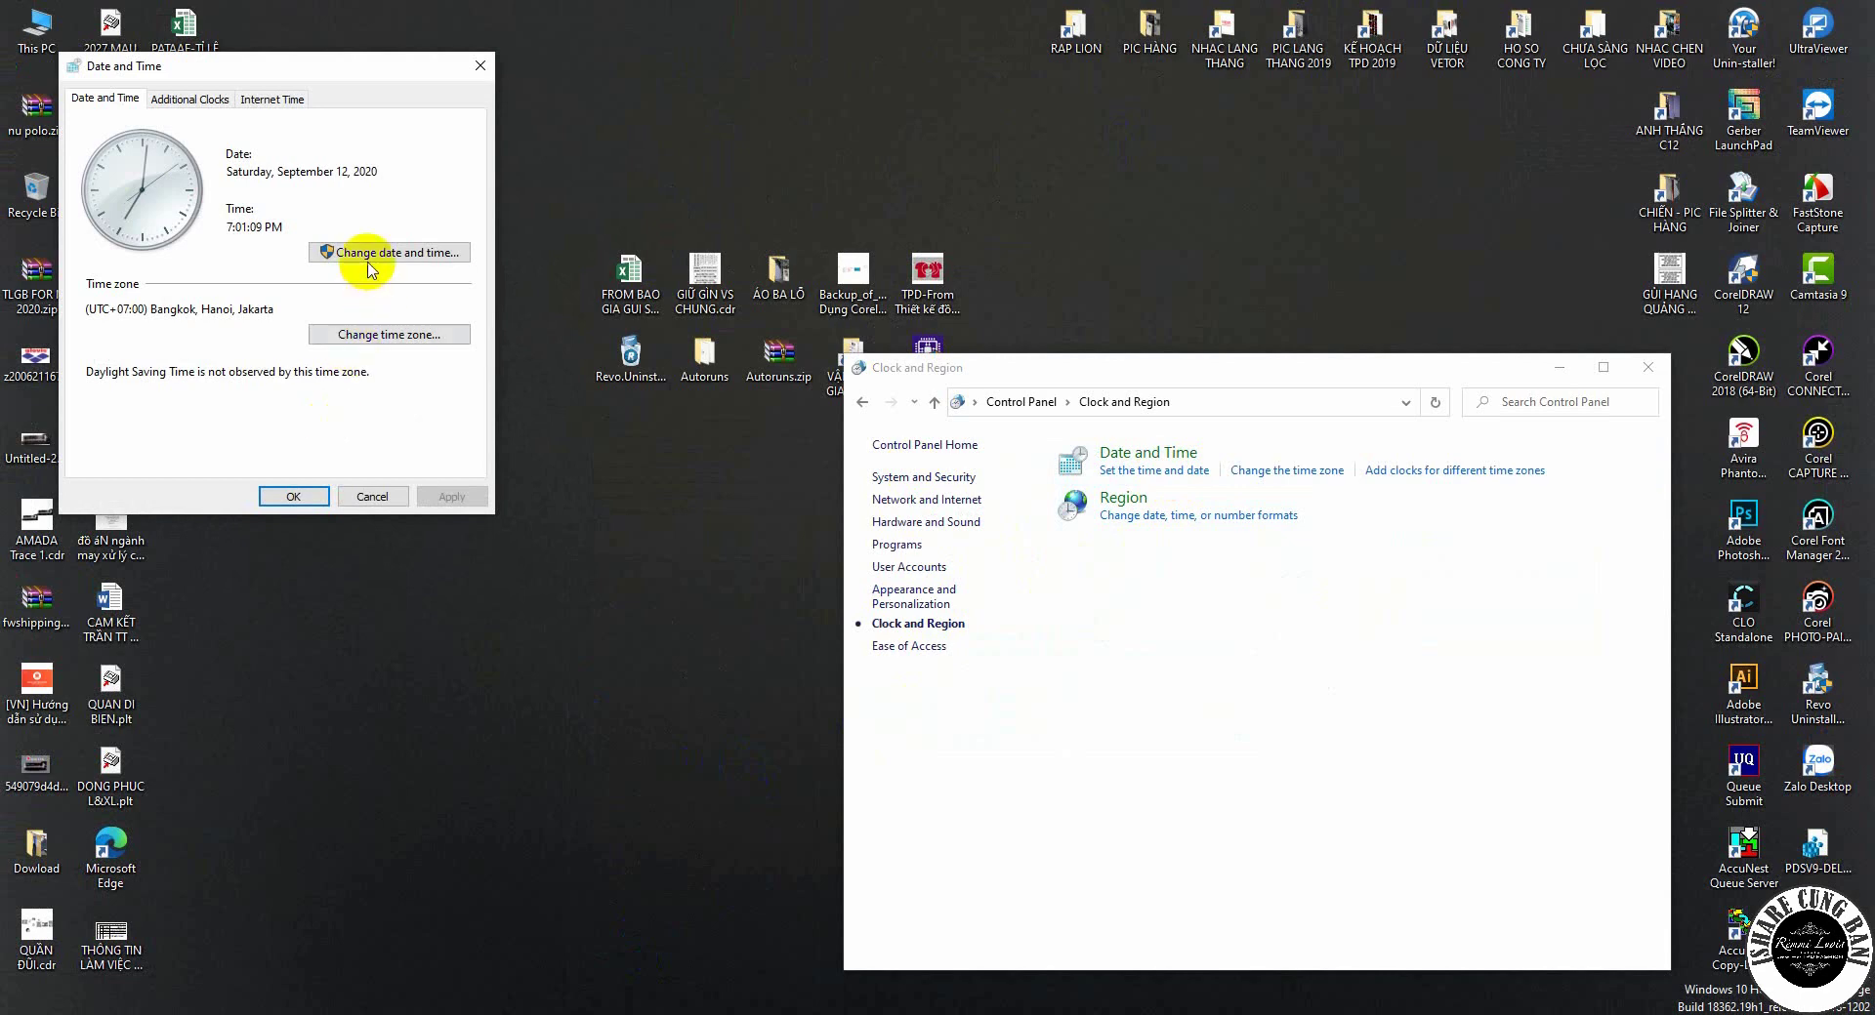
- Set the system date's year to 2015, confirm the date settings and close Control Panel
left_click(368, 252)
left_click(176, 195)
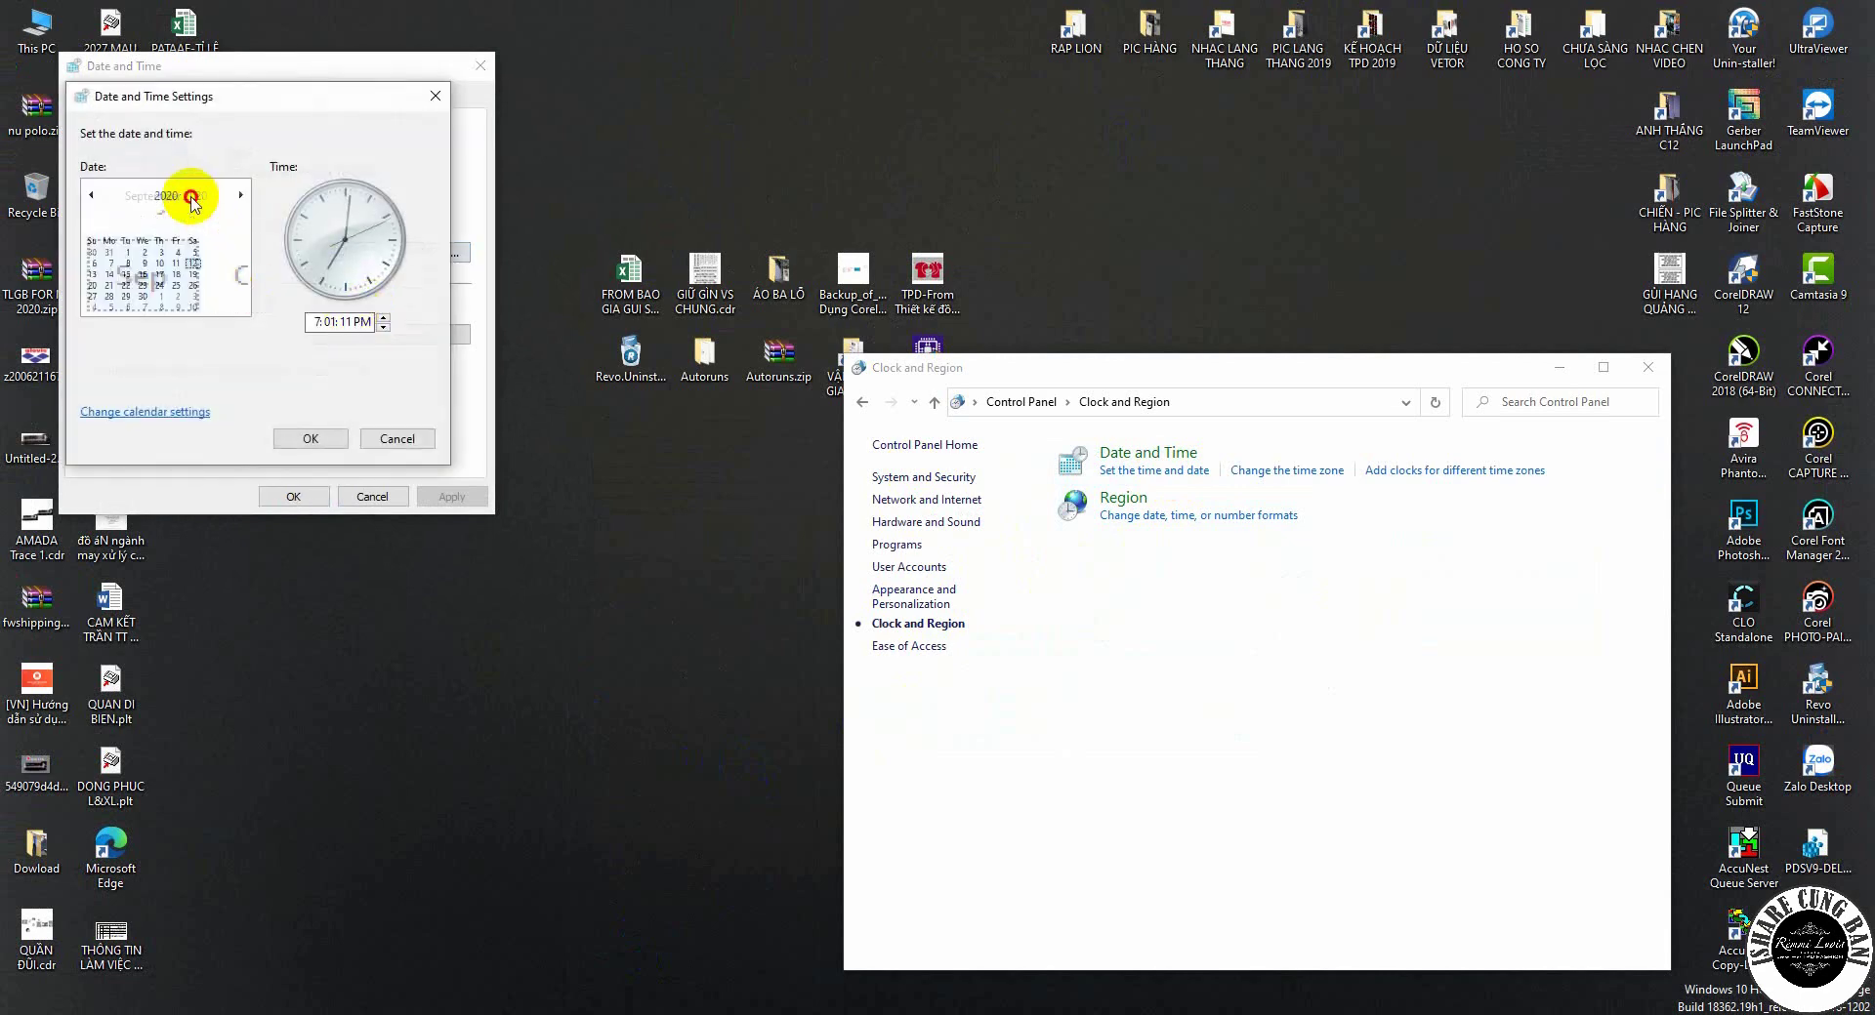
left_click(176, 195)
left_click(91, 194)
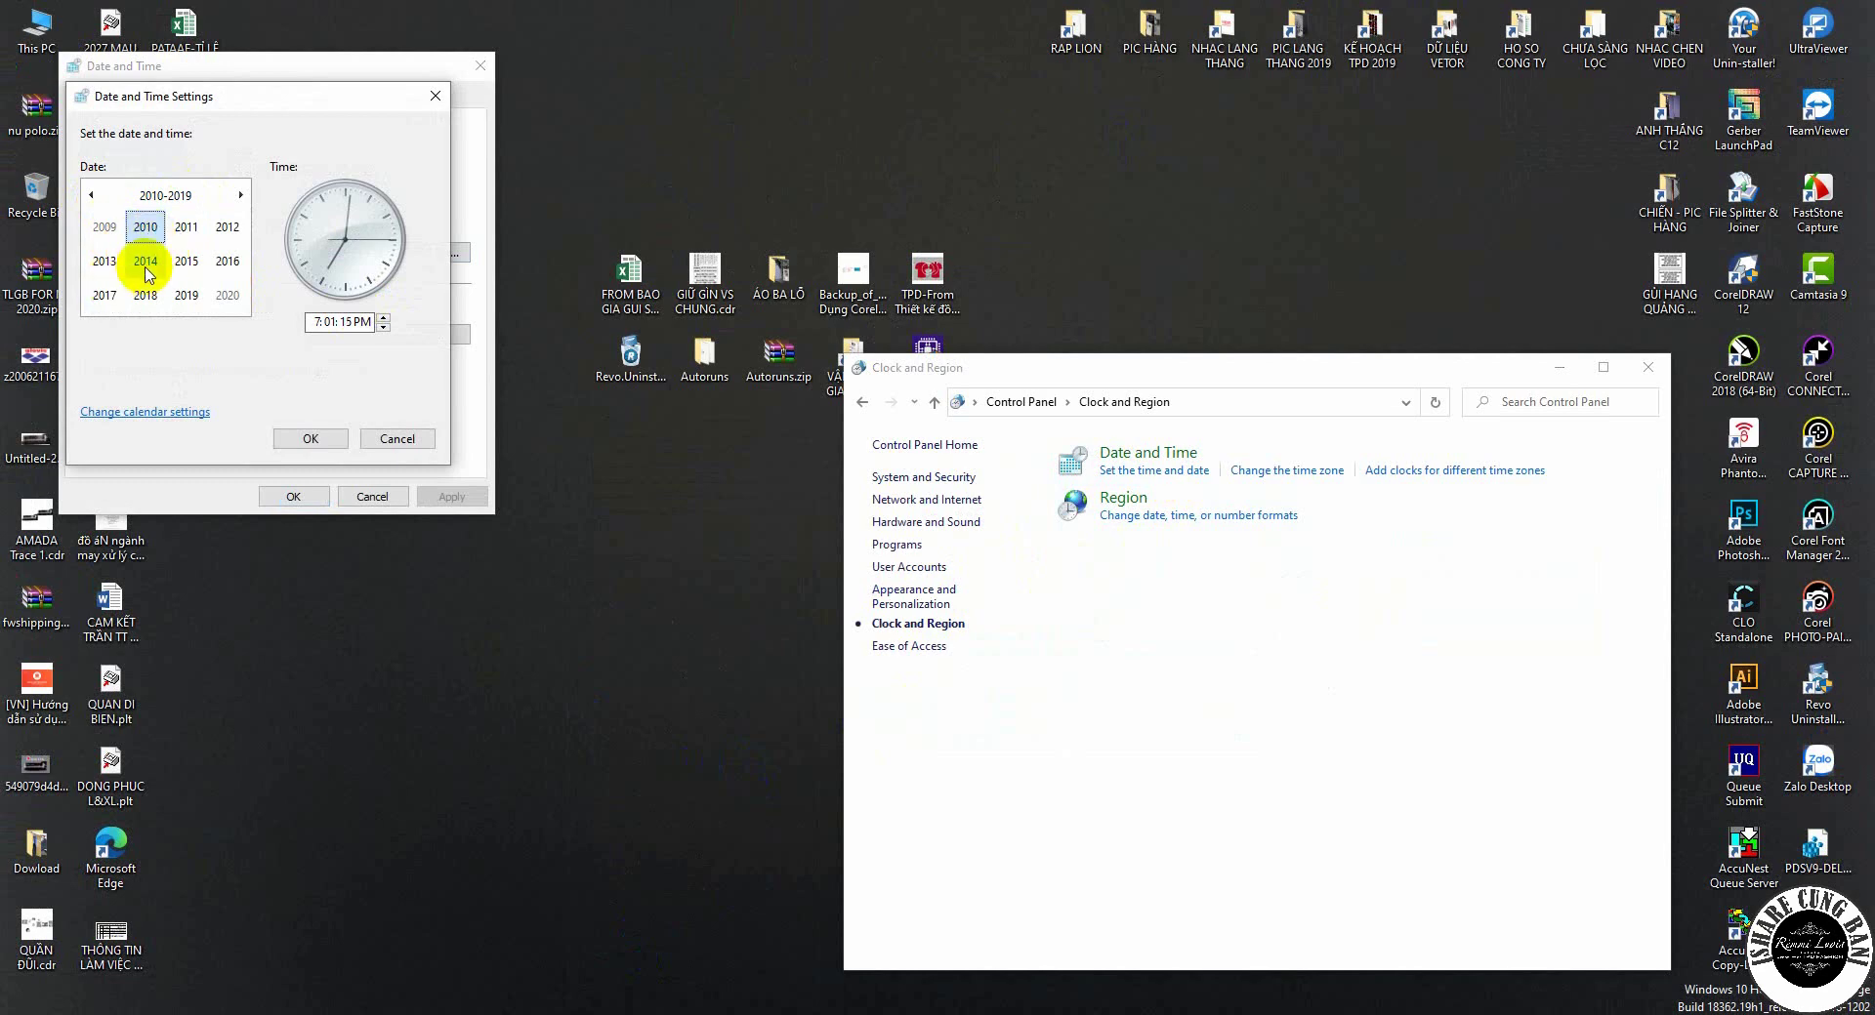
left_click(188, 261)
left_click(322, 441)
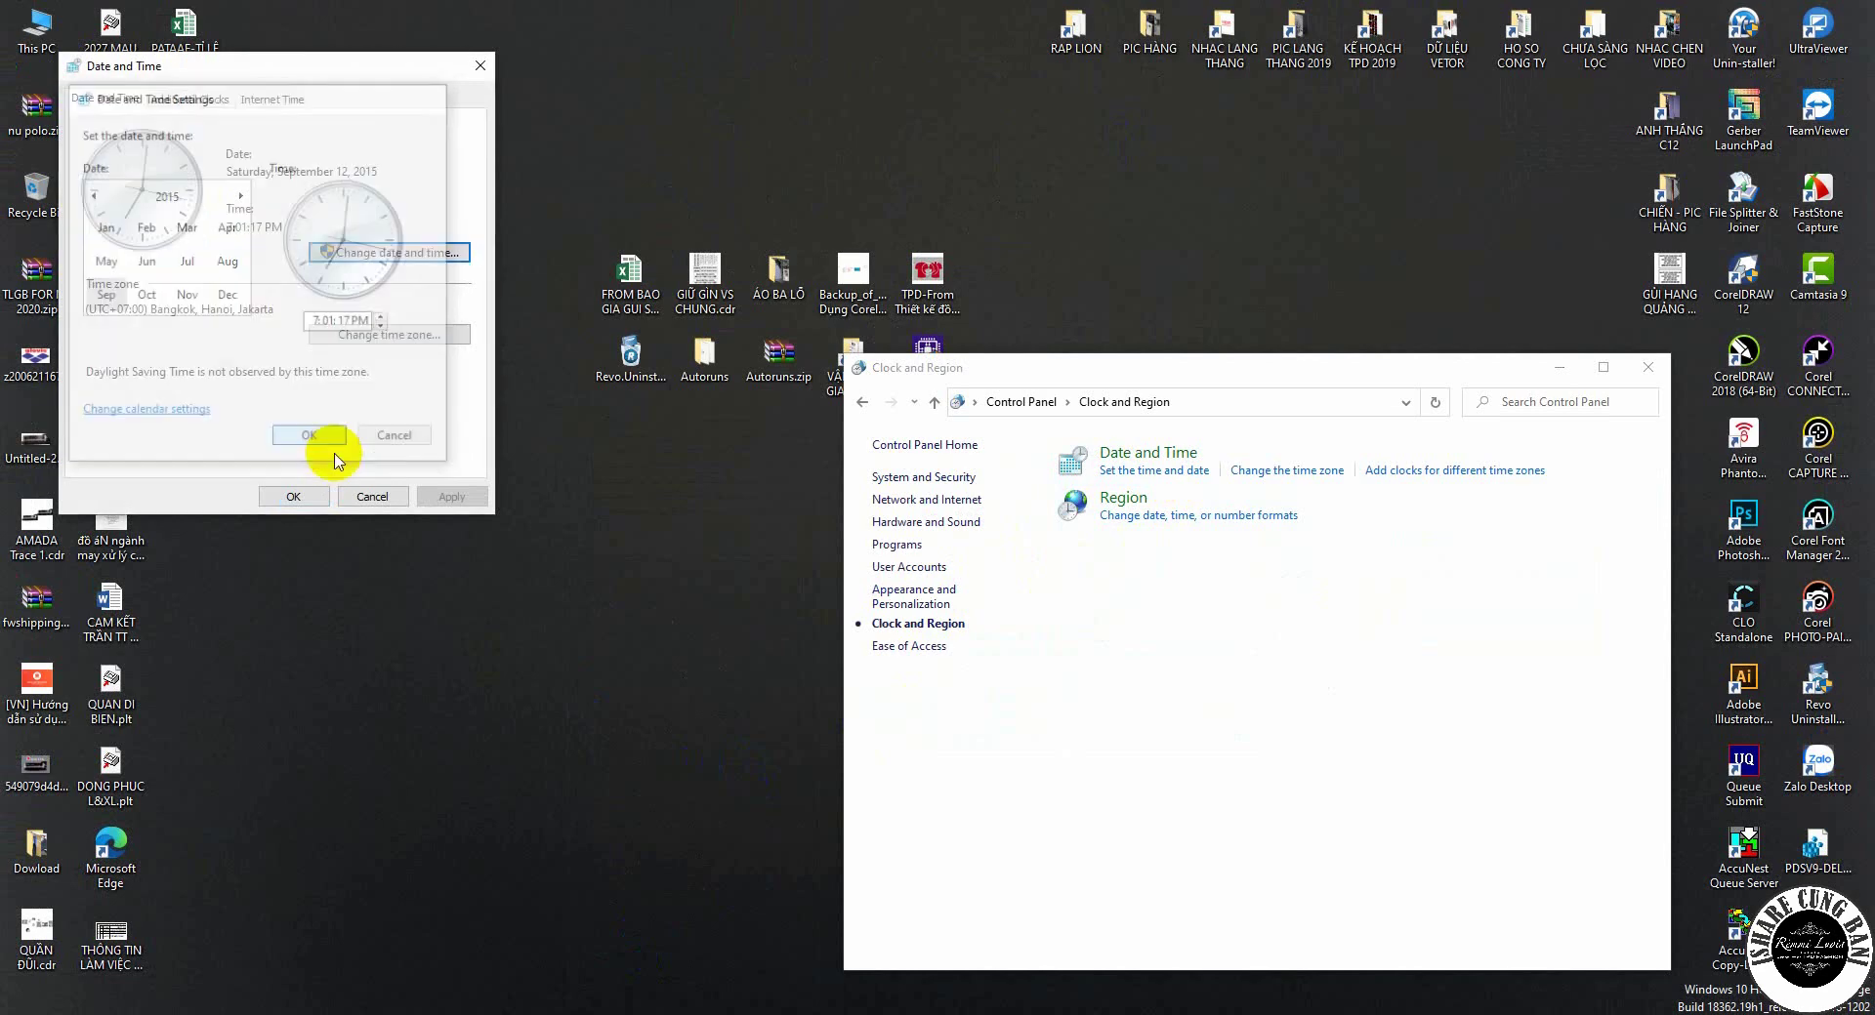
left_click(302, 496)
left_click(1649, 367)
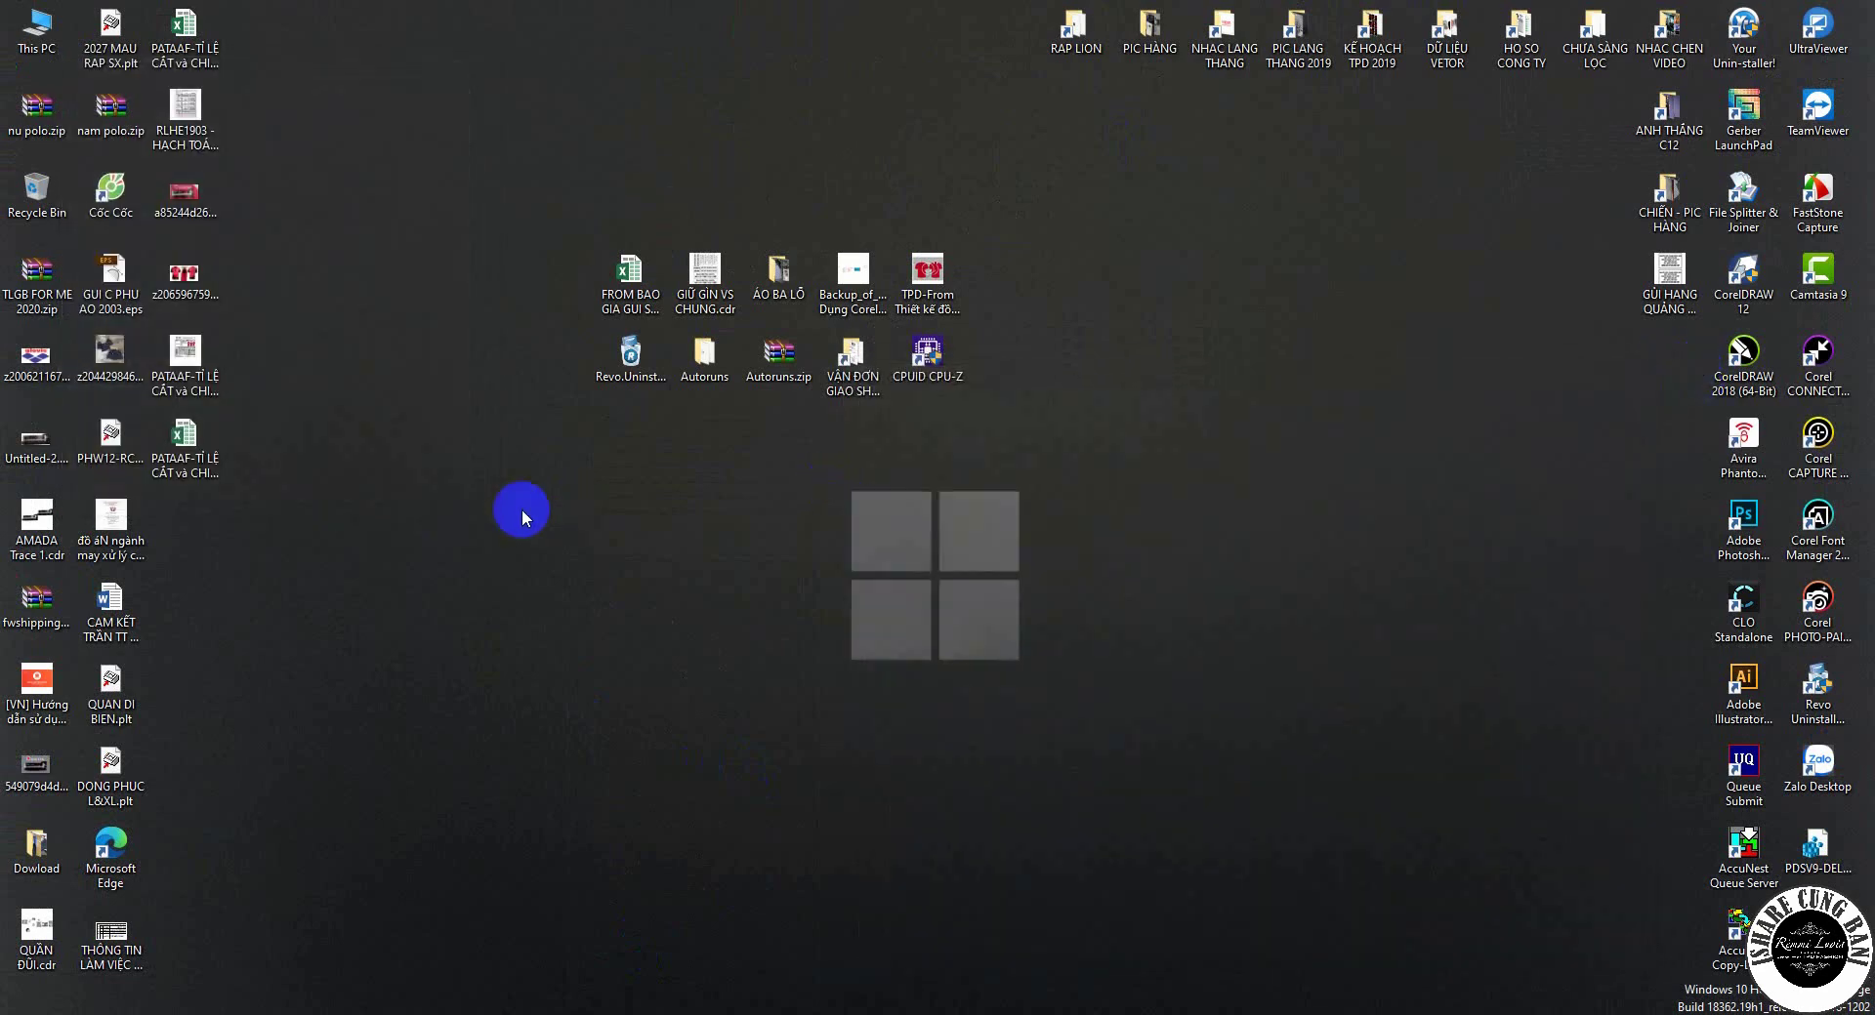
- Return to AccuMark Explorer and open the four VU-AO DAI pieces, COX4 through TTX1, in Pattern Design
right_click(521, 508)
left_click(544, 595)
left_click(507, 987)
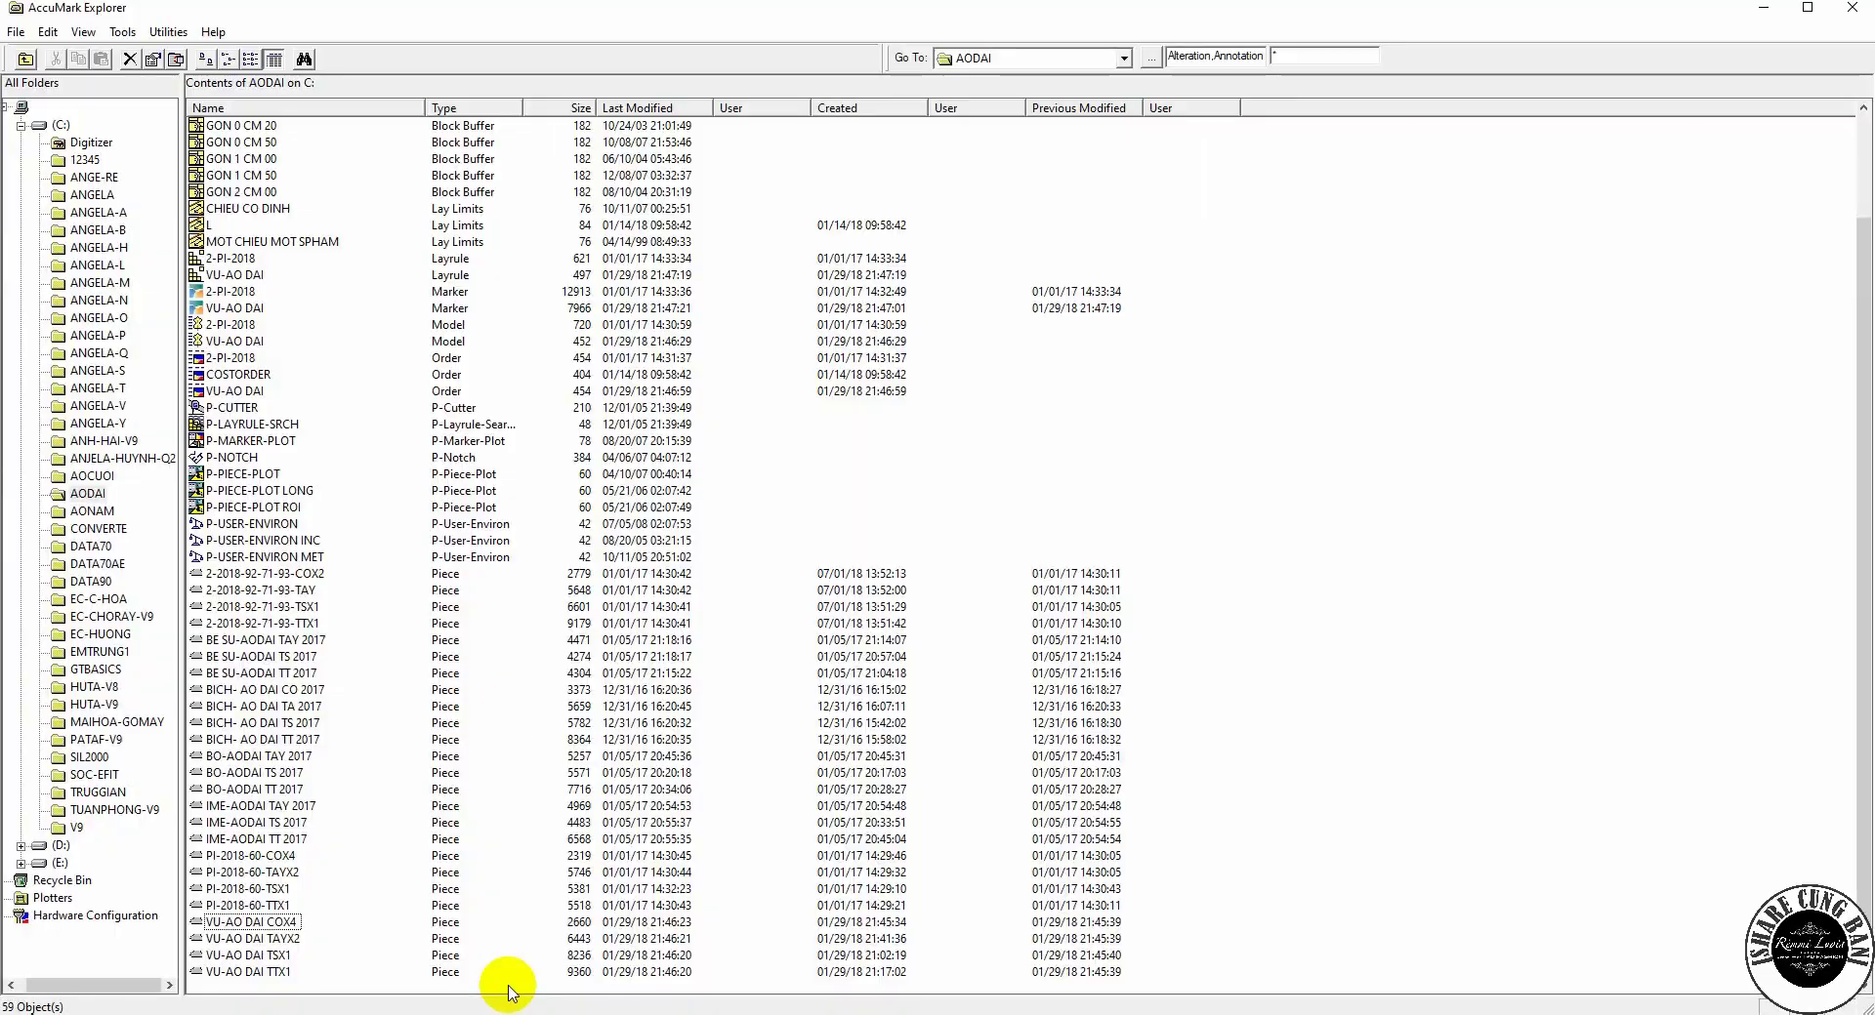
left_click(264, 923)
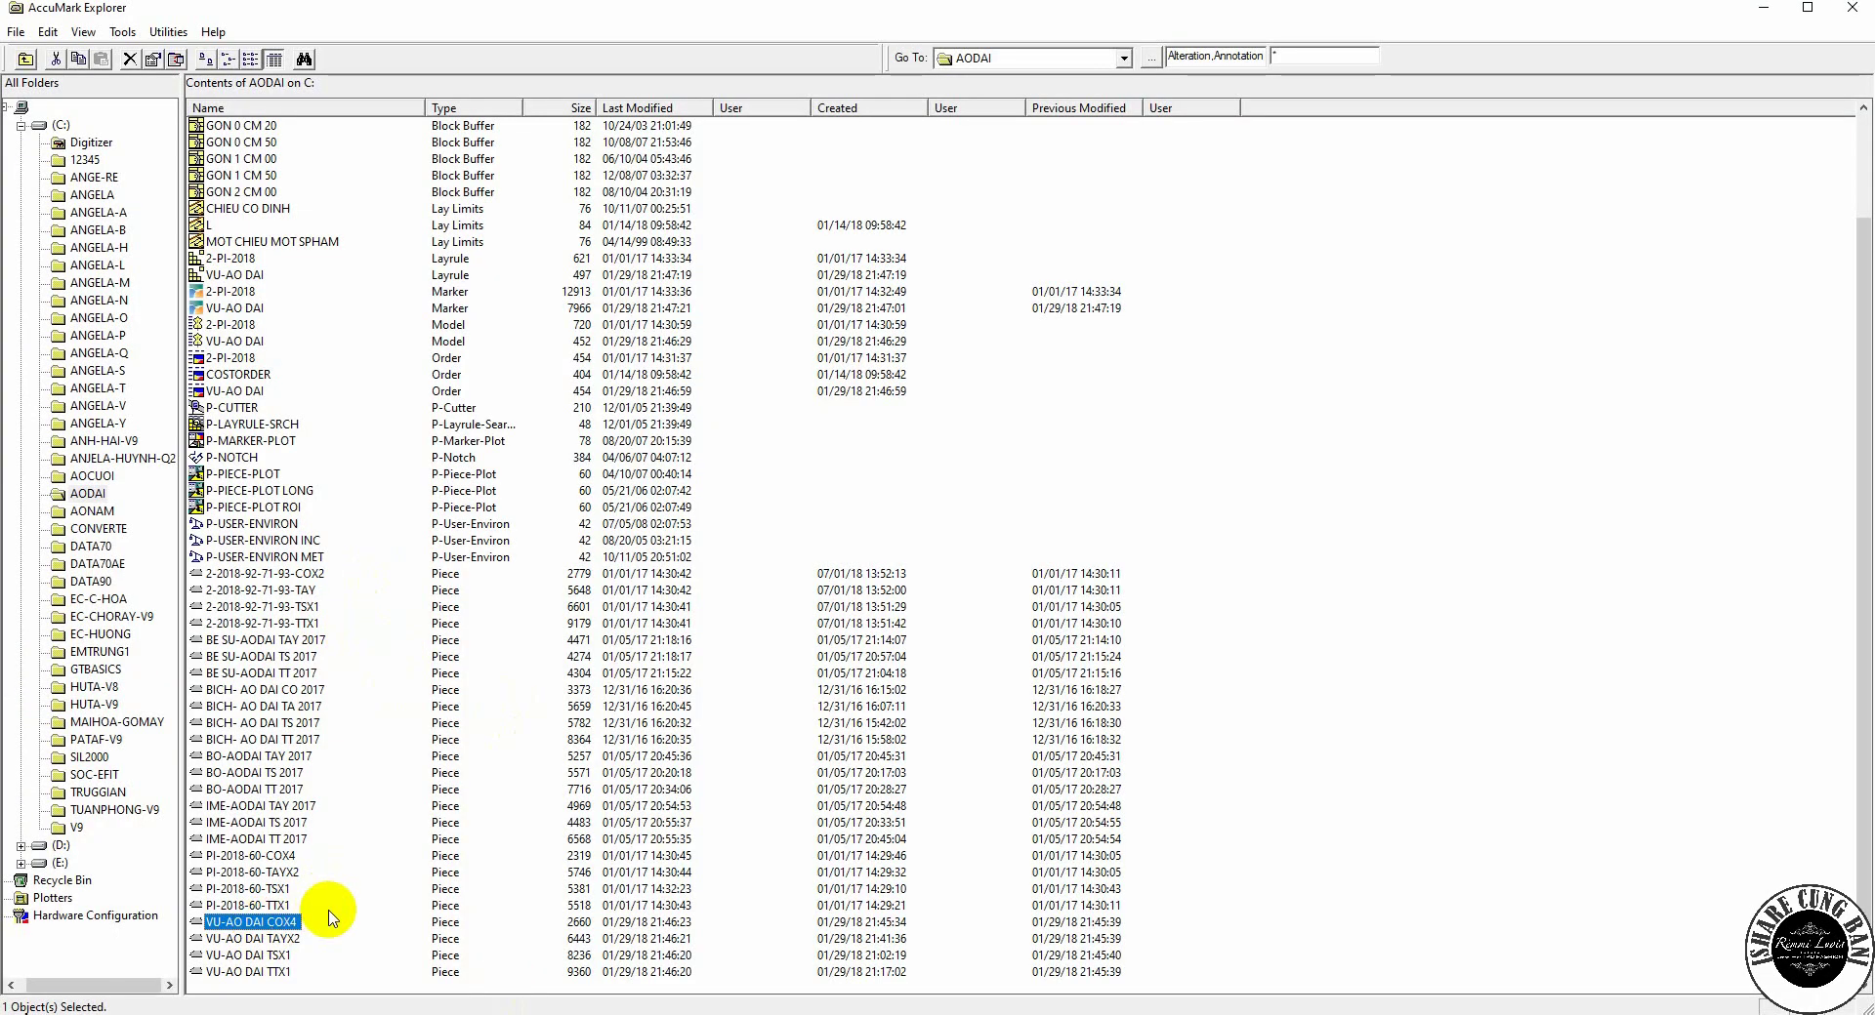
left_click(249, 971, "shift")
key("Return")
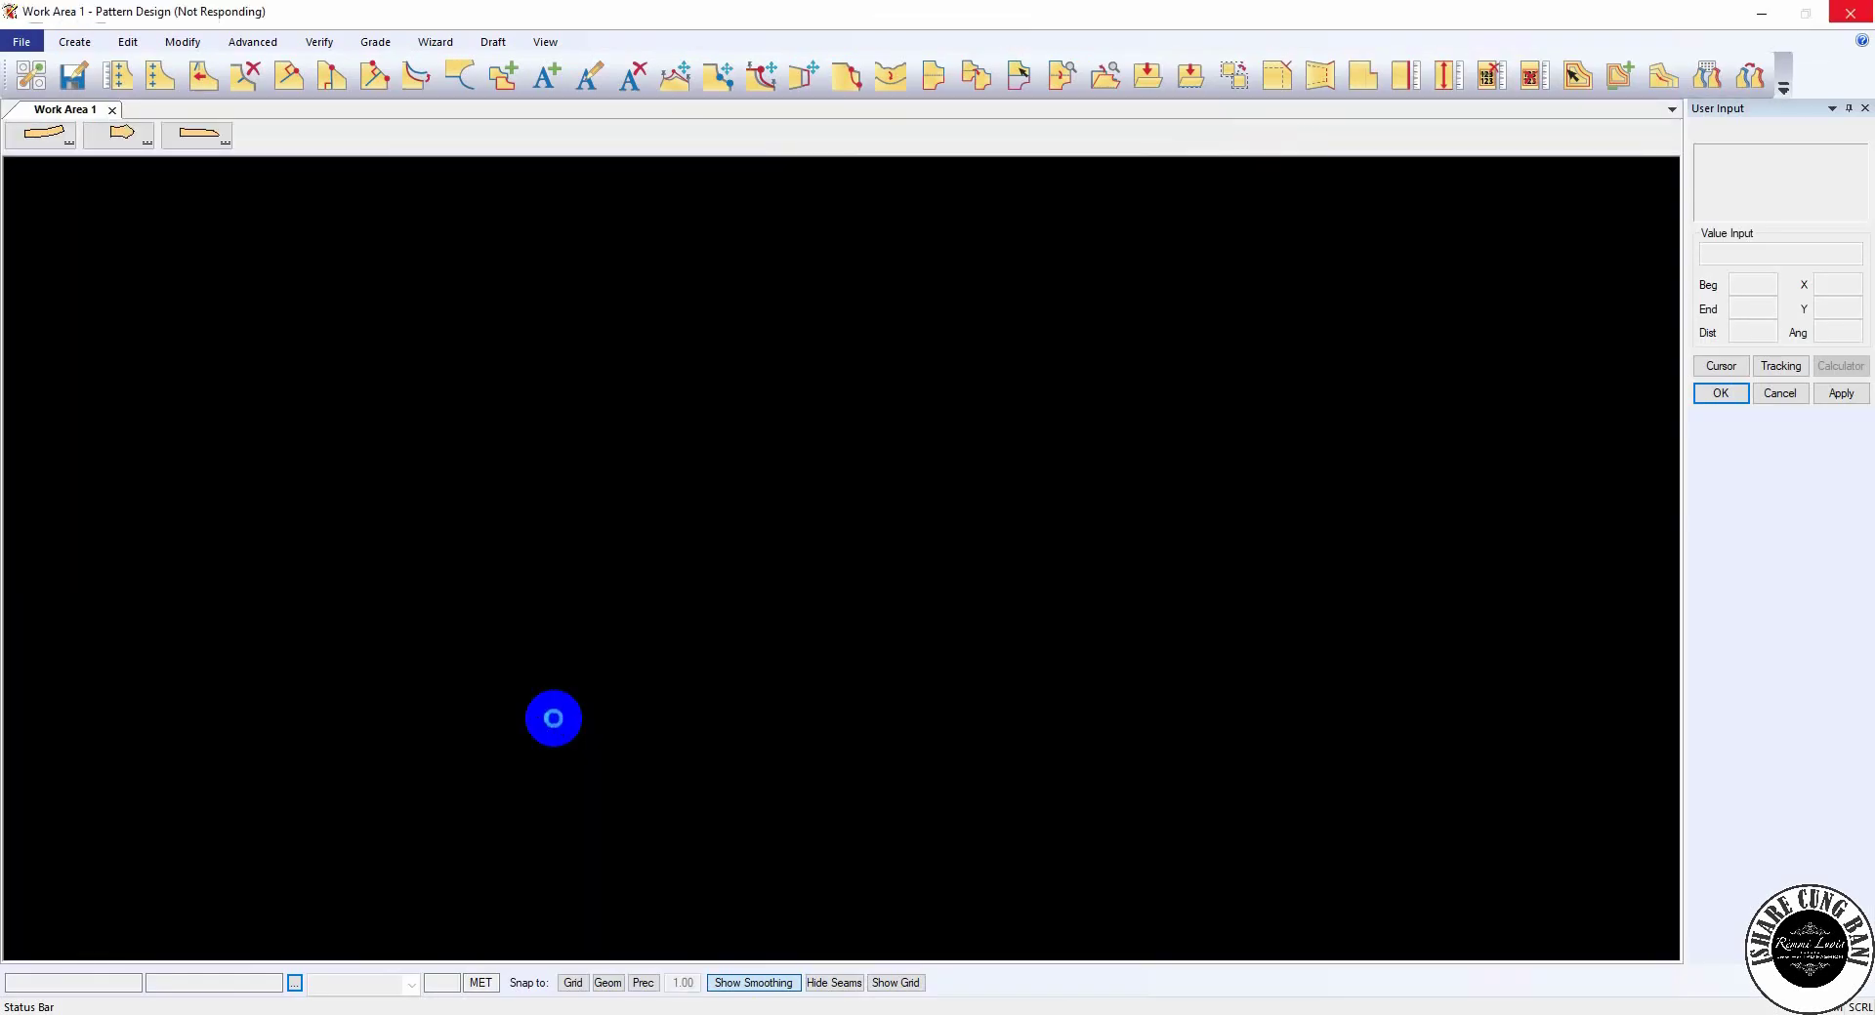
- Place all four loaded VU-AO DAI pieces into the work area together
right_click(504, 130)
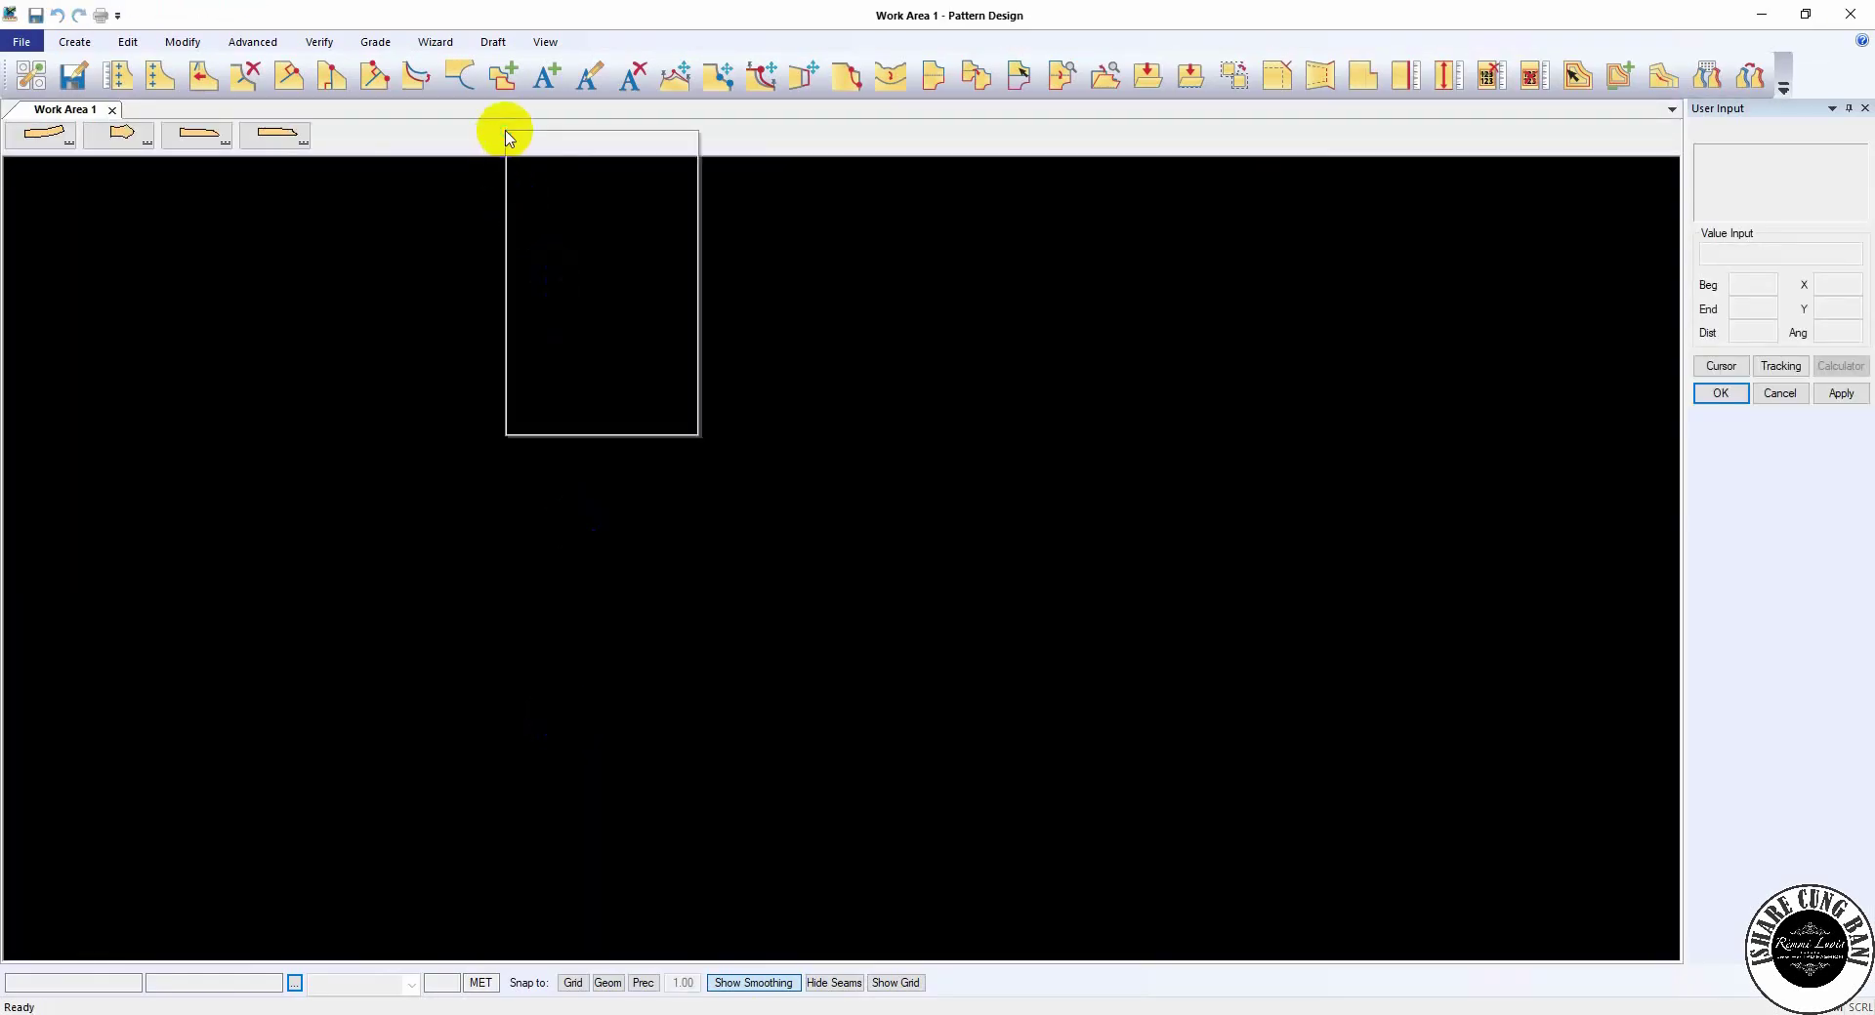
left_click(584, 287)
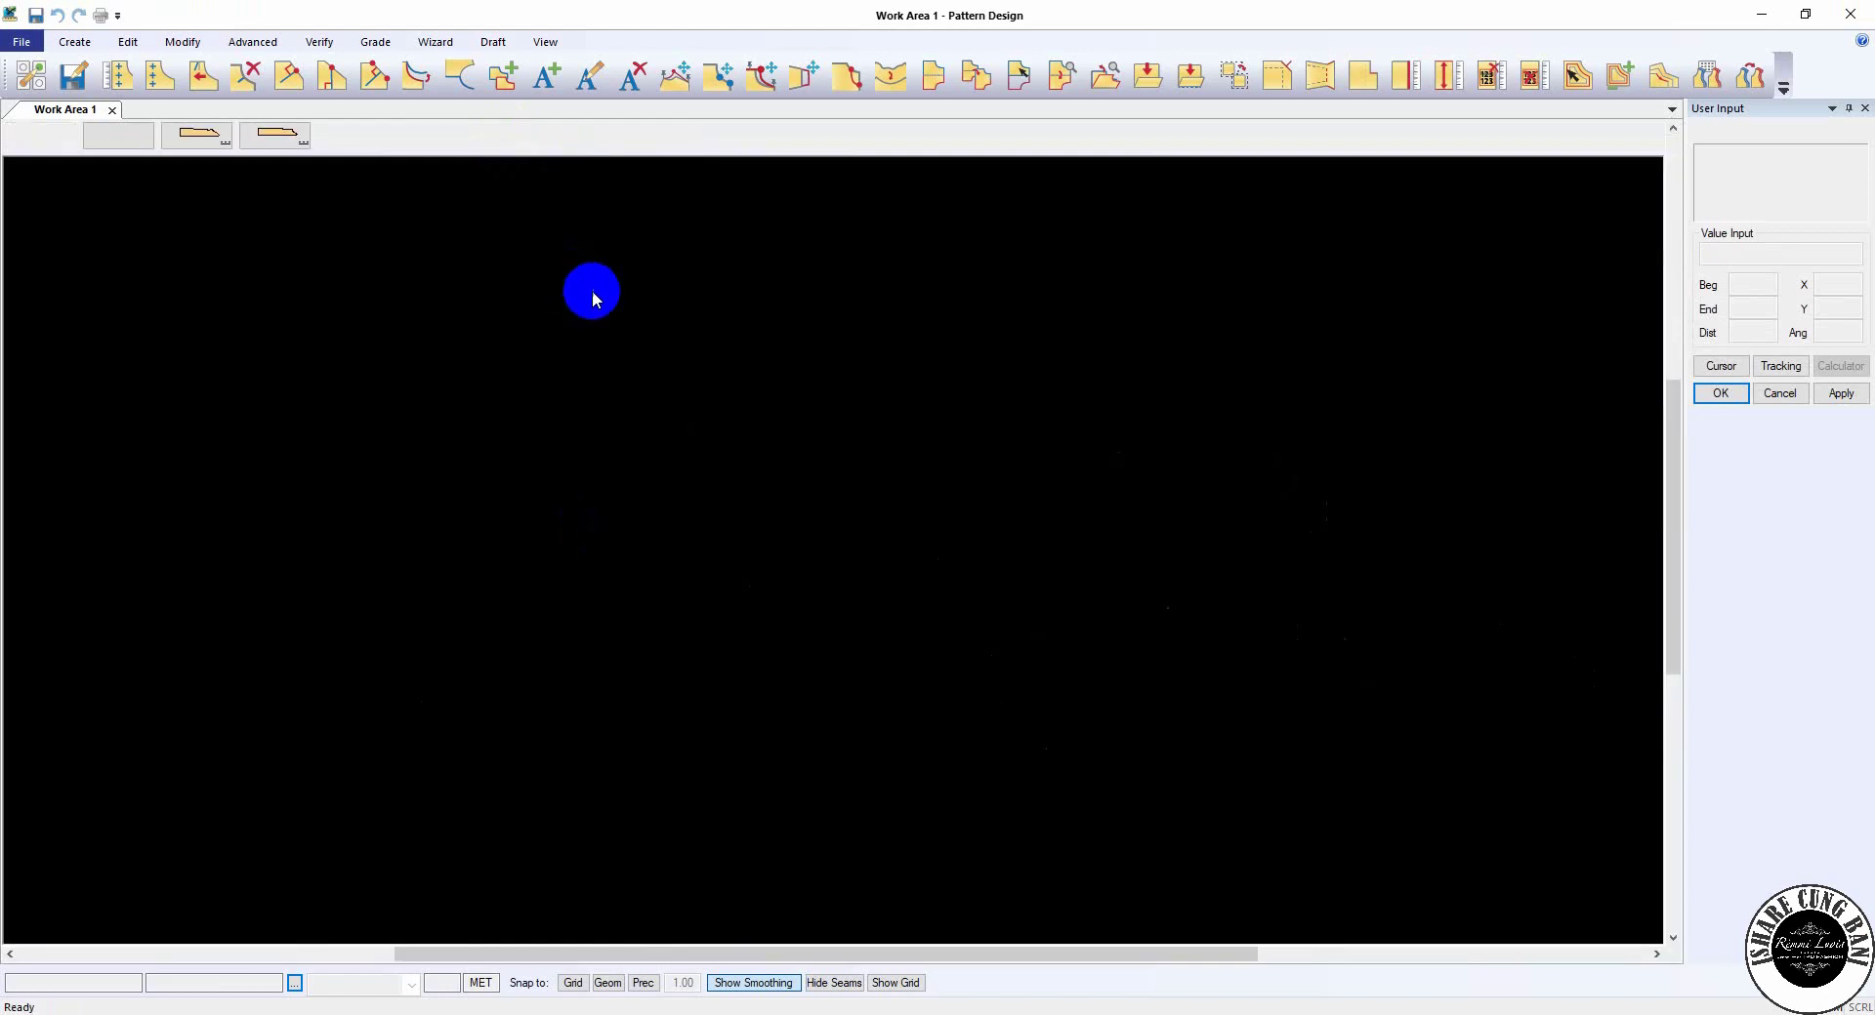
left_click(676, 450)
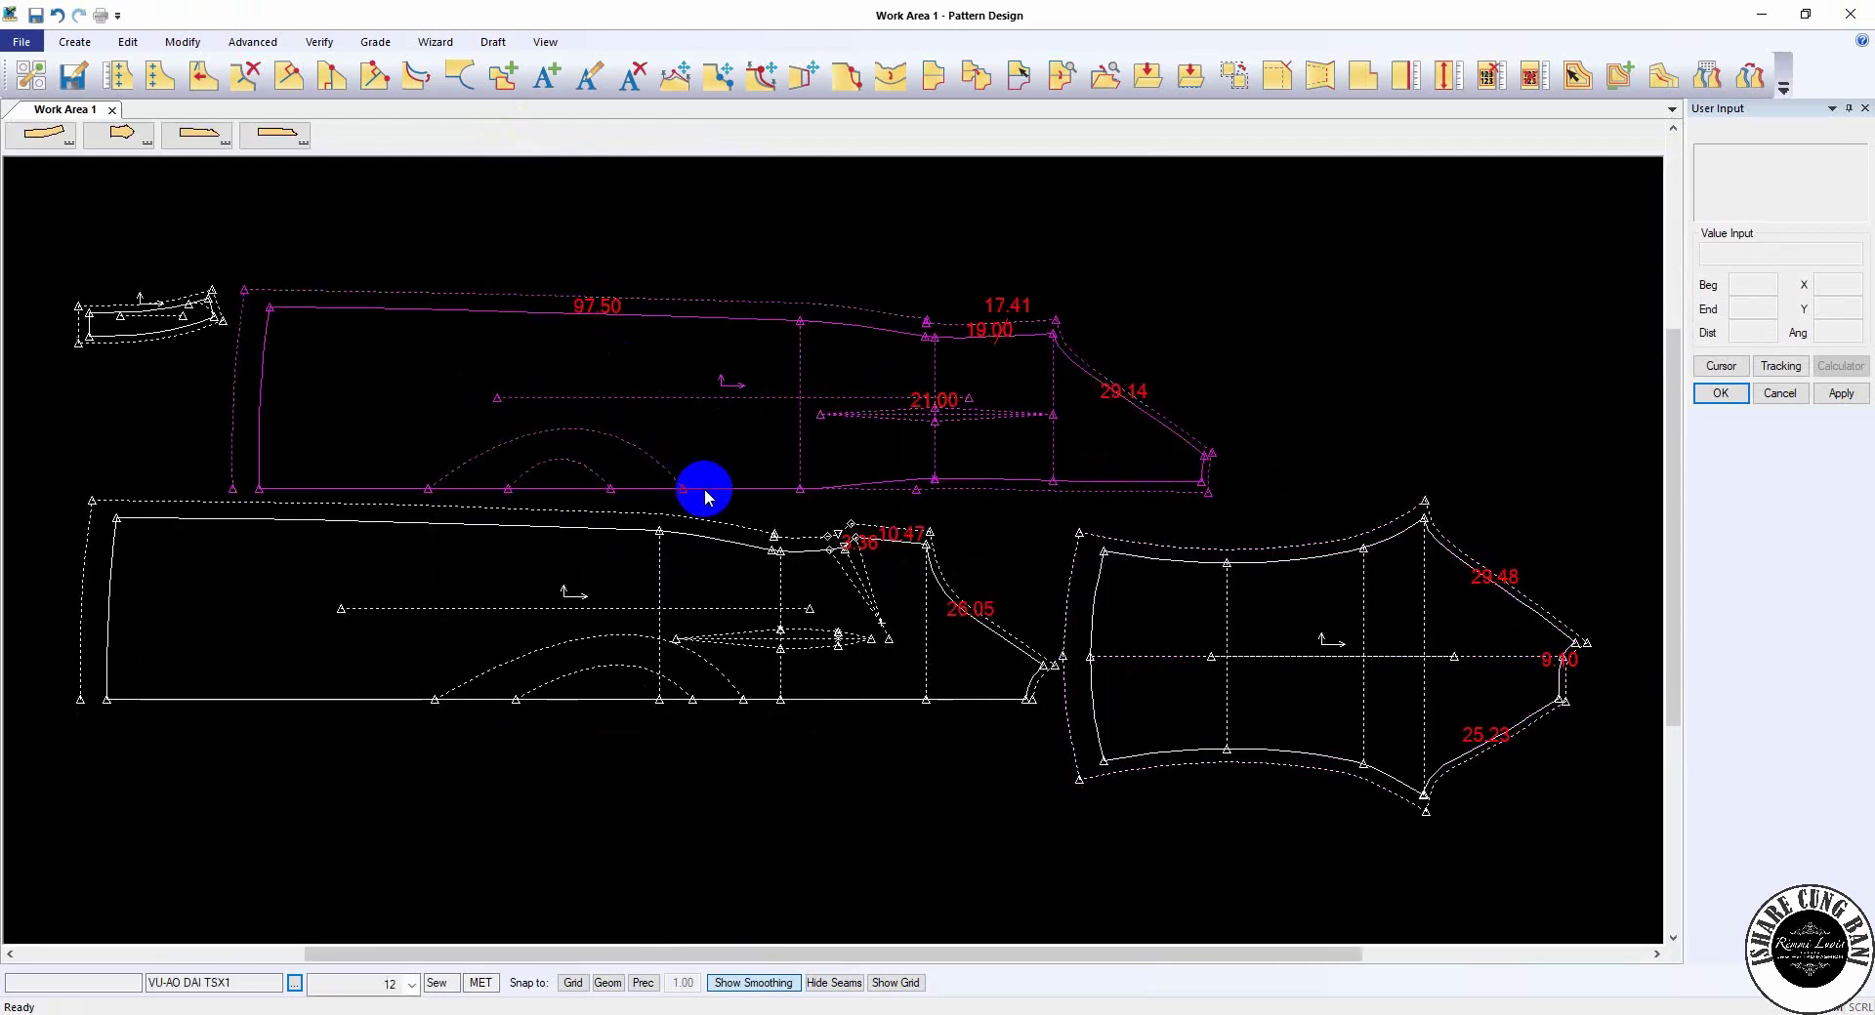
- Arrange the pieces with the two body panels stacked and the sleeve above the collar beside them, and close Pattern Design
left_click(878, 651)
left_click(1392, 664)
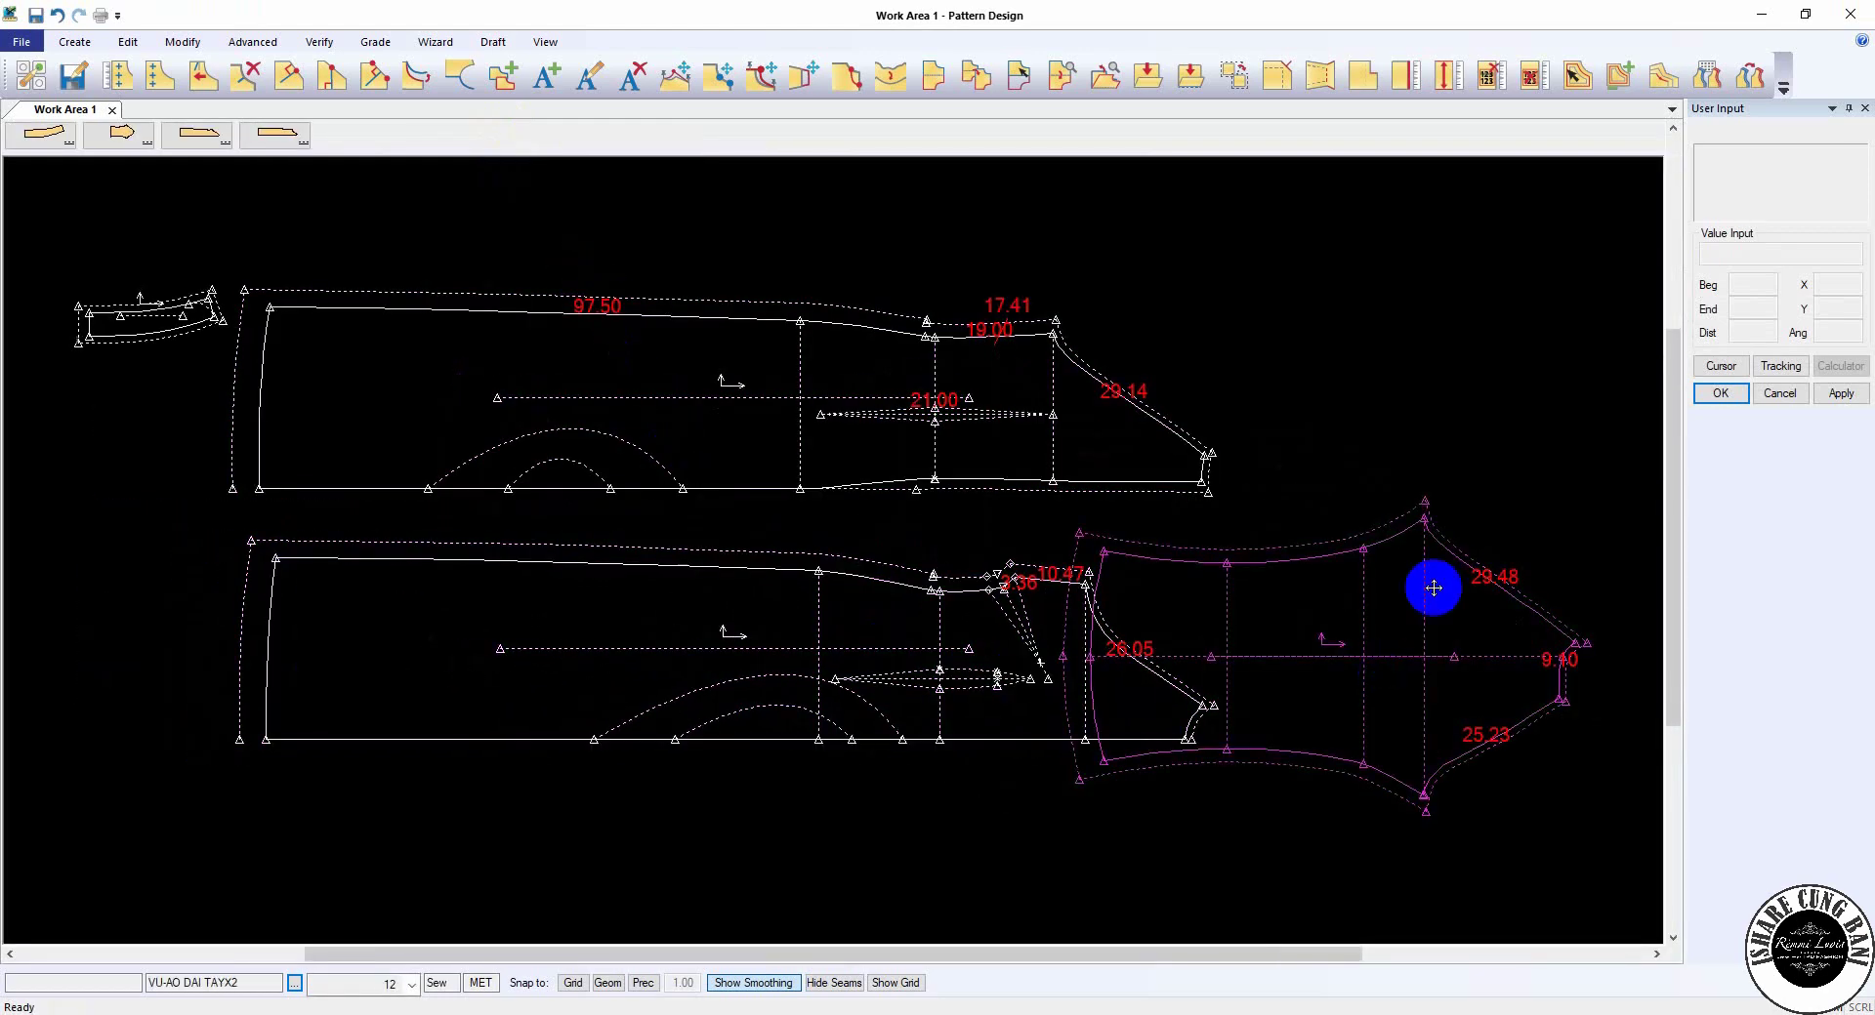
left_click(1569, 336)
left_click(195, 322)
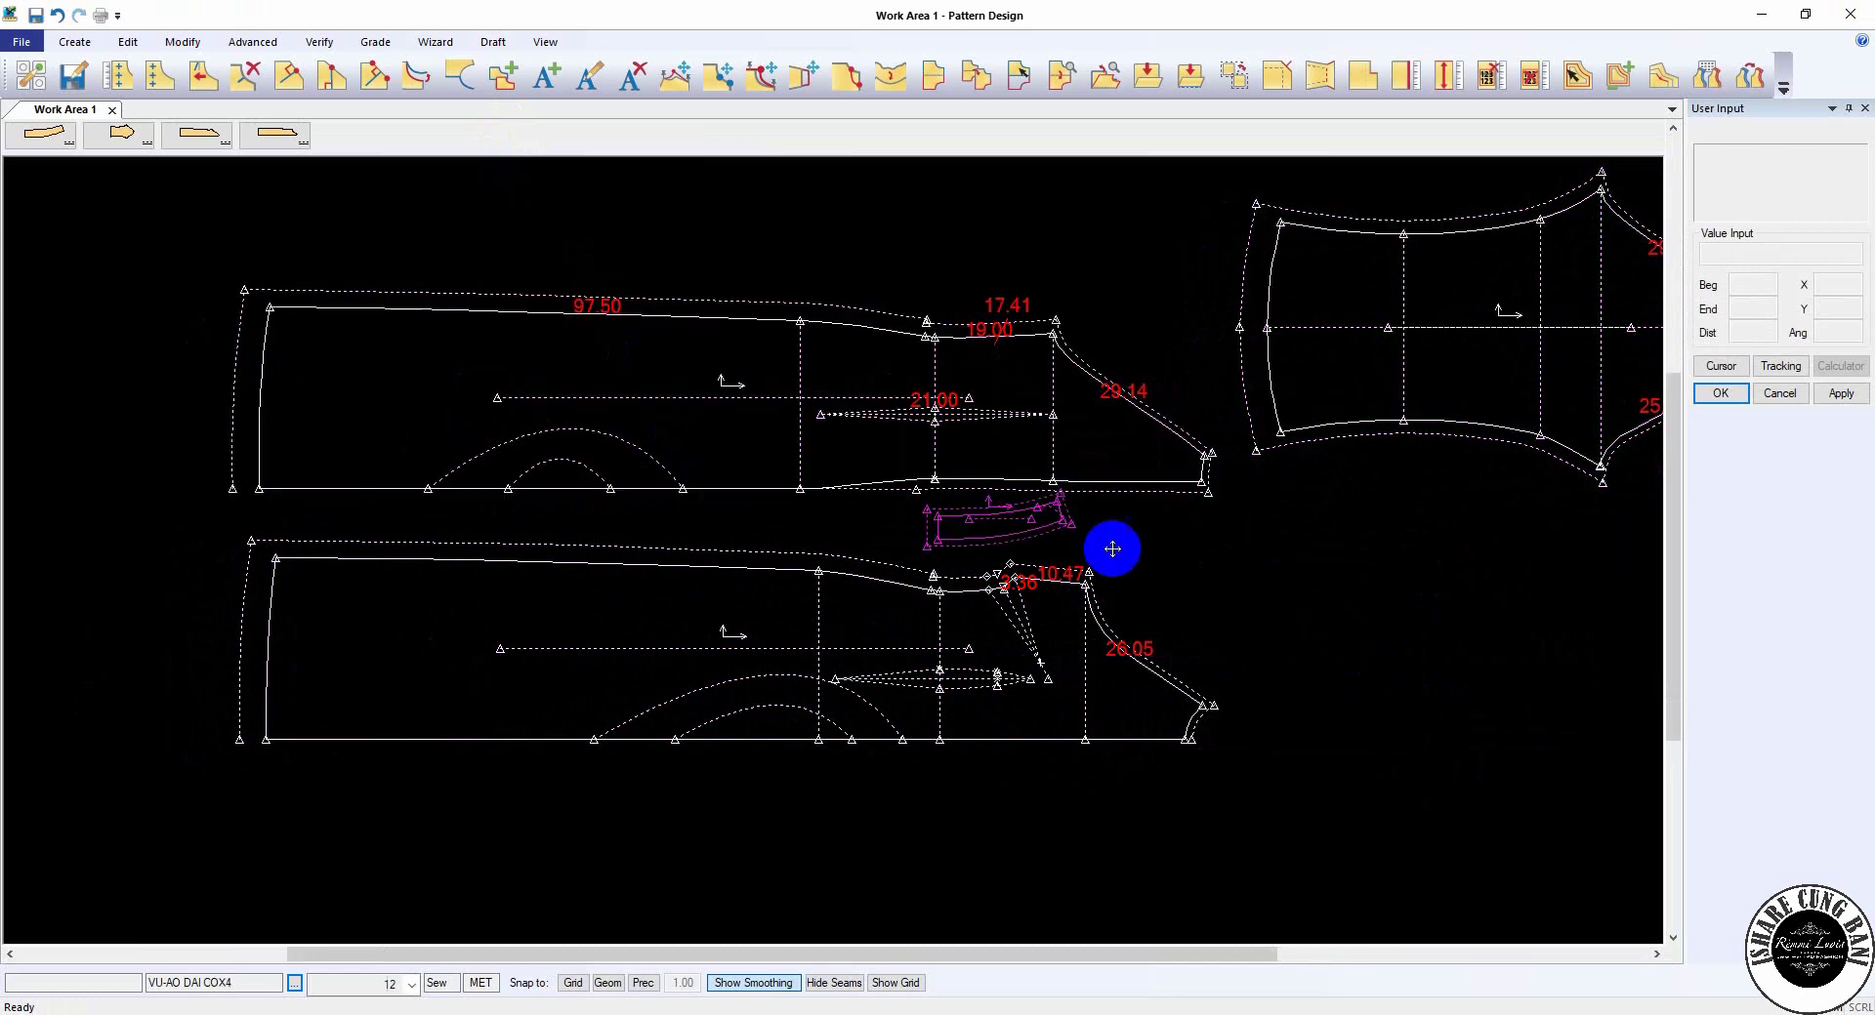
left_click(1304, 786)
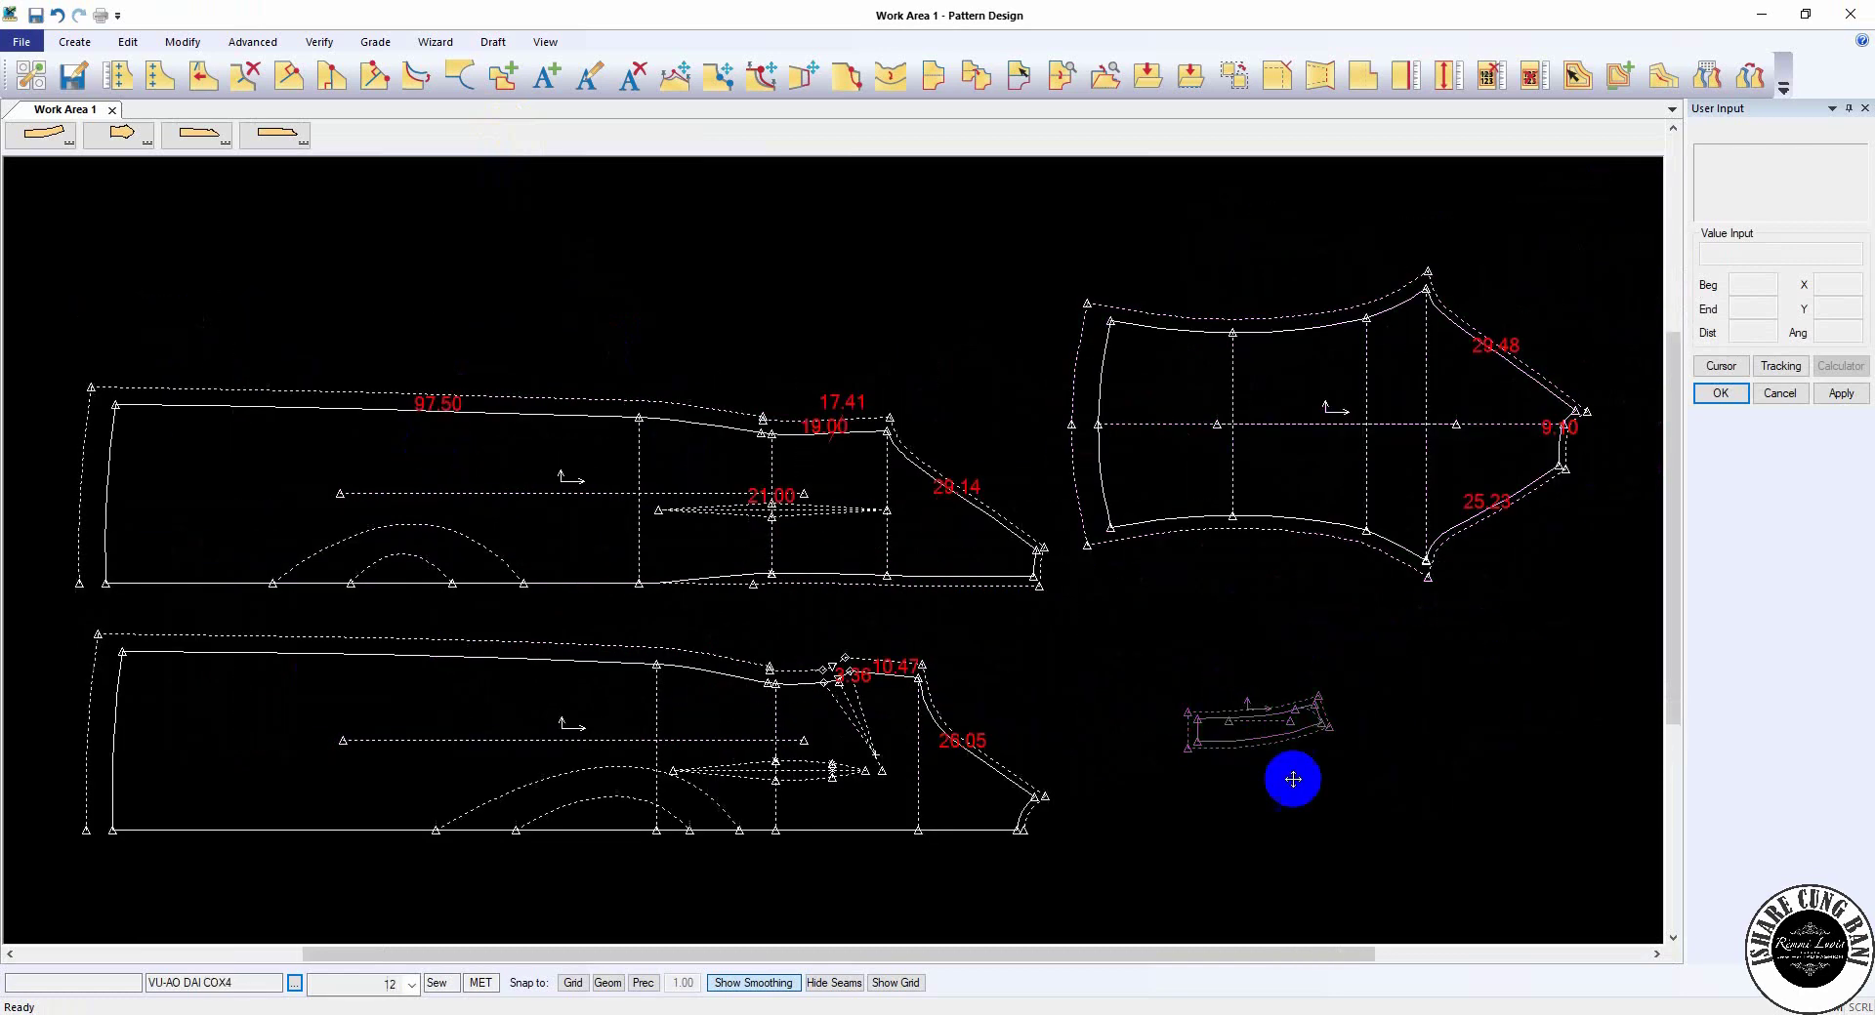
left_click(1281, 565)
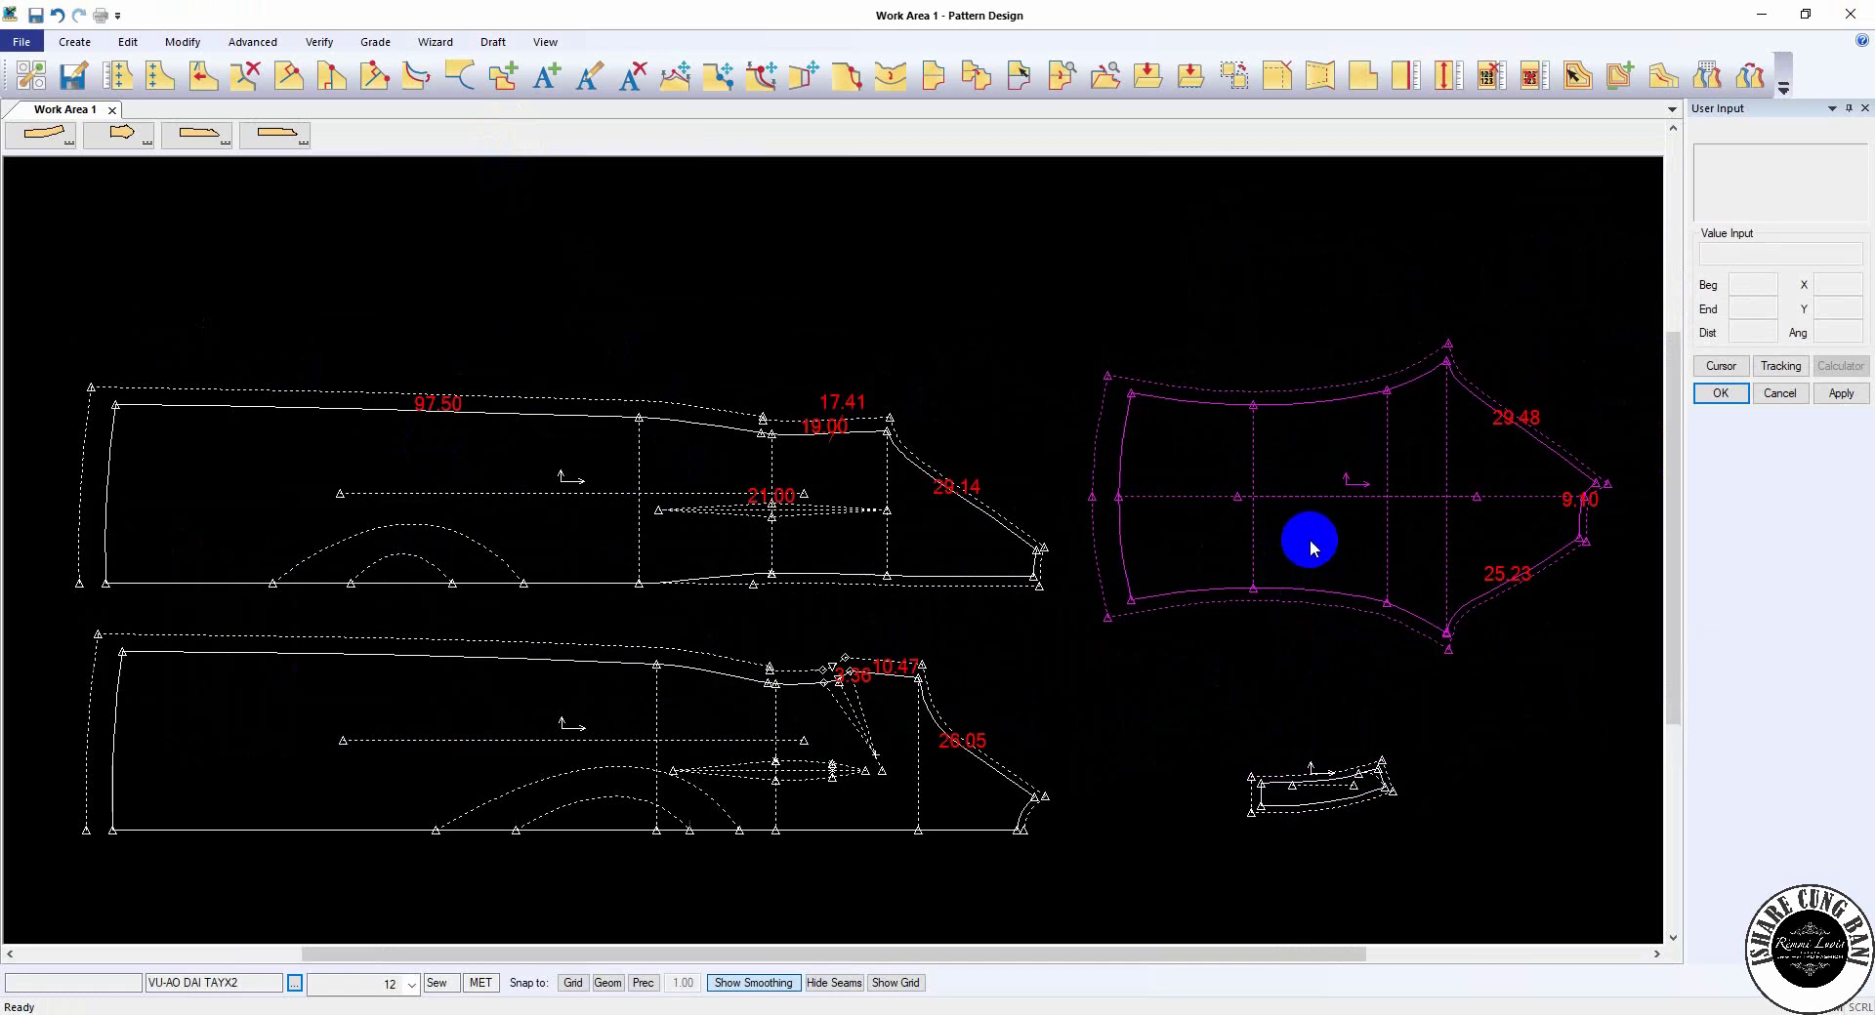
left_click(1852, 10)
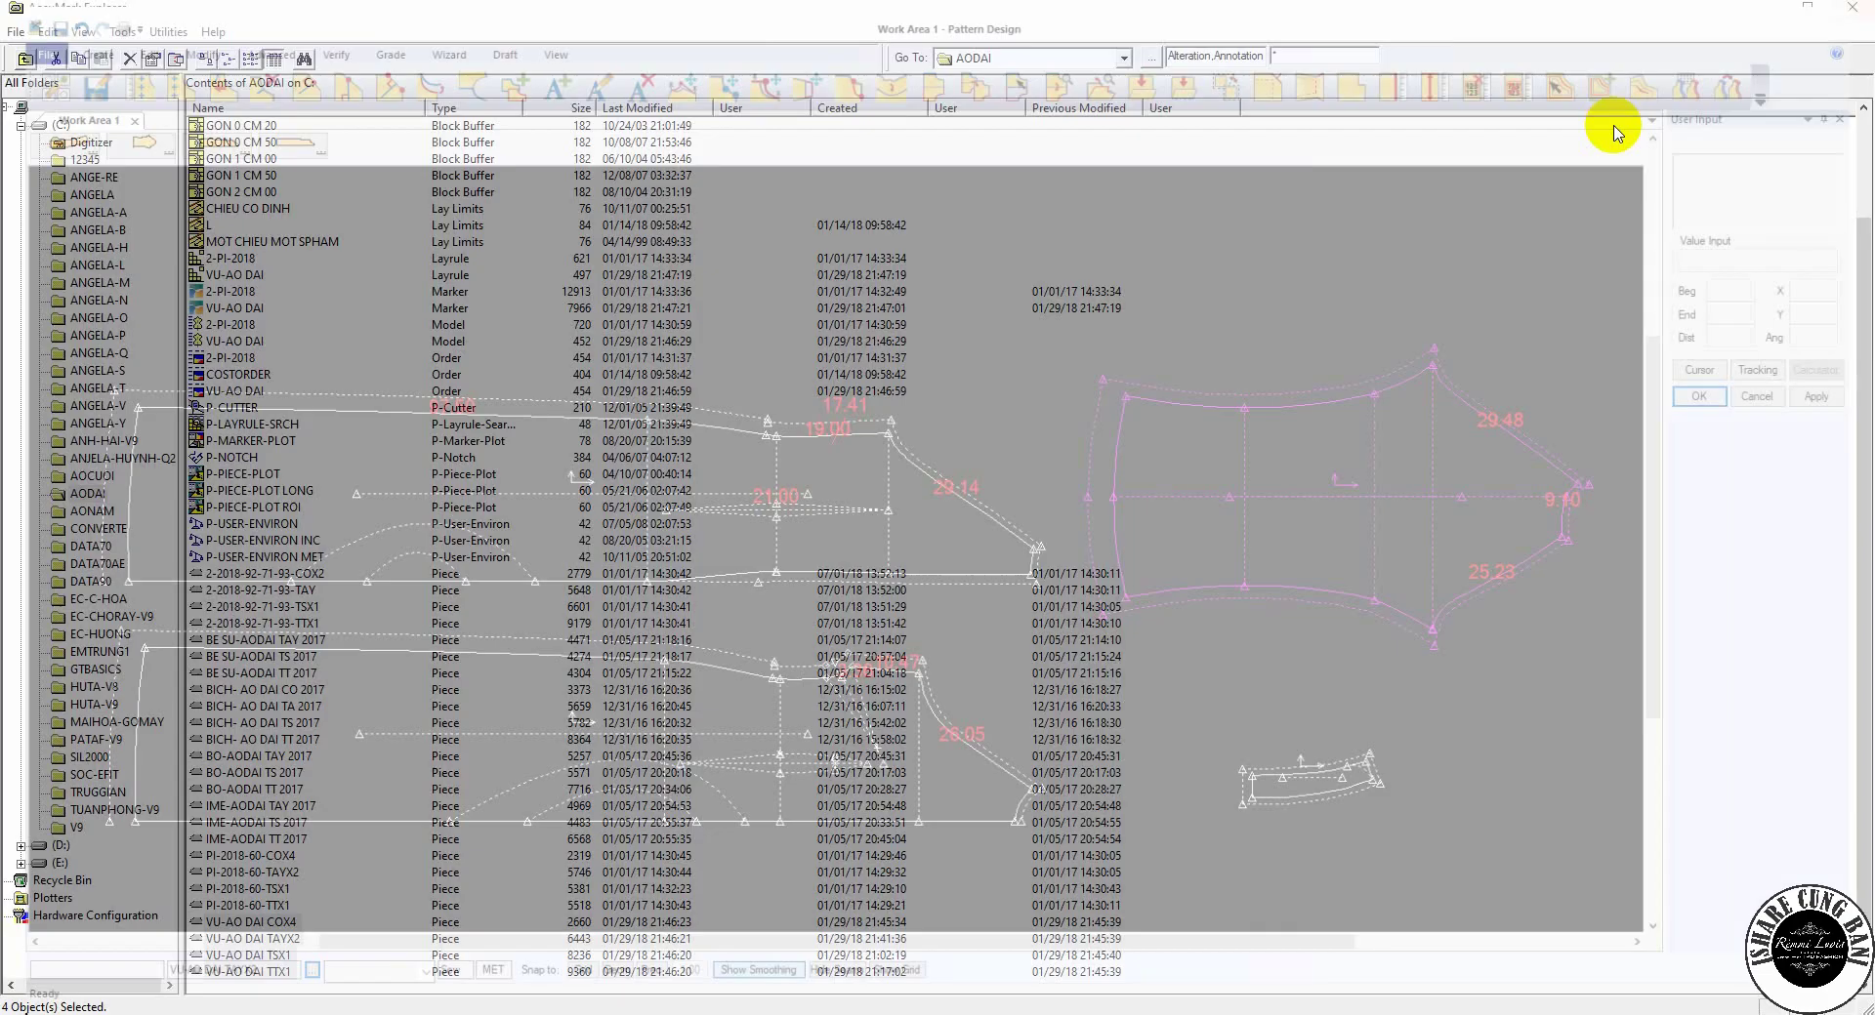
- Create a model from the four selected VU-AO DAI pieces and save it in AODAI as SUA LOI 115
right_click(276, 923)
mouse_move(368, 636)
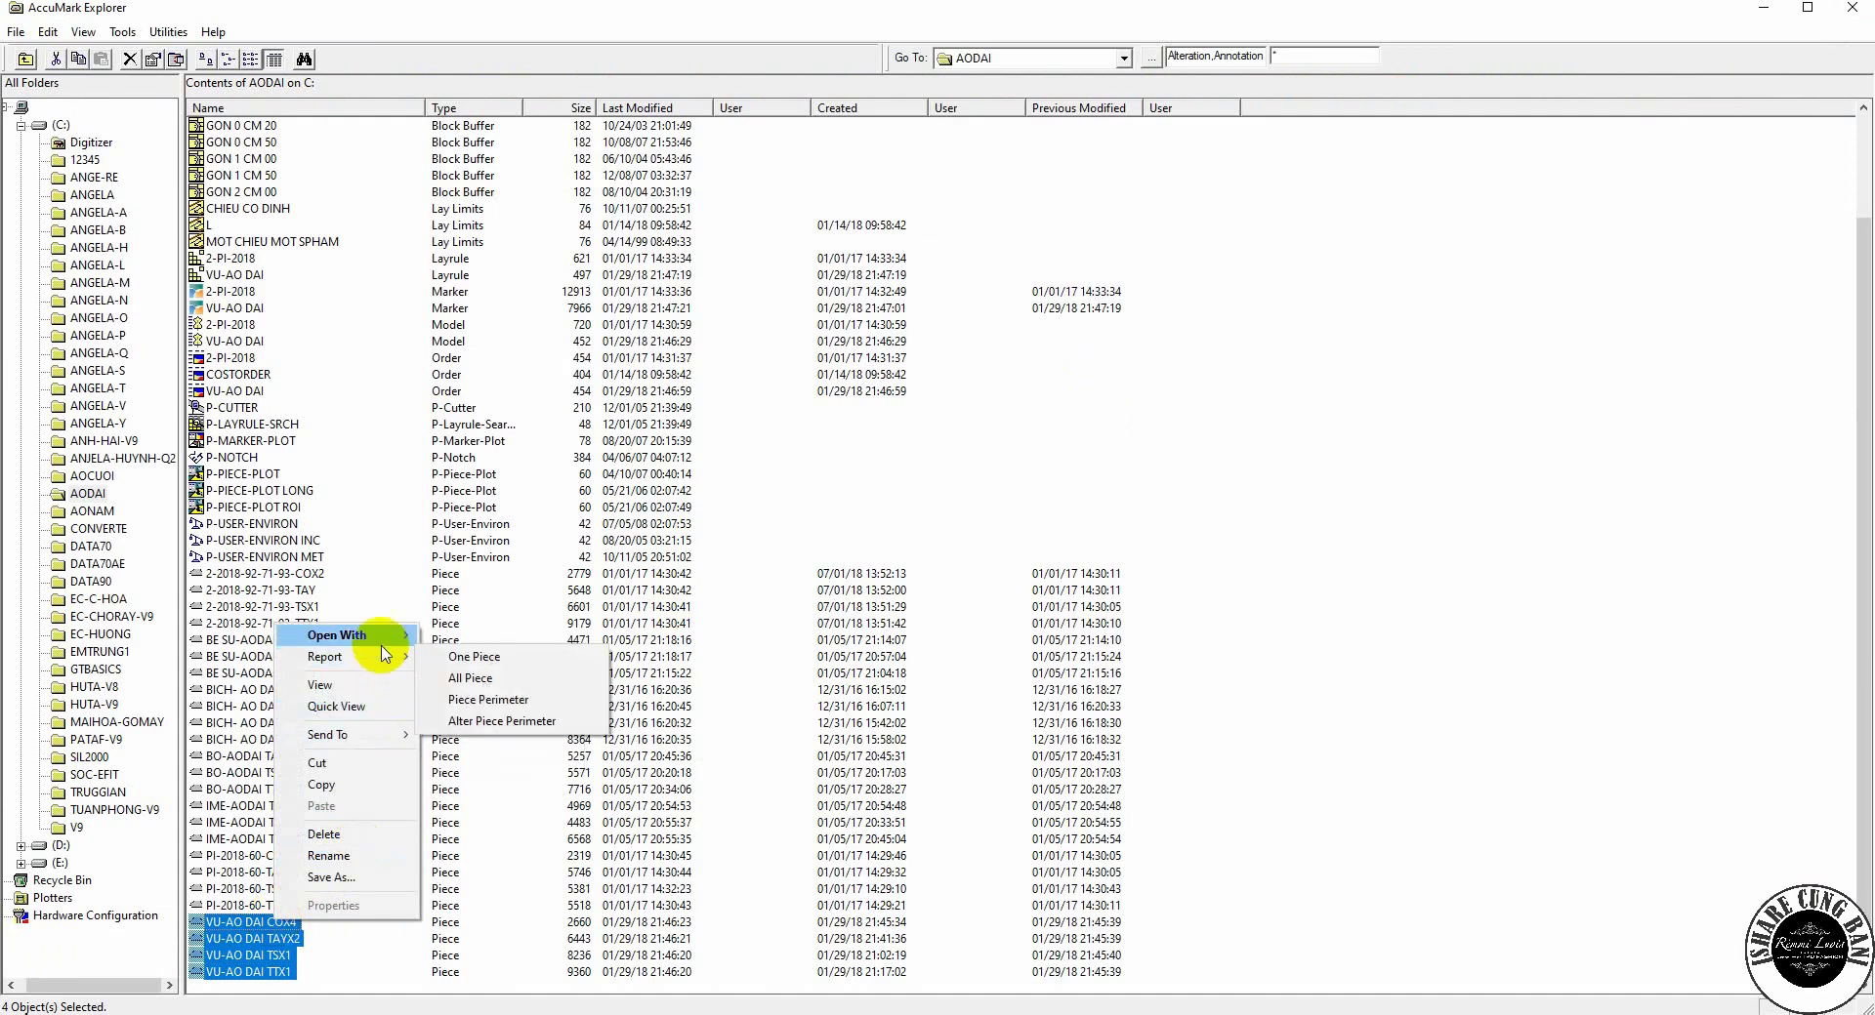
left_click(527, 637)
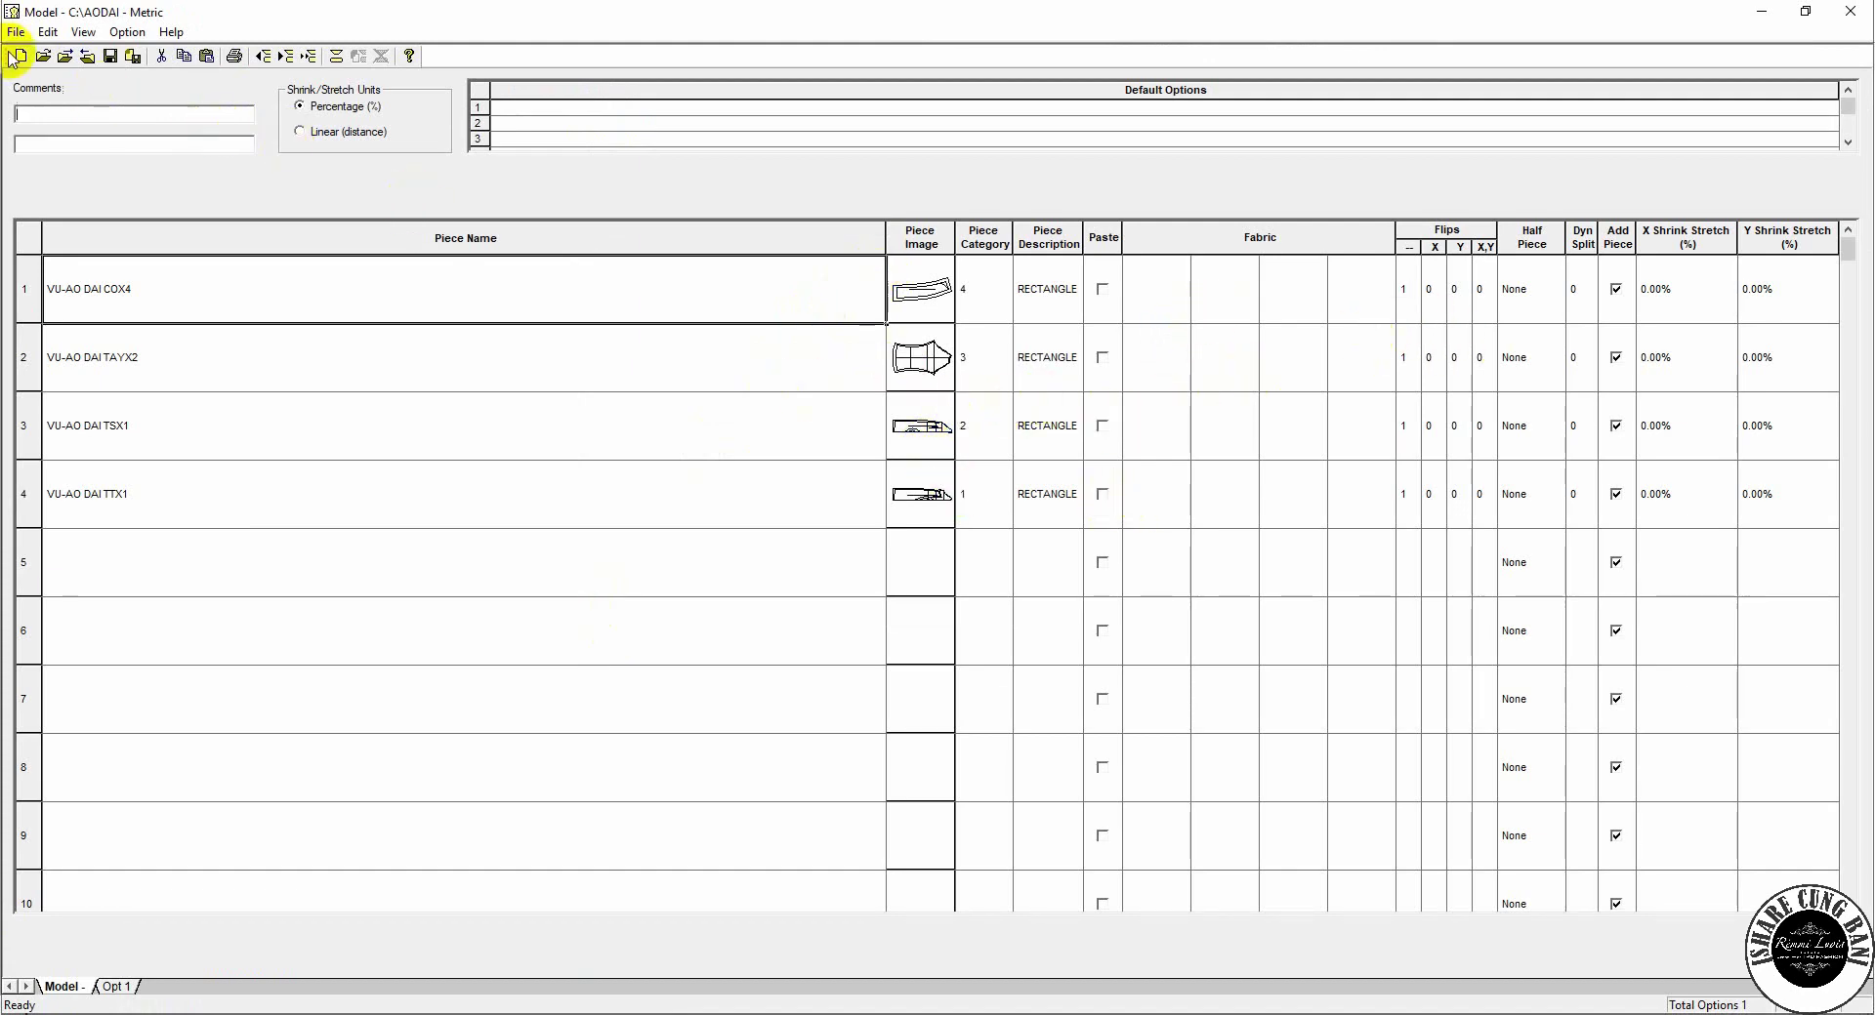
left_click(127, 56)
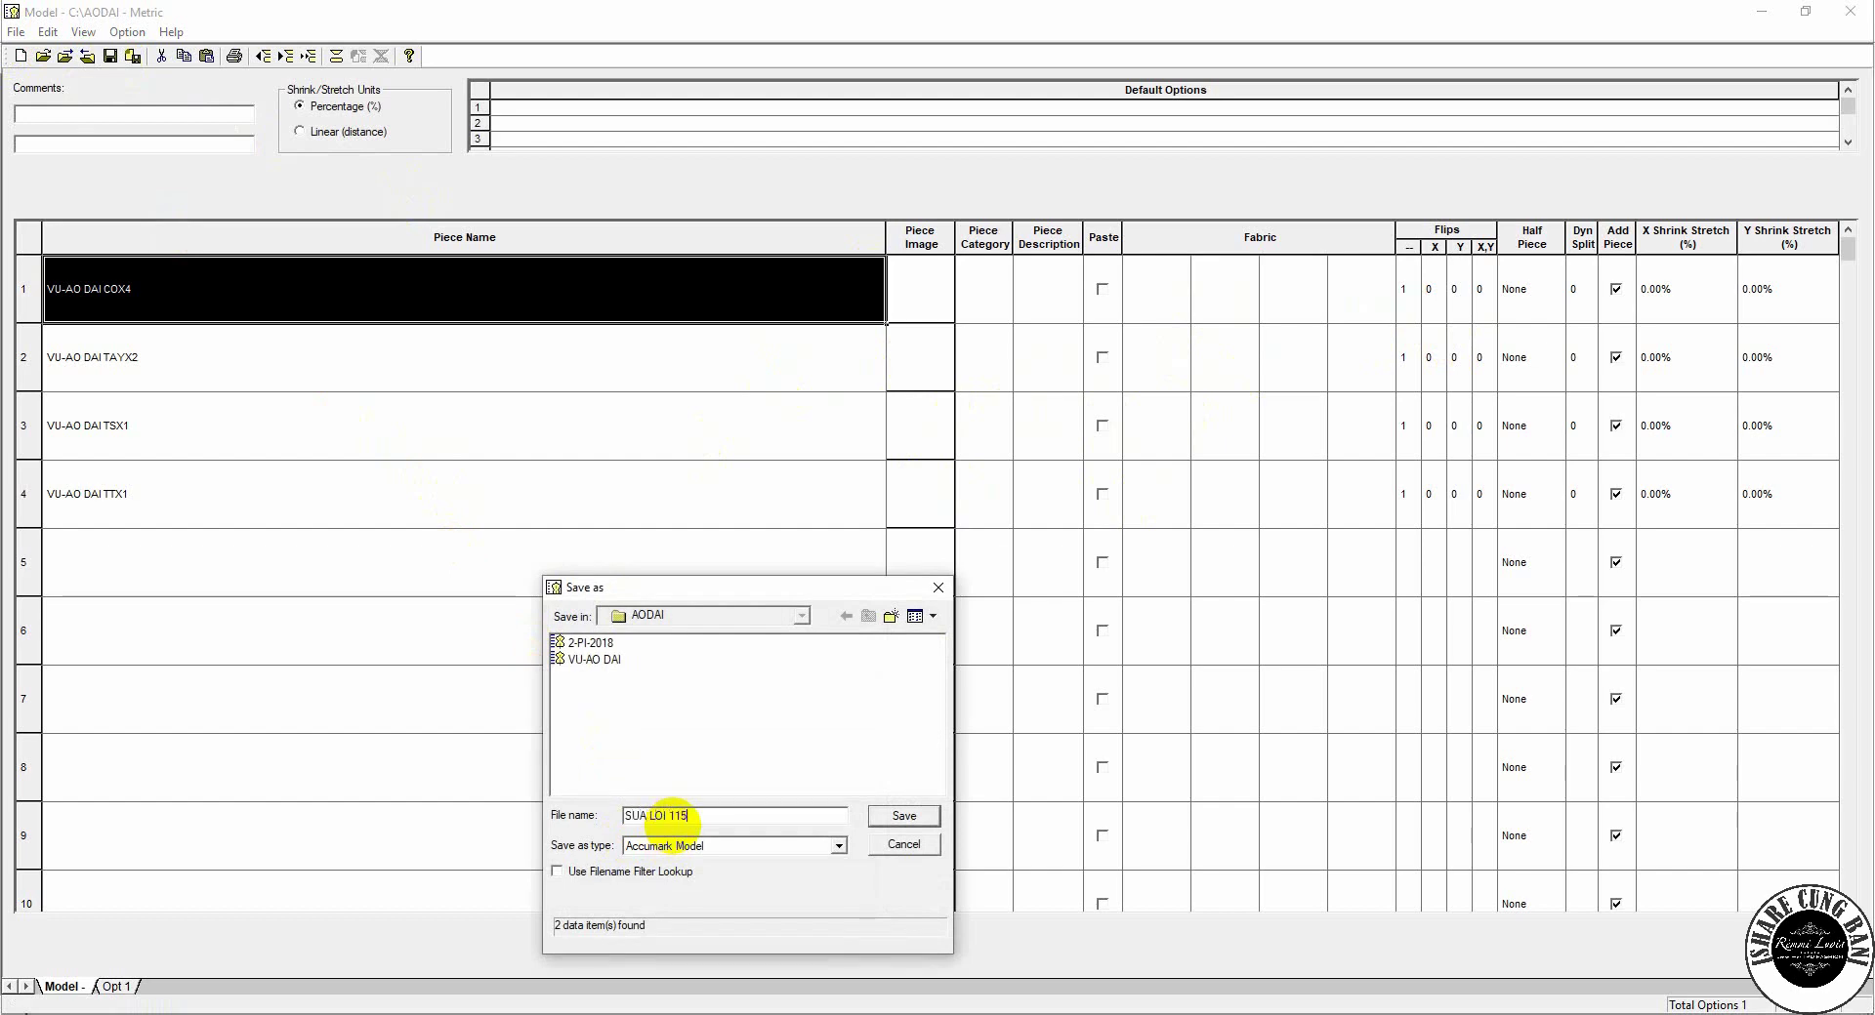
left_click(904, 816)
left_click(1850, 10)
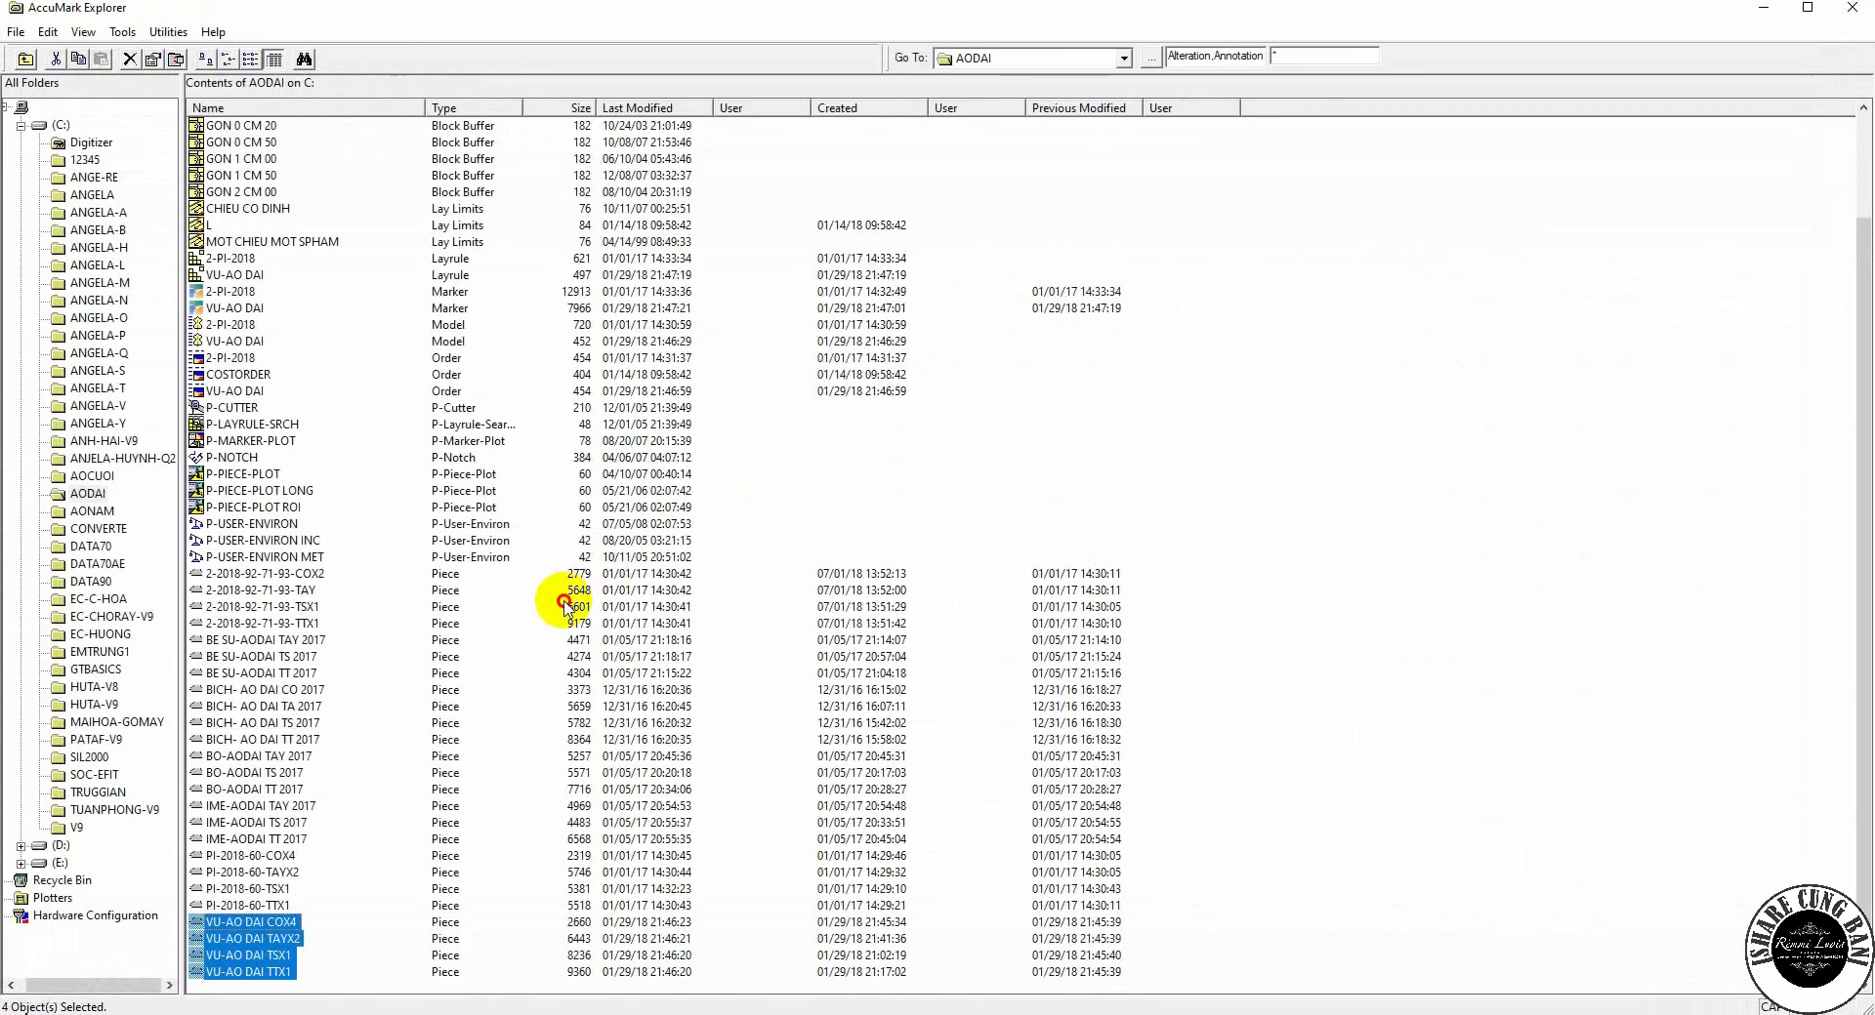
- Refresh the AODAI contents and look through the list for the saved model
left_click(537, 610)
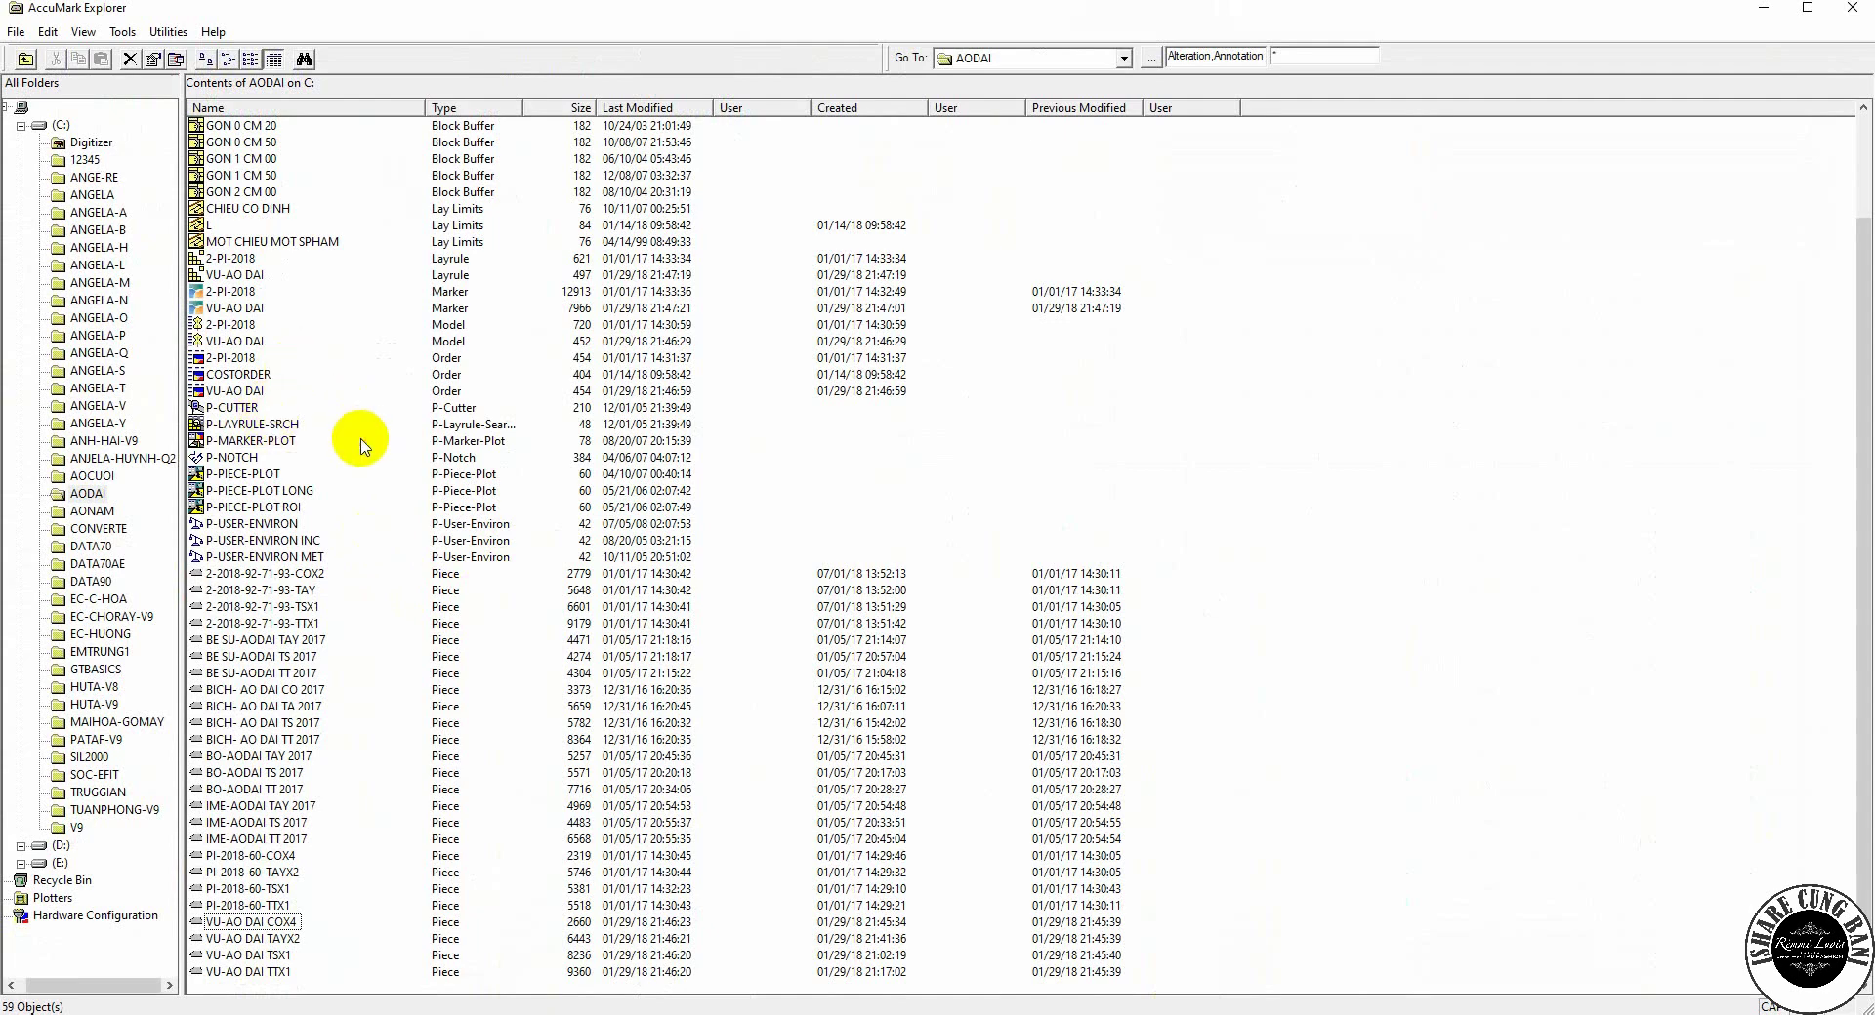
right_click(421, 481)
left_click(339, 543)
scroll(342, 543, "up", 2)
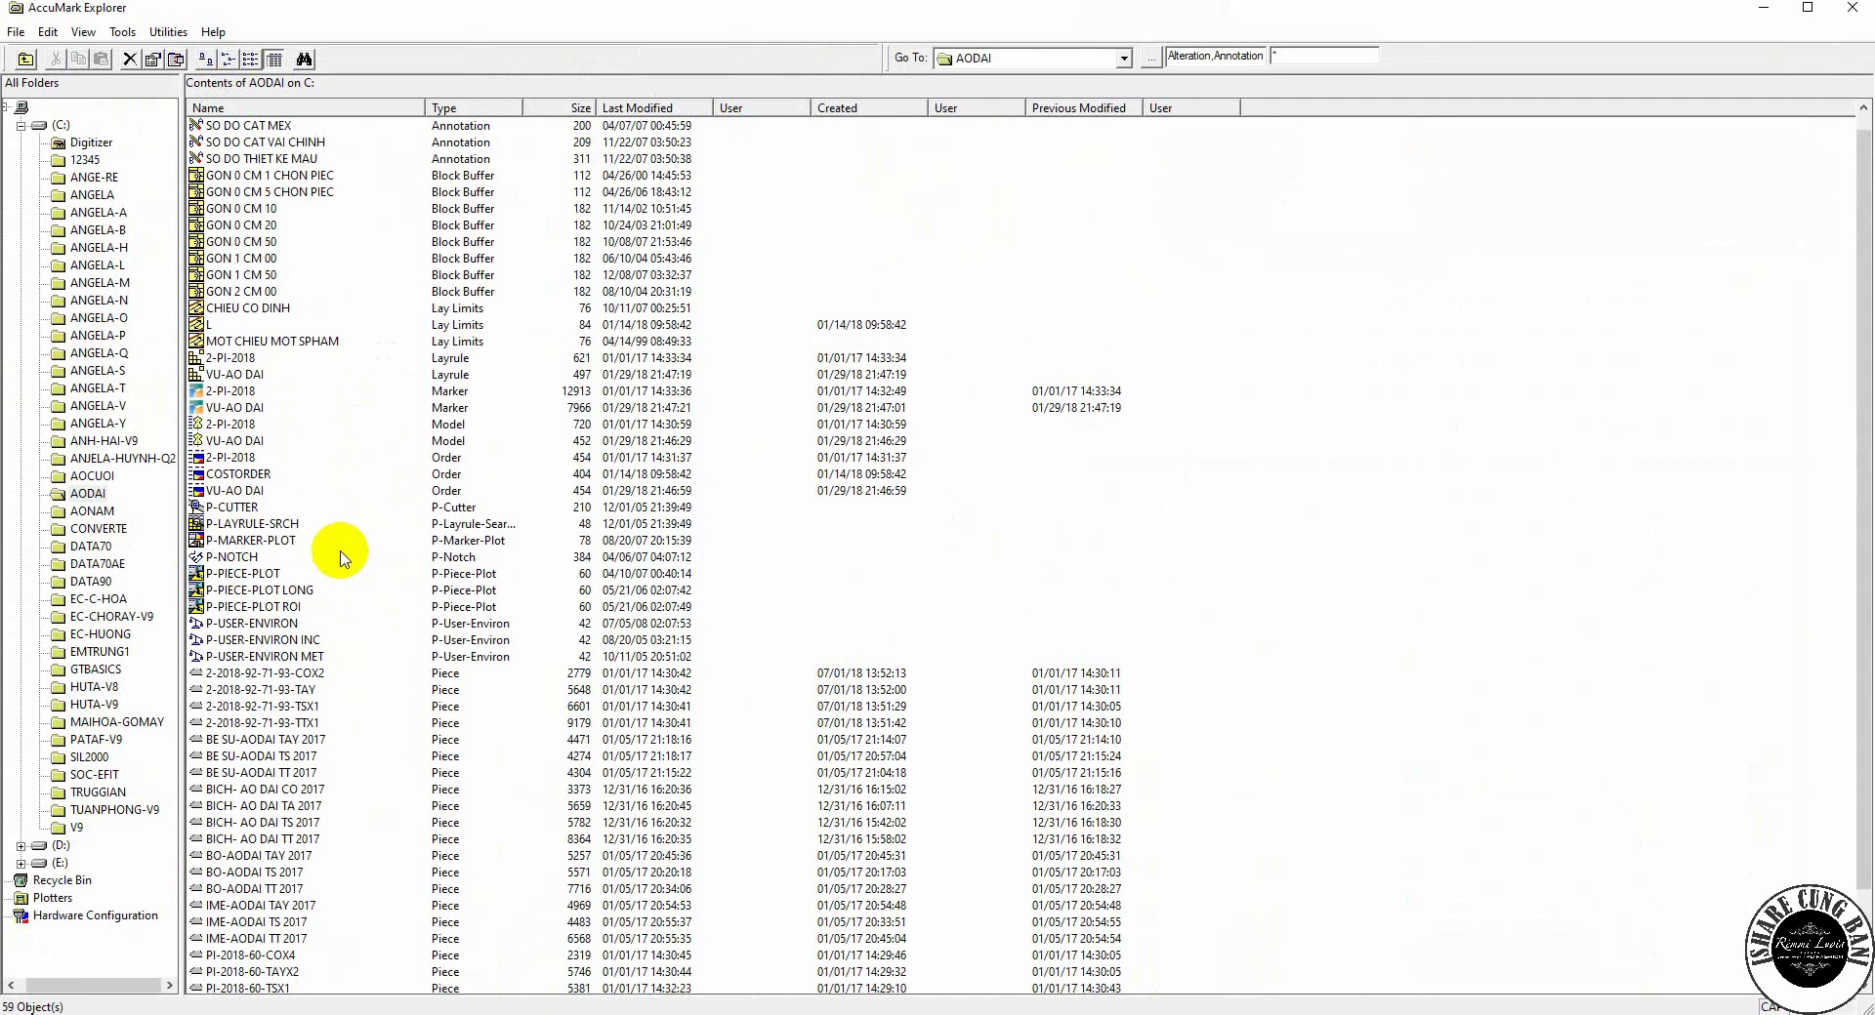
- Refresh the AODAI storage area, check that the SUA LOI 115B model is listed, and close AccuMark Explorer
left_click(89, 495)
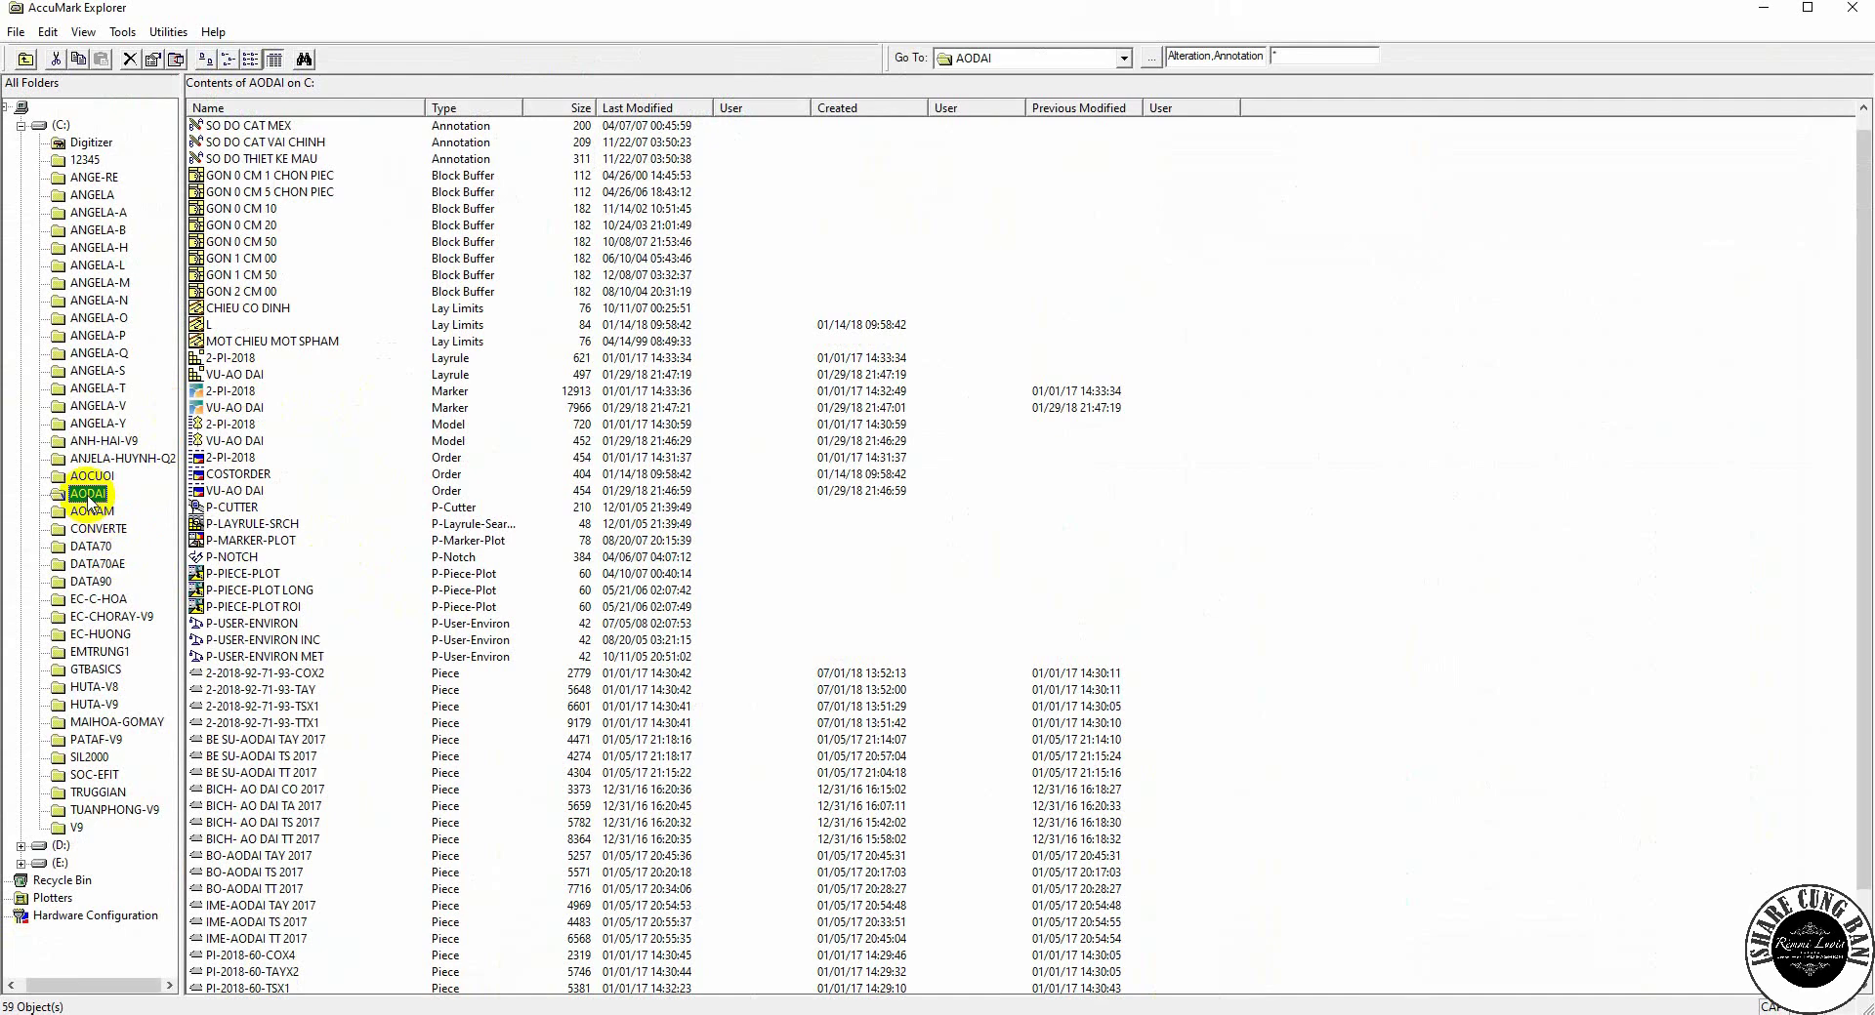
key("ctrl+v")
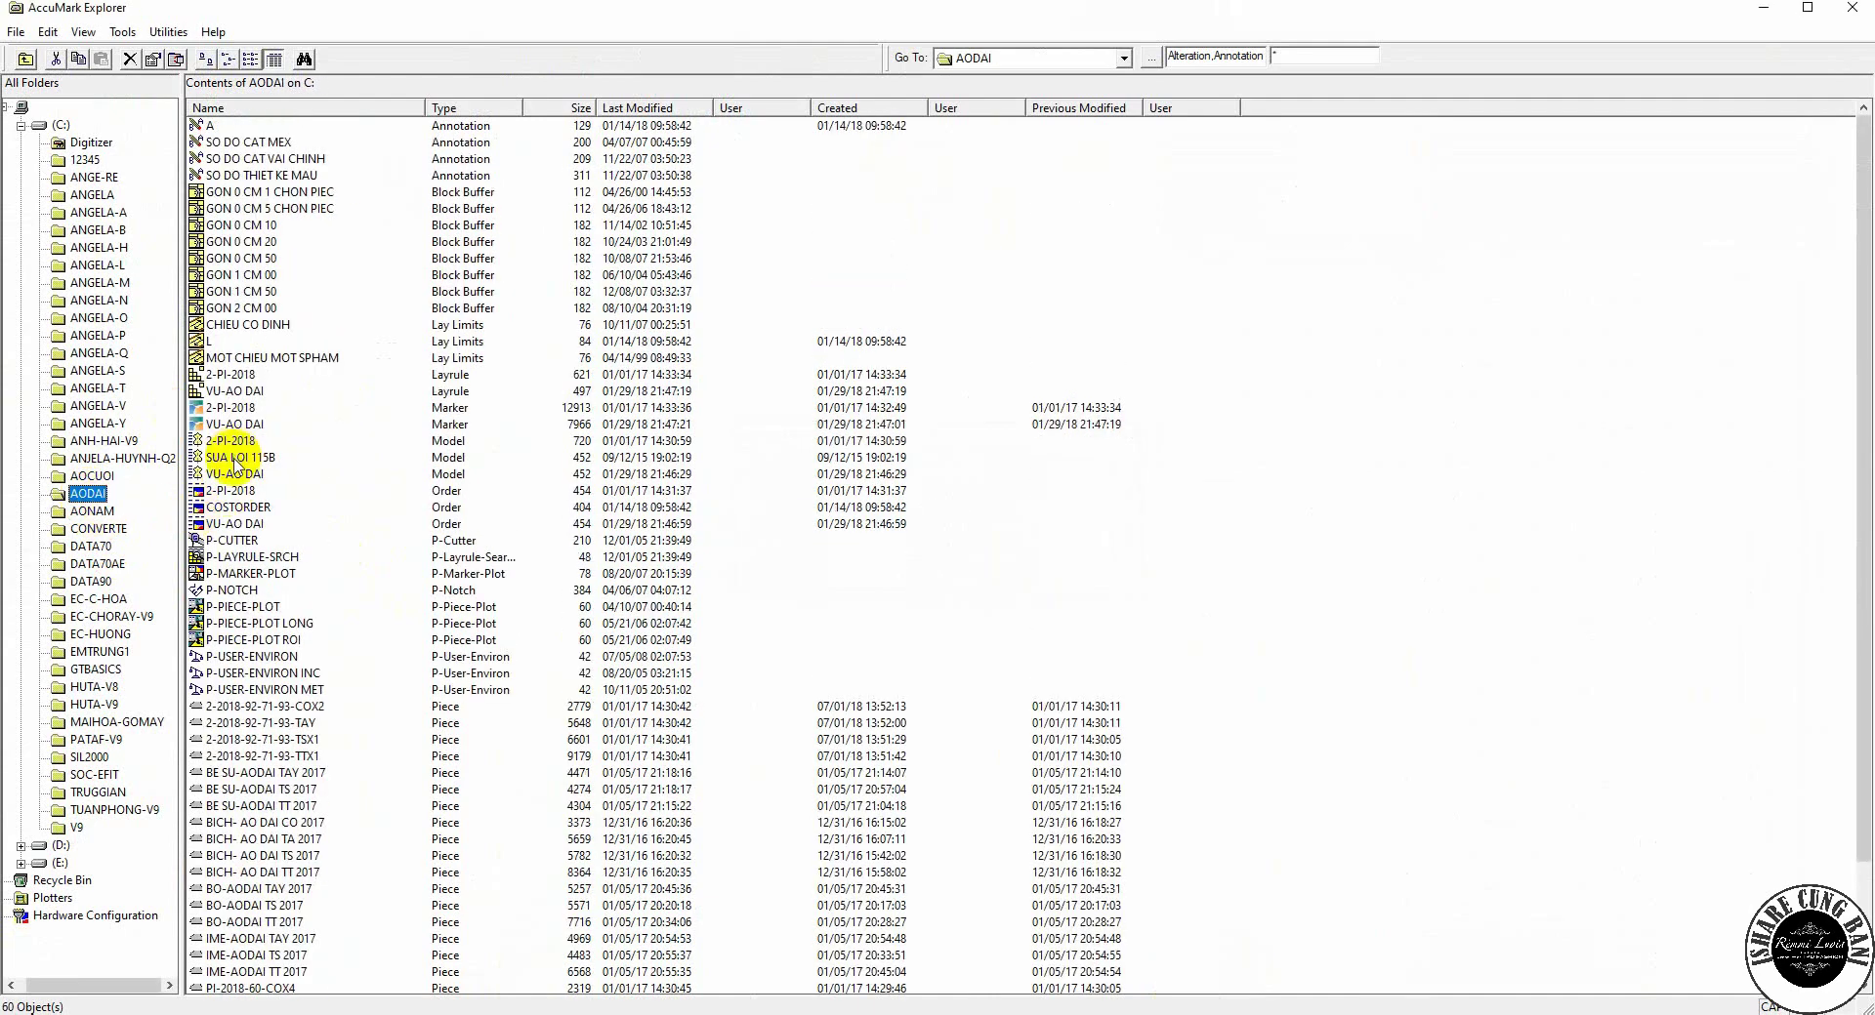
left_click(239, 458)
left_click(1851, 7)
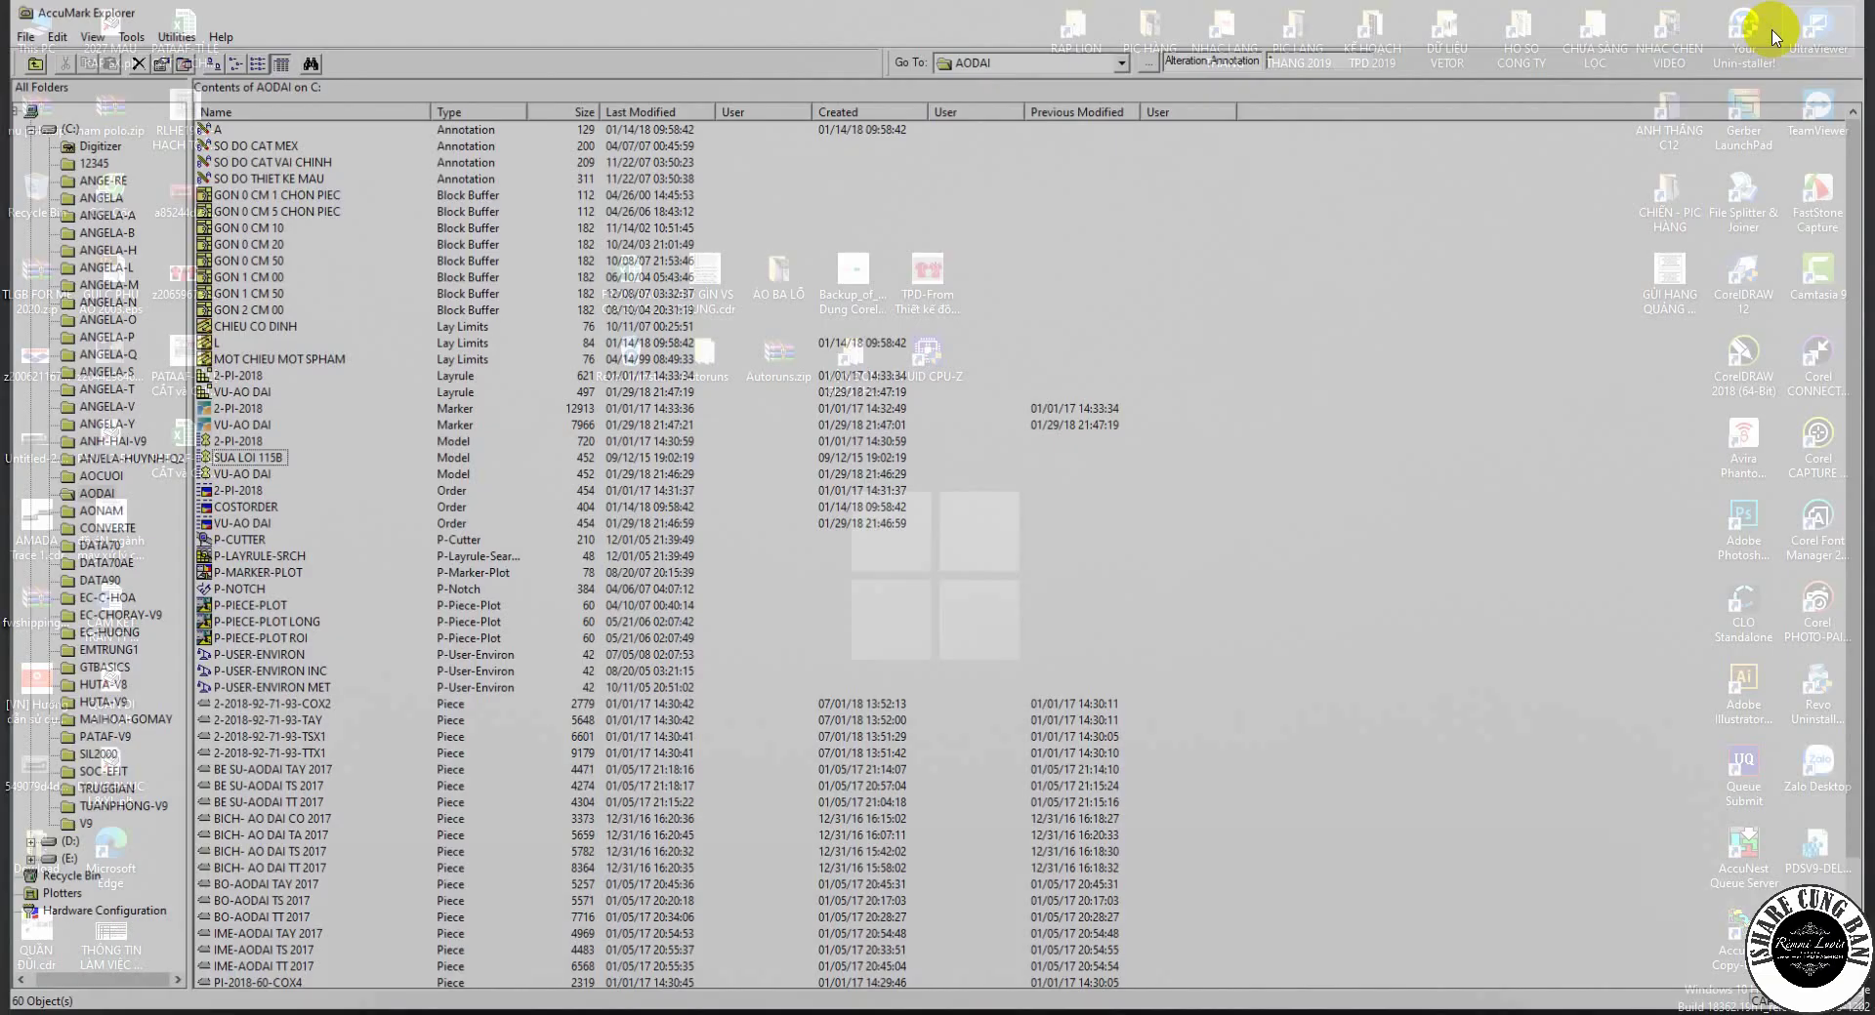
right_click(430, 553)
mouse_move(518, 615)
left_click(775, 641)
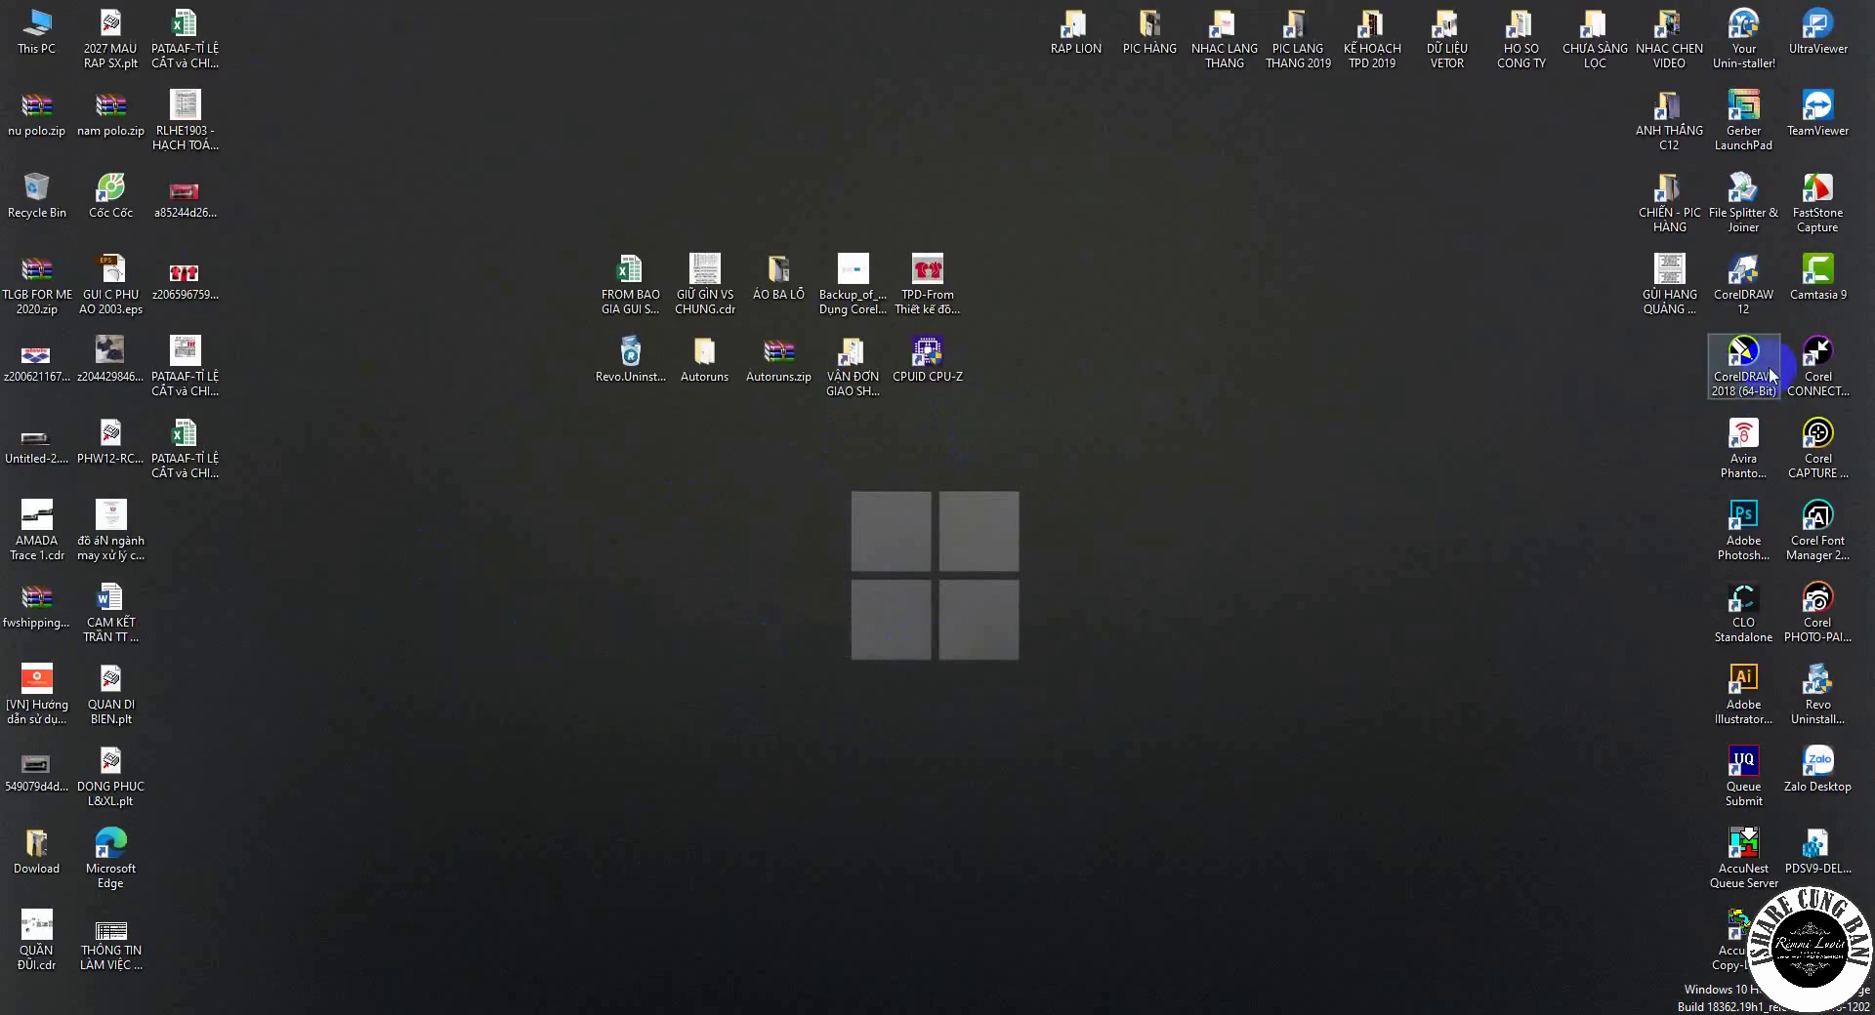
- Place the Gerber LaunchPad shortcut in the desktop's open area, launch it, and centre its window on the desktop
left_click_drag(1743, 119, 705, 580)
left_click(703, 532)
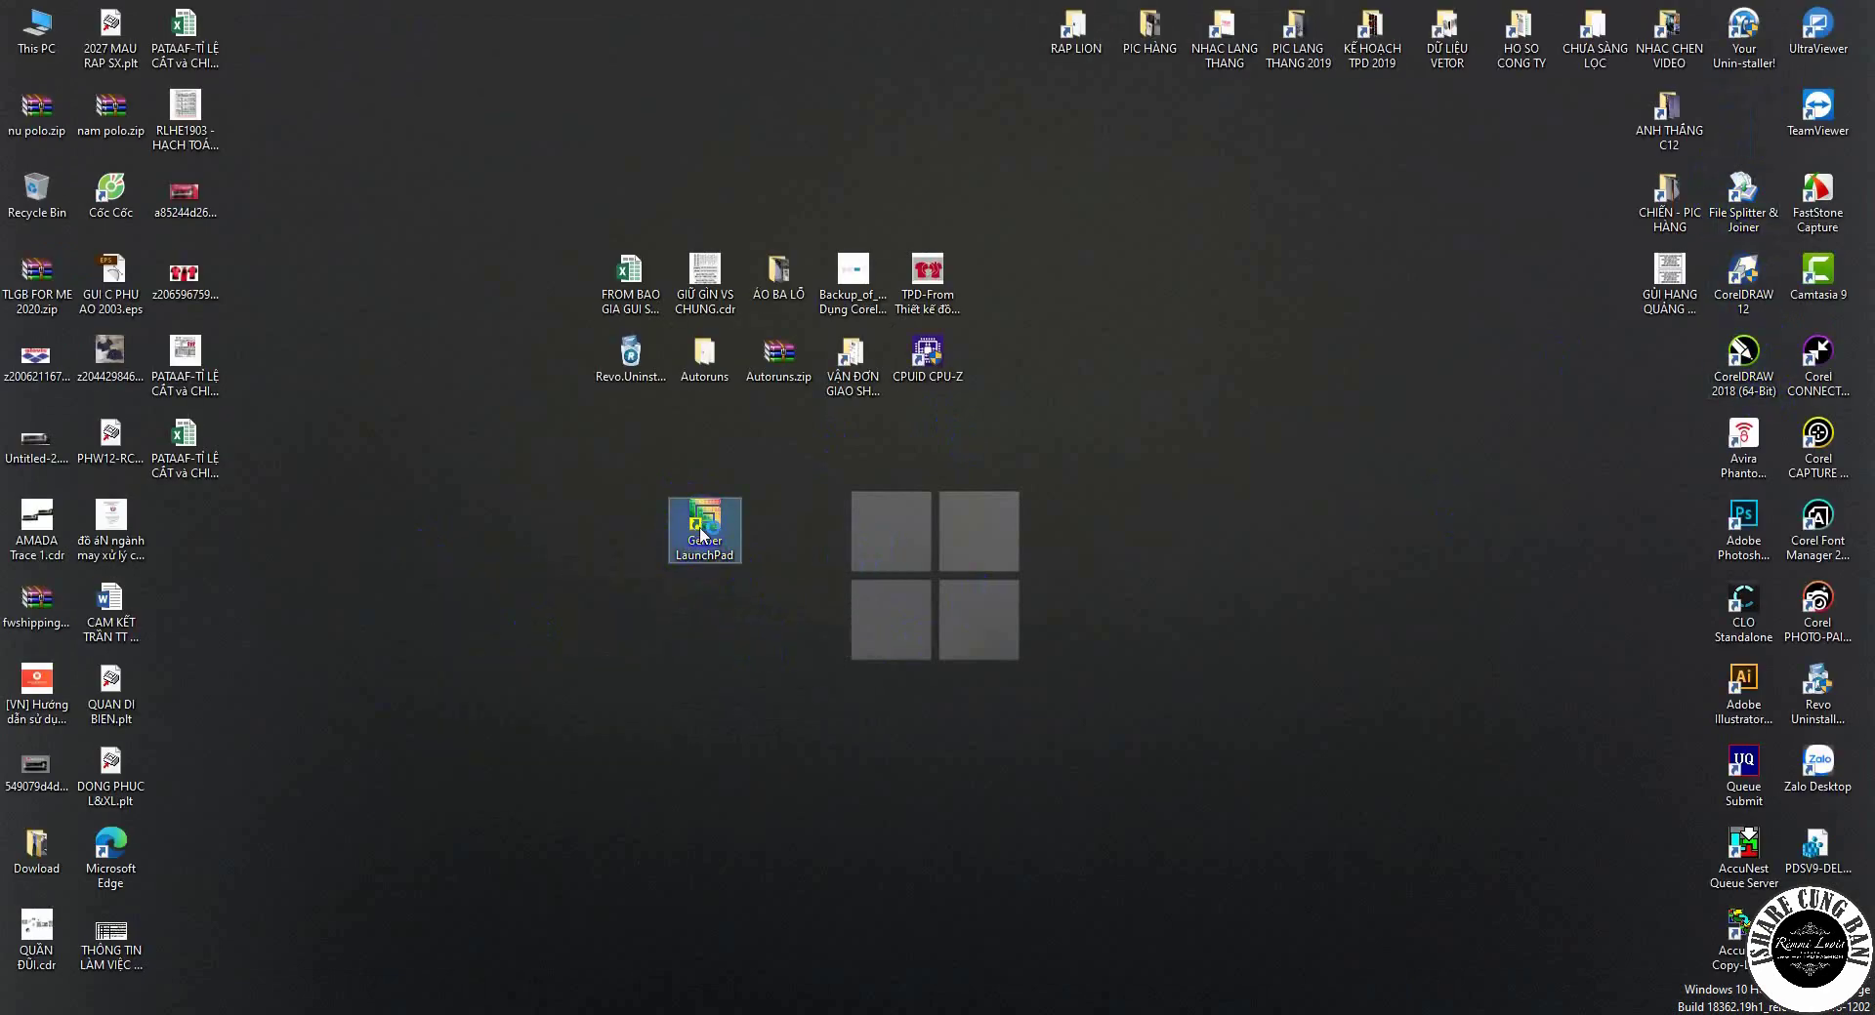
double_click(703, 532)
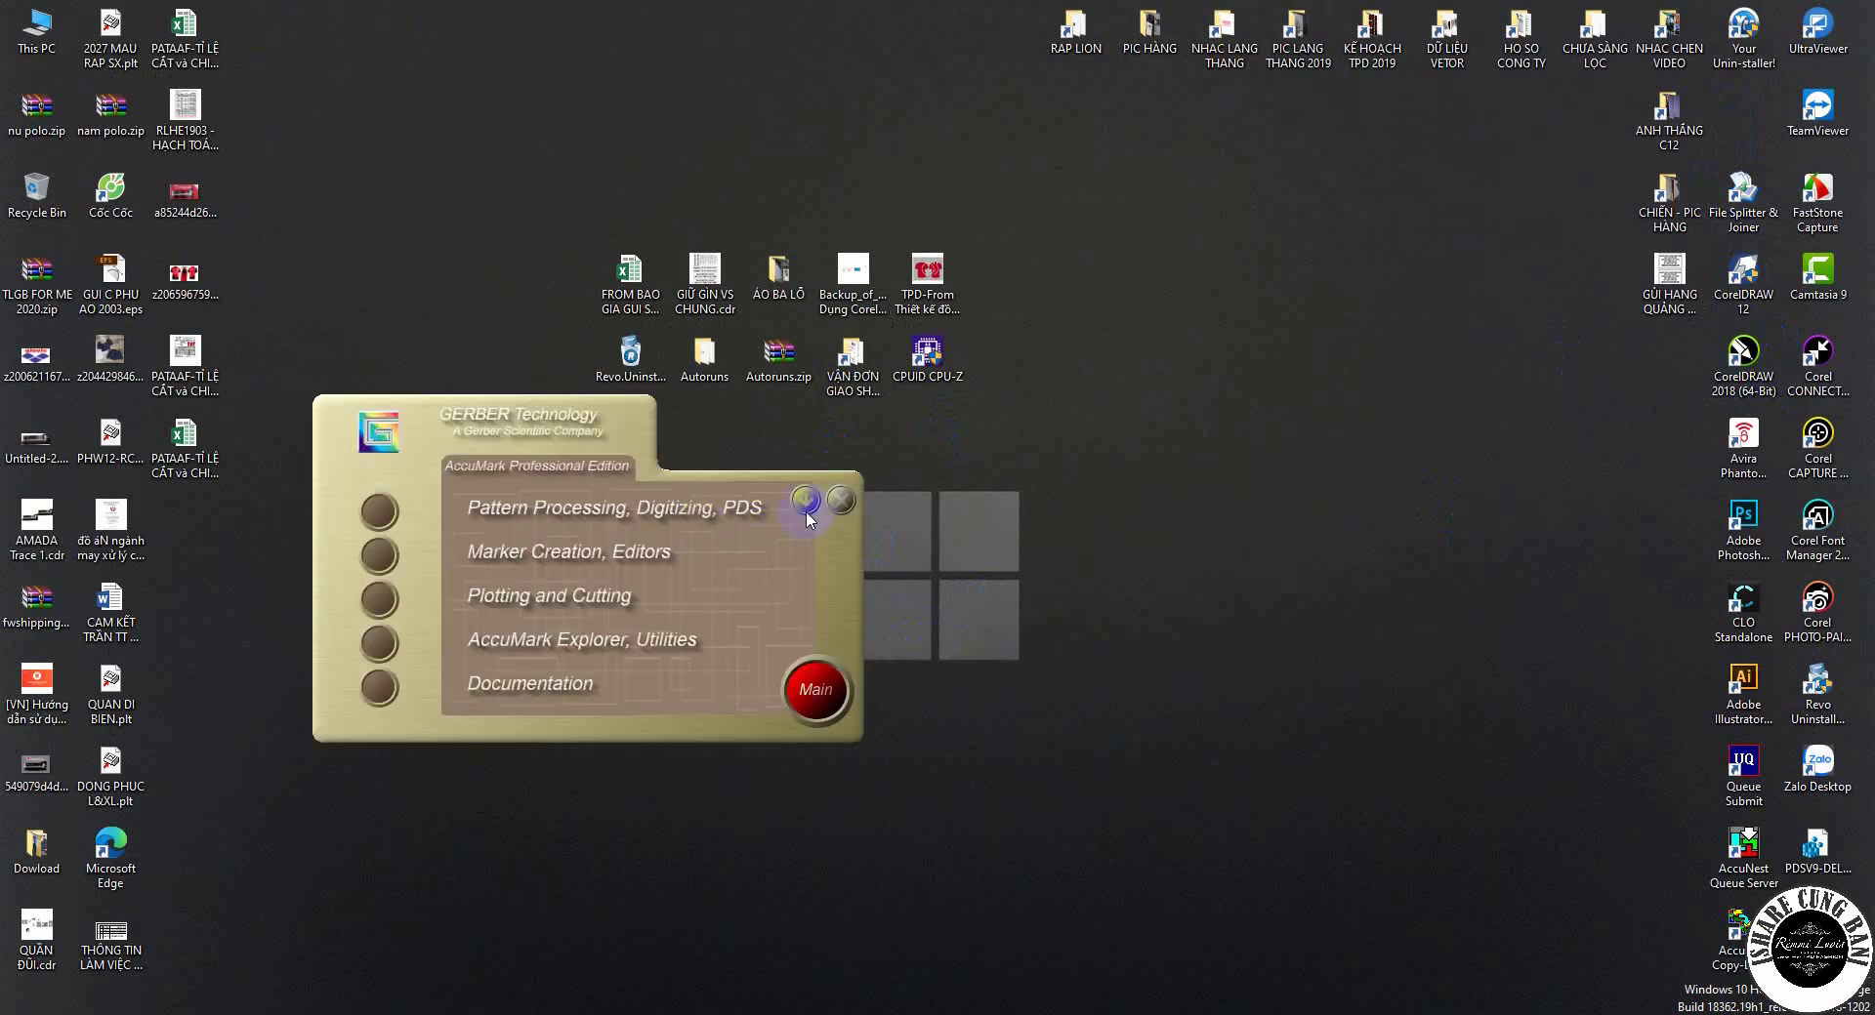
left_click_drag(569, 404, 900, 368)
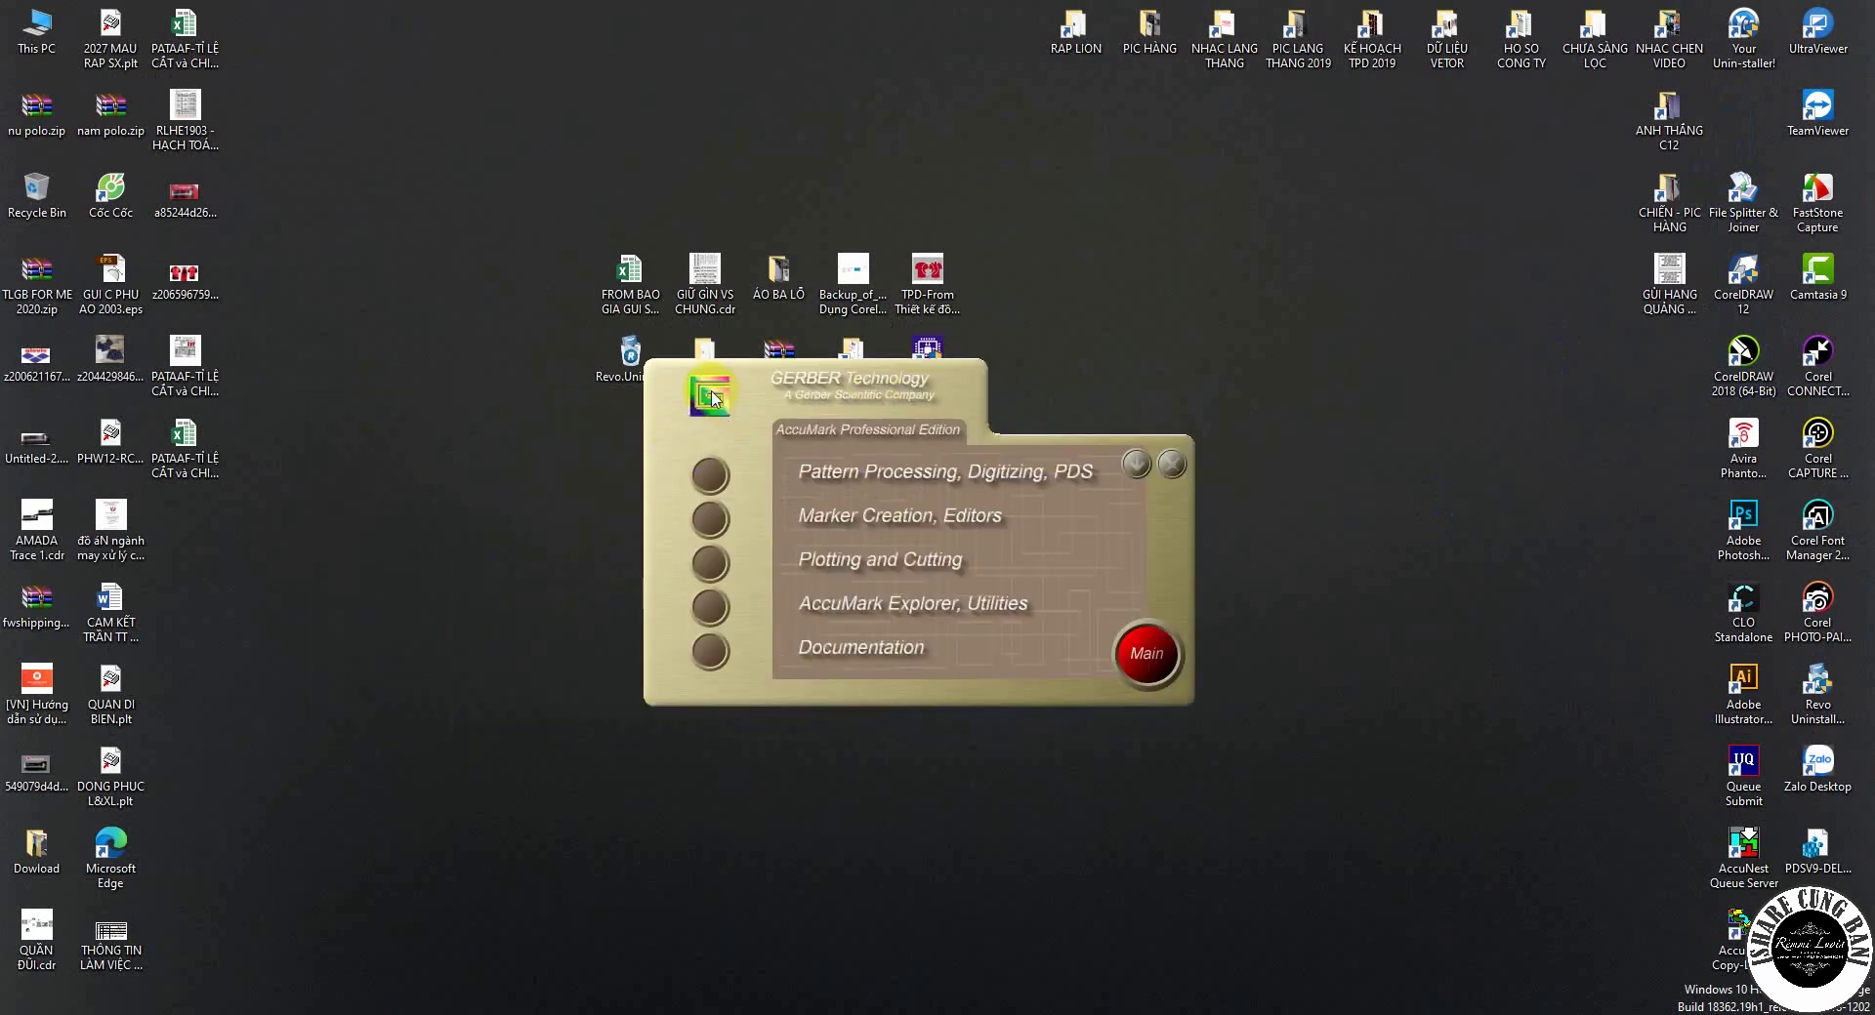
- Create a desktop folder named SUA LOI 115B in the empty area beside the LaunchPad window
right_click(203, 551)
mouse_move(252, 744)
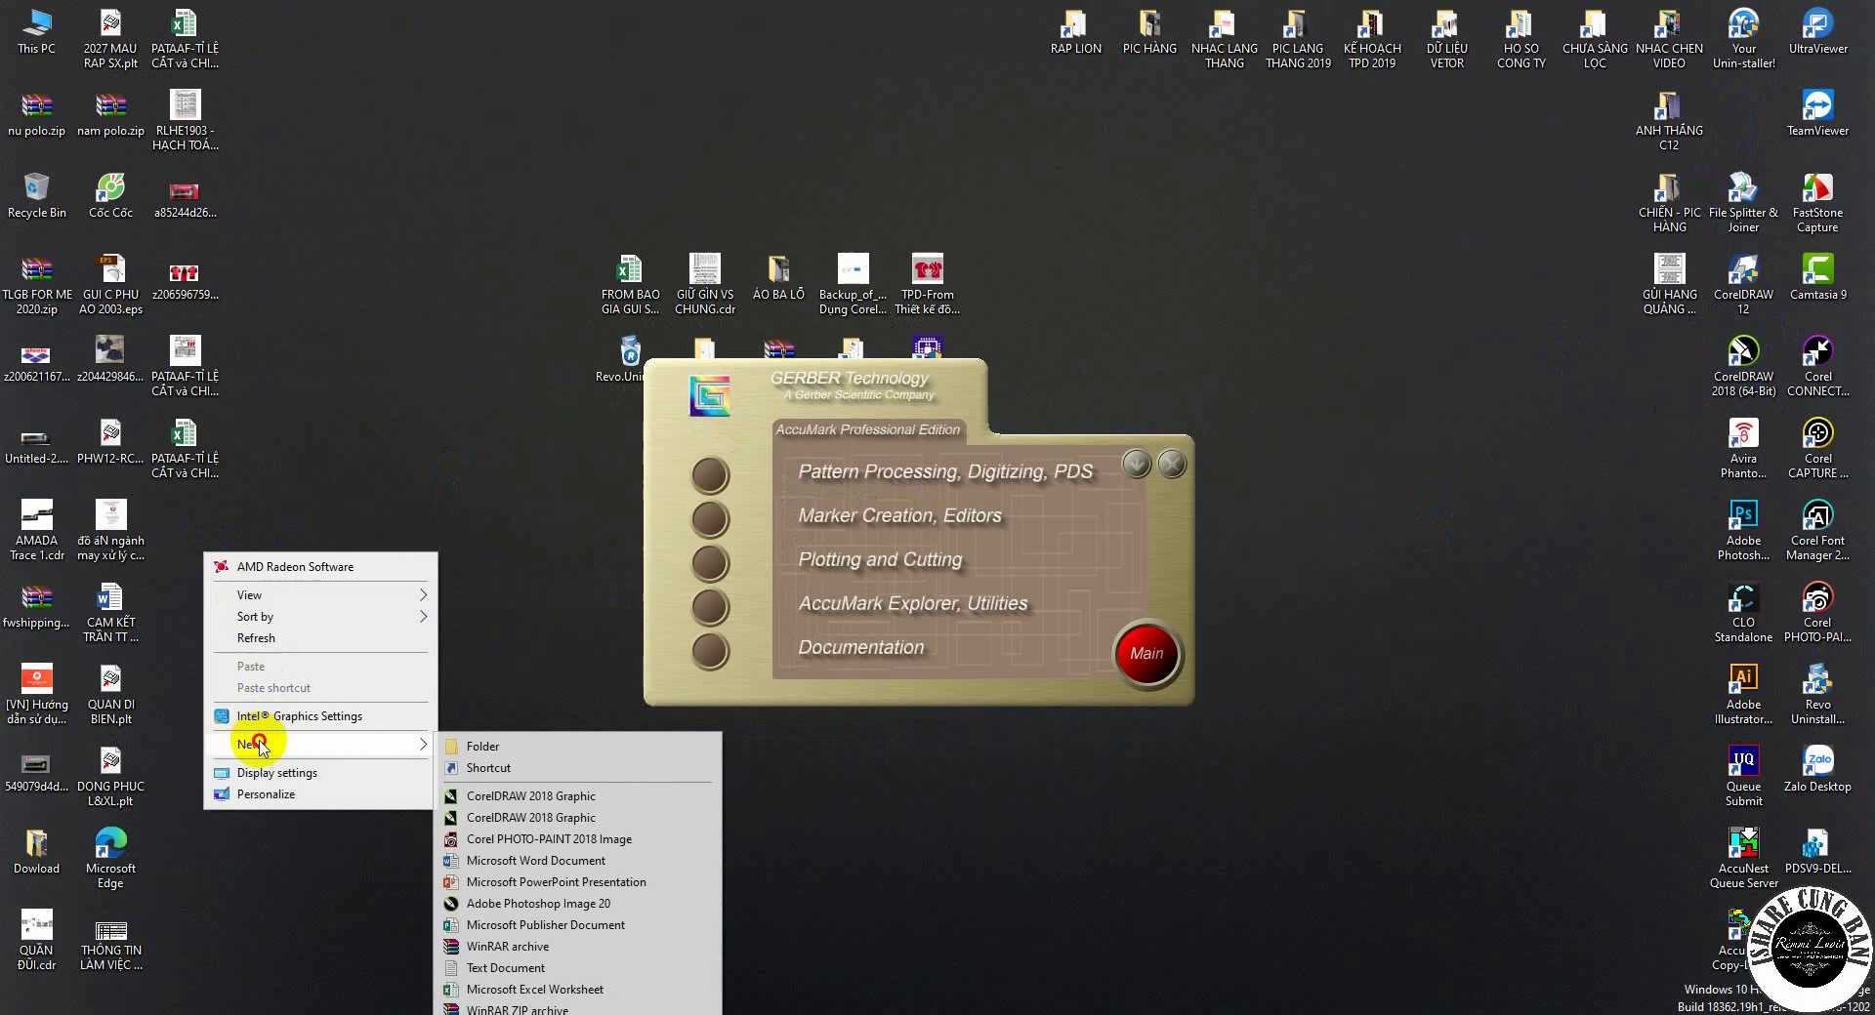
left_click(459, 745)
left_click_drag(200, 601, 349, 523)
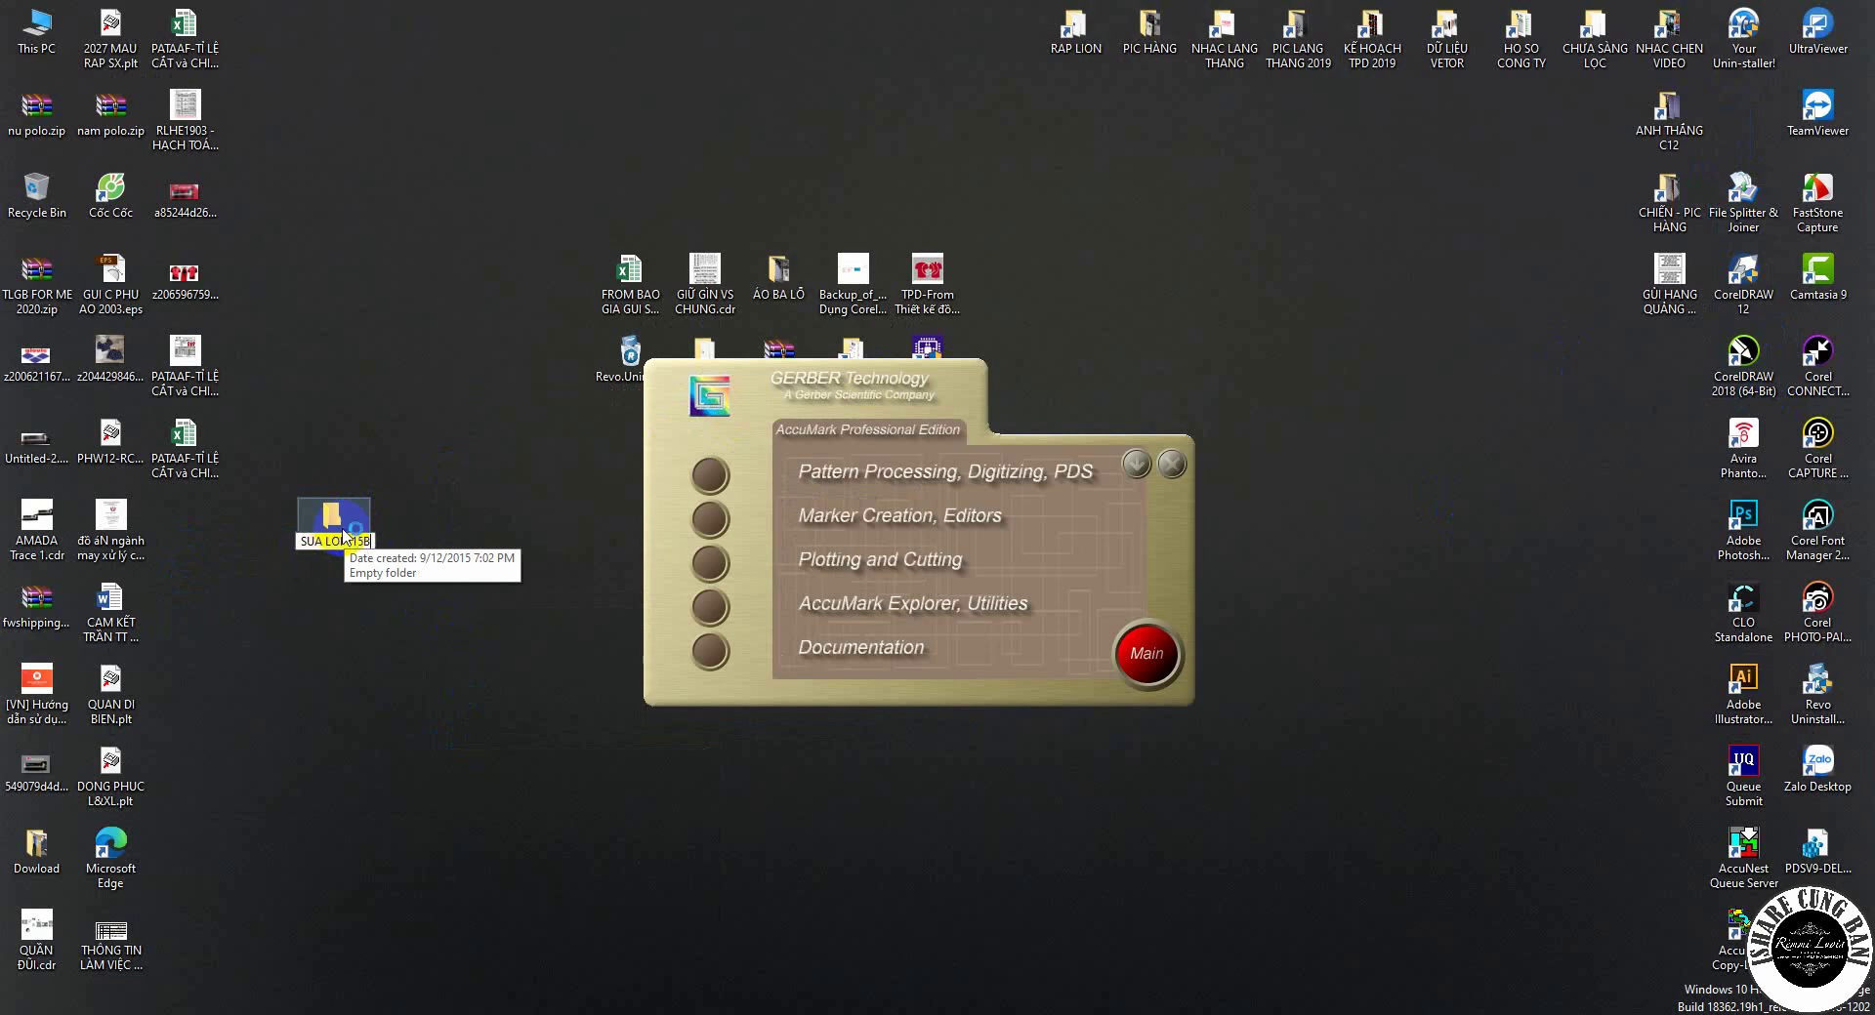
left_click(510, 496)
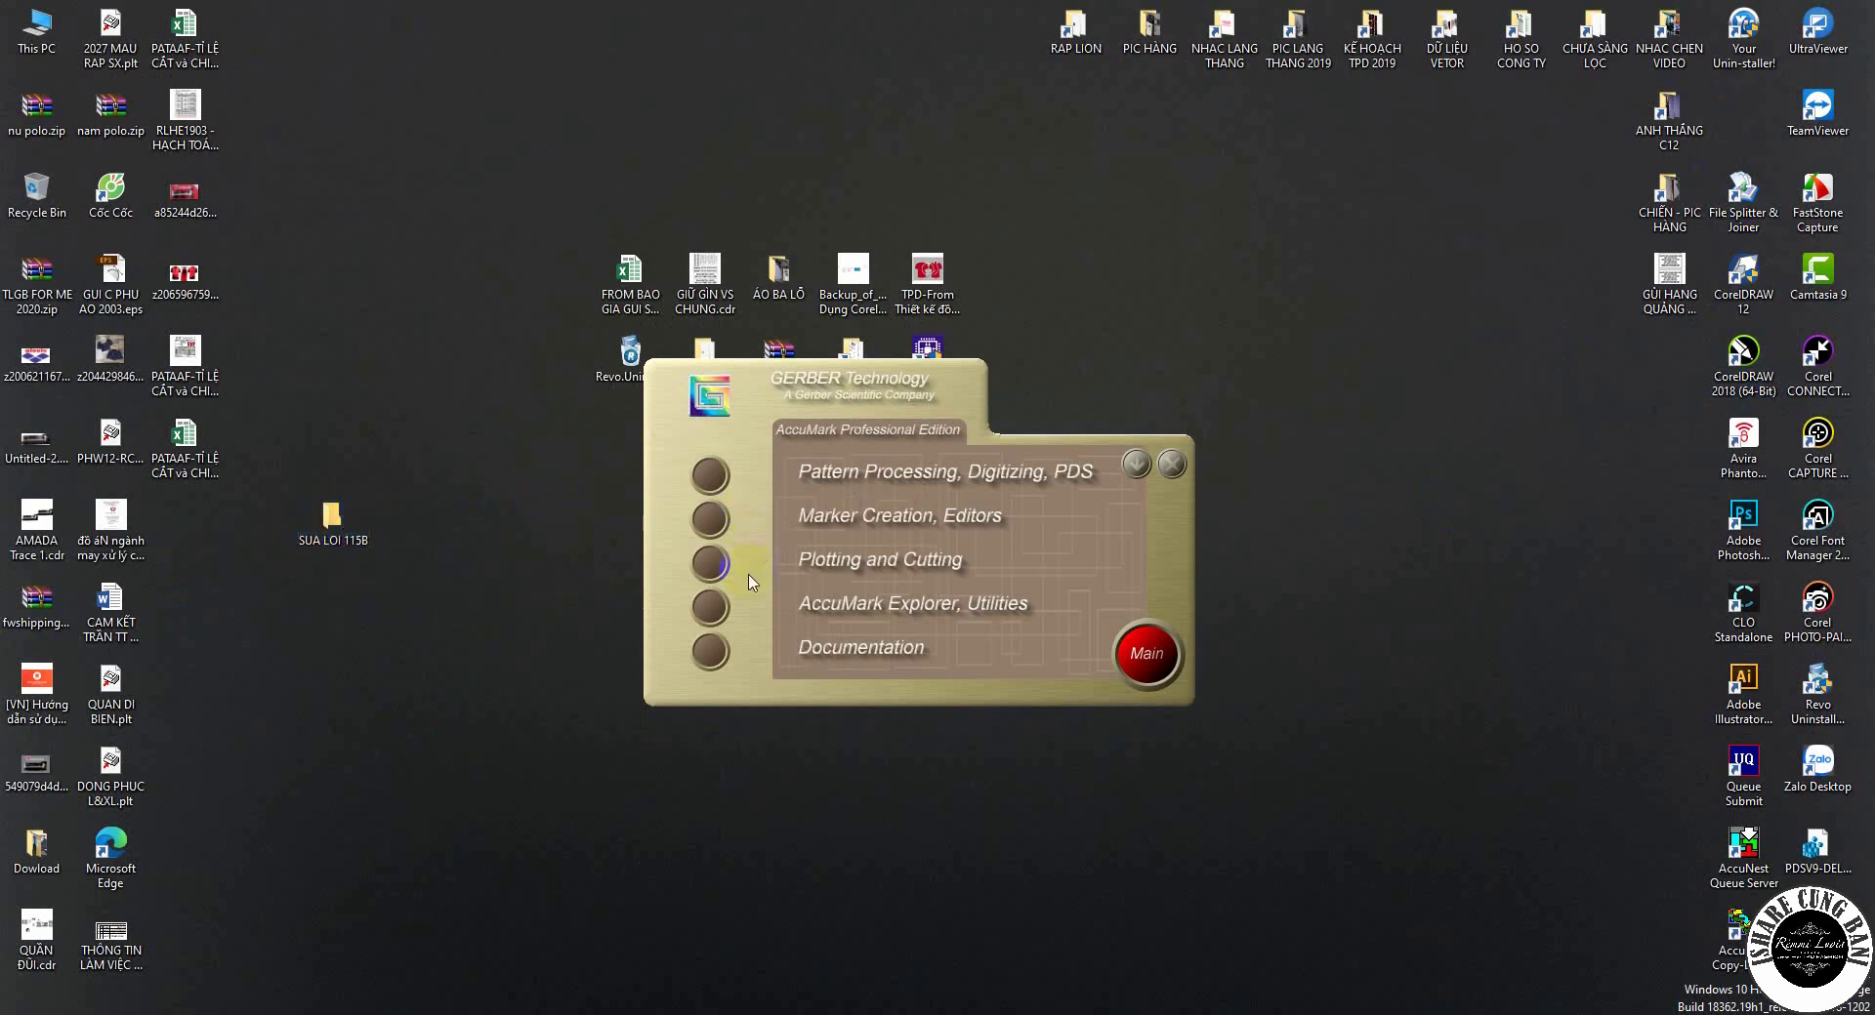
- Launch the Data Conversion Utility, close the LaunchPad, and switch the utility to Export from AccuMark
left_click(712, 607)
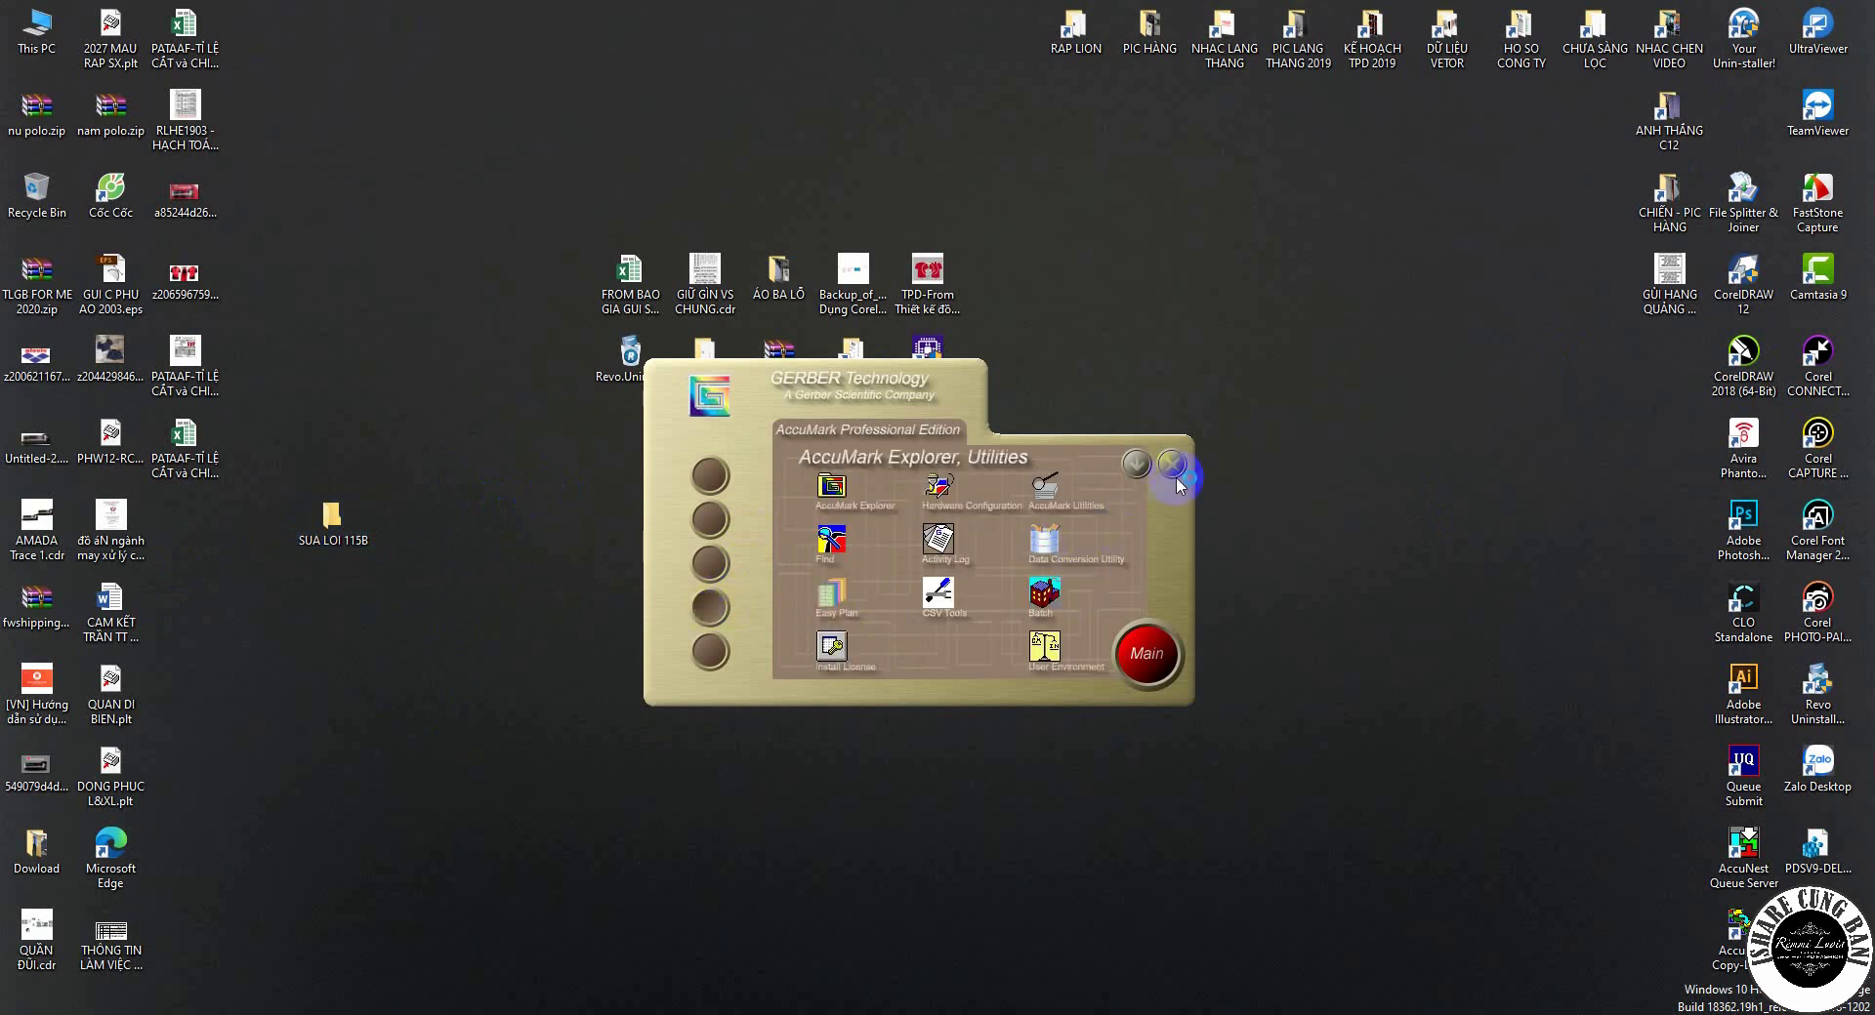
left_click(1175, 473)
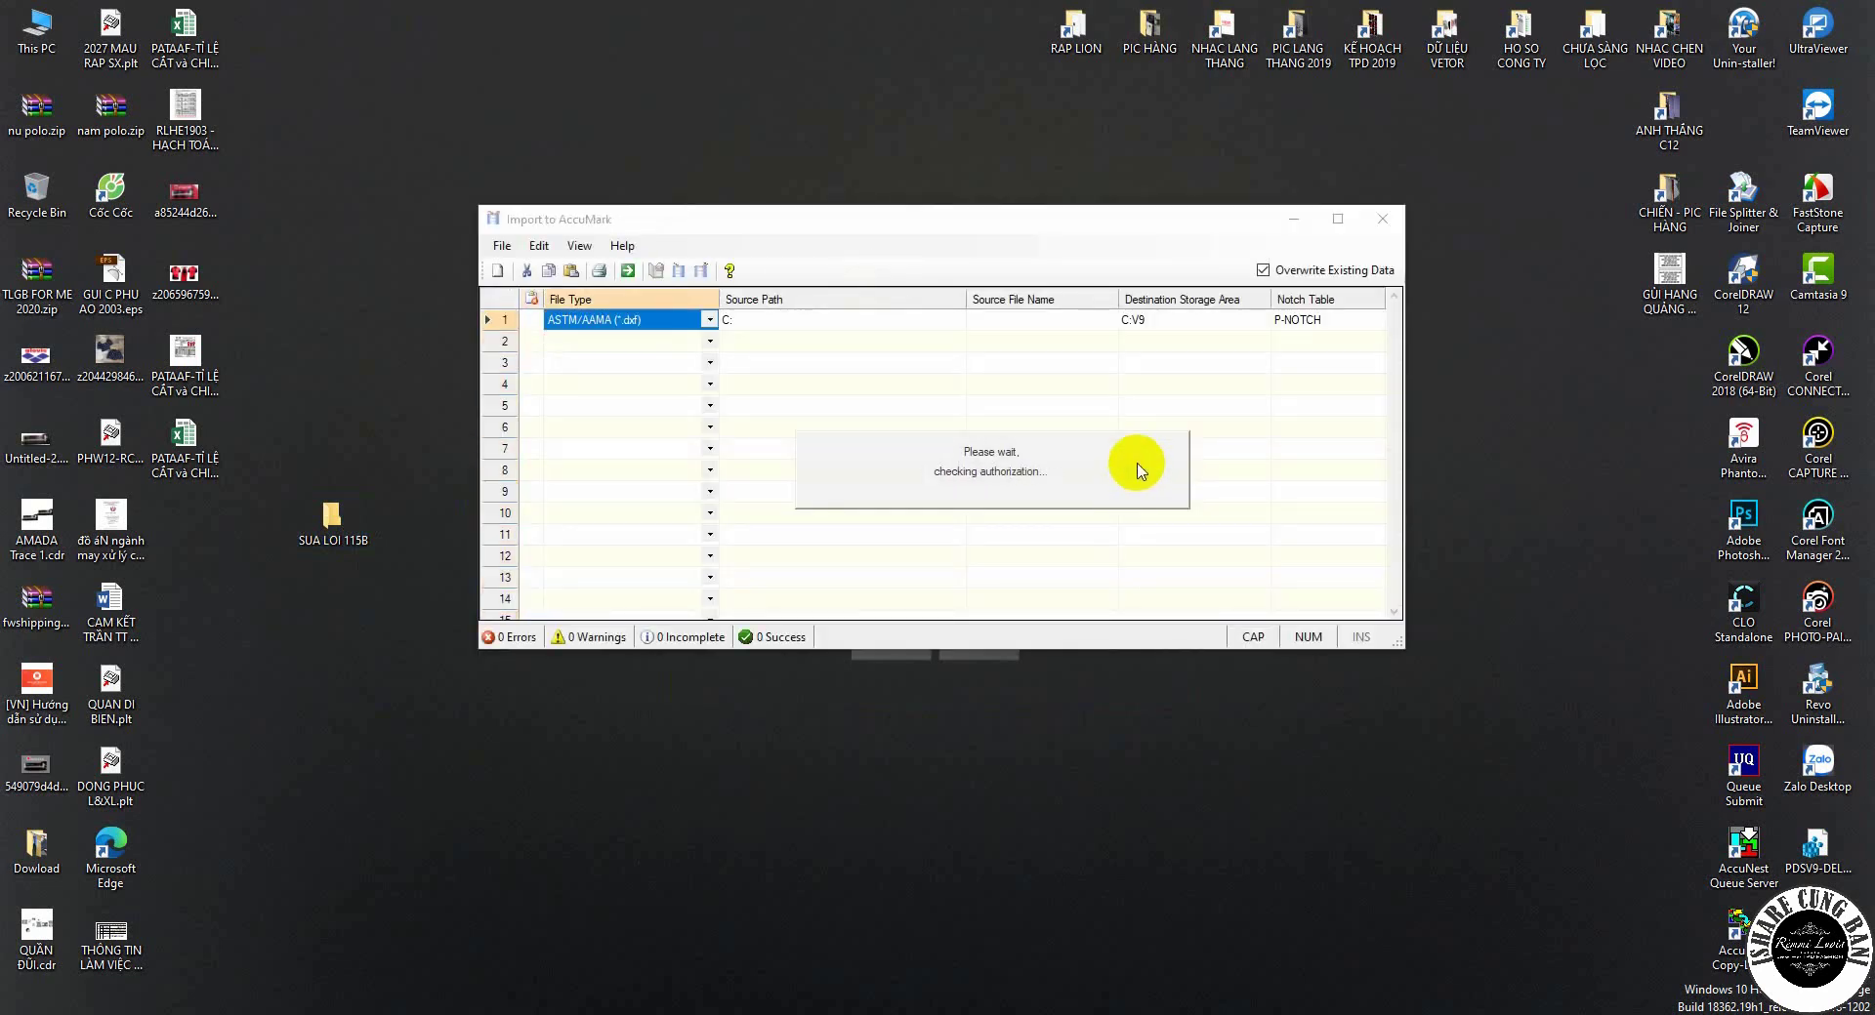
left_click(581, 247)
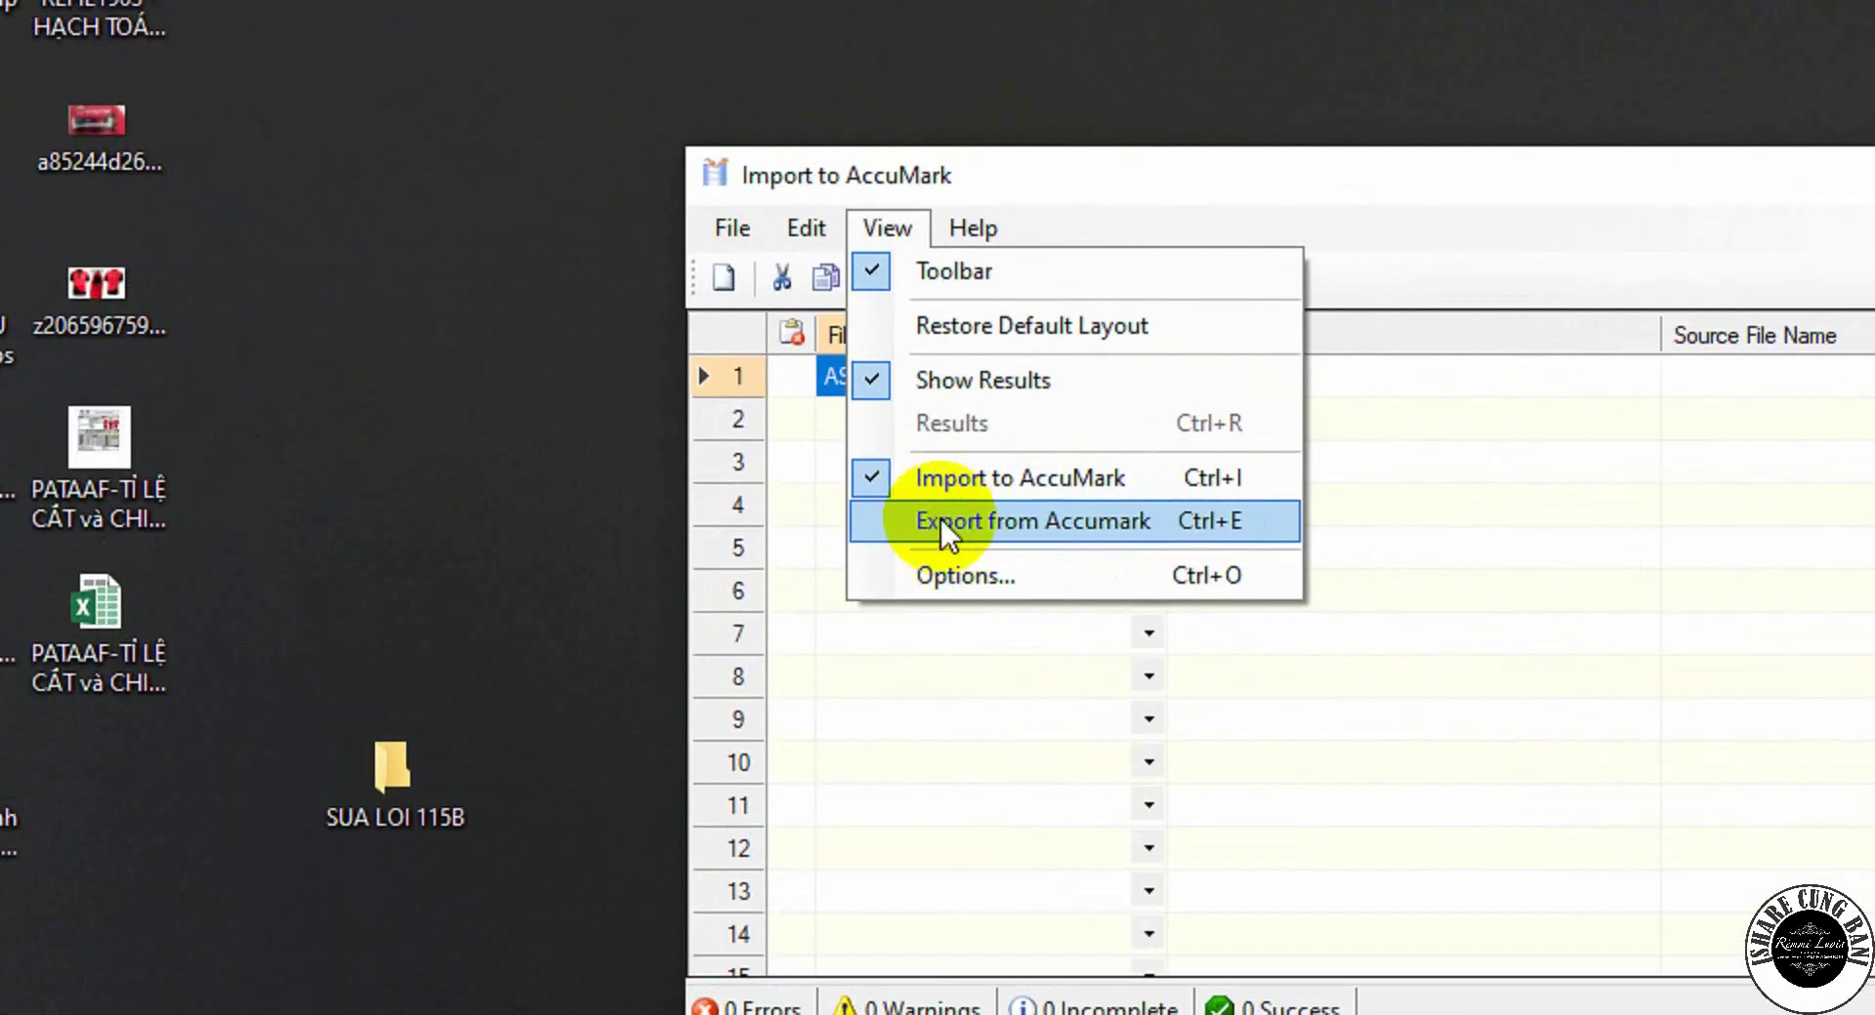
left_click(940, 522)
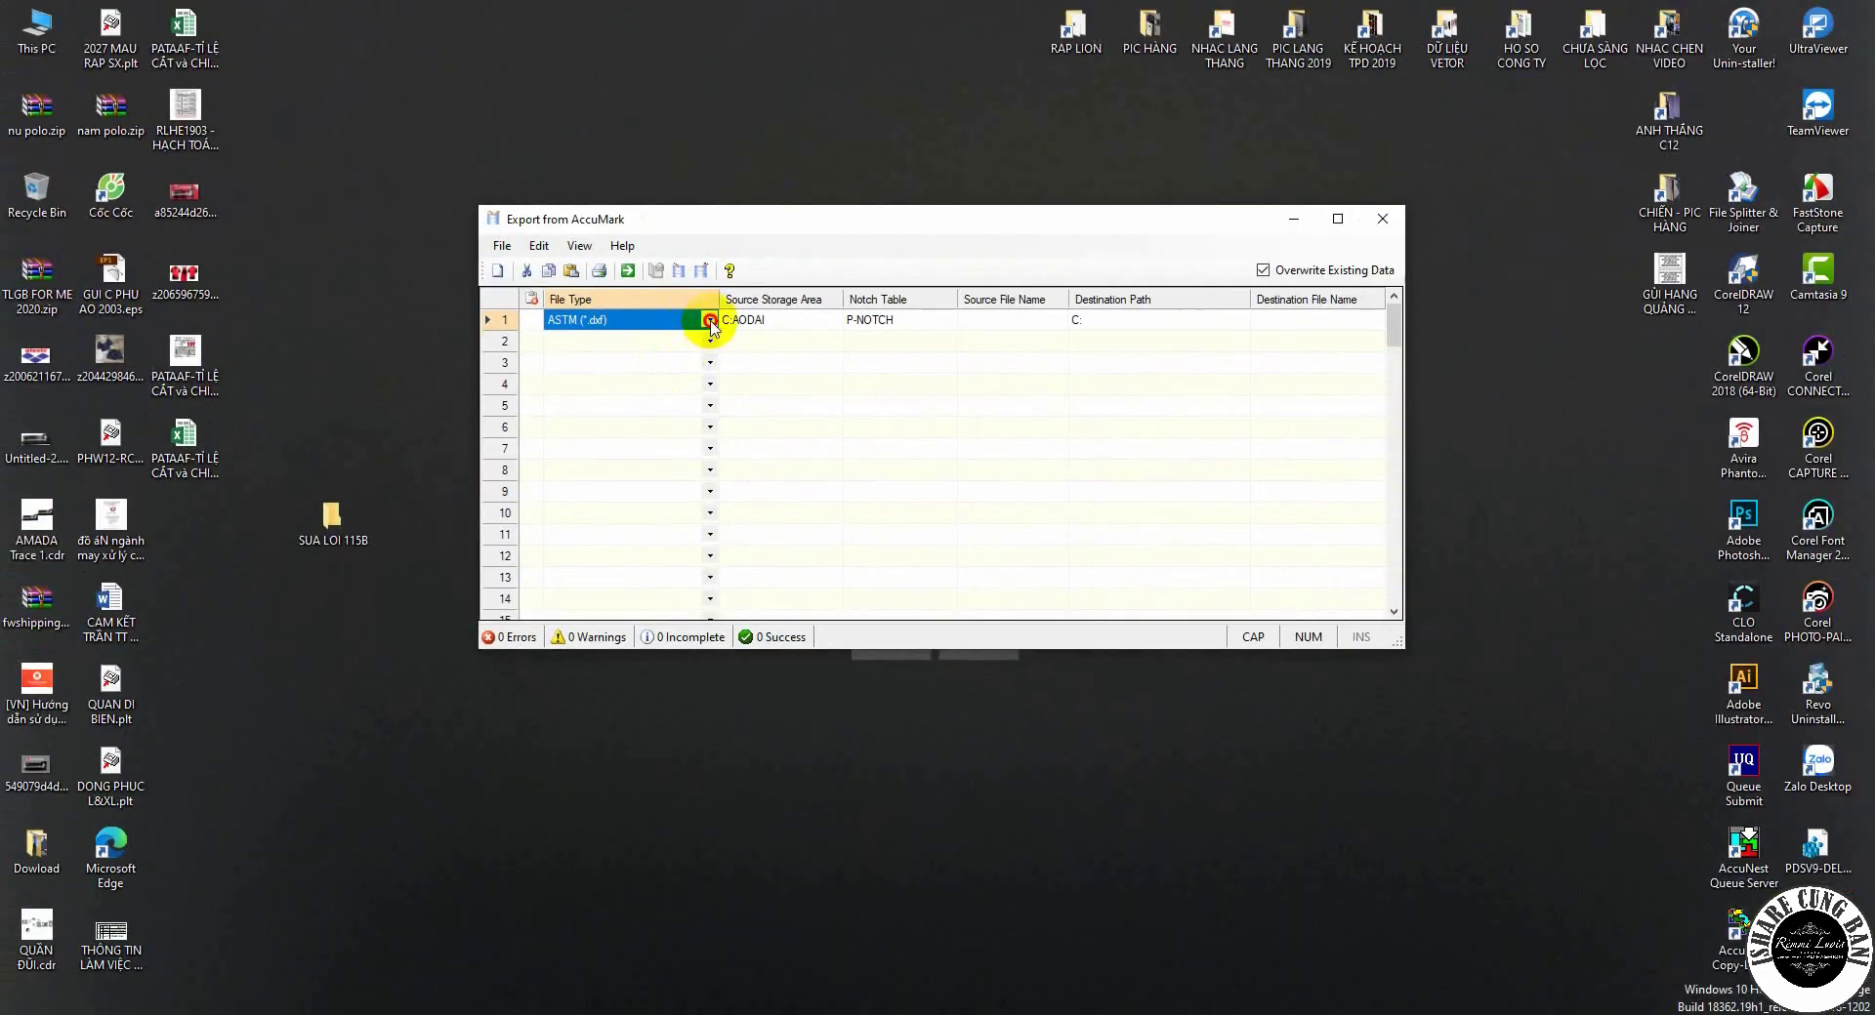
- Set the first export row's file type to AAMA (*.dxf) and its source storage area to C:AODAI
left_click(1148, 375)
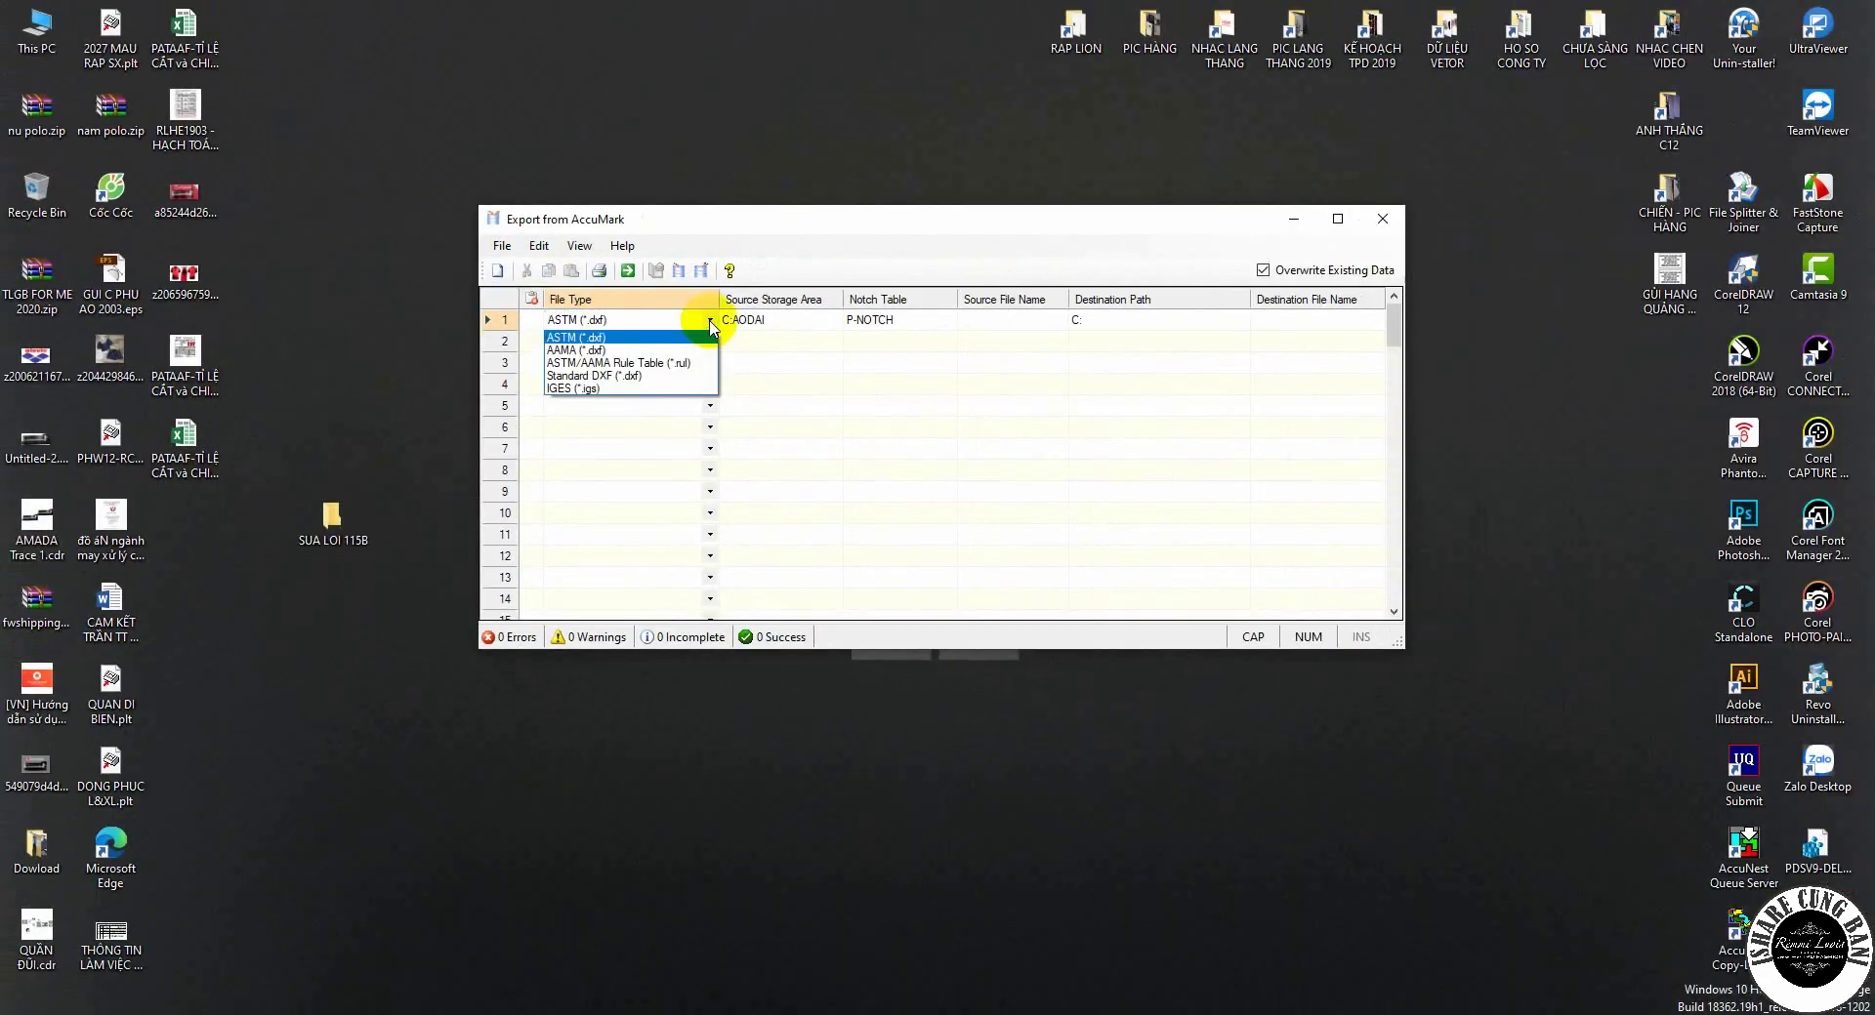
left_click(625, 349)
left_click(835, 322)
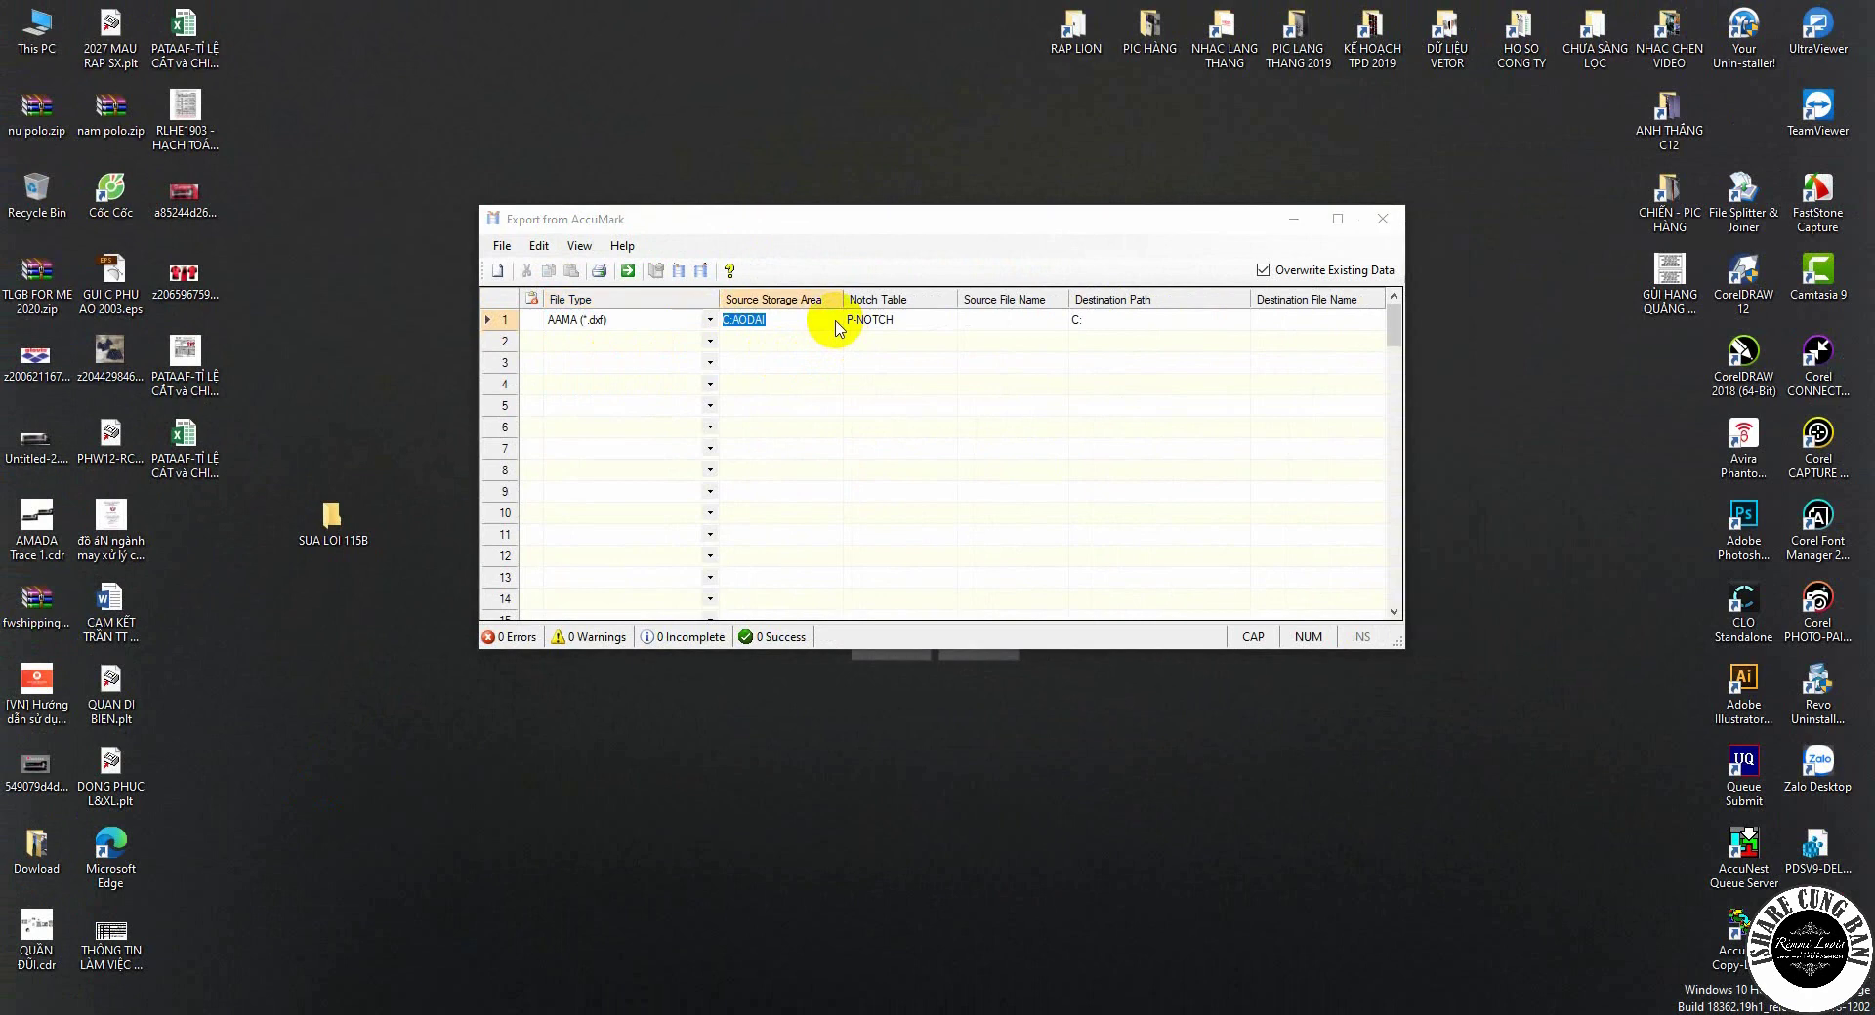
left_click(831, 321)
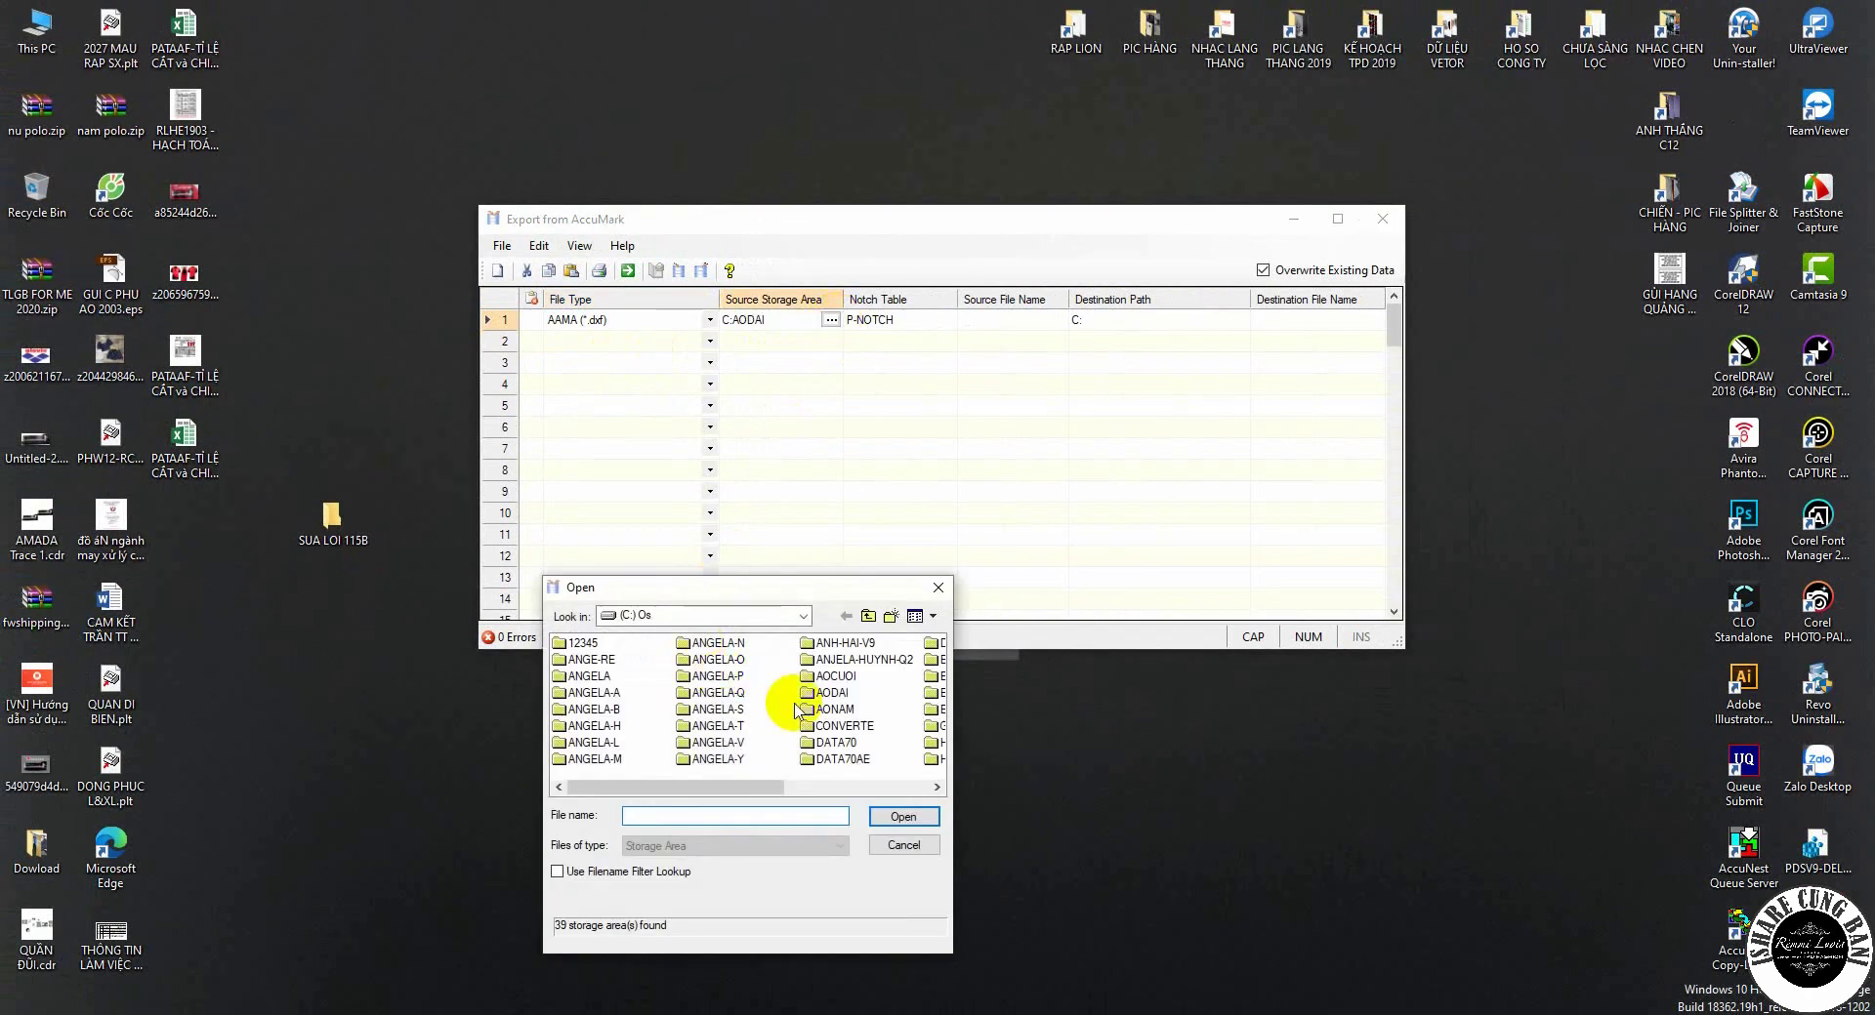
left_click(902, 817)
- Use the P-NOTCH notch table and choose the SUA LOI 115B model as the source file for the export row
left_click(950, 322)
left_click(946, 320)
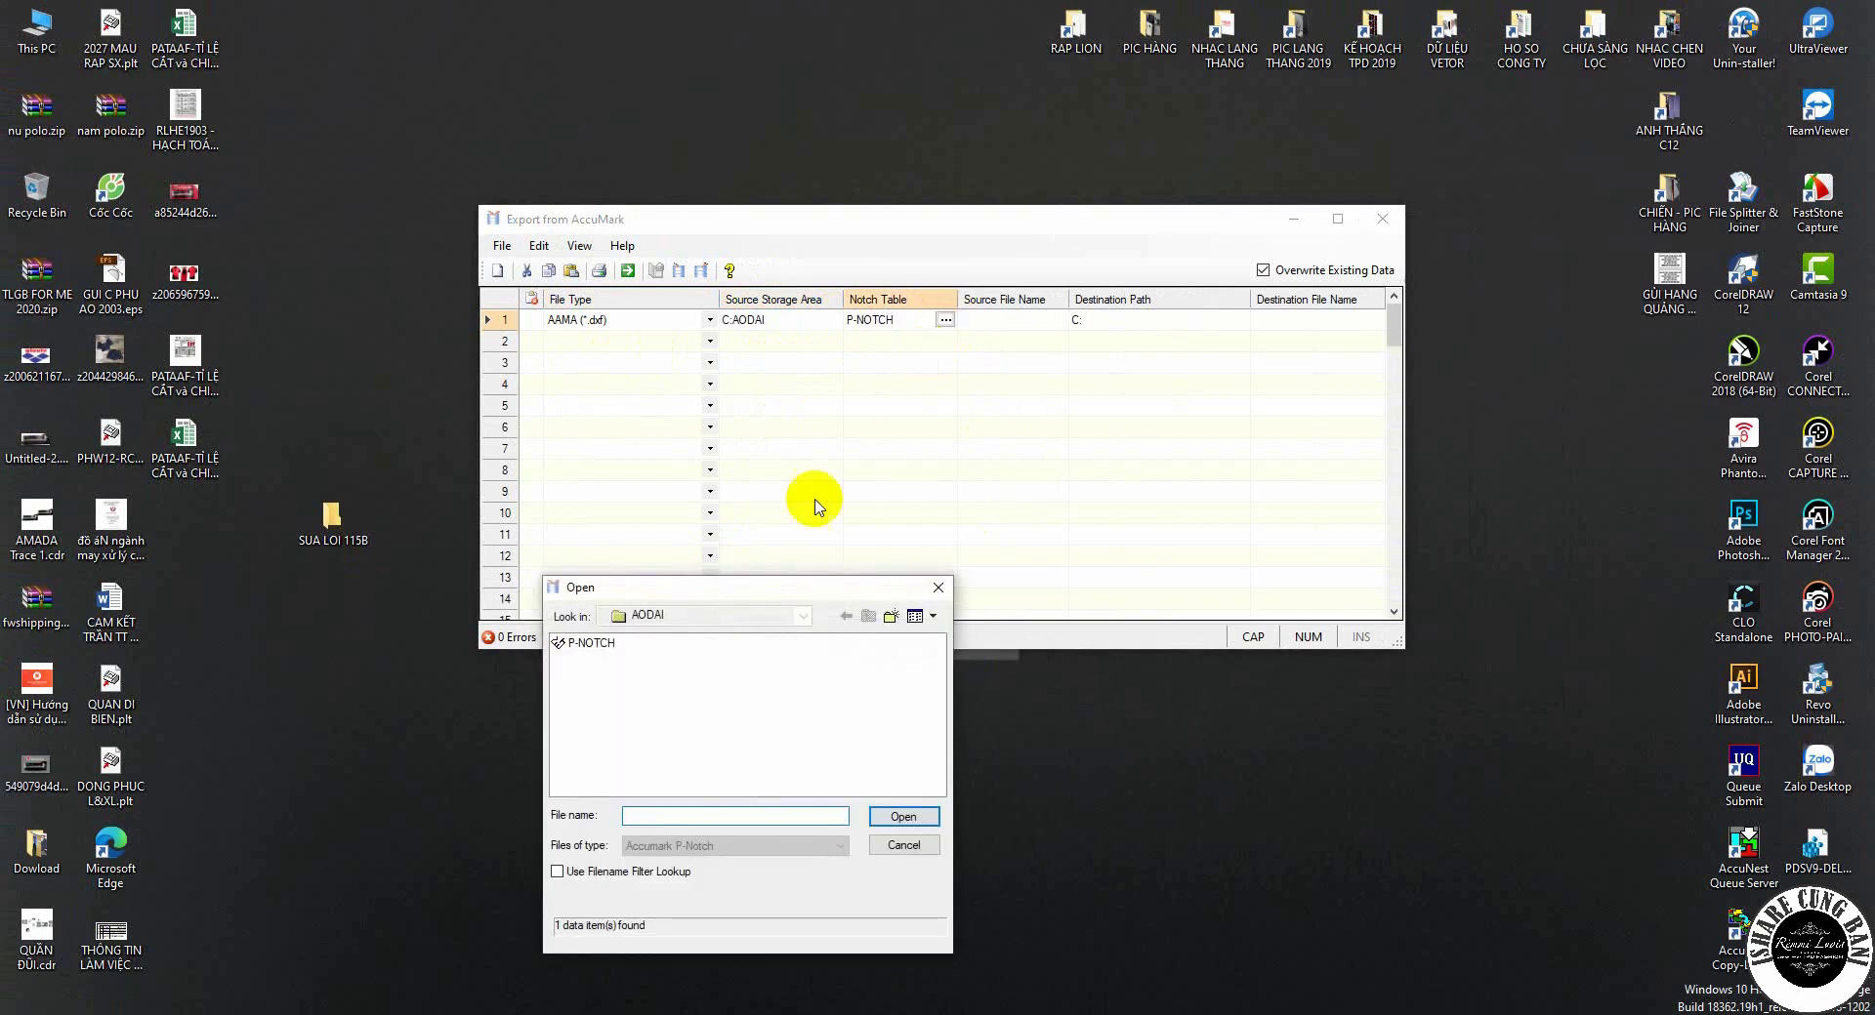
left_click(902, 817)
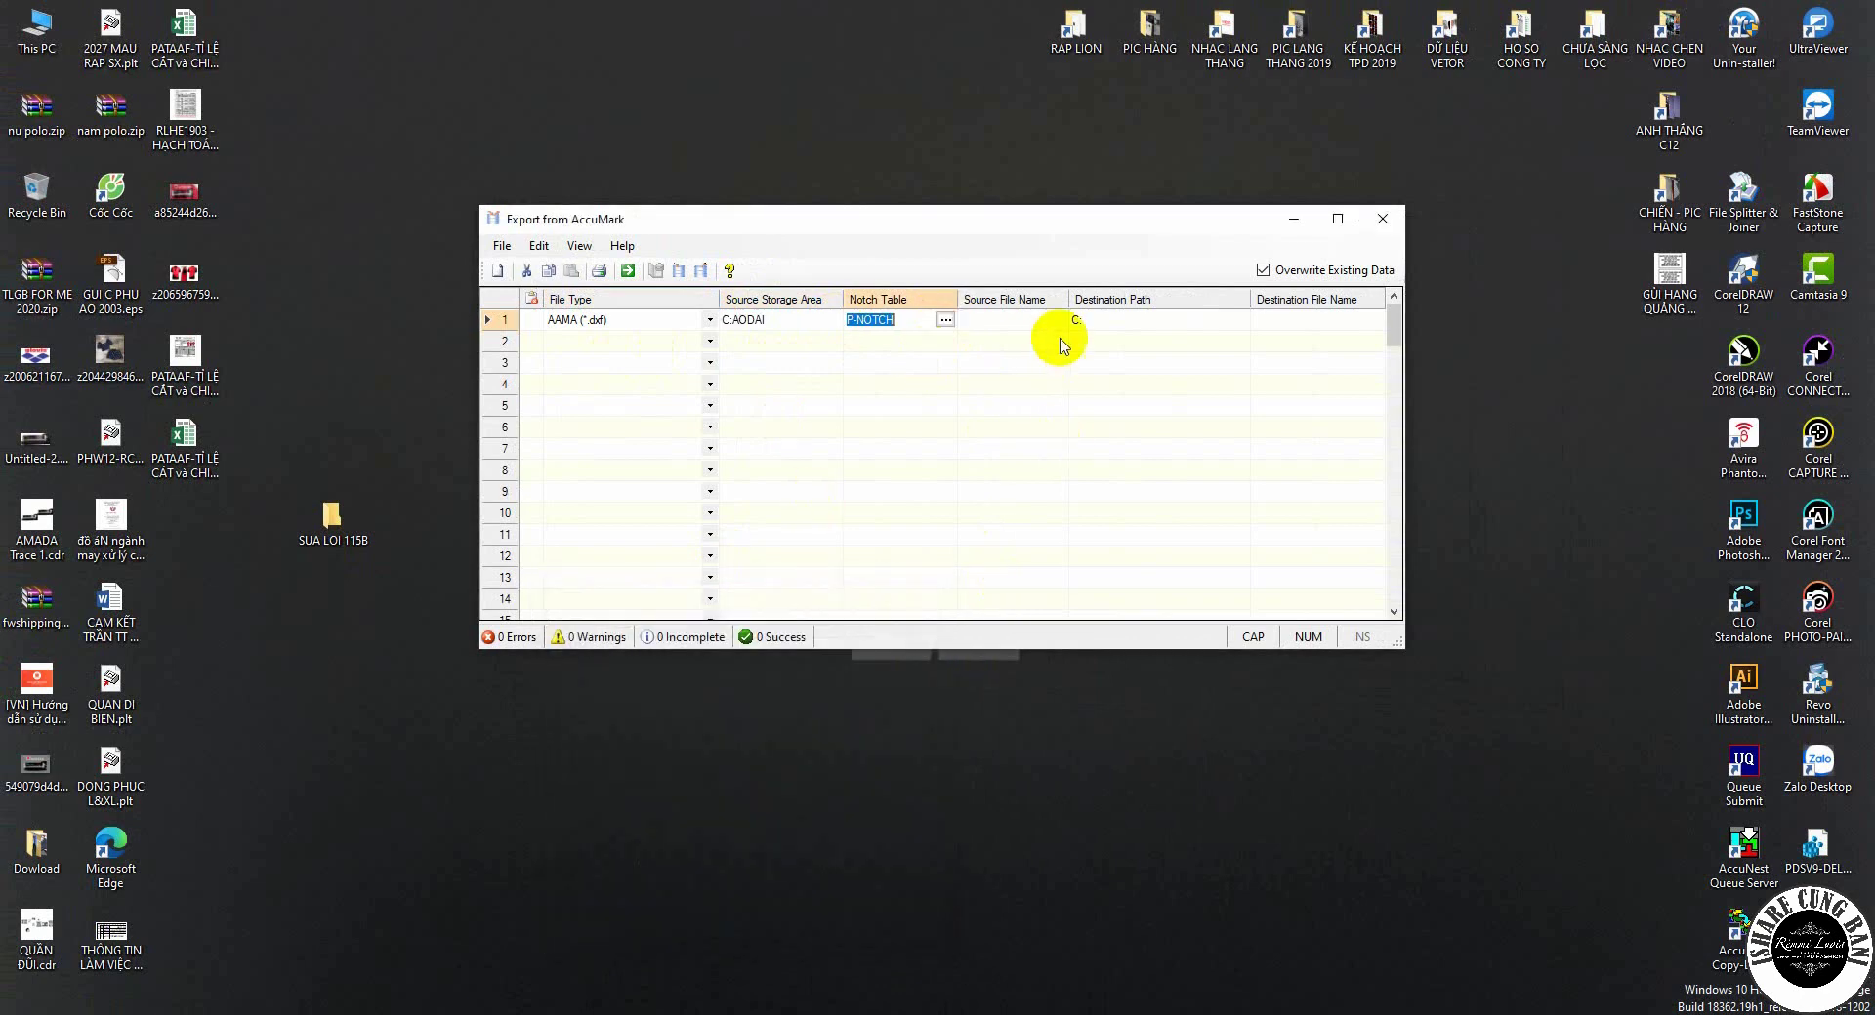
left_click(1050, 322)
left_click(1055, 321)
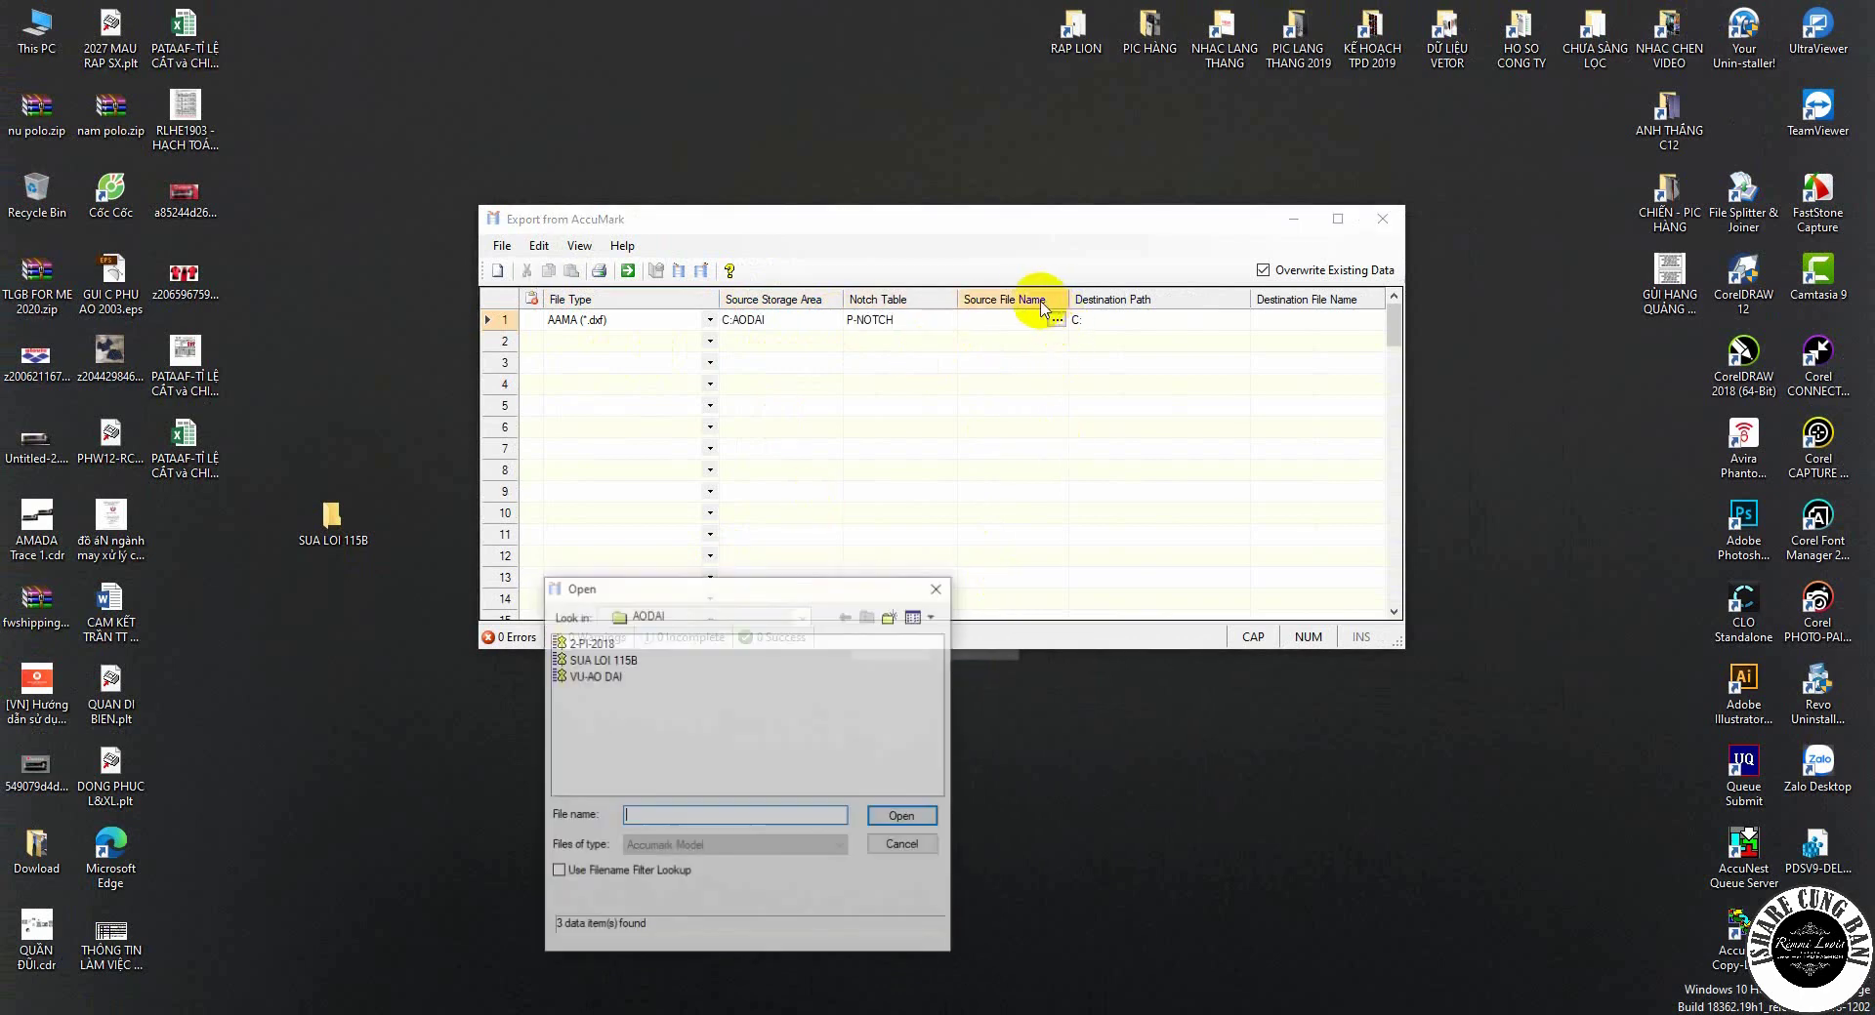
left_click(617, 662)
left_click(902, 816)
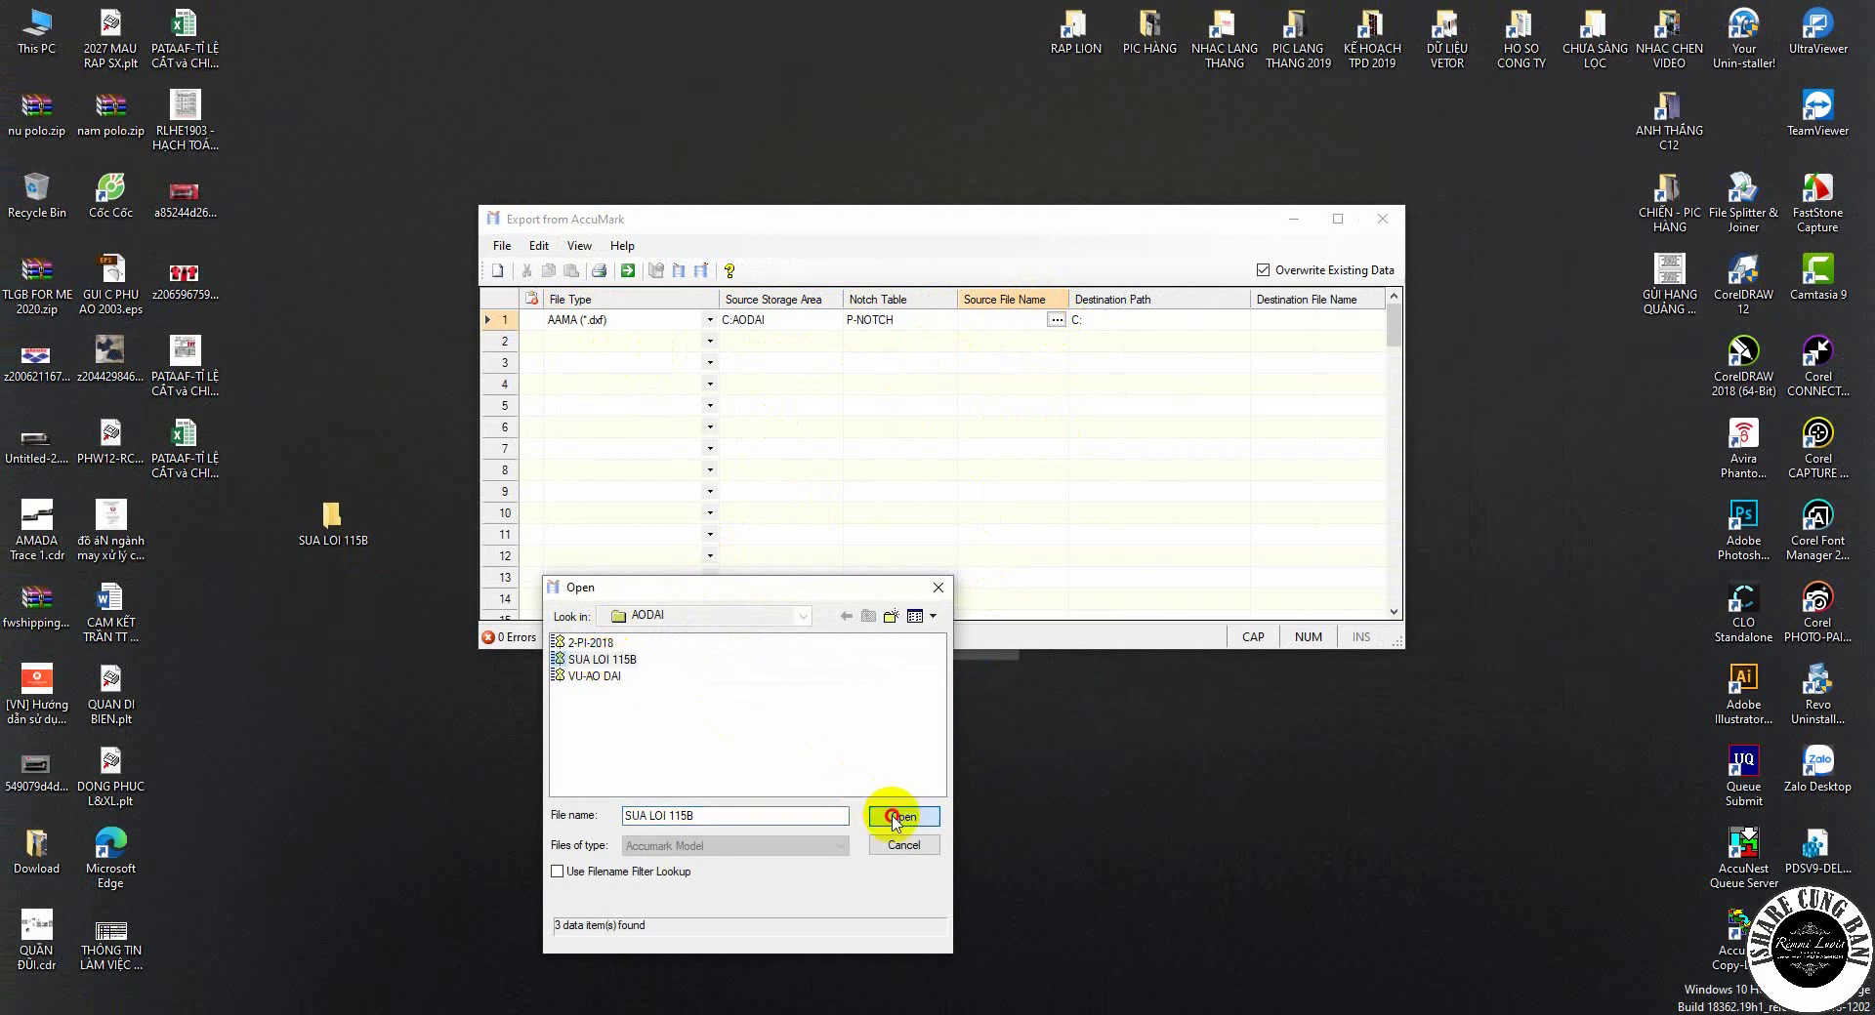
- Set the export row's destination path to the SUA LOI 115B folder on the desktop
left_click(1232, 320)
left_click(1236, 320)
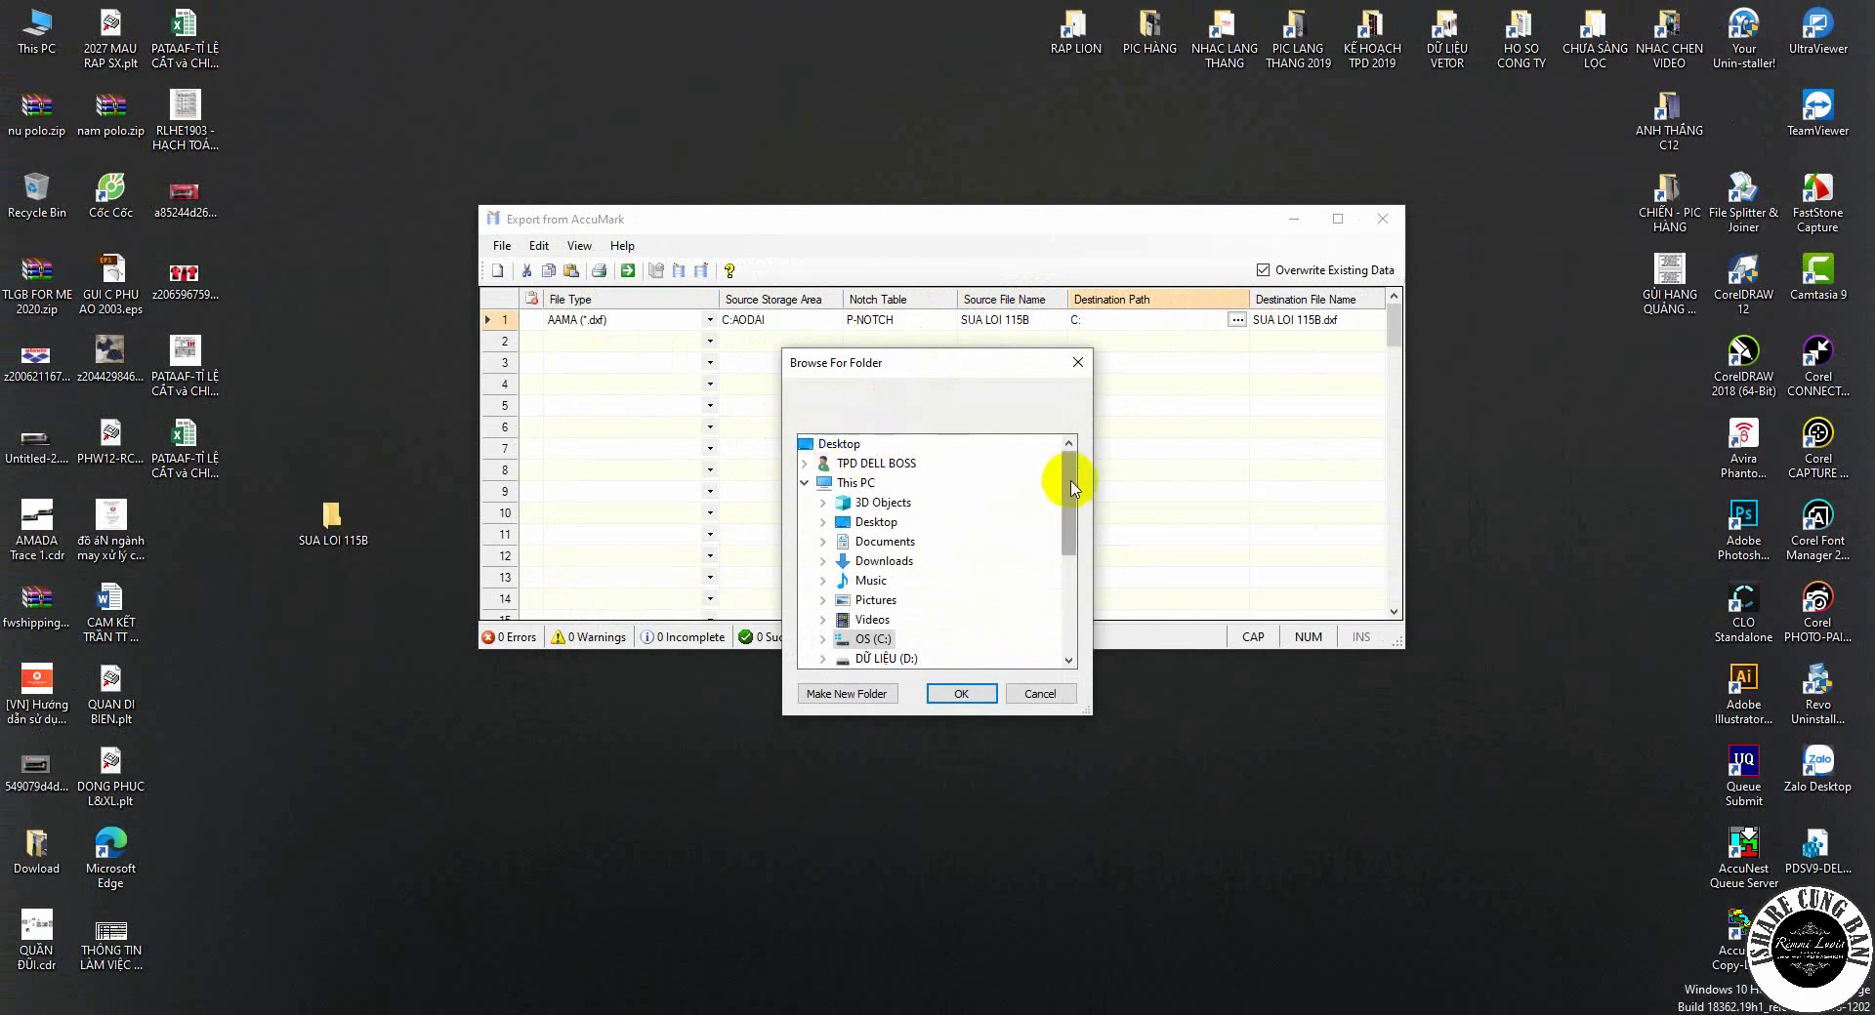
left_click_drag(1068, 489, 1078, 586)
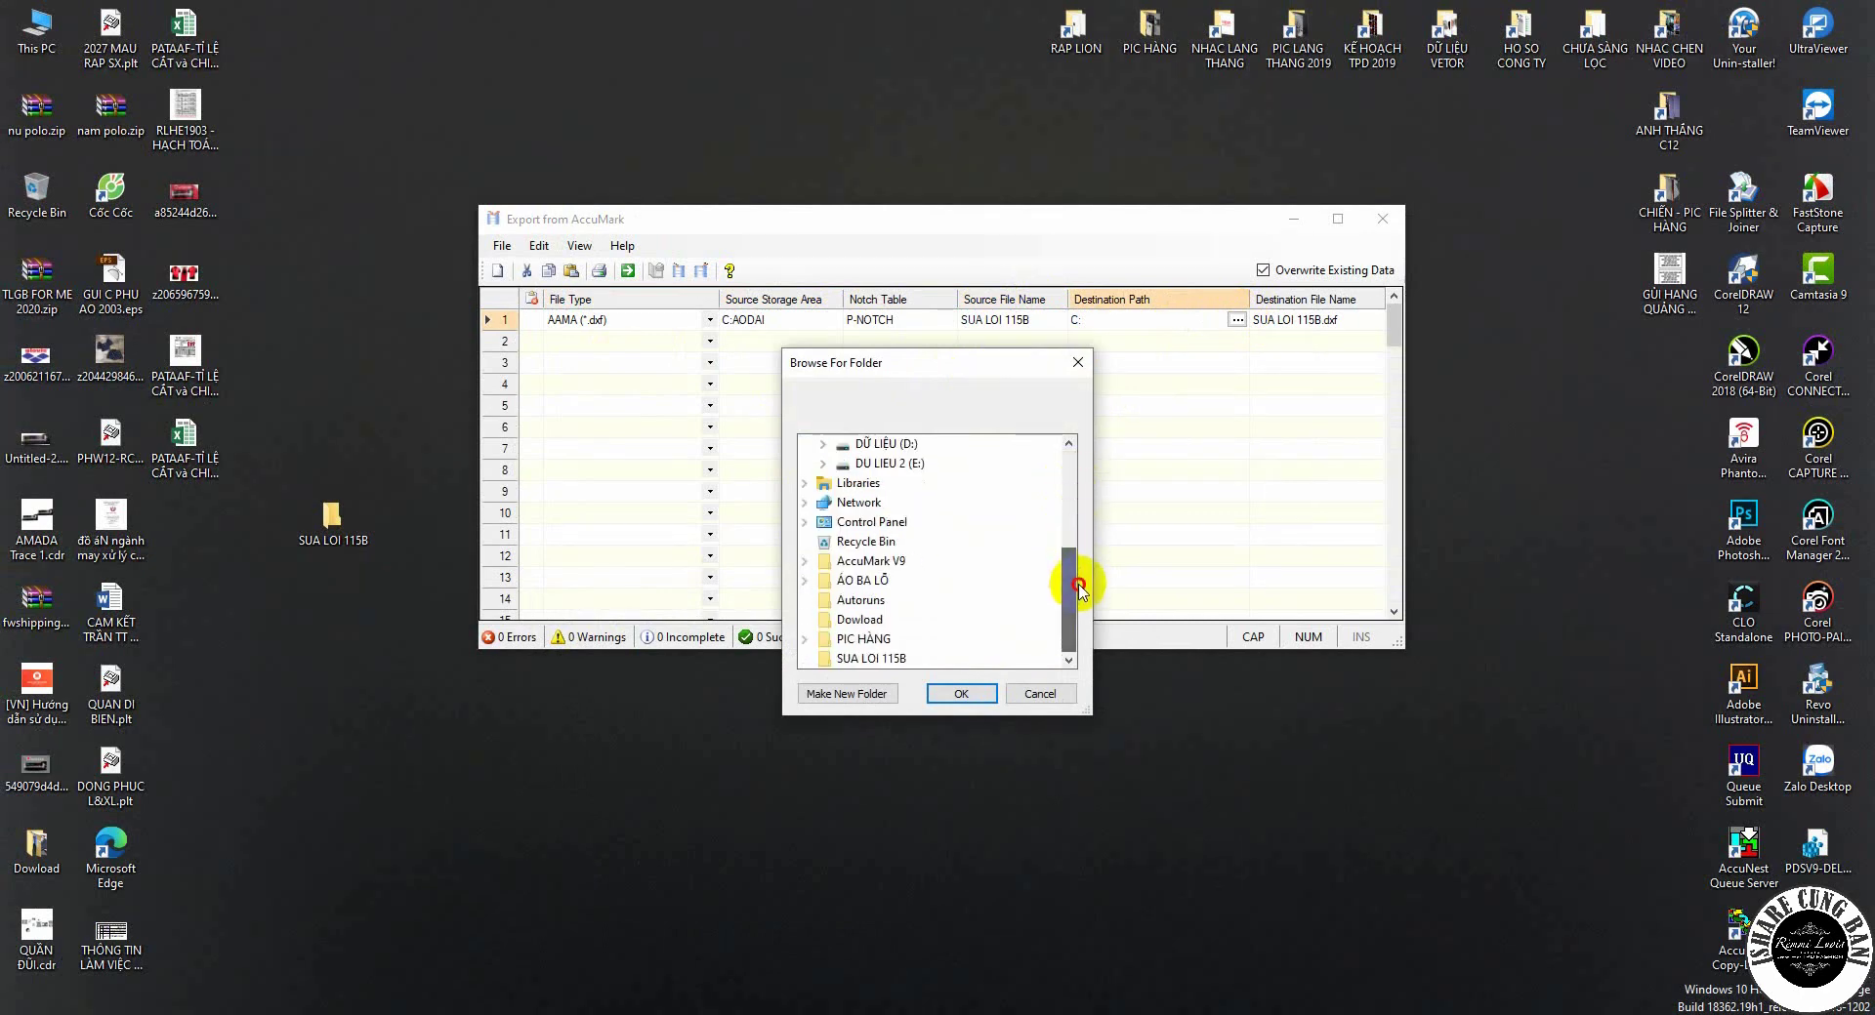
left_click(869, 658)
left_click(959, 693)
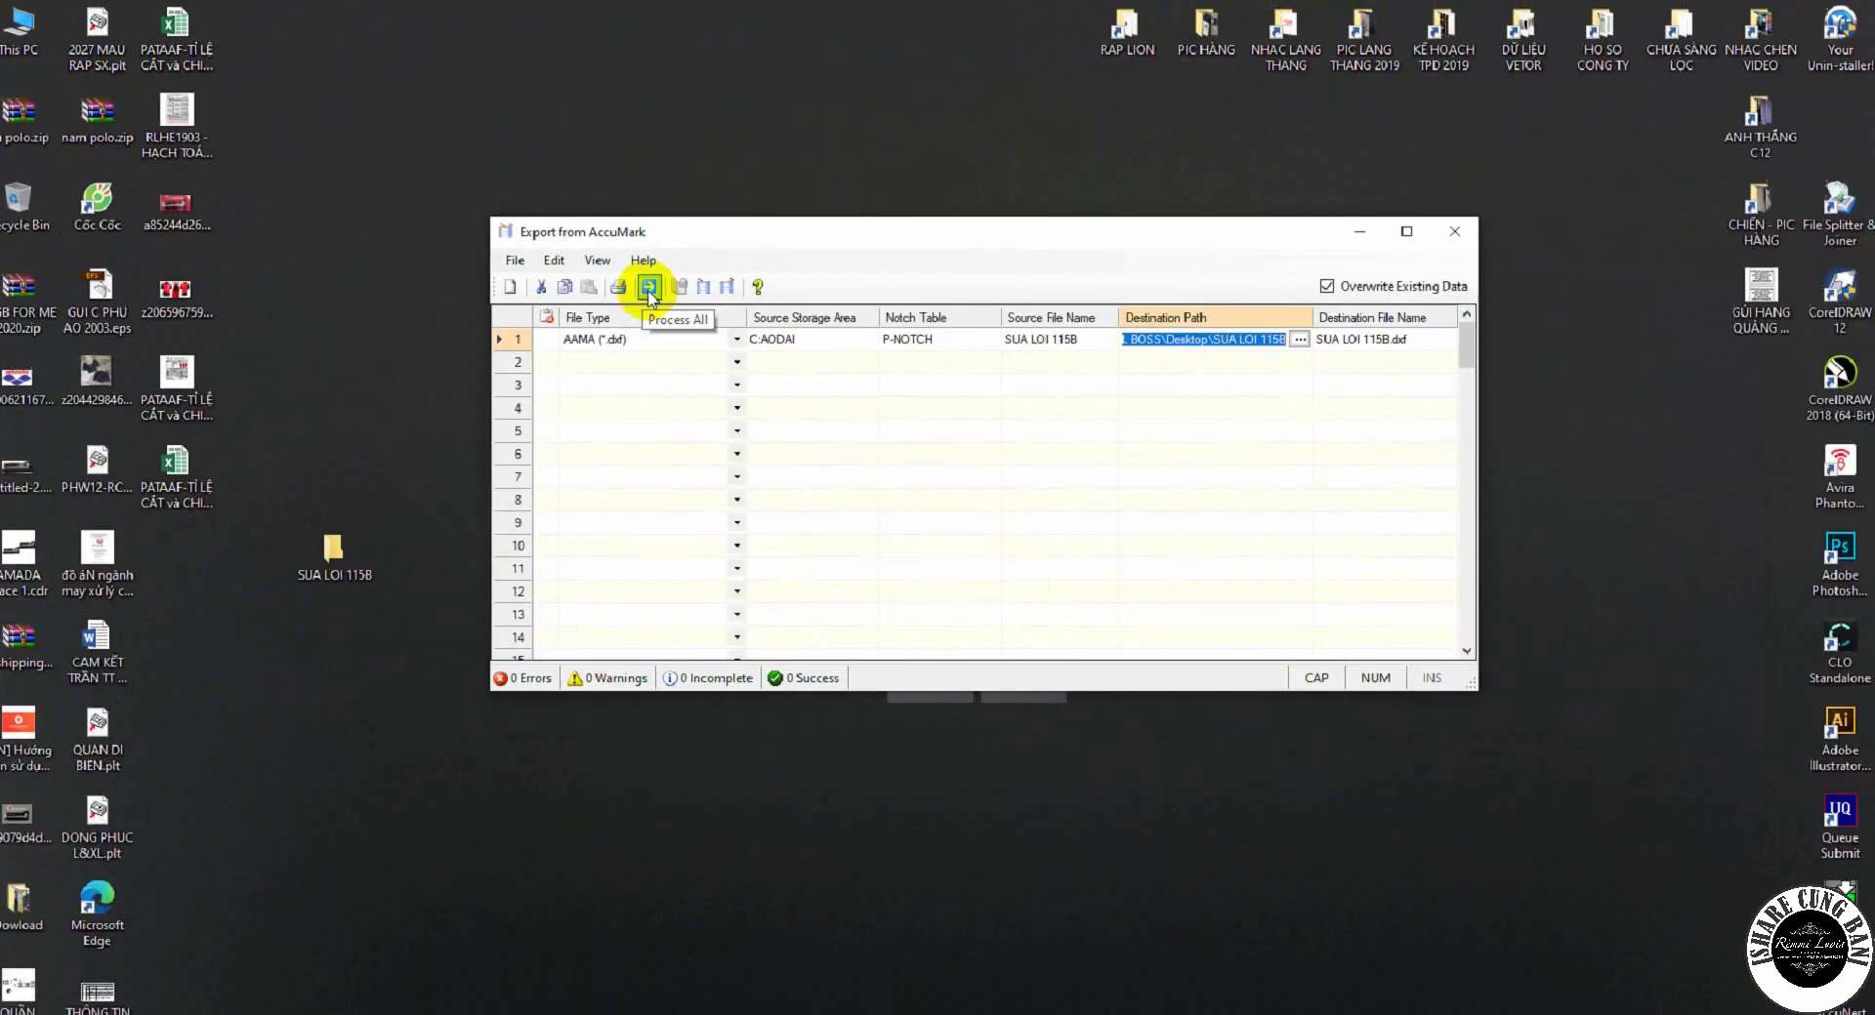
- Process the export of SUA LOI 115B, and close the results report and the export window
left_click(648, 287)
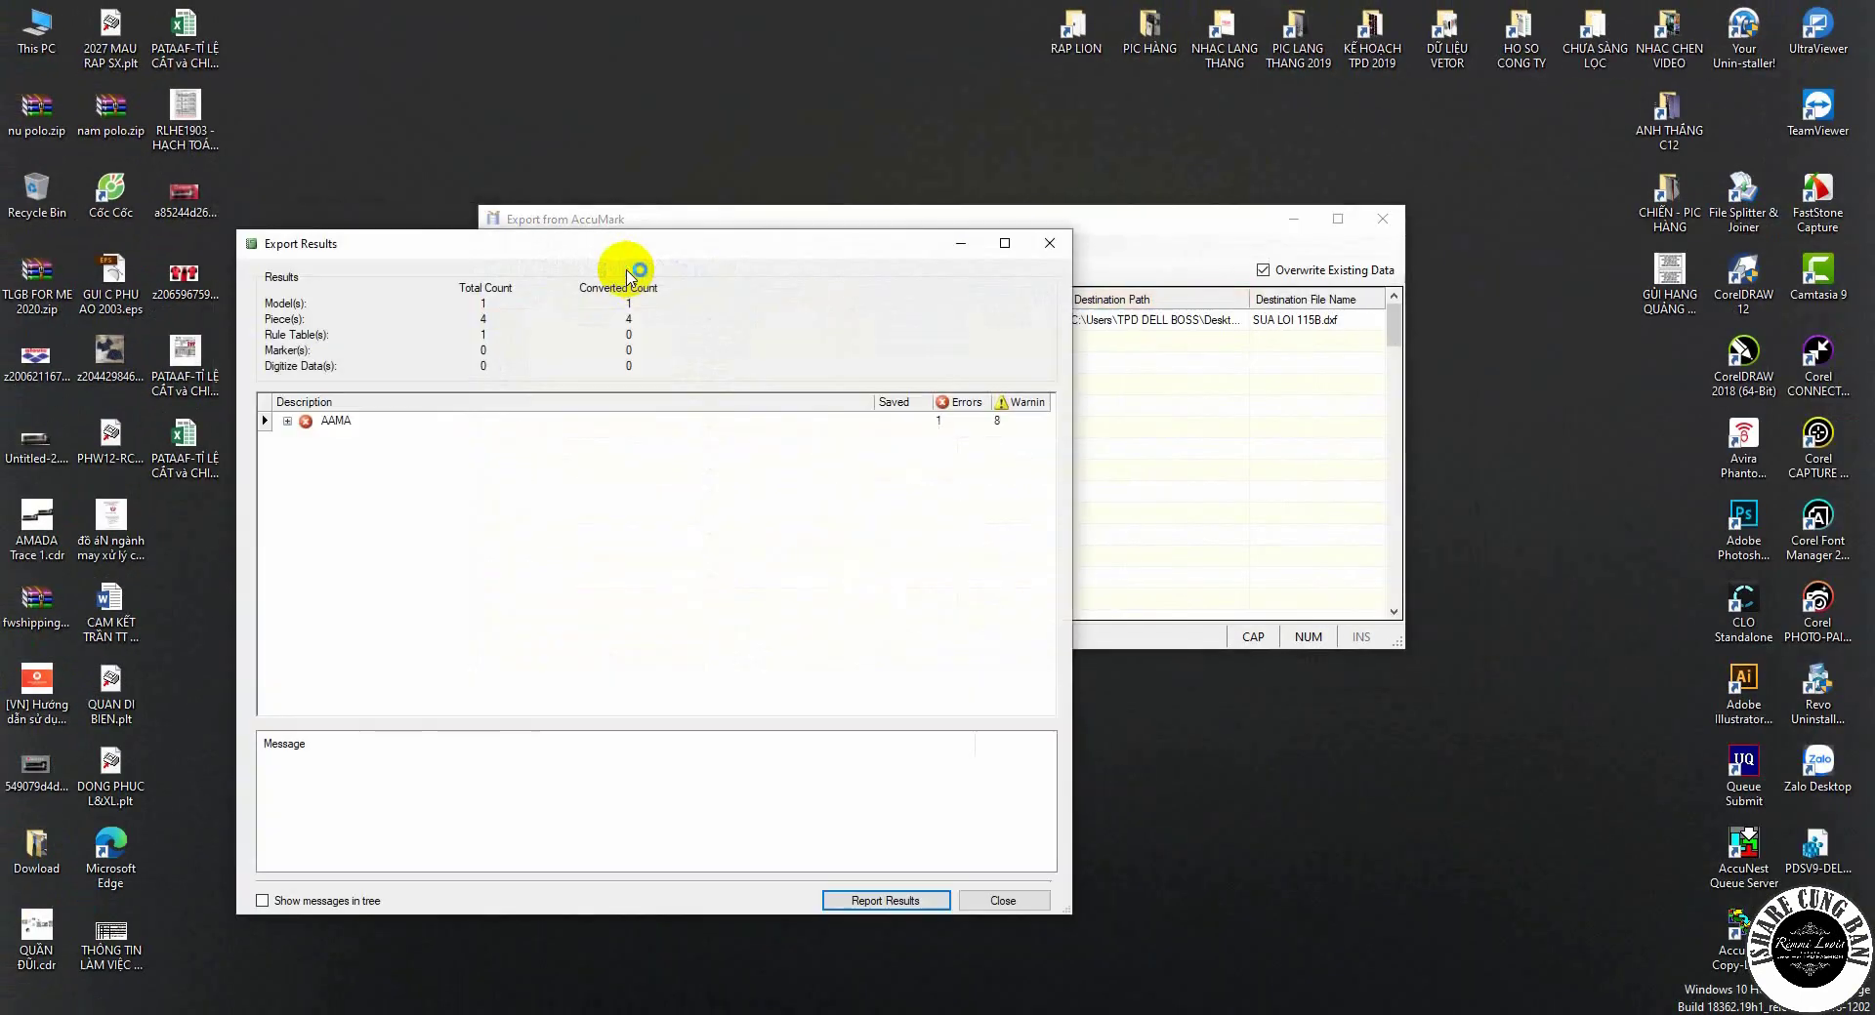
left_click(986, 899)
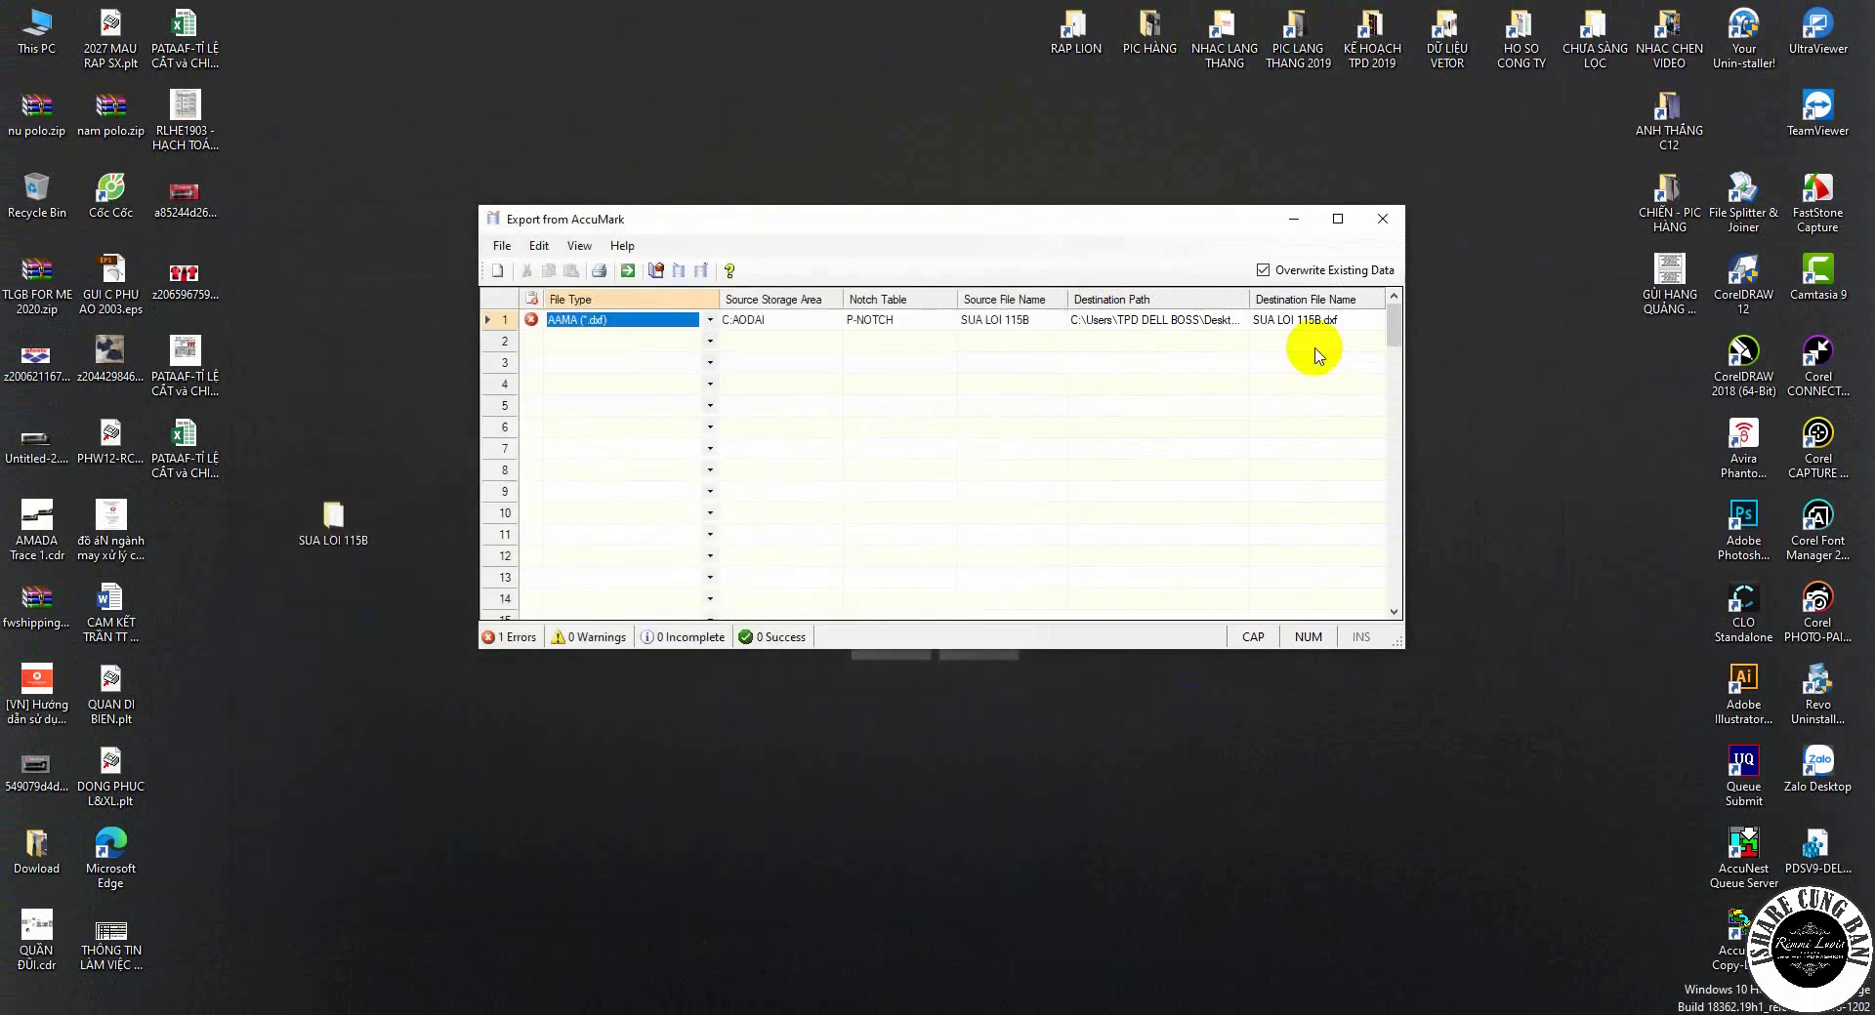
left_click(1381, 219)
- Refresh the desktop, examine the SUA LOI 115B folder for the exported DXF file, and close the folder
right_click(429, 414)
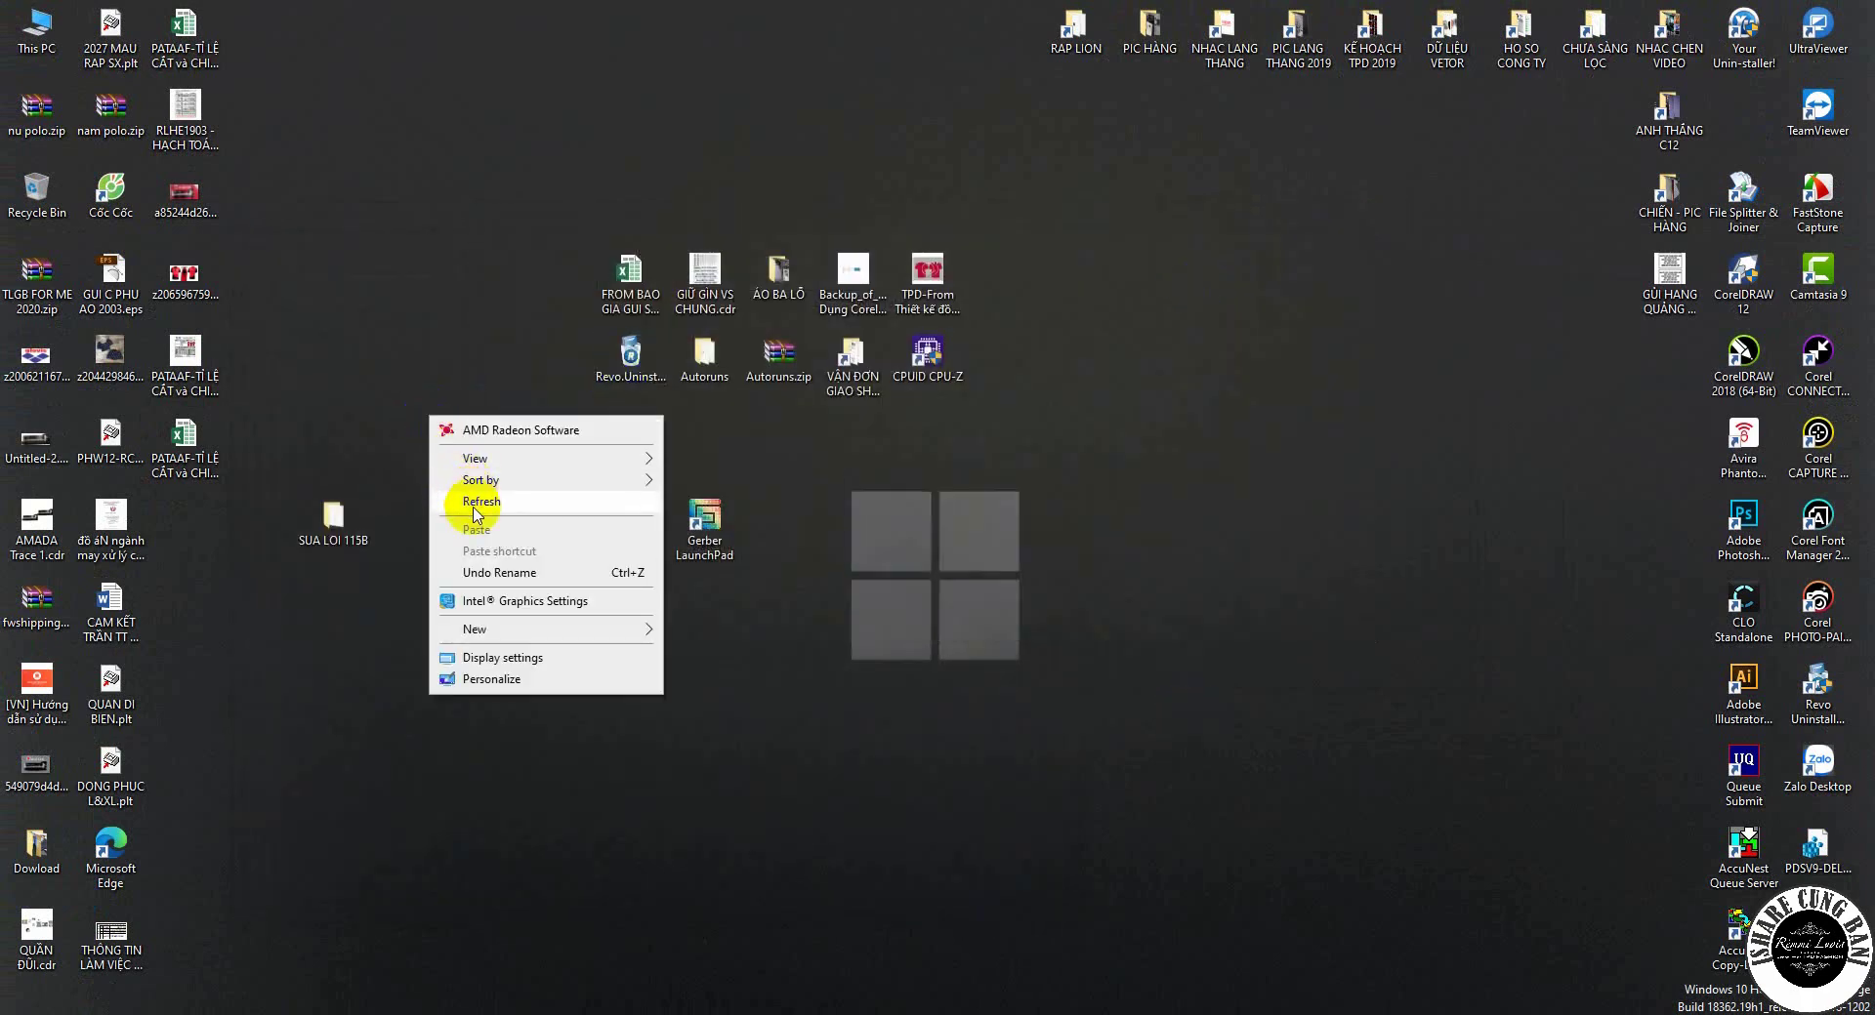
left_click(473, 489)
left_click(333, 535)
double_click(356, 535)
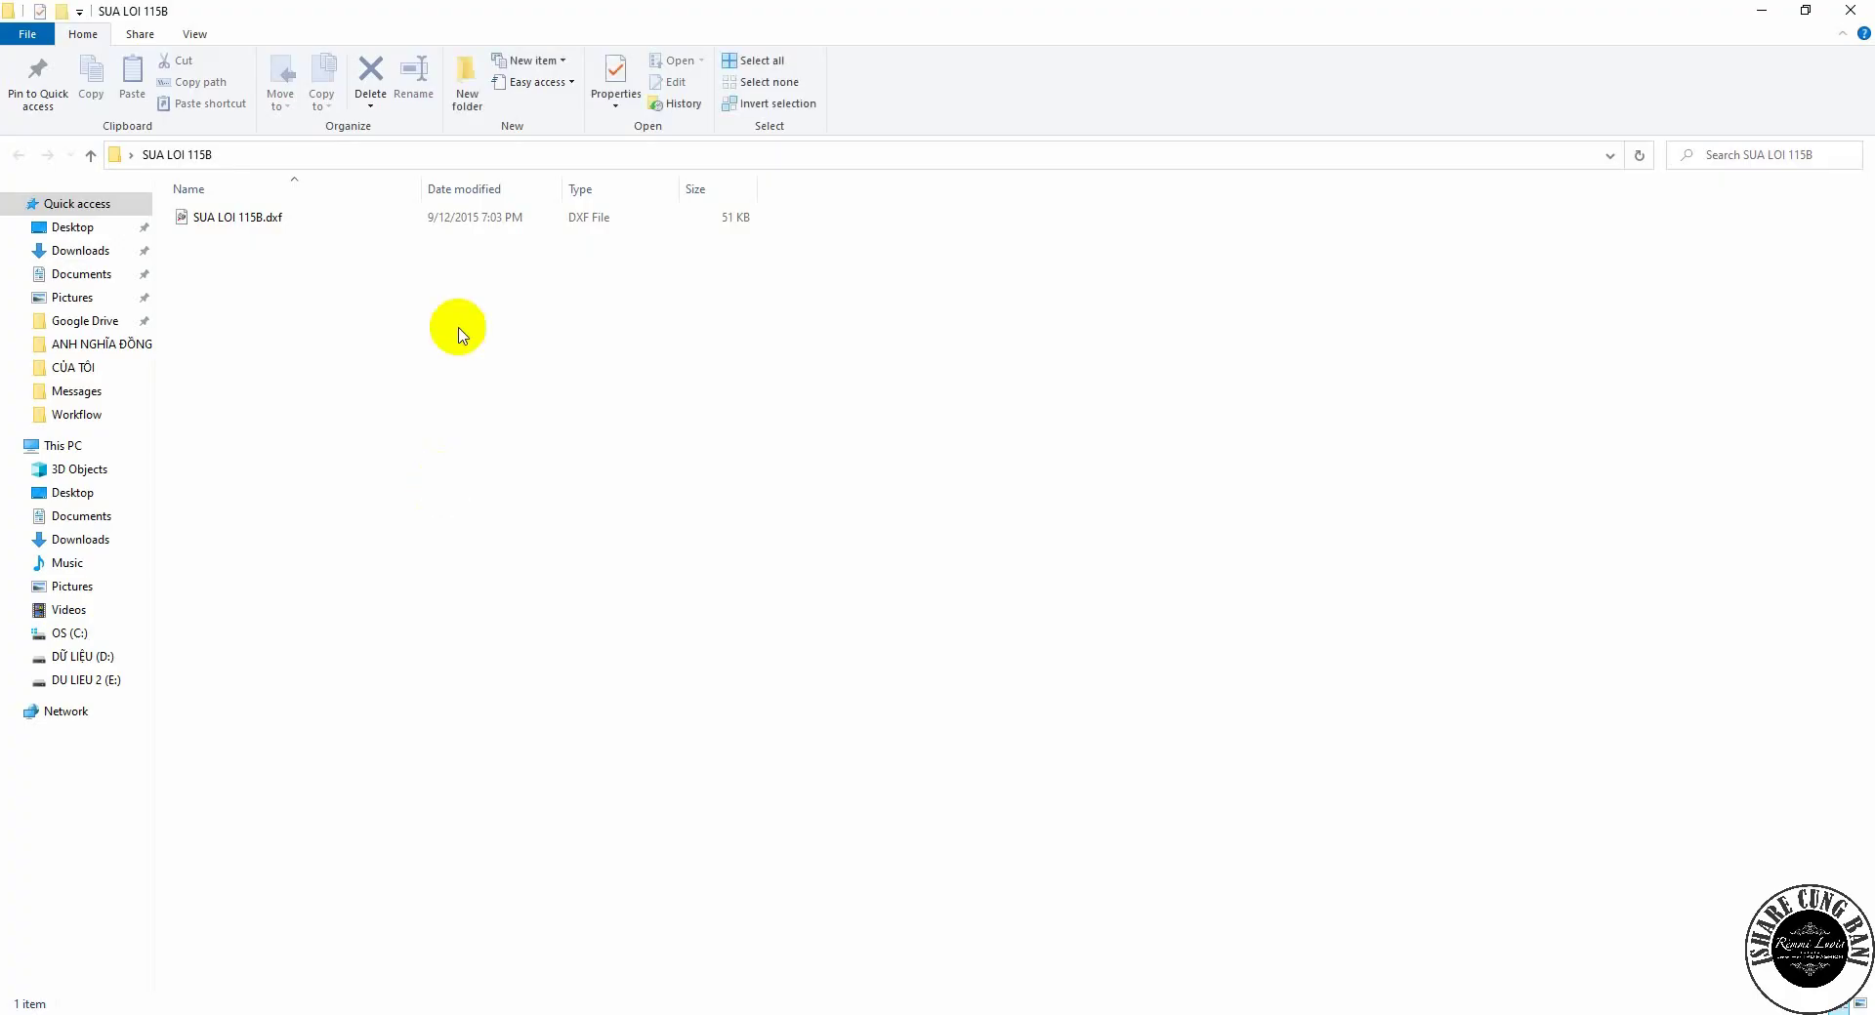
left_click(219, 216)
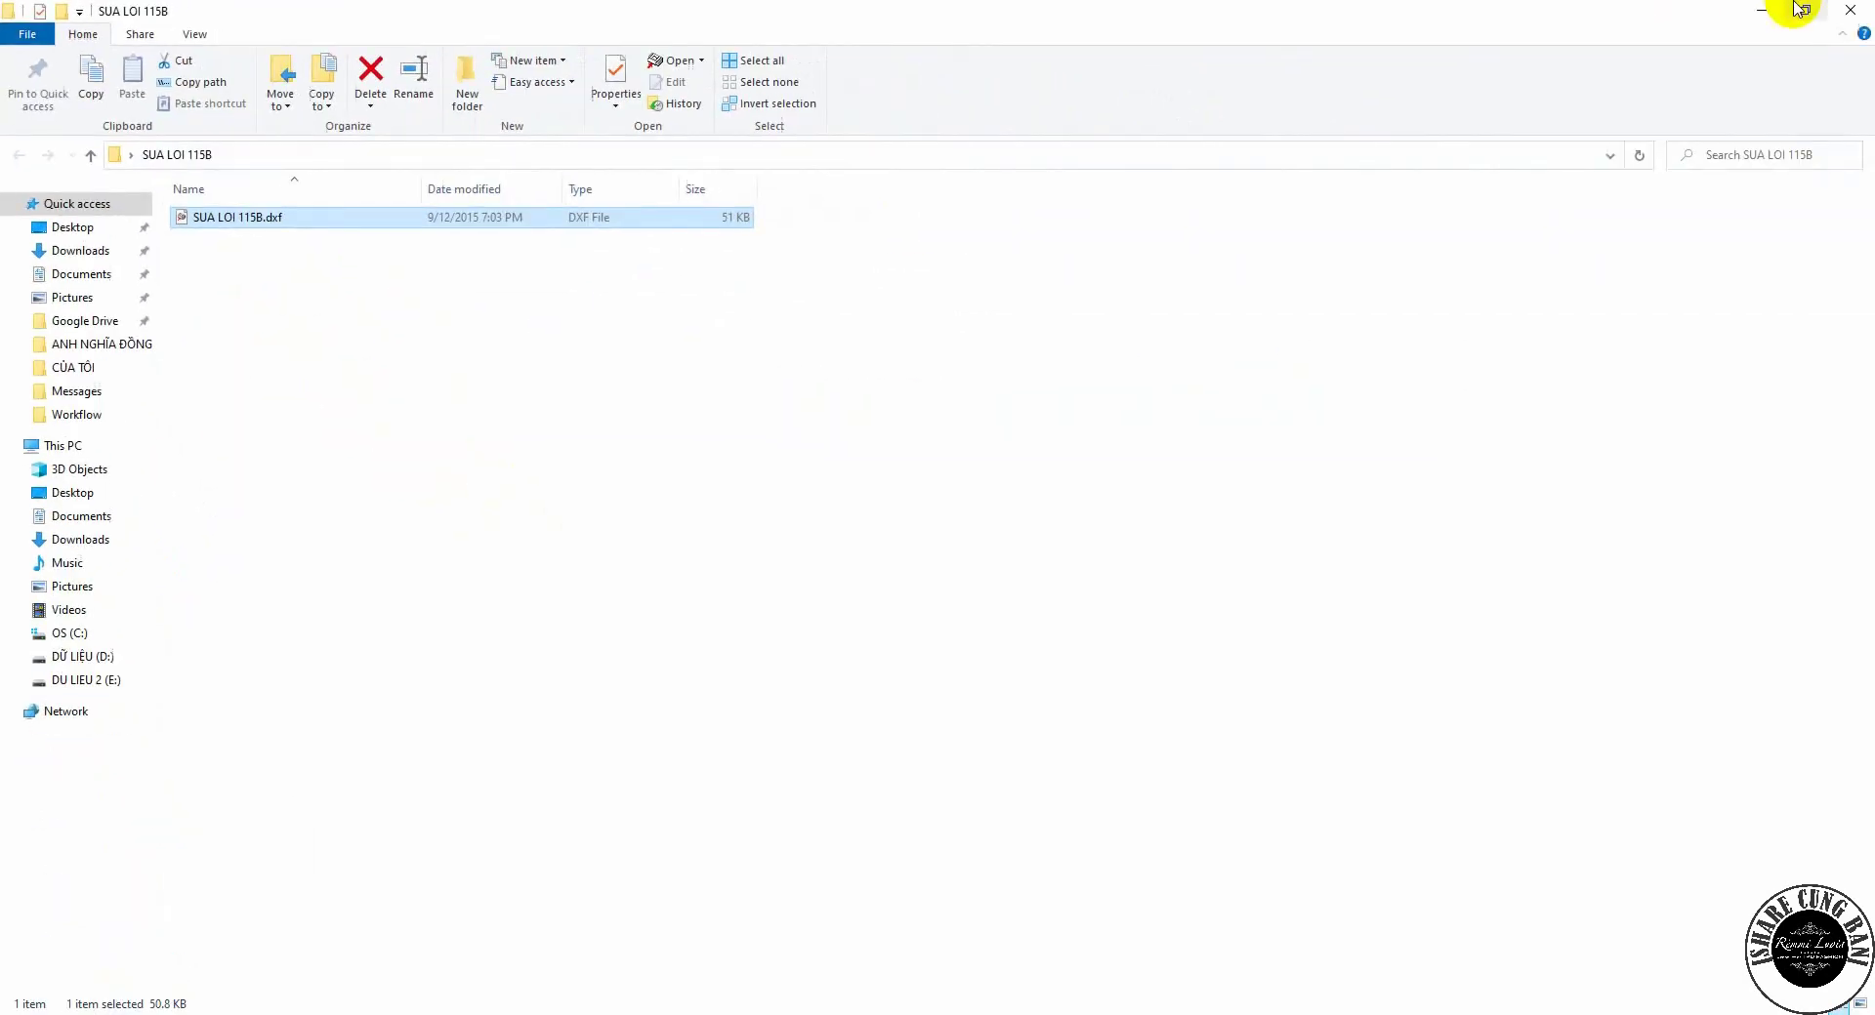
left_click(1848, 10)
right_click(804, 473)
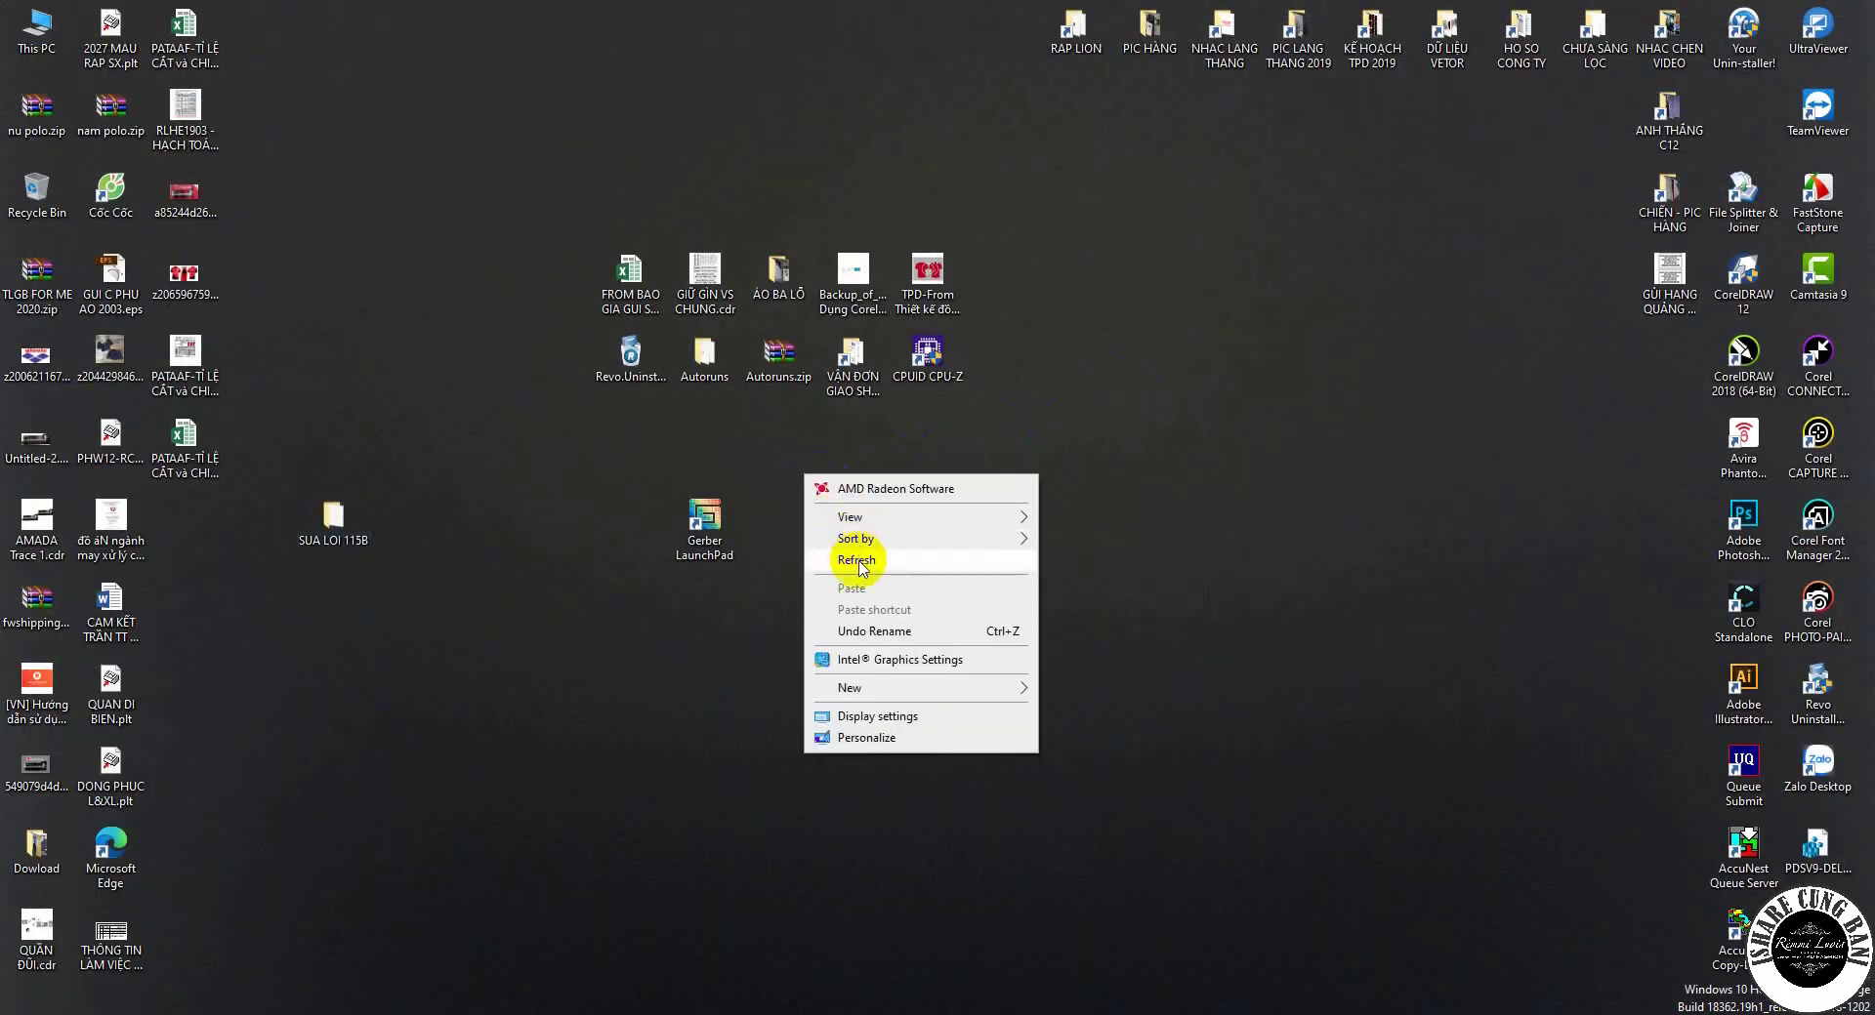
left_click(911, 559)
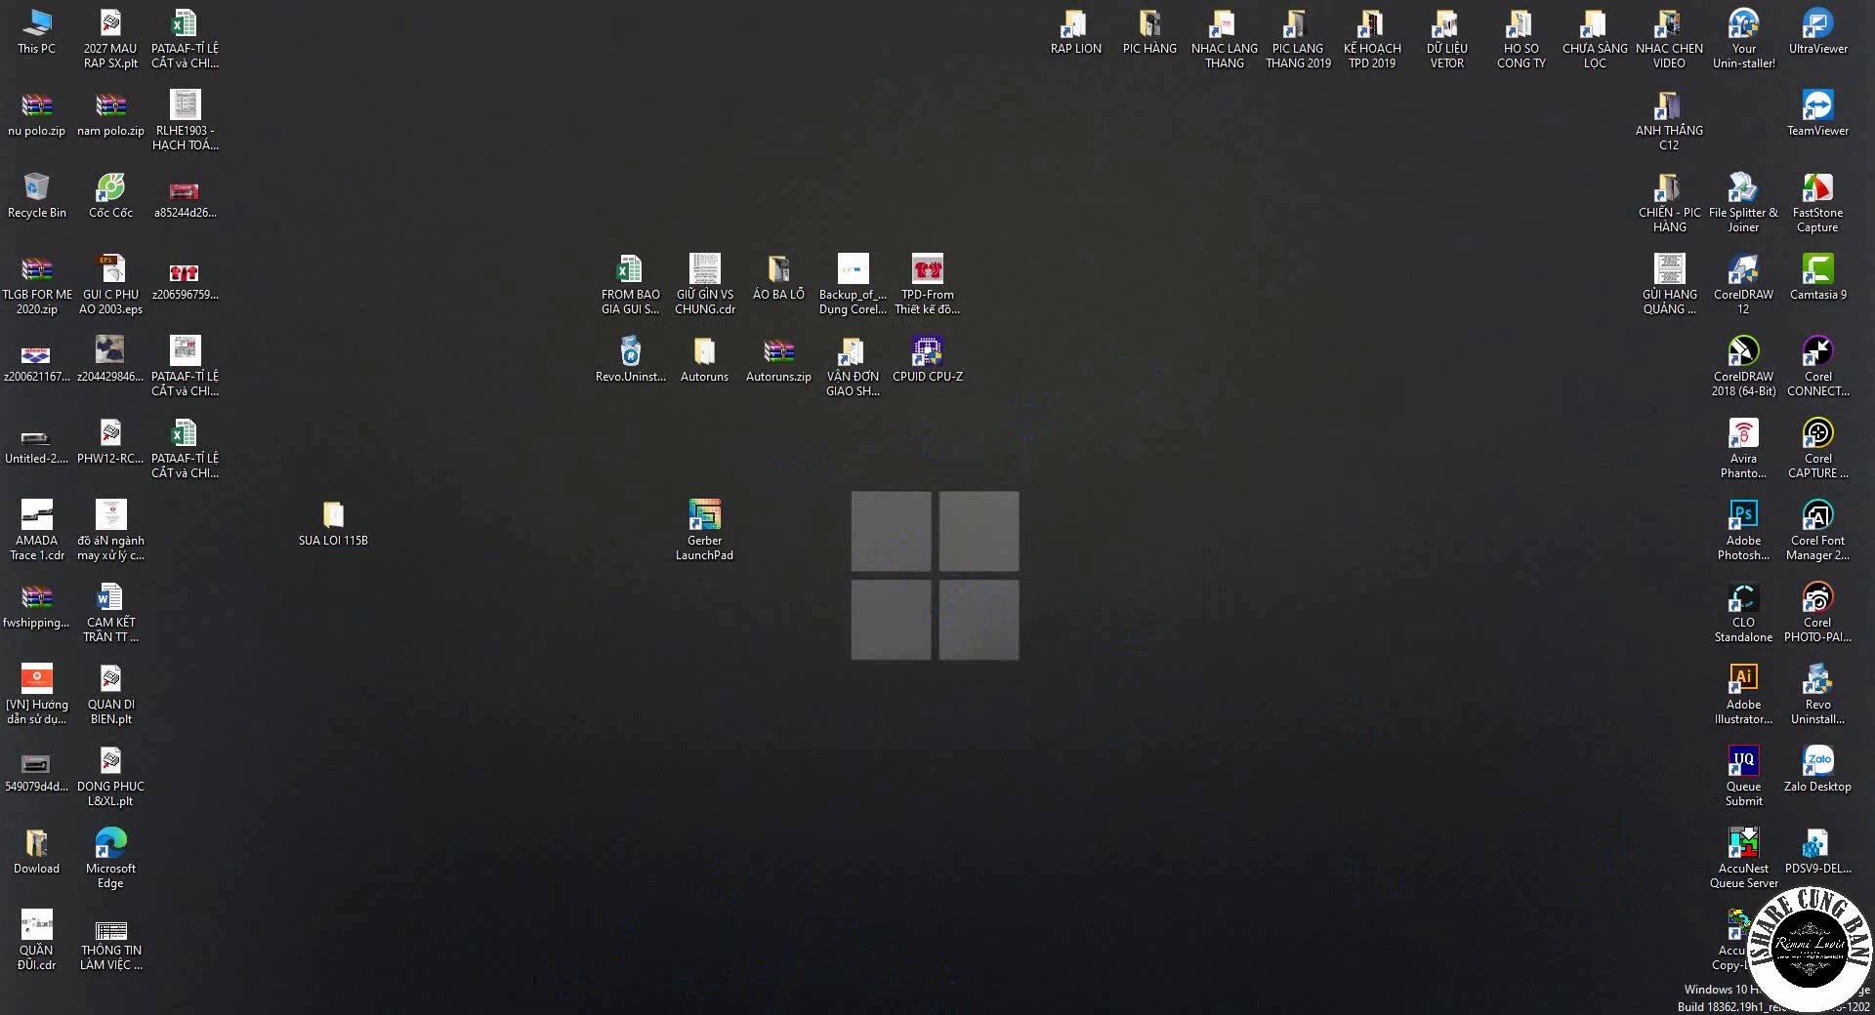
- Set the Windows date's year to 2020 in September through Control Panel's Date and Time settings, and close Control Panel
right_click(690, 1011)
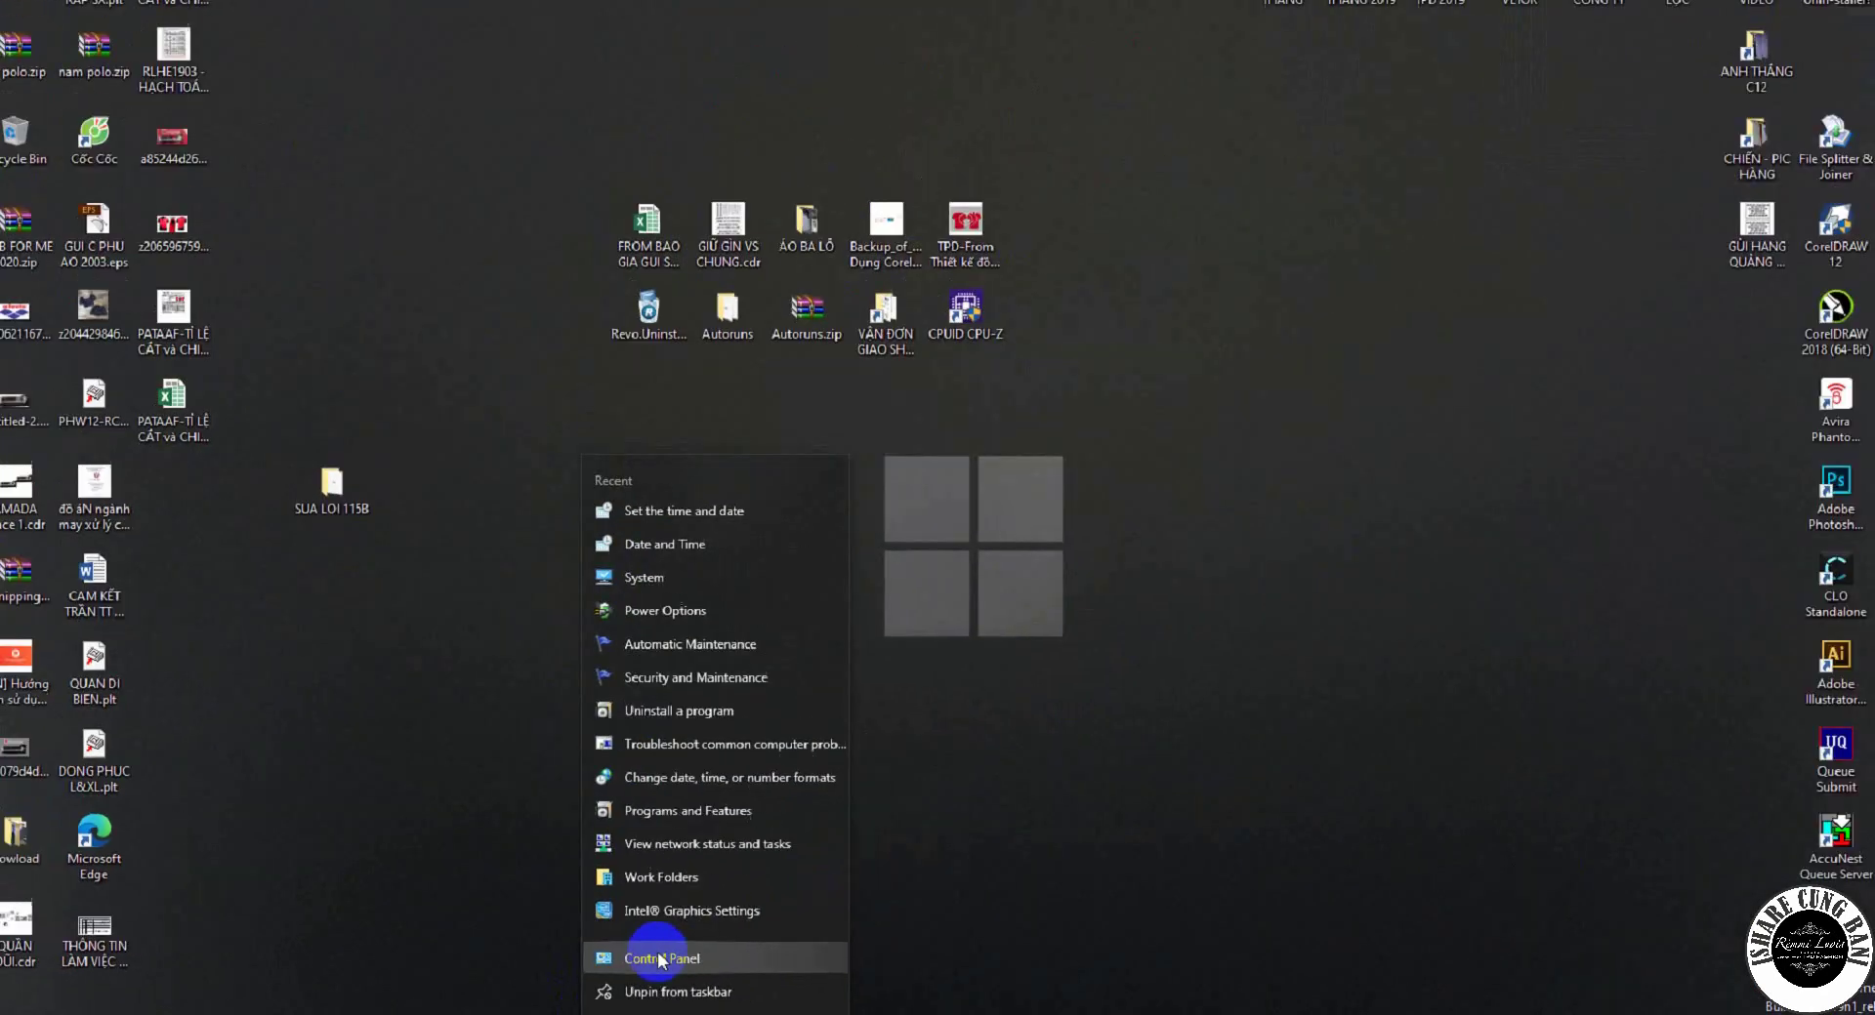
left_click(961, 908)
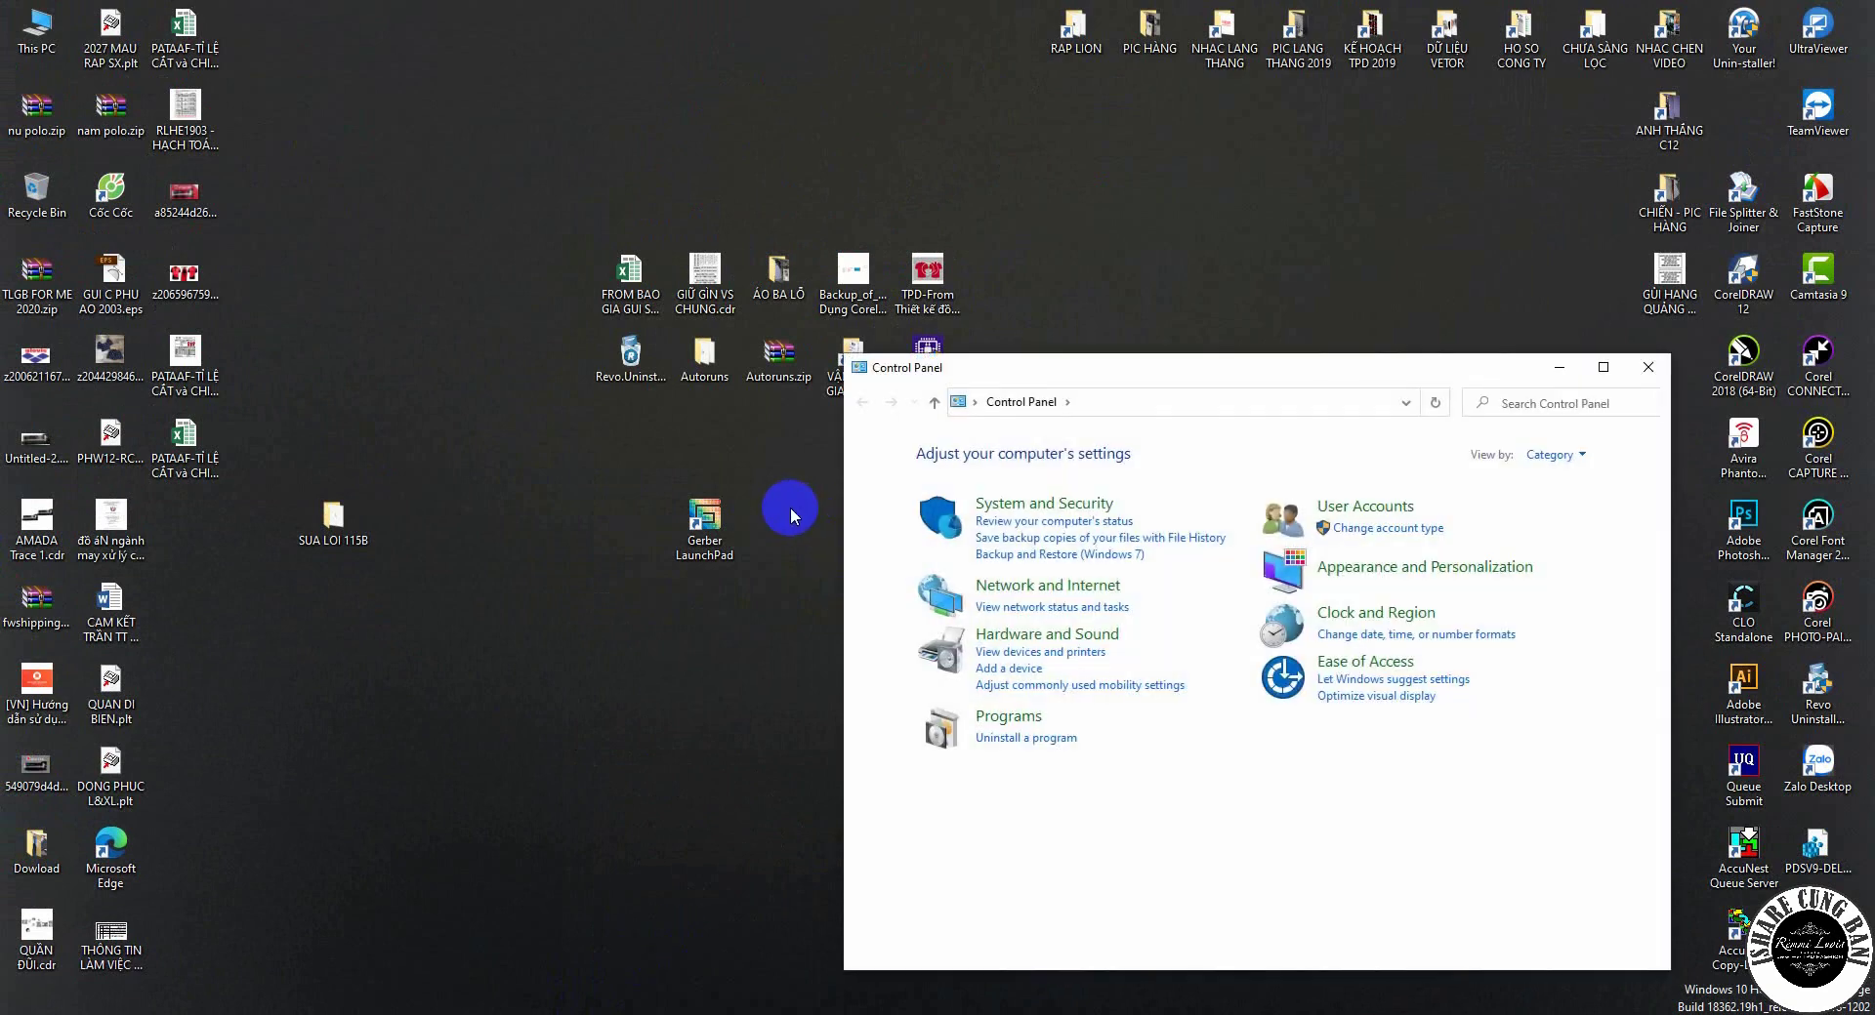
left_click(1372, 612)
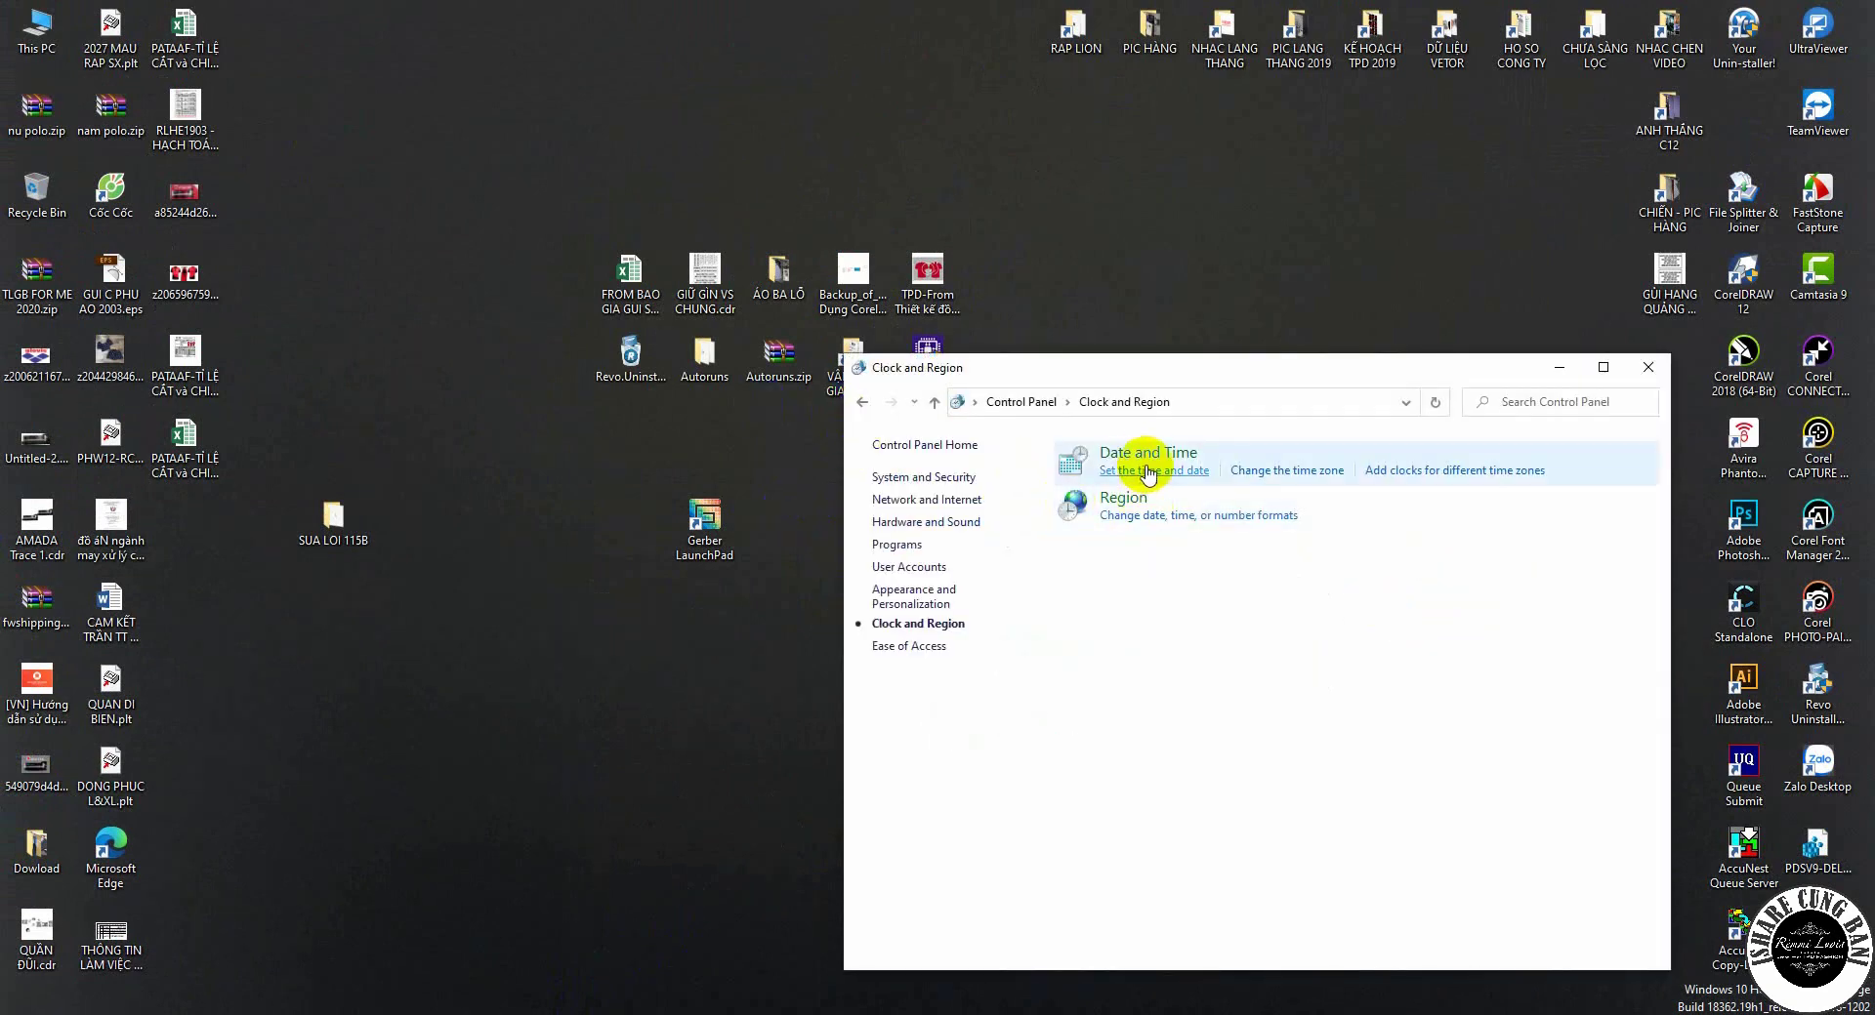
left_click(1141, 455)
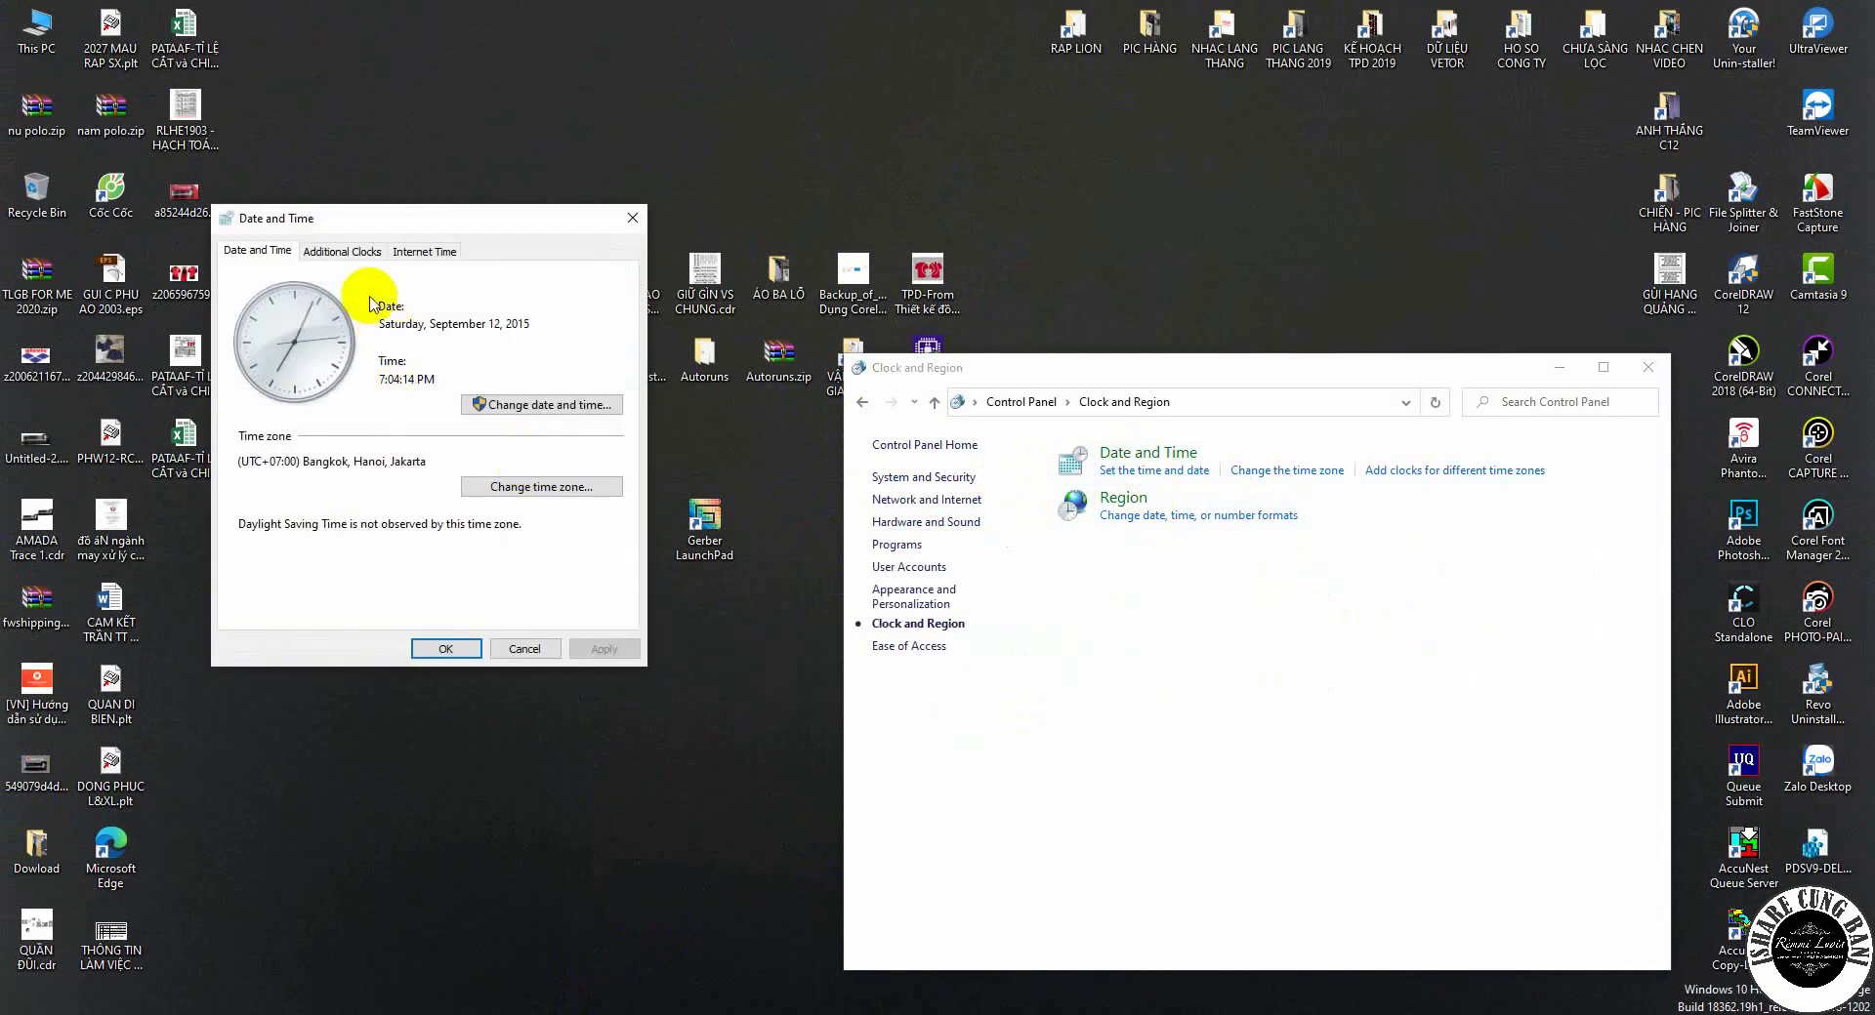
left_click(502, 405)
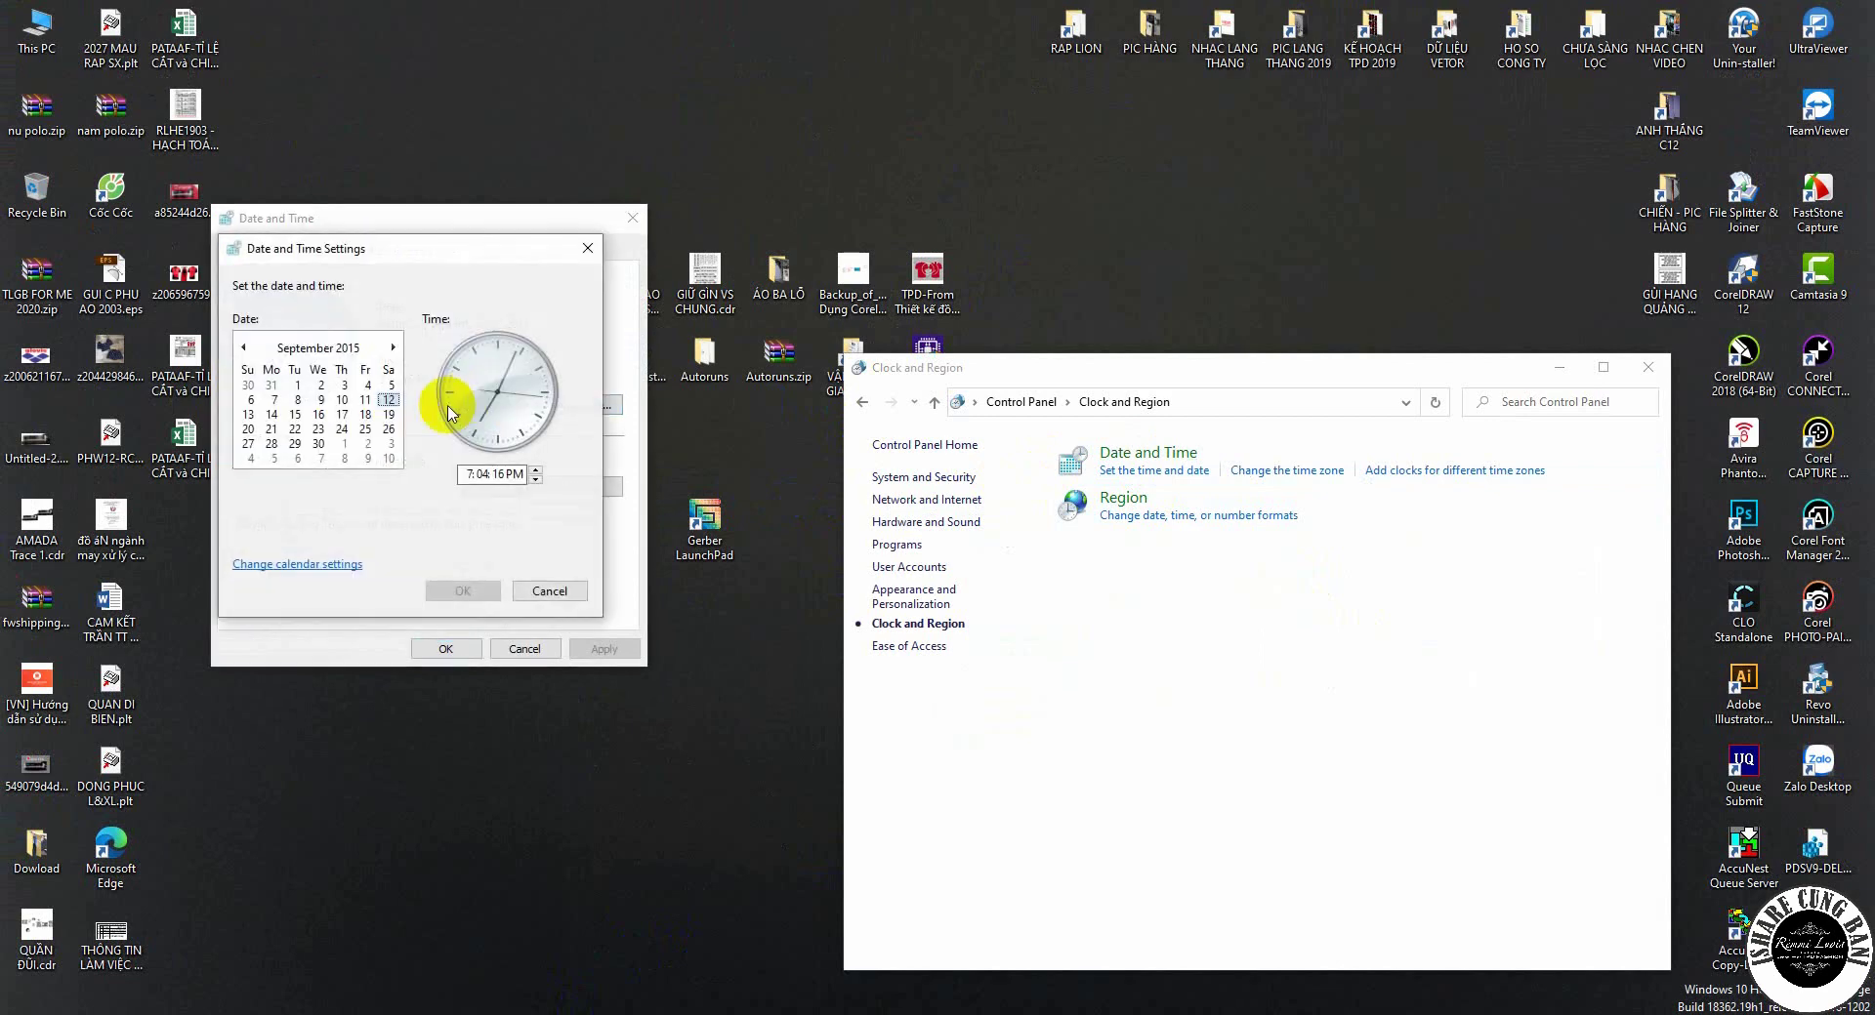
left_click(337, 349)
left_click(337, 350)
left_click(393, 347)
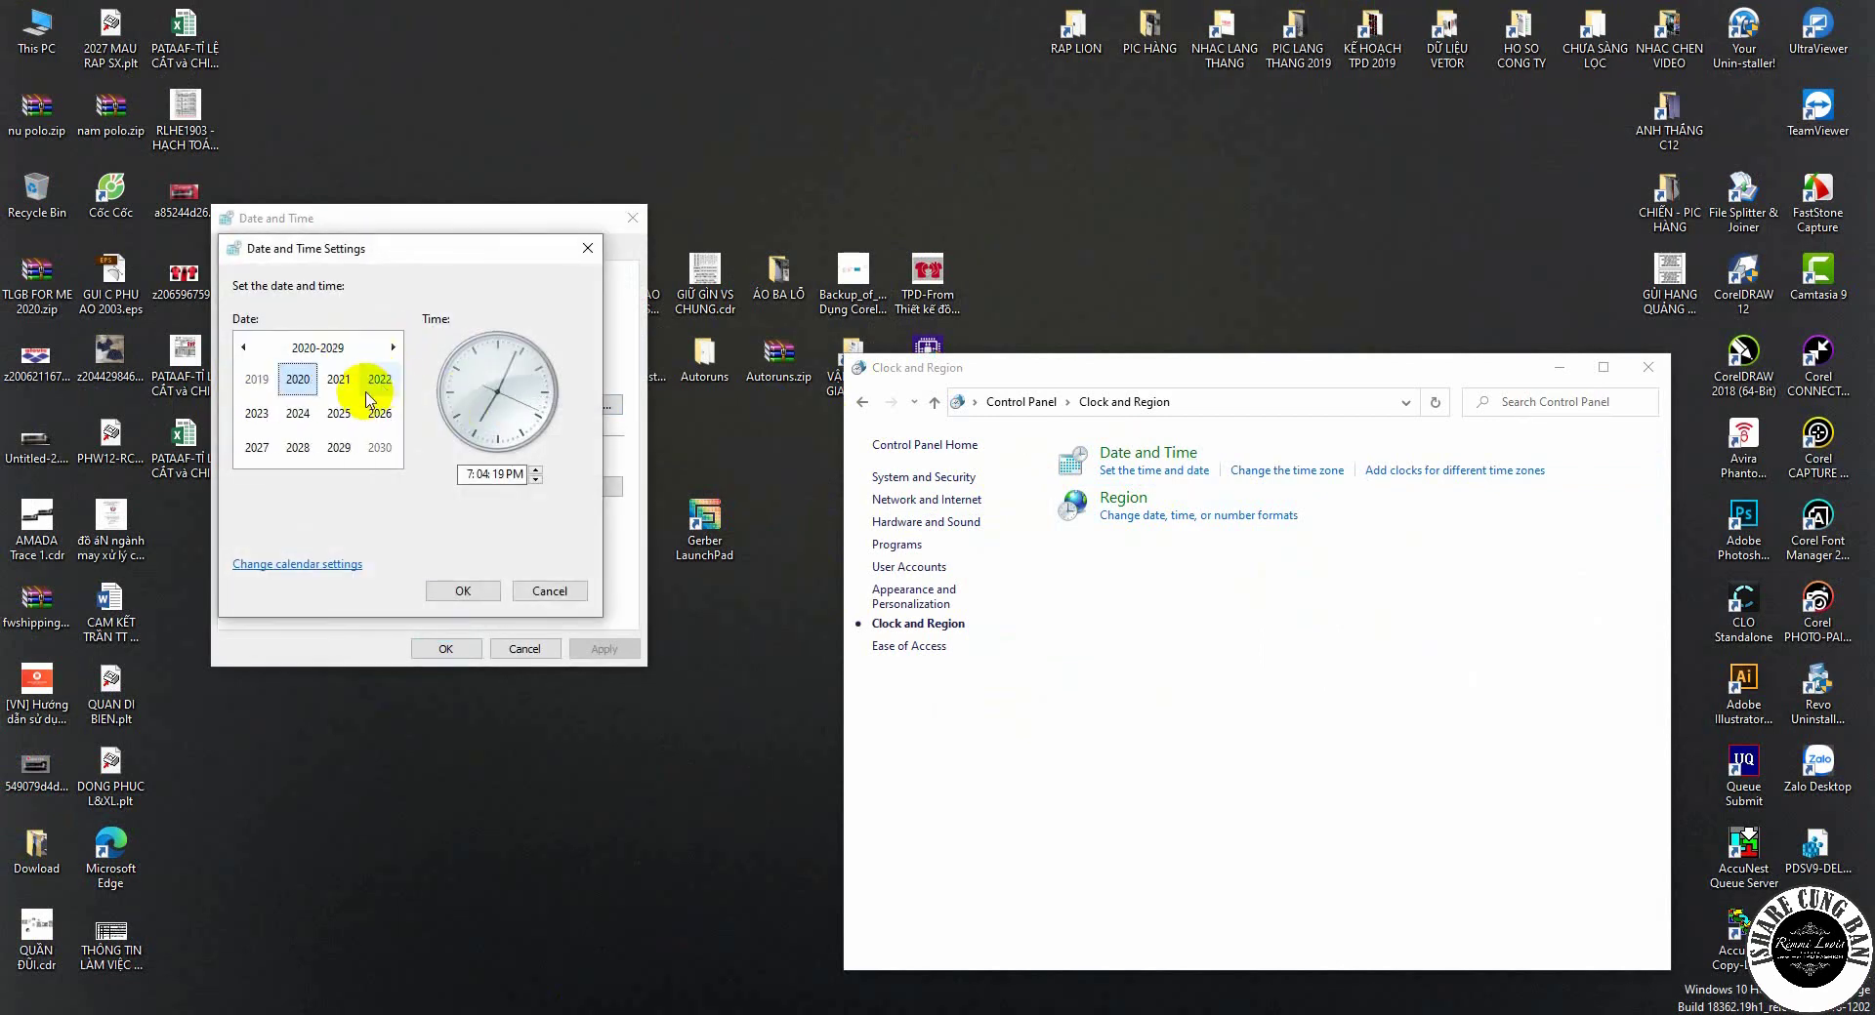
left_click(381, 449)
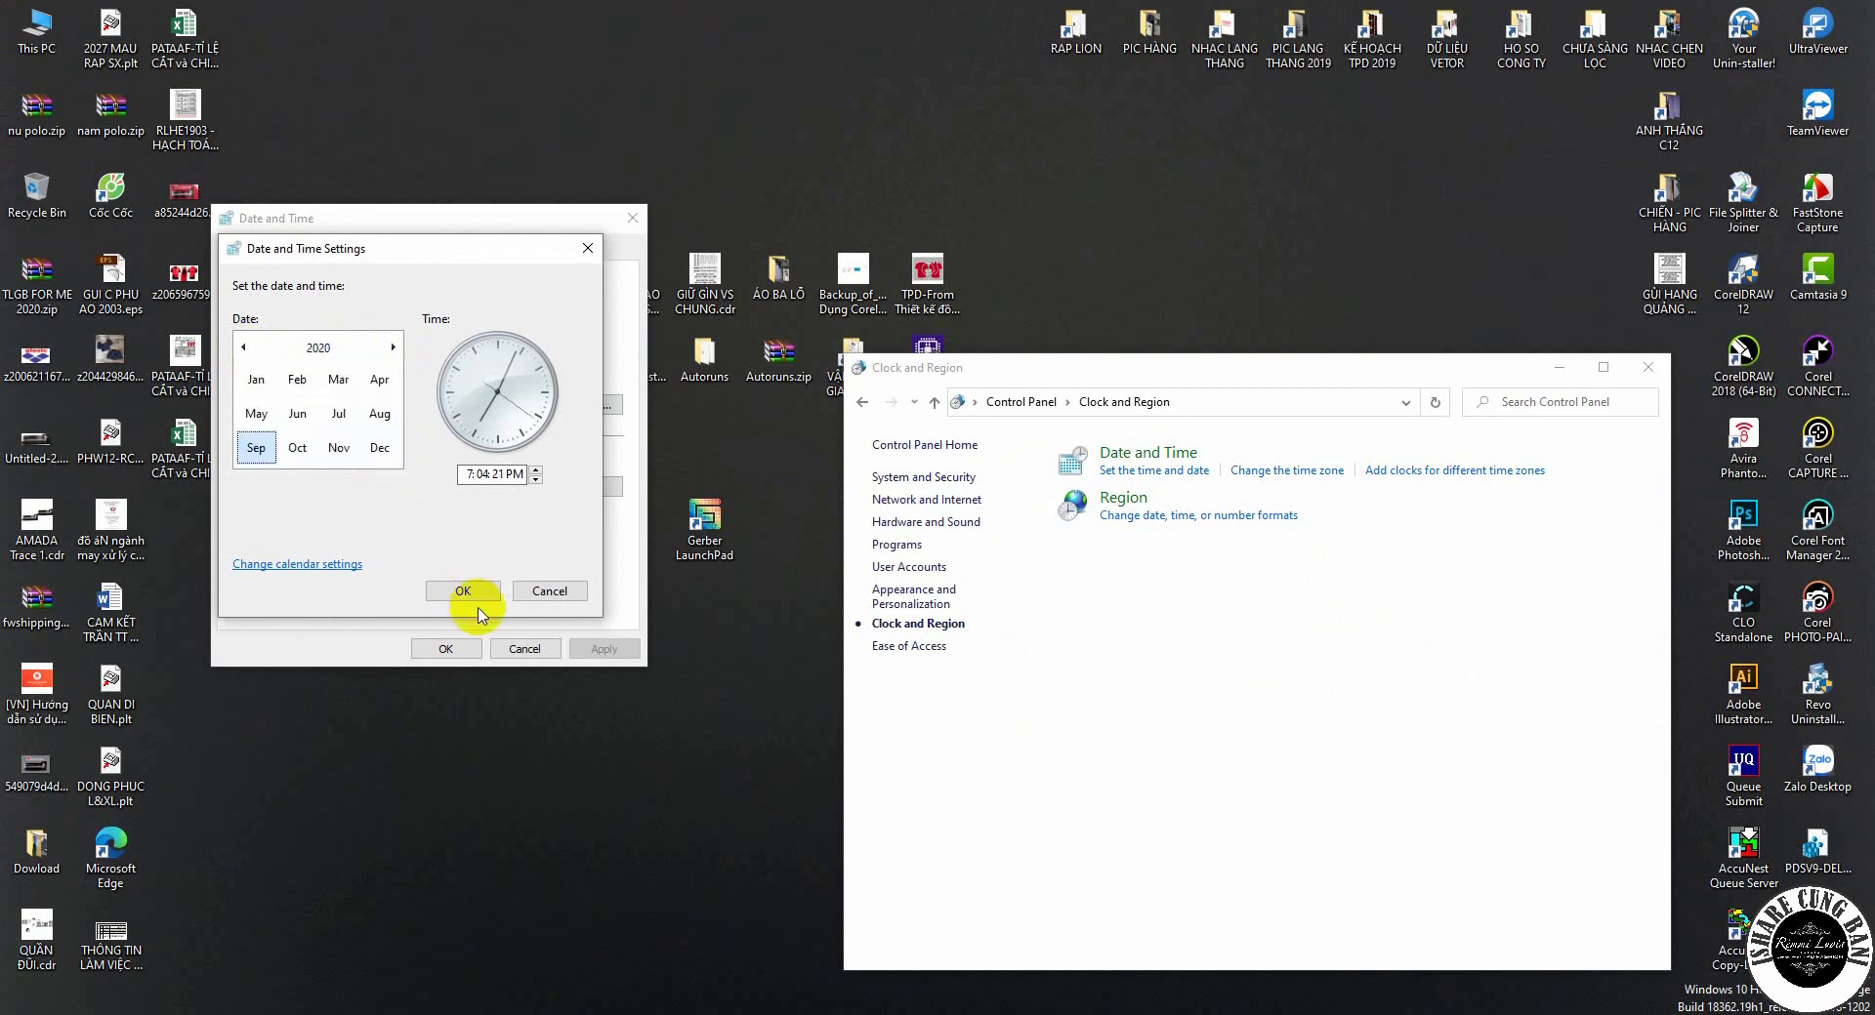
left_click(465, 592)
left_click(446, 649)
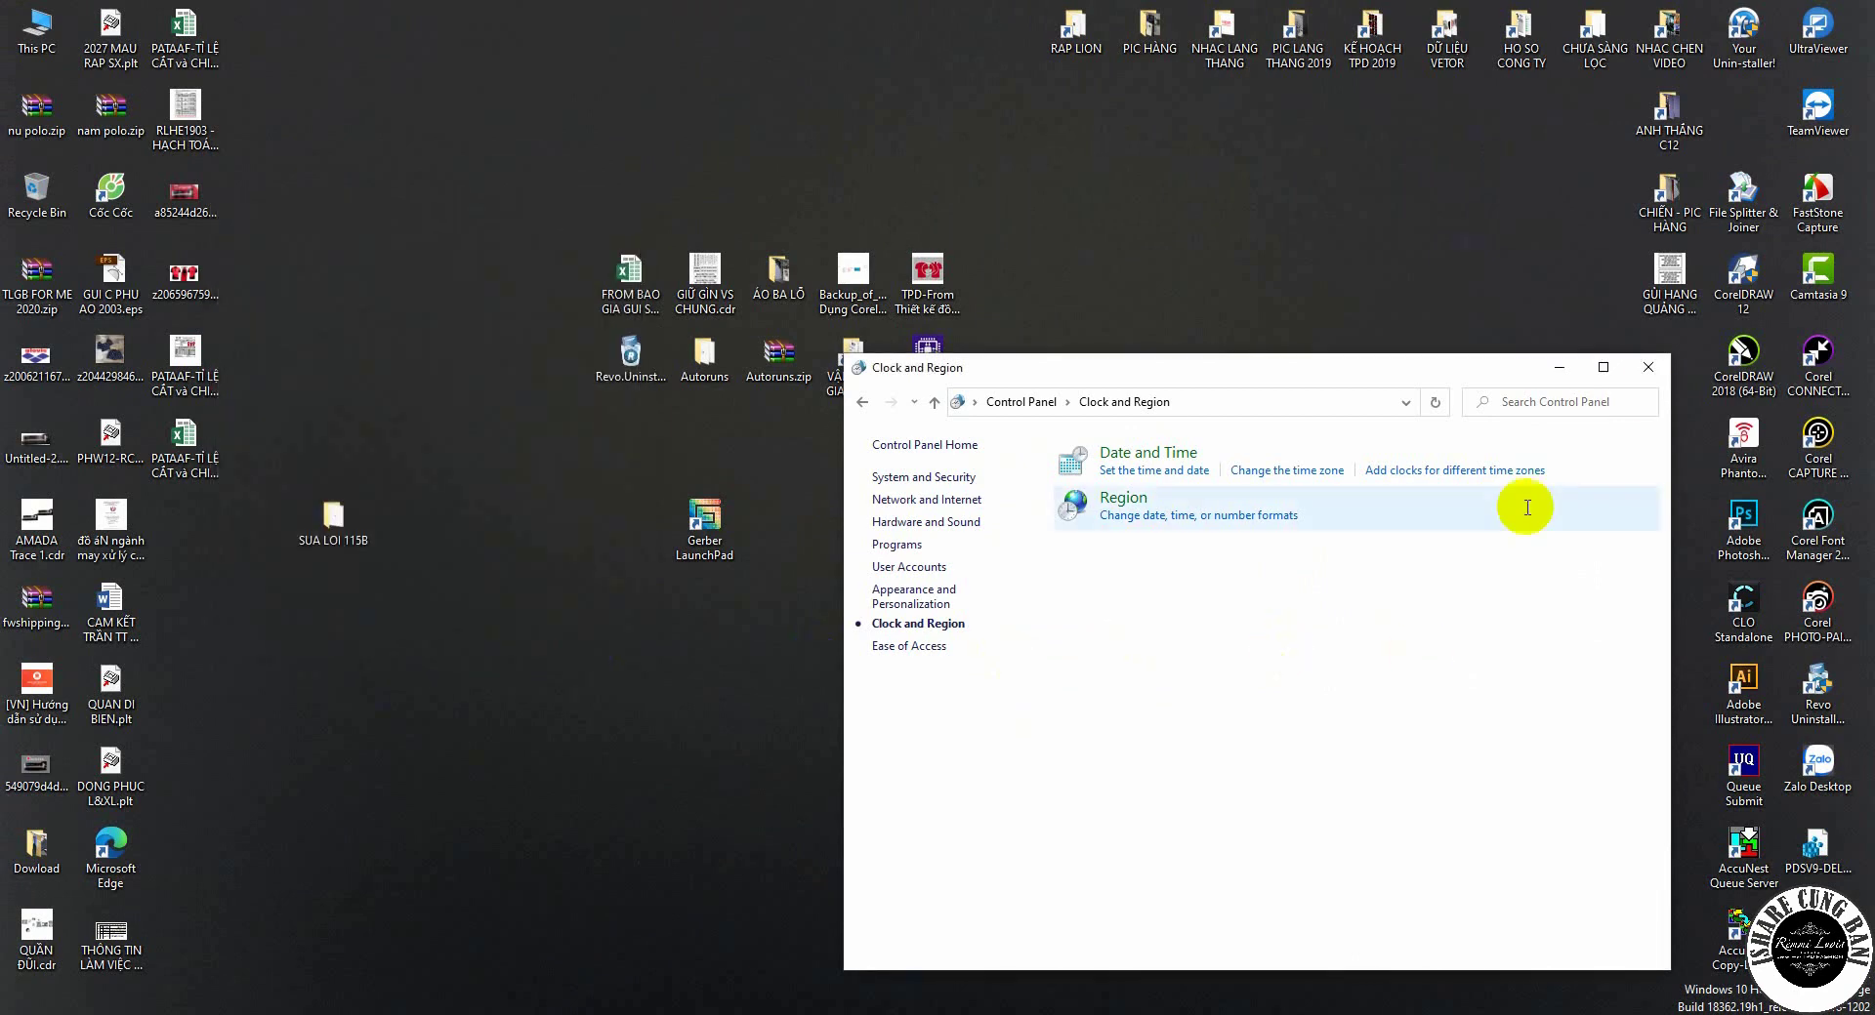
left_click(1648, 371)
- Refresh the desktop and move the Gerber LaunchPad shortcut beside the SUA LOI 115B folder
right_click(1221, 279)
left_click(1262, 366)
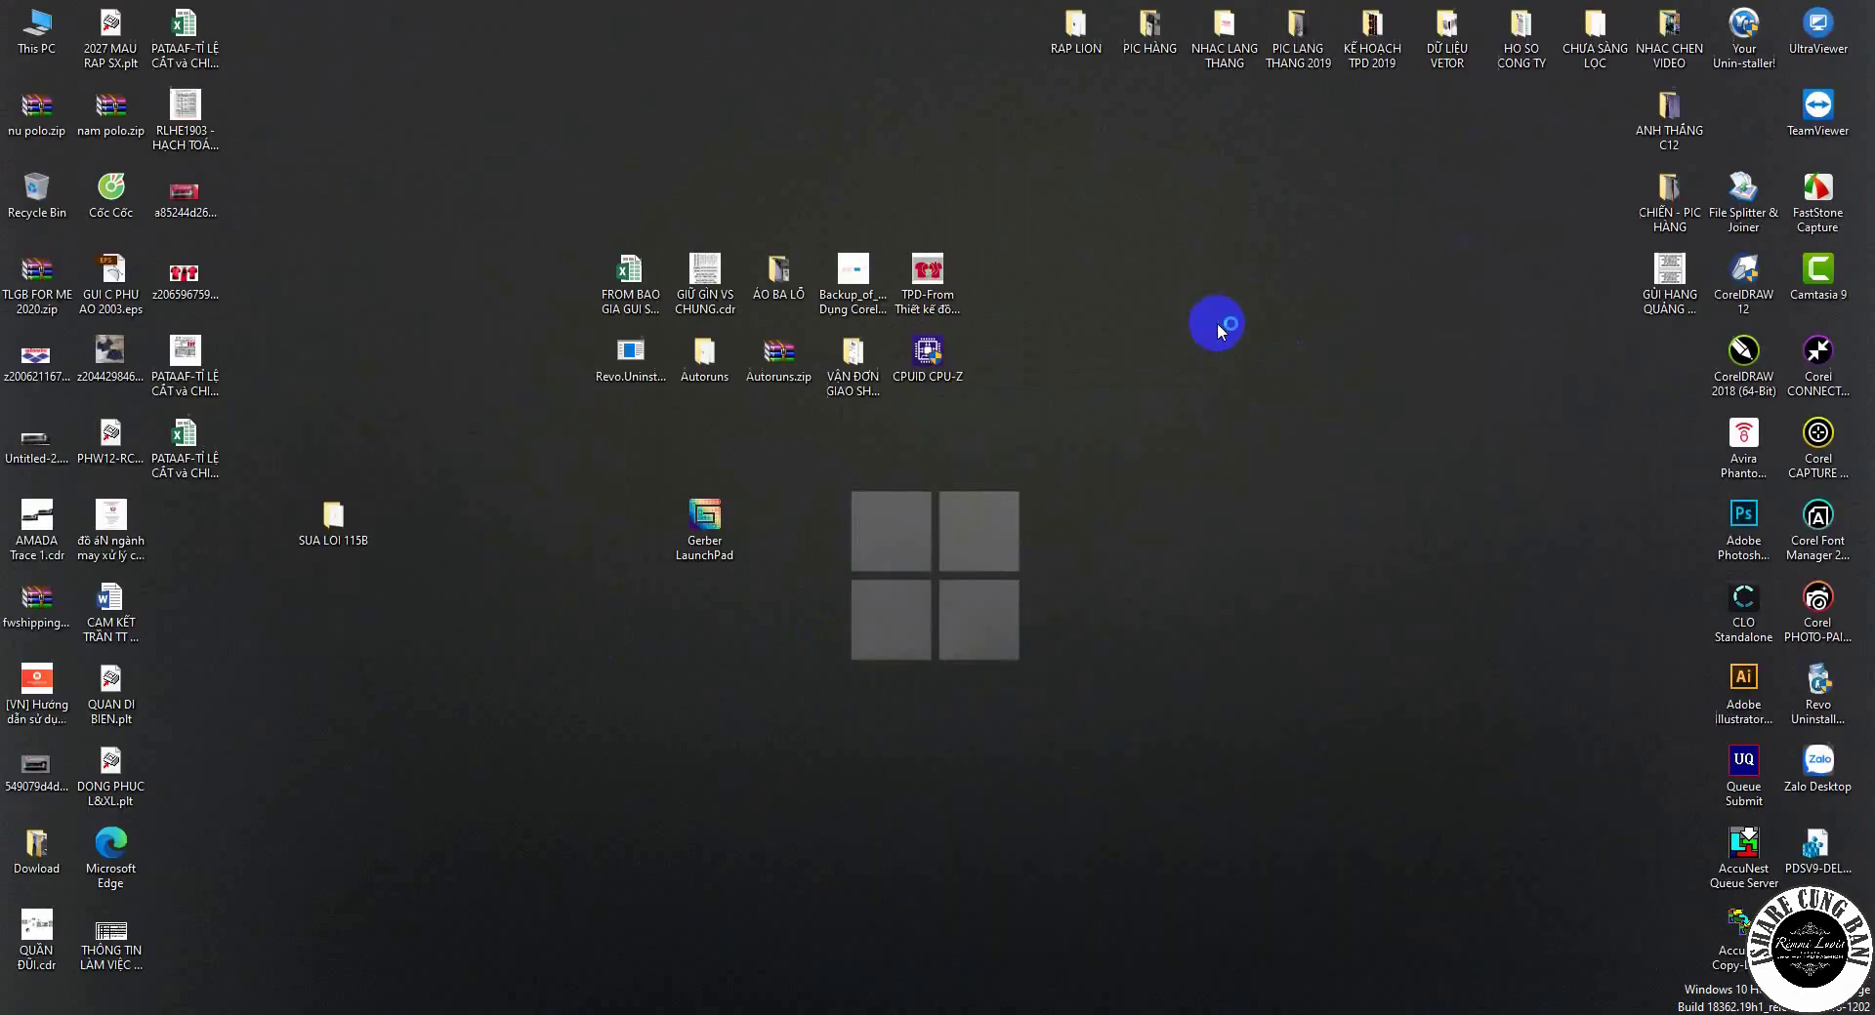
right_click(1217, 322)
left_click(1248, 394)
left_click(711, 554)
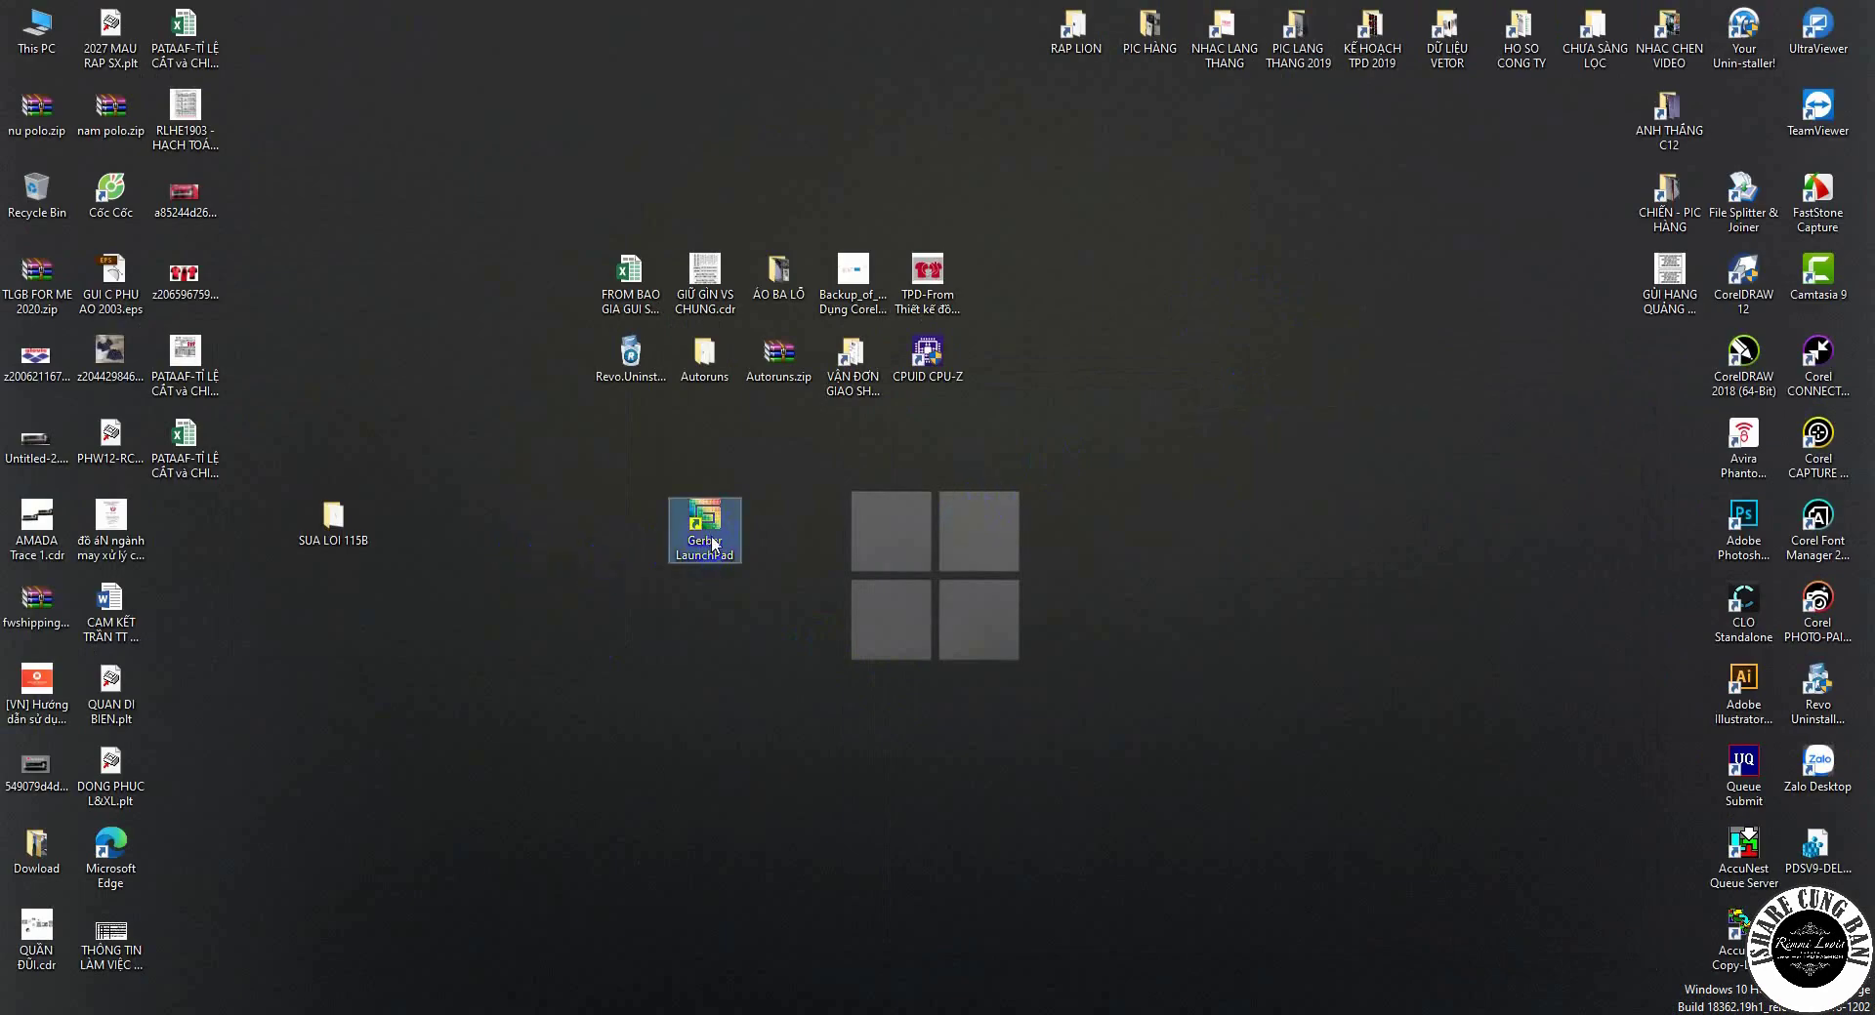
left_click_drag(713, 543, 416, 544)
left_click(546, 537)
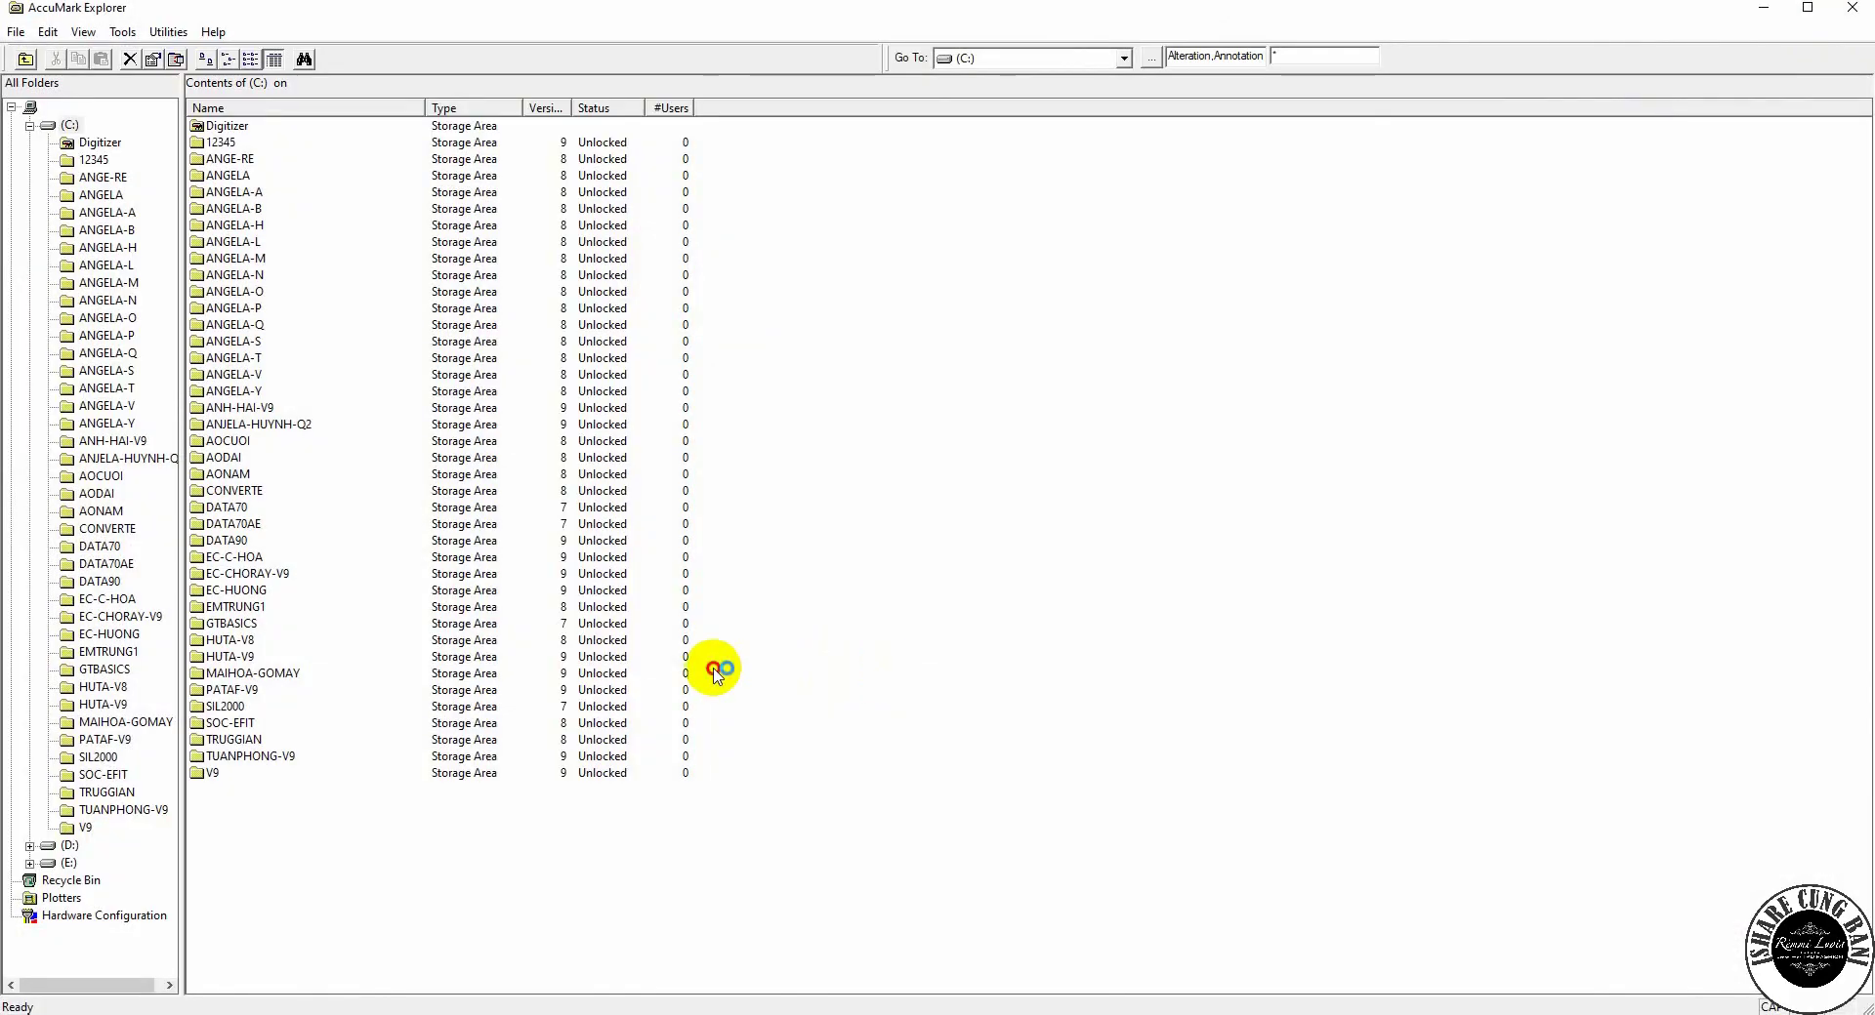
- Examine the contents of the V9 storage area in AccuMark Explorer, refresh the list, and minimize the window
double_click(210, 773)
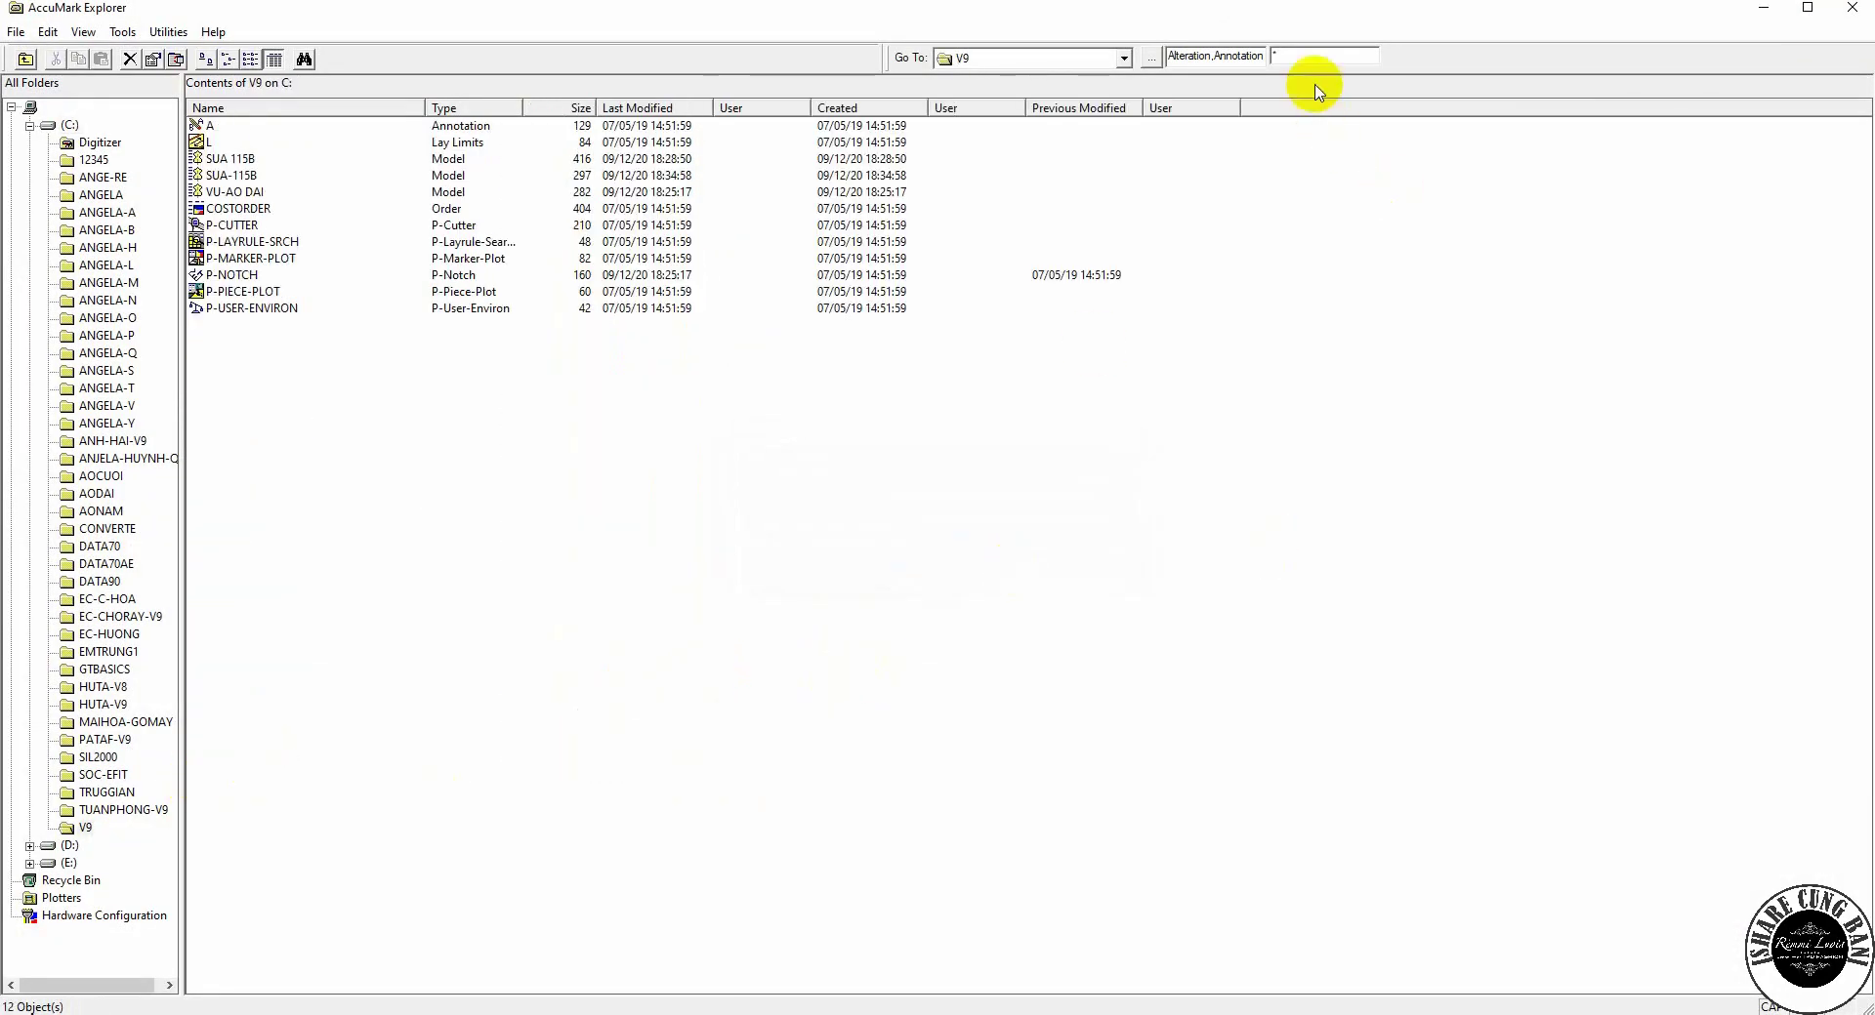
right_click(504, 469)
left_click(431, 589)
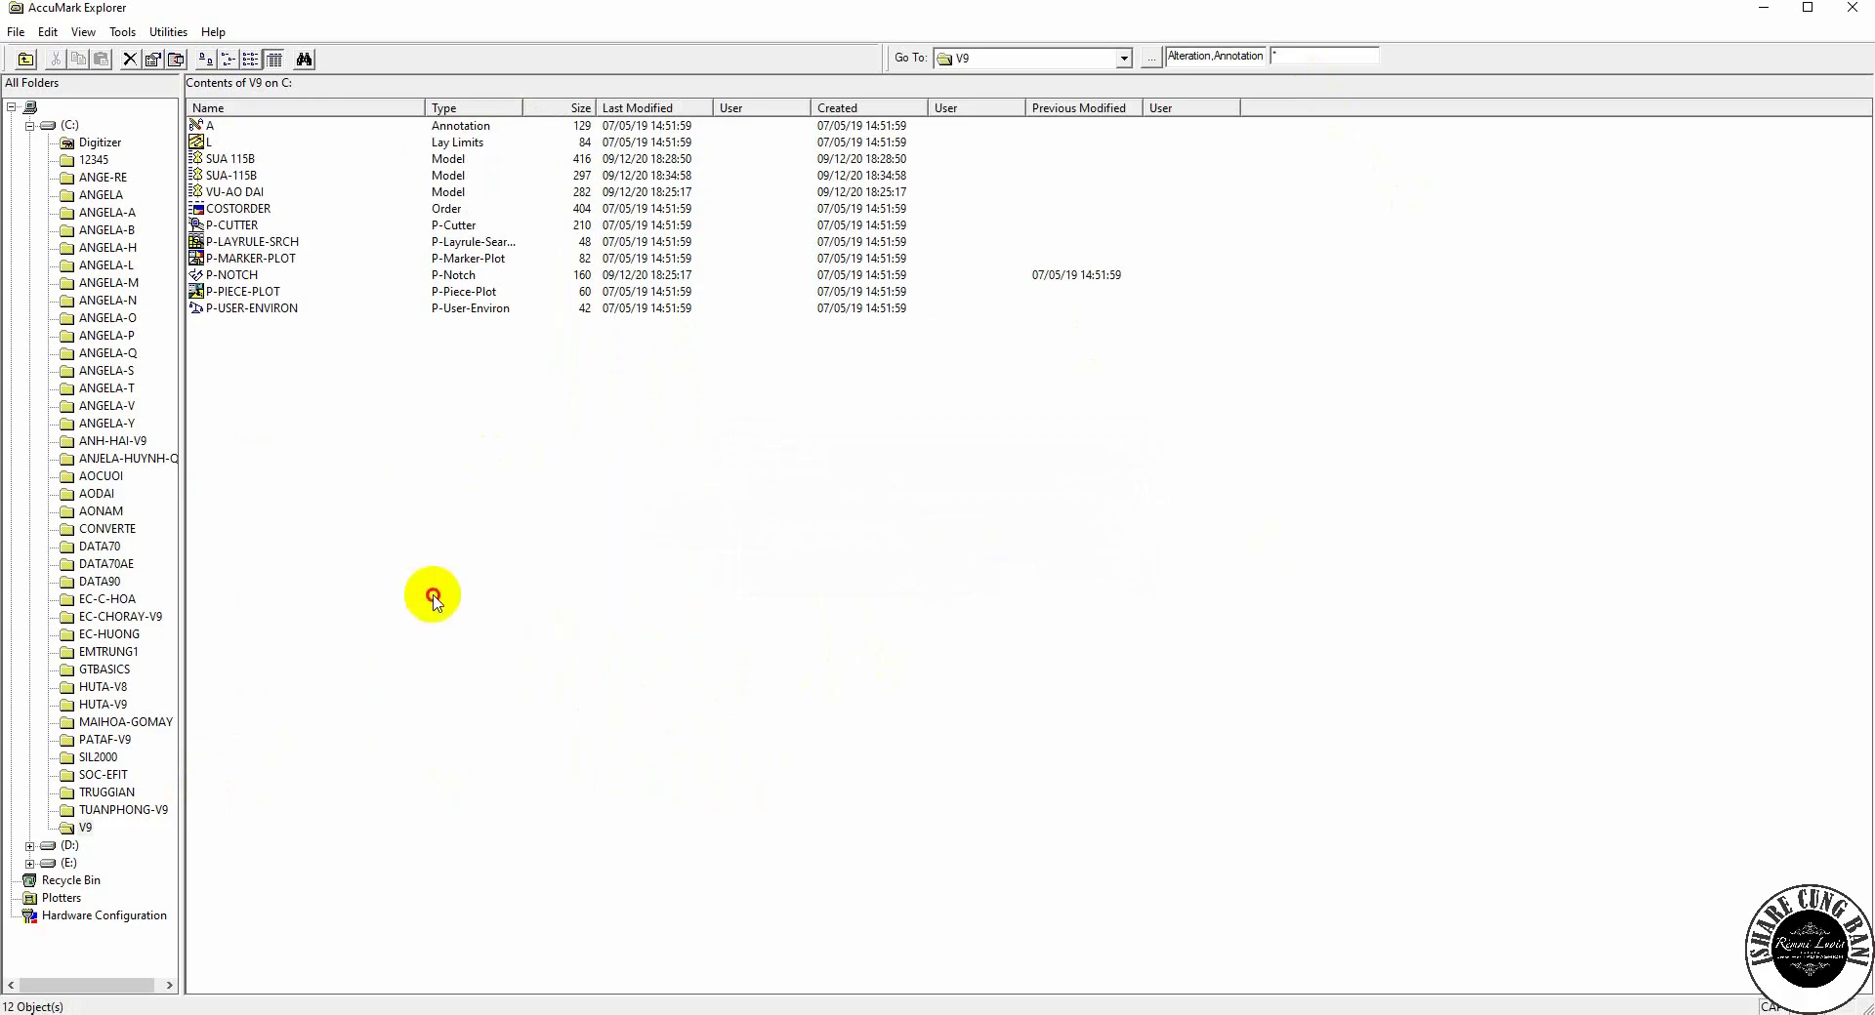
left_click(1765, 14)
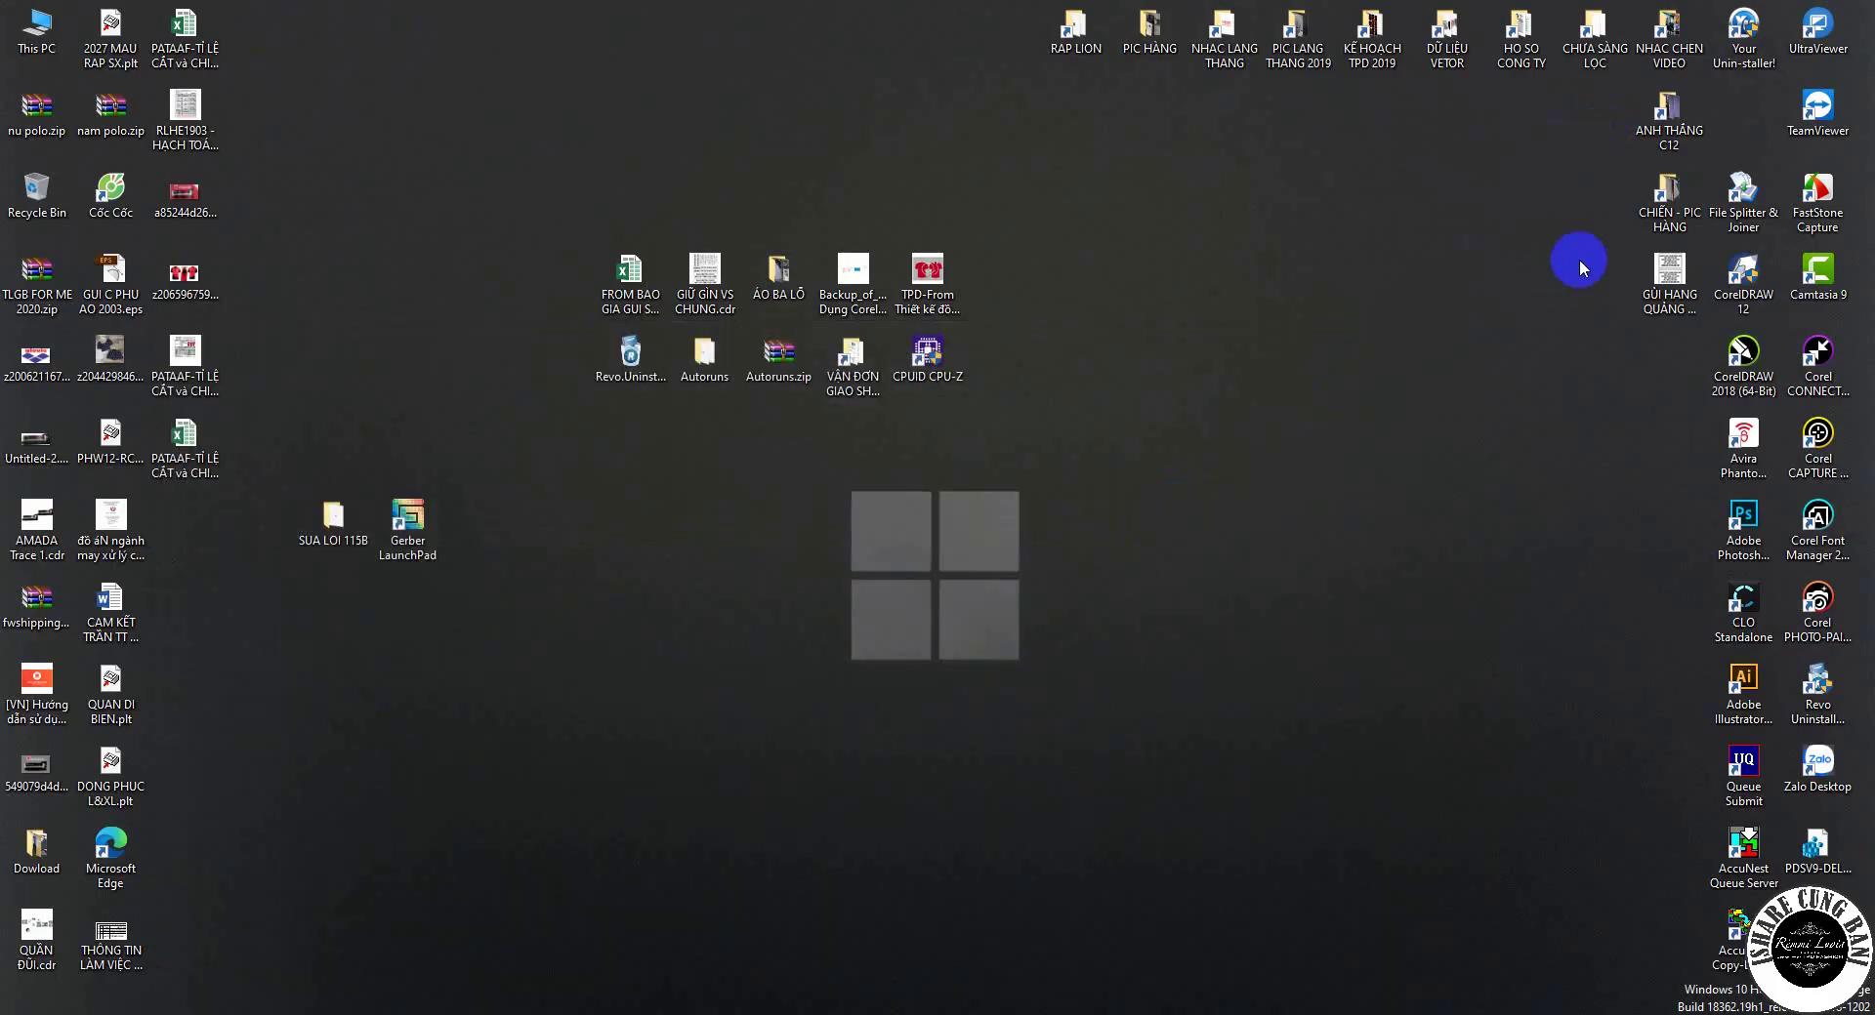
- Start the Data Conversion Utility from Gerber LaunchPad and switch it to Import to AccuMark mode
left_click(407, 543)
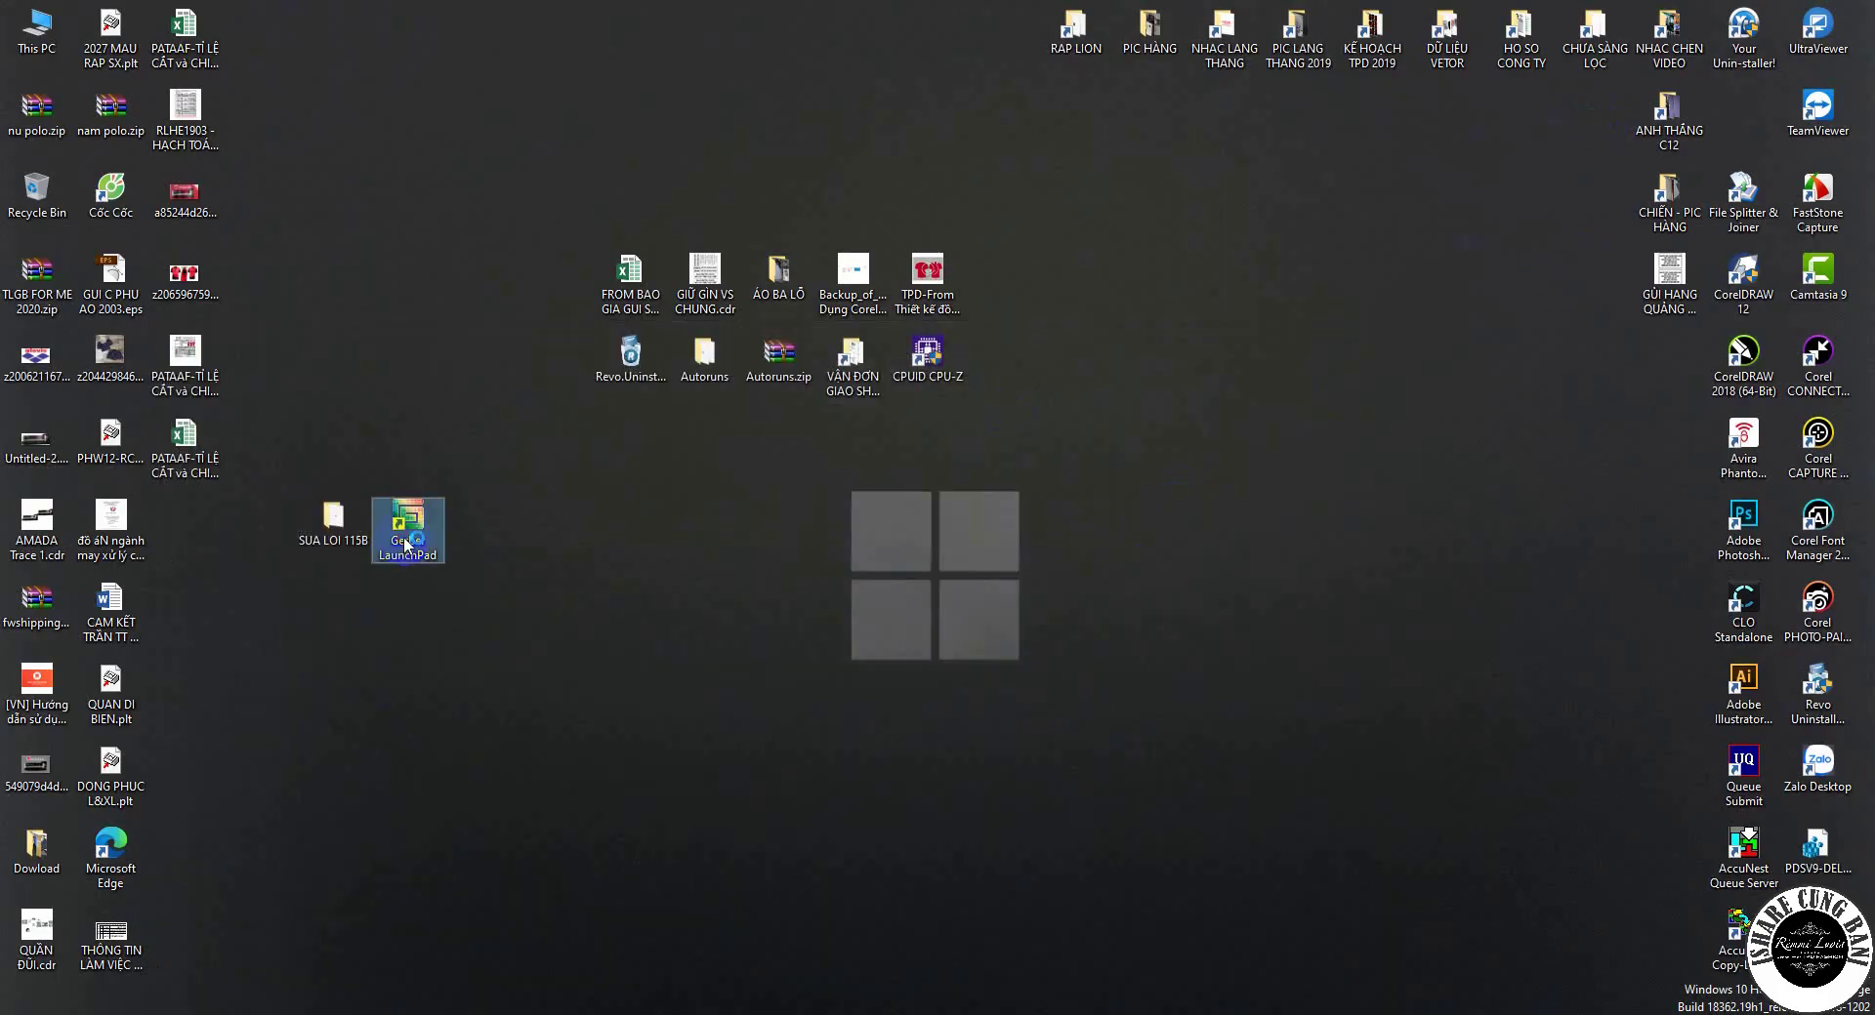
double_click(406, 543)
left_click(709, 606)
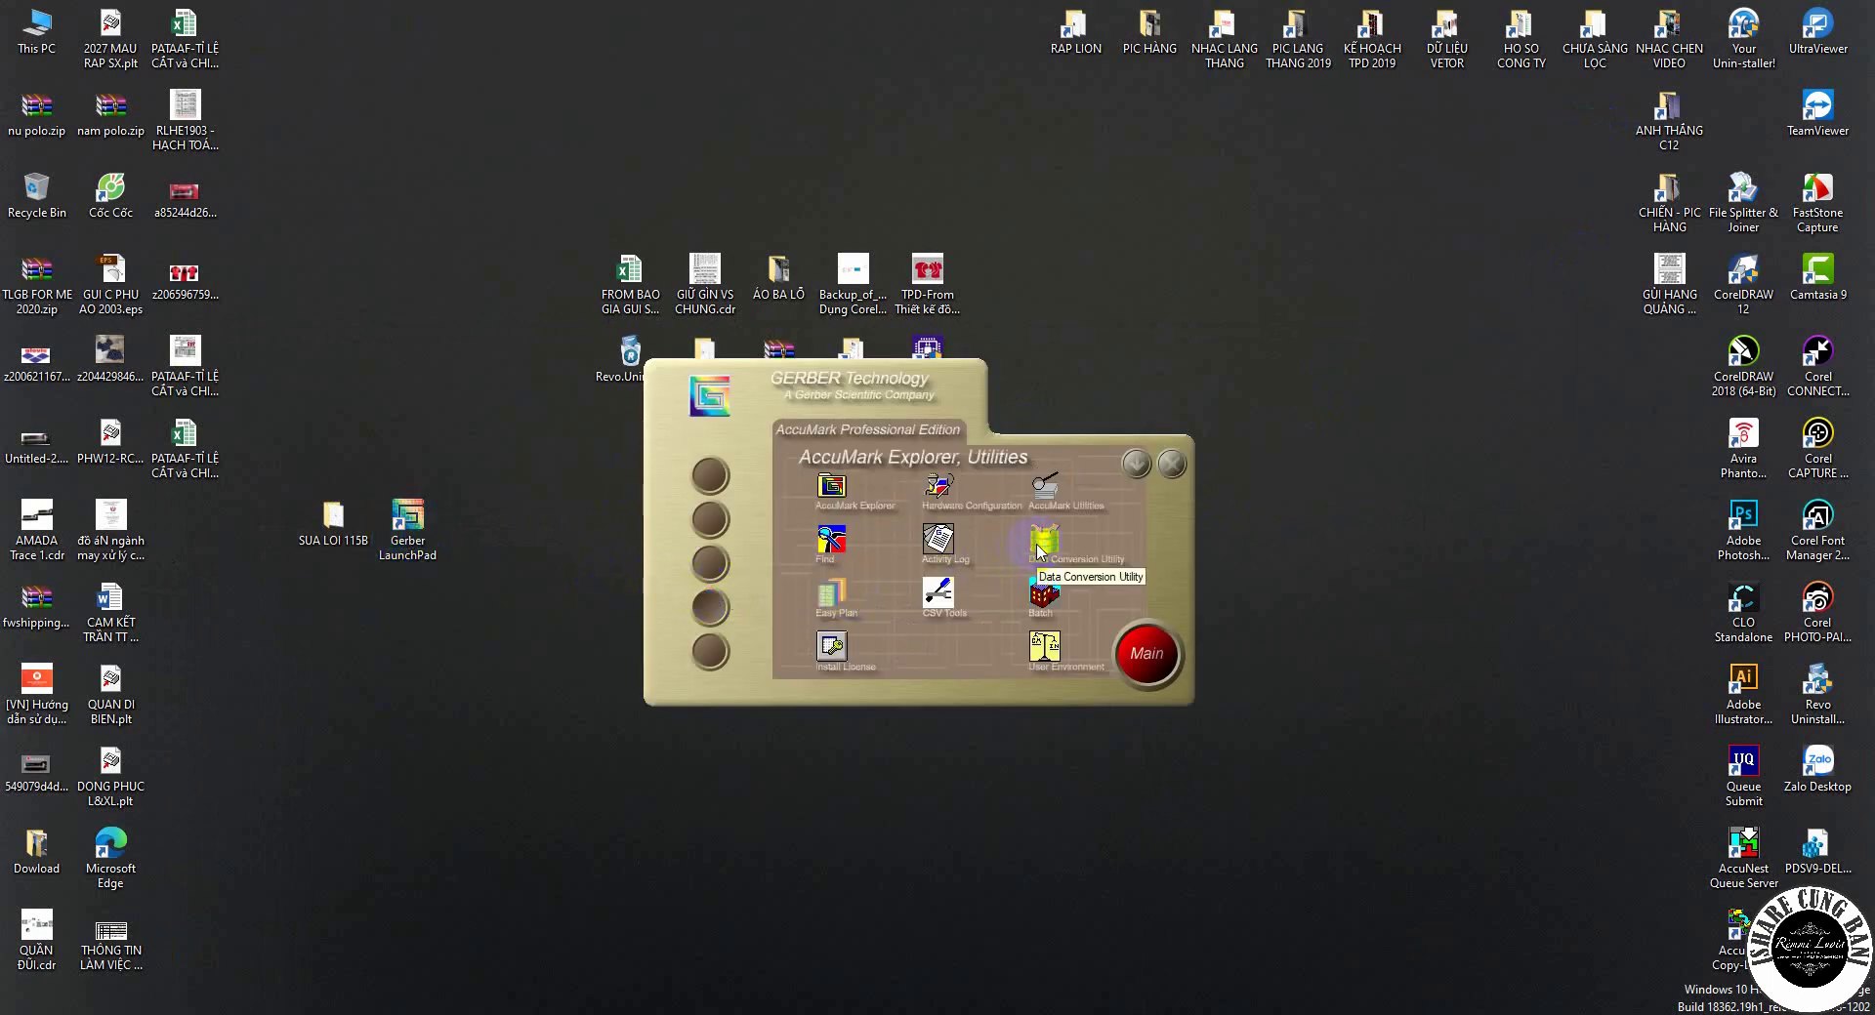
left_click(1133, 463)
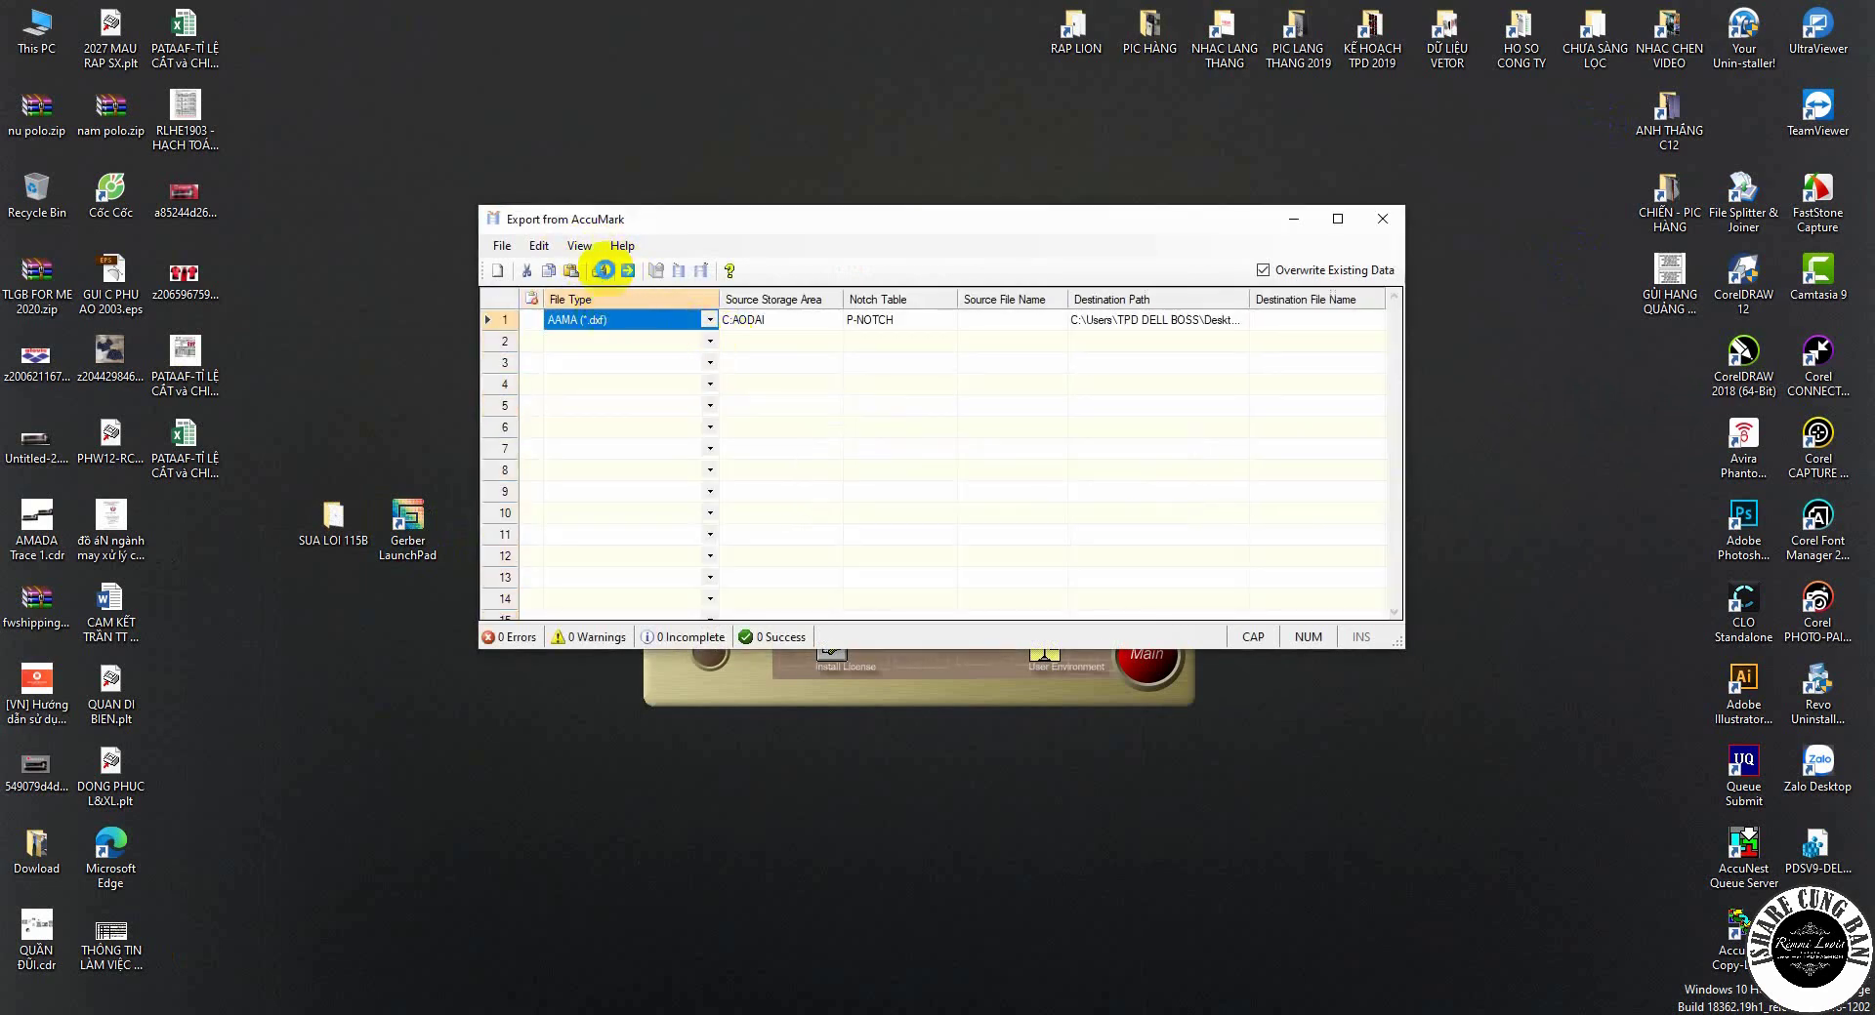
left_click(580, 249)
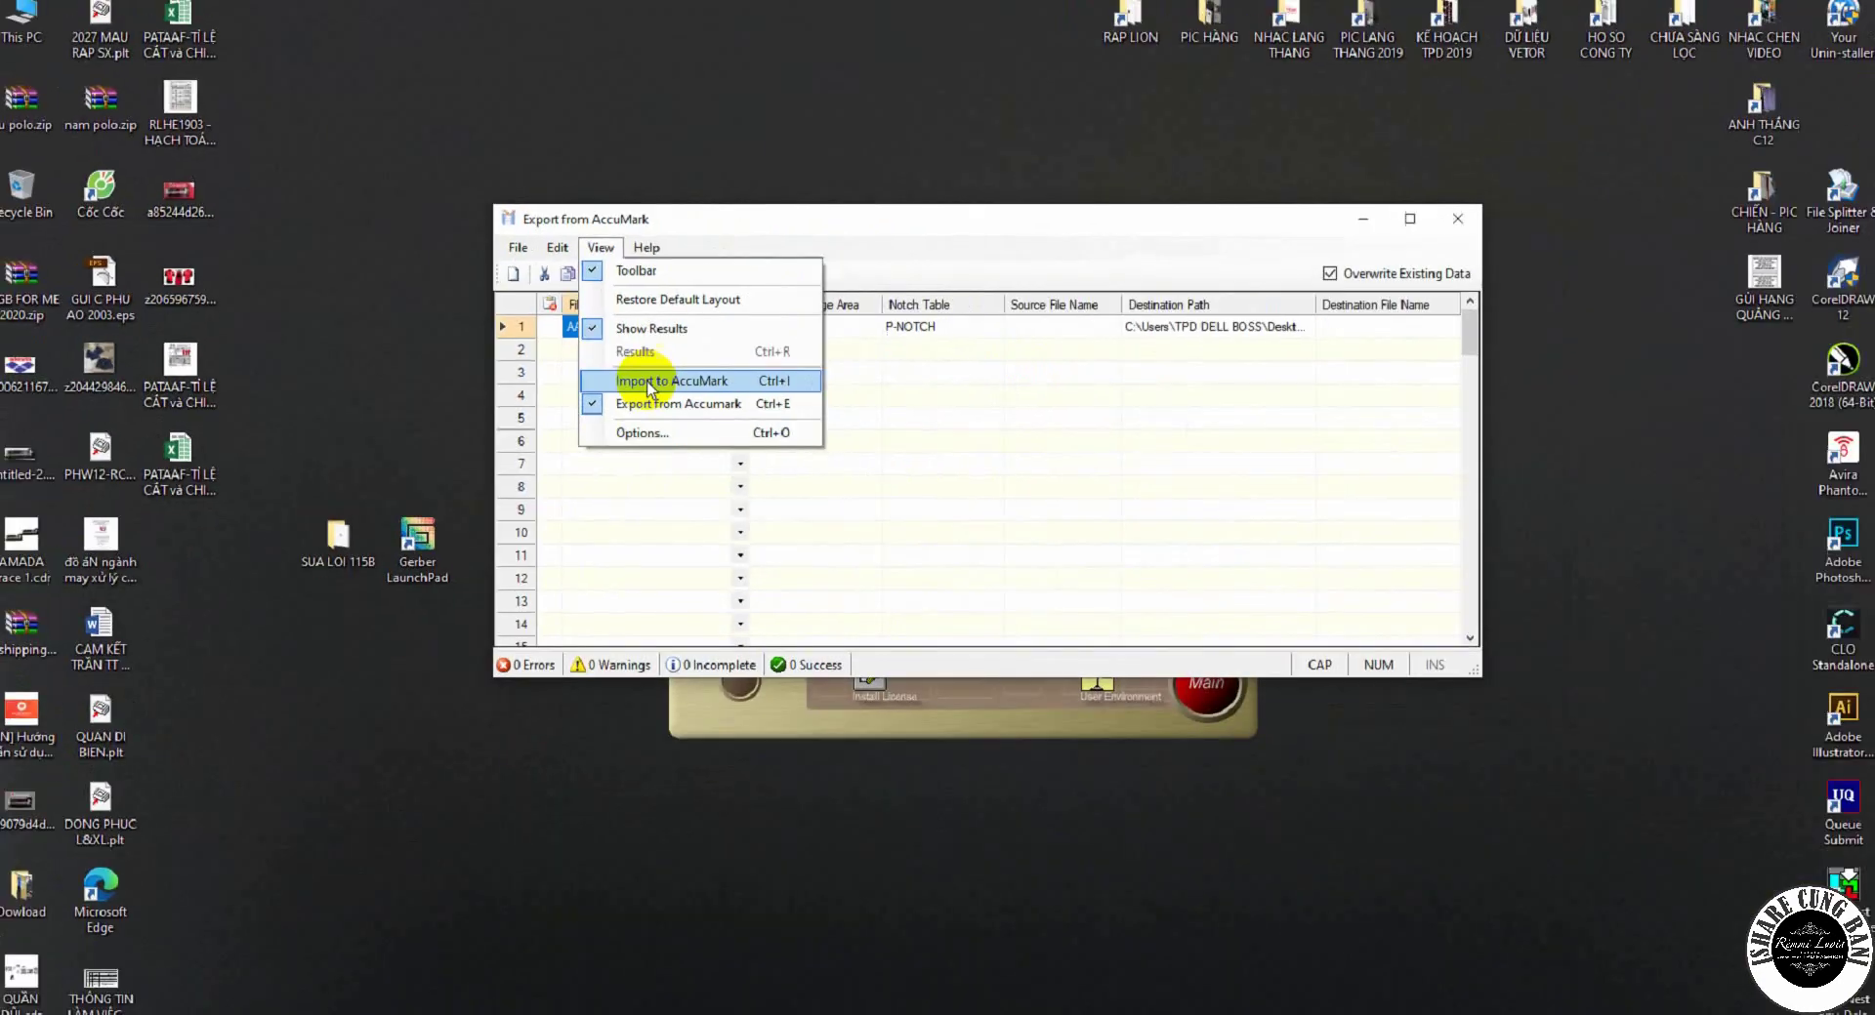
left_click(987, 523)
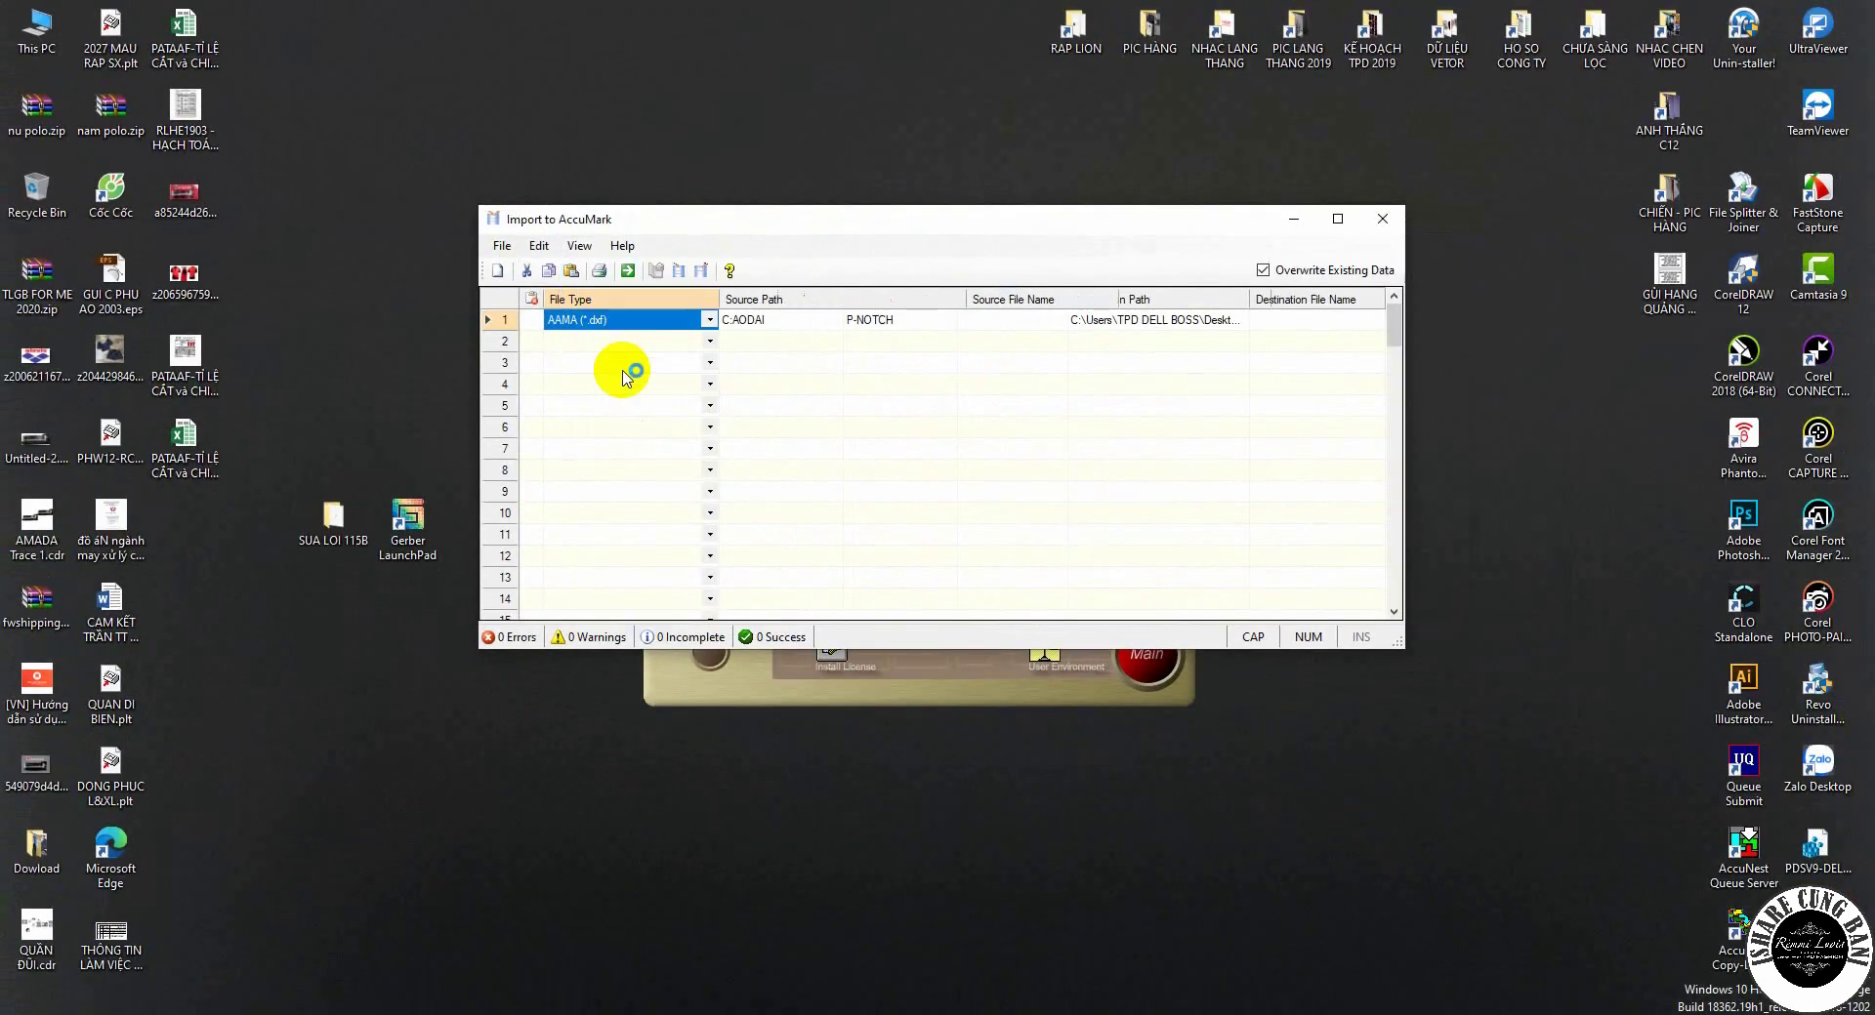
- Keep ASTM/AAMA (*.dxf) as the import file type and set the source path to the desktop folder SUA LOI 115B
left_click(710, 321)
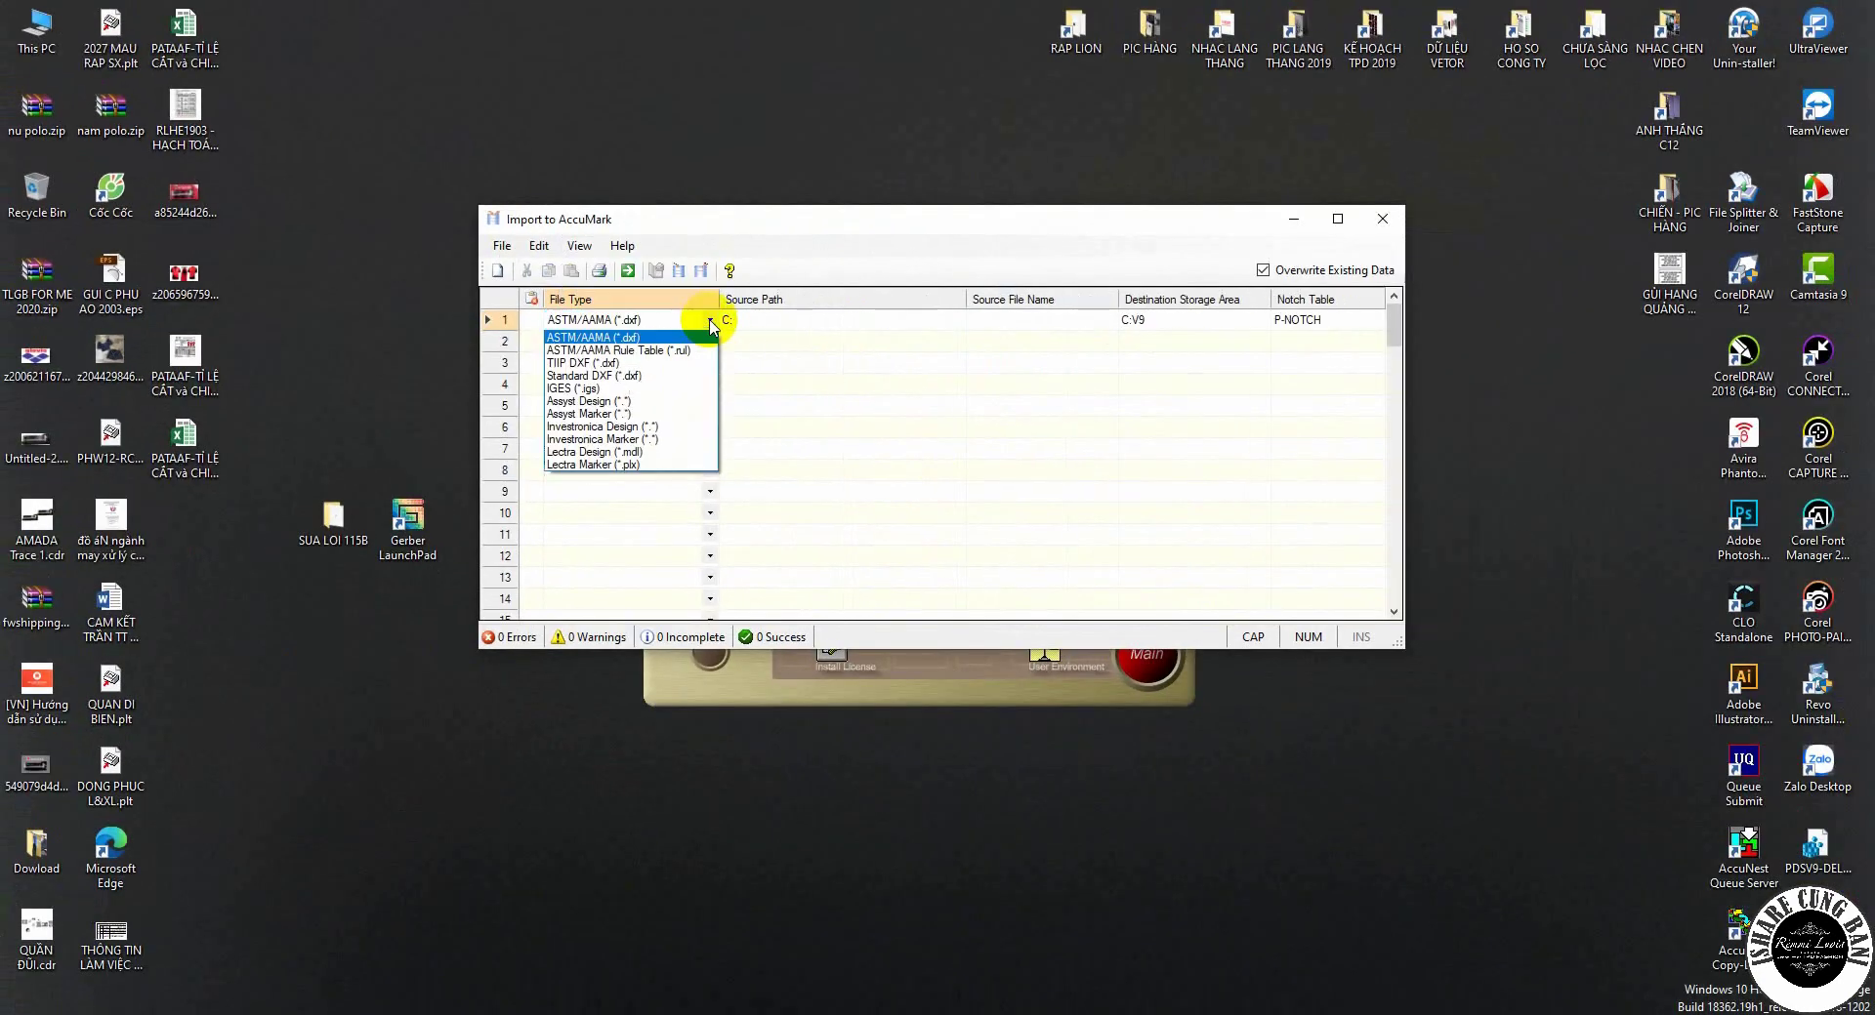
left_click(710, 322)
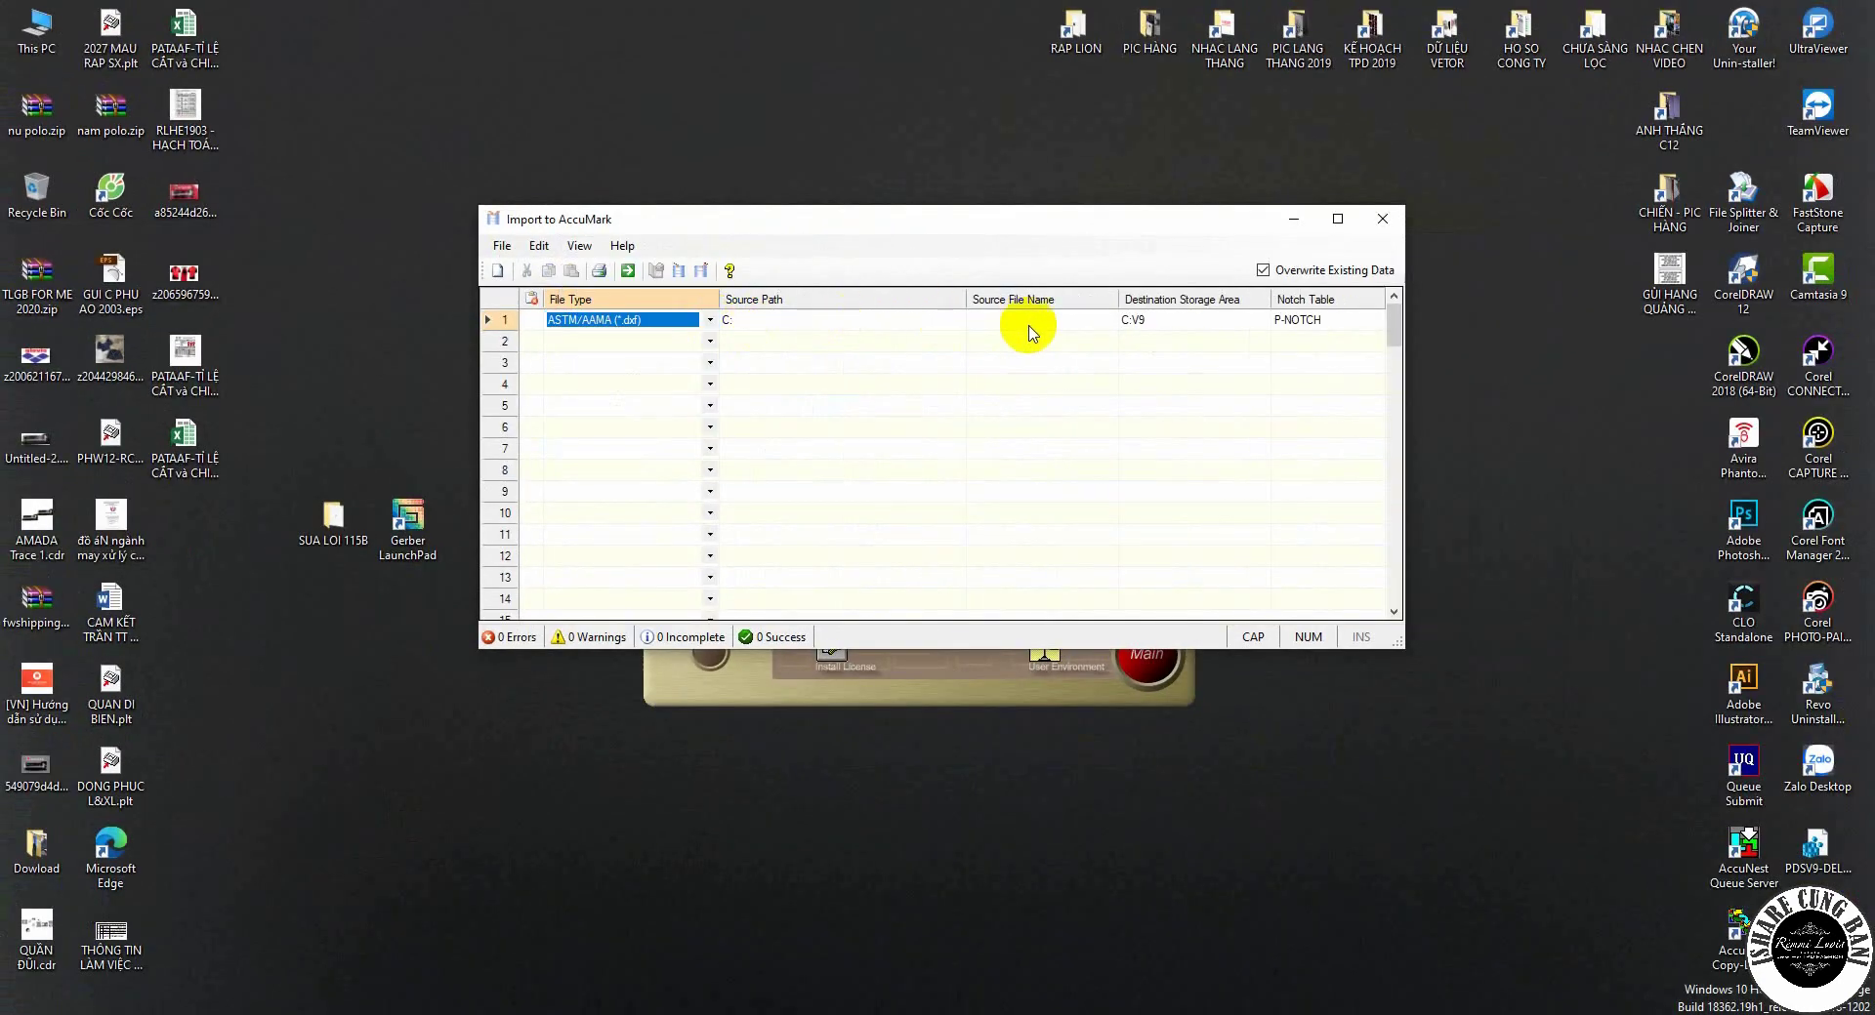
left_click(954, 321)
left_click(954, 321)
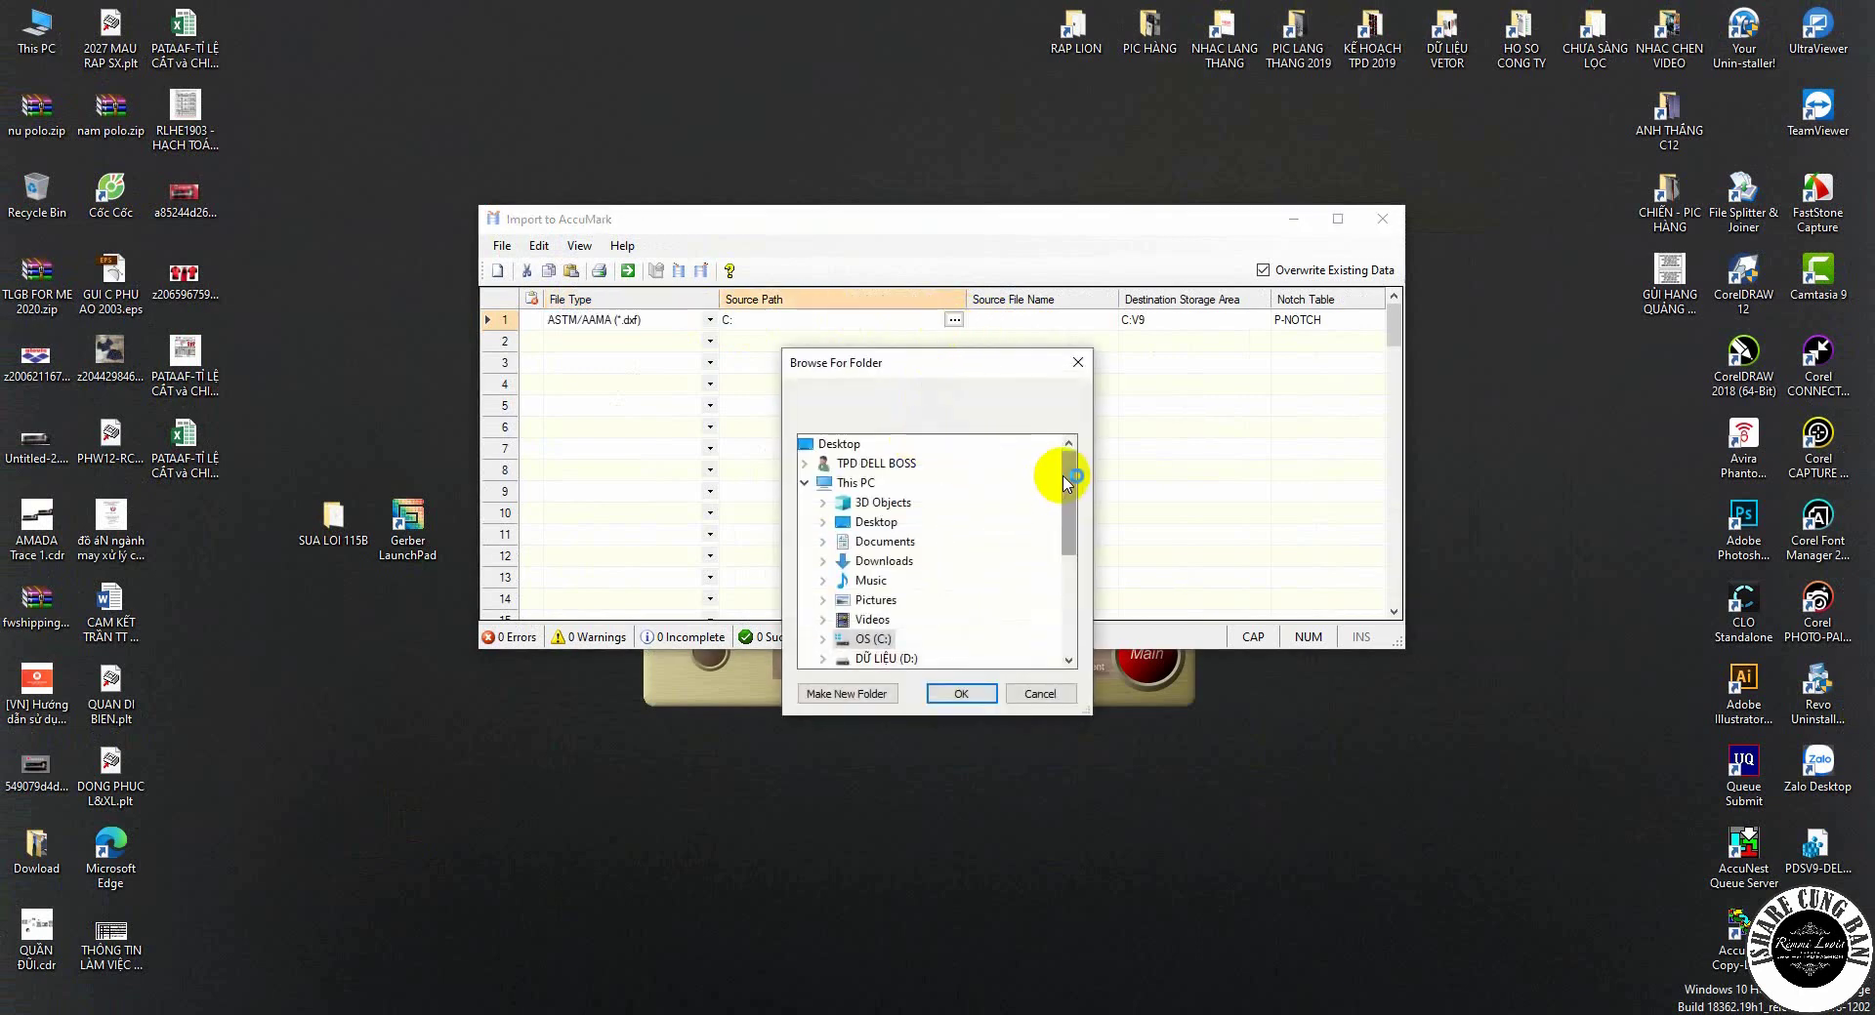
left_click_drag(1064, 473, 1065, 593)
left_click(864, 658)
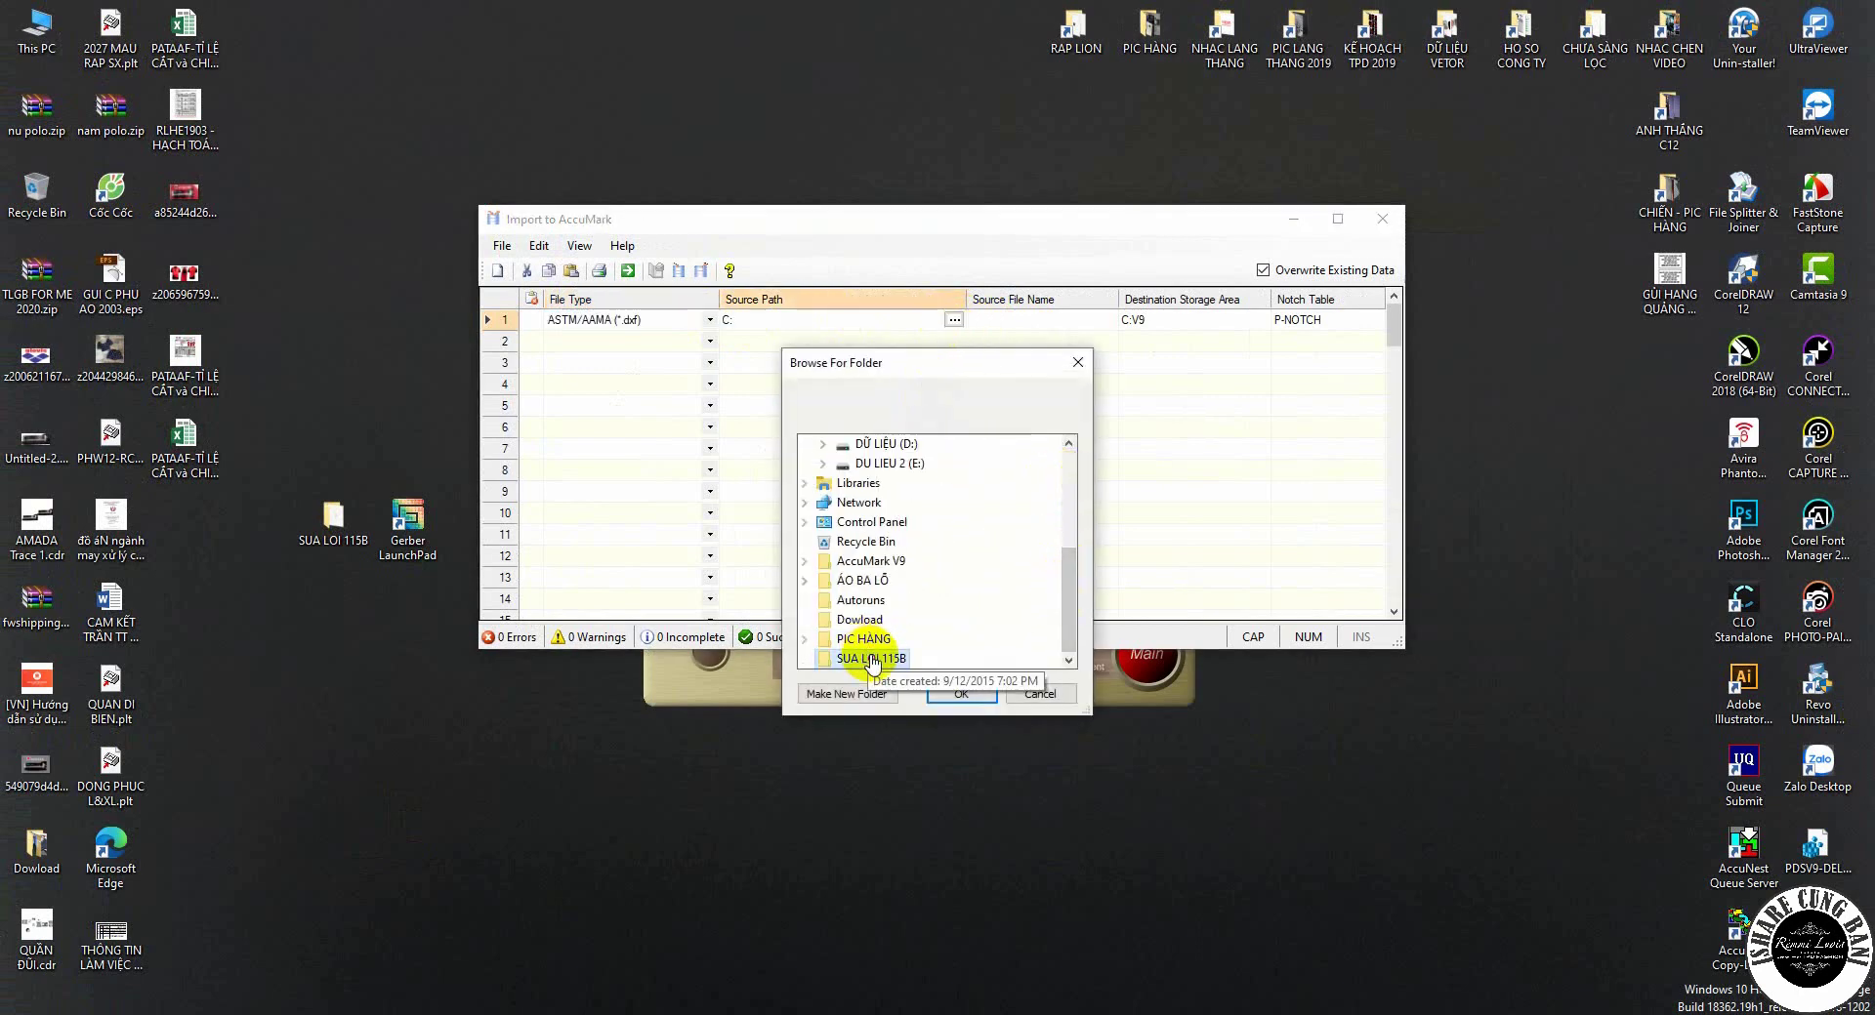
left_click(957, 693)
- Choose SUA LOI 115B.dxf as the source file of the import row
left_click(1100, 322)
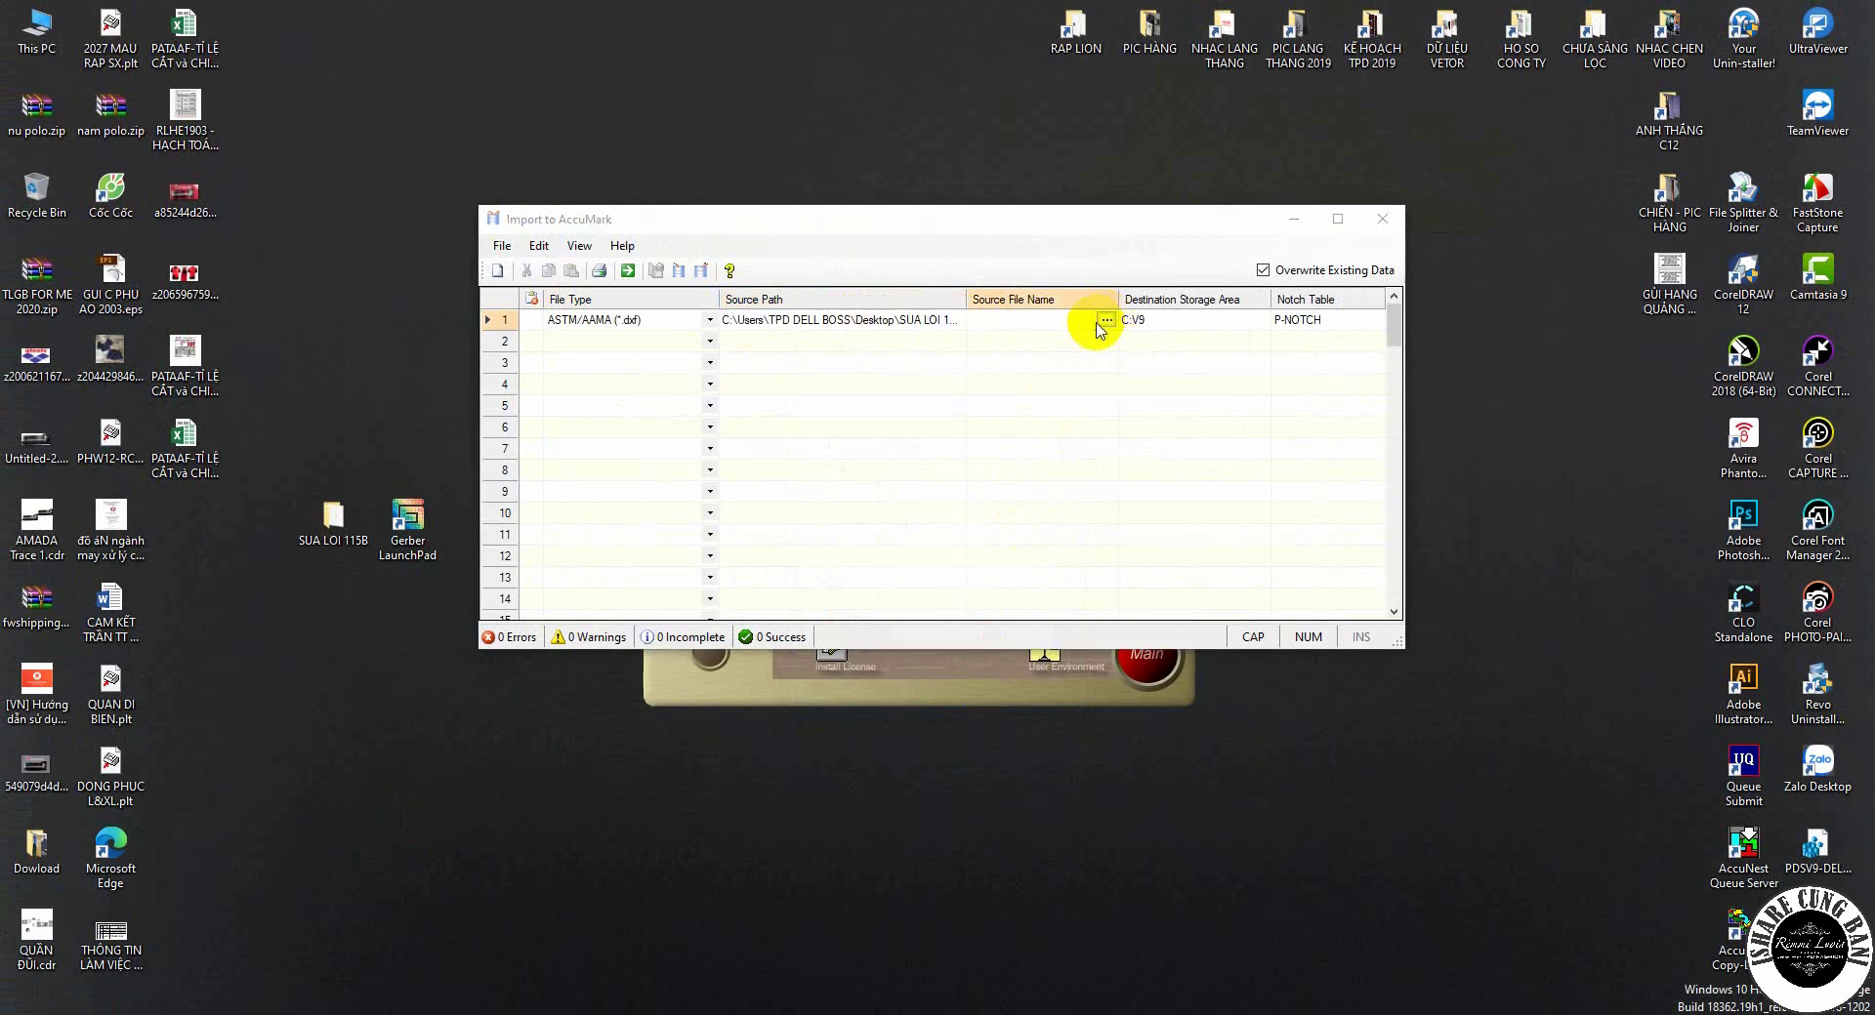
left_click(1110, 322)
left_click(713, 376)
left_click(1247, 728)
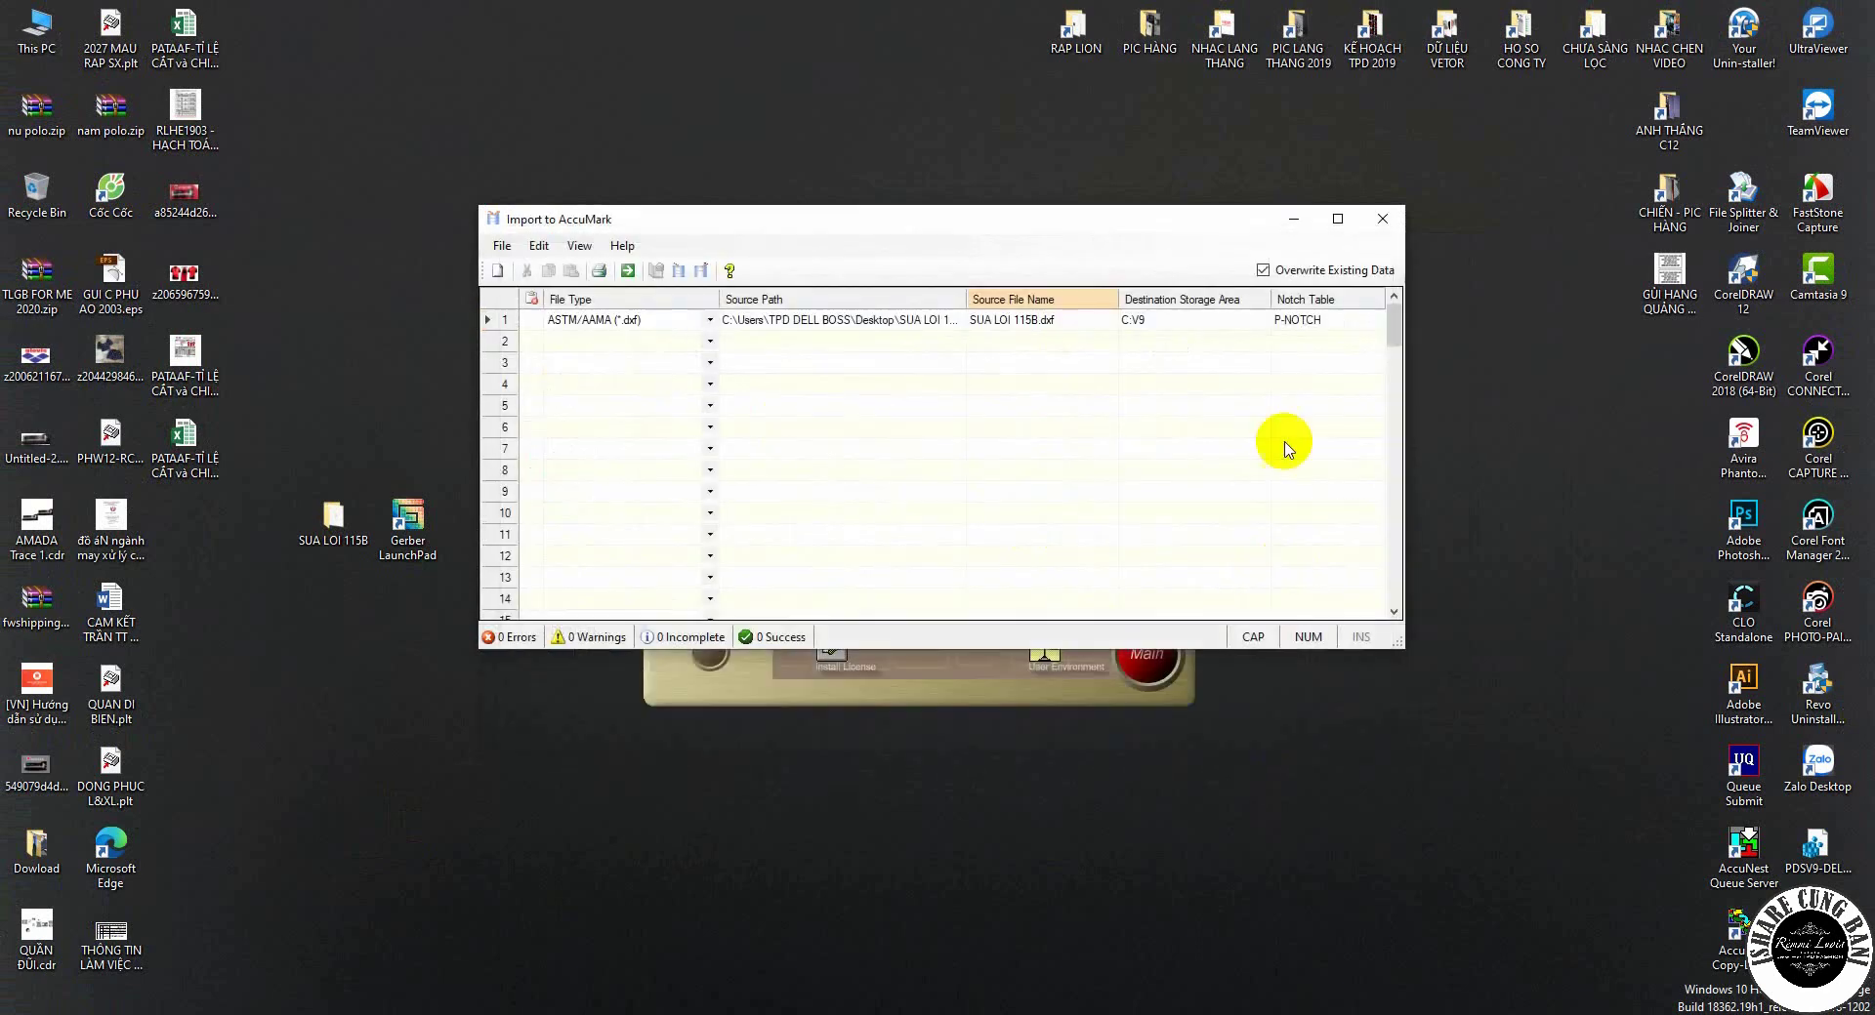
- Choose V9 on drive C as the destination storage area, and look at that storage area in AccuMark Explorer
left_click(1260, 321)
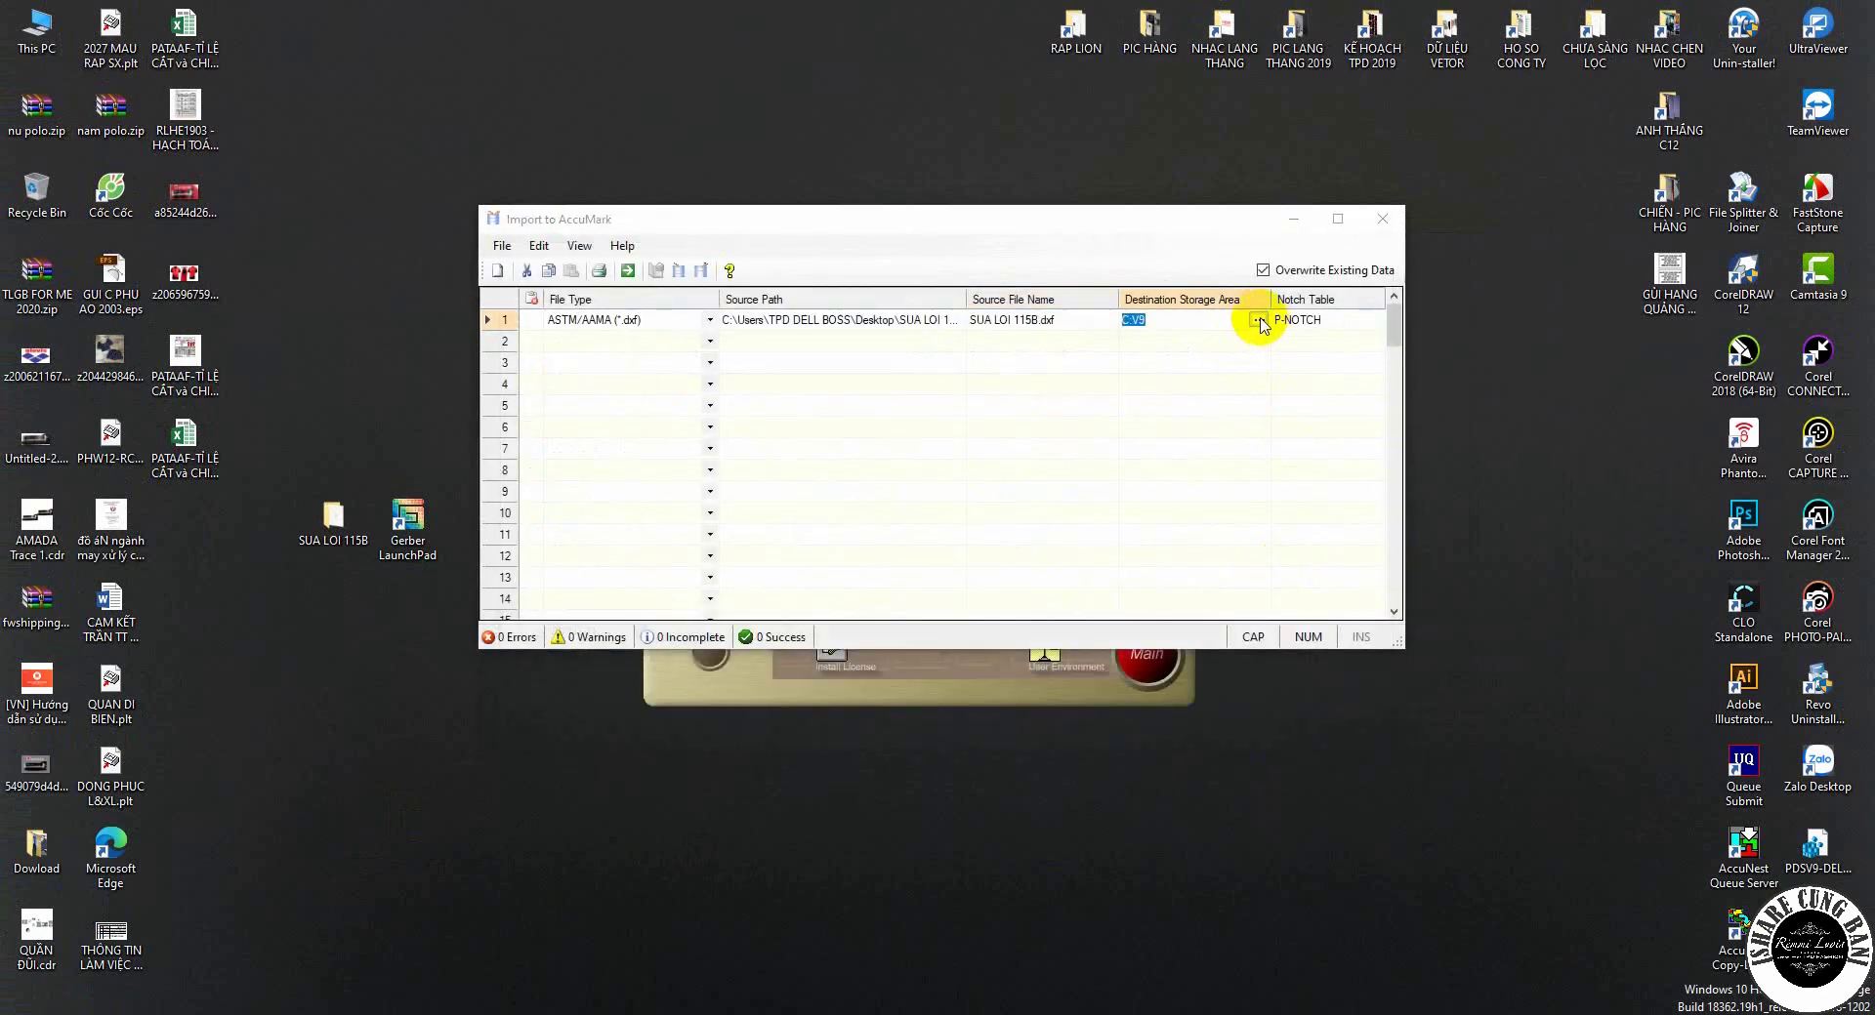
left_click(1258, 321)
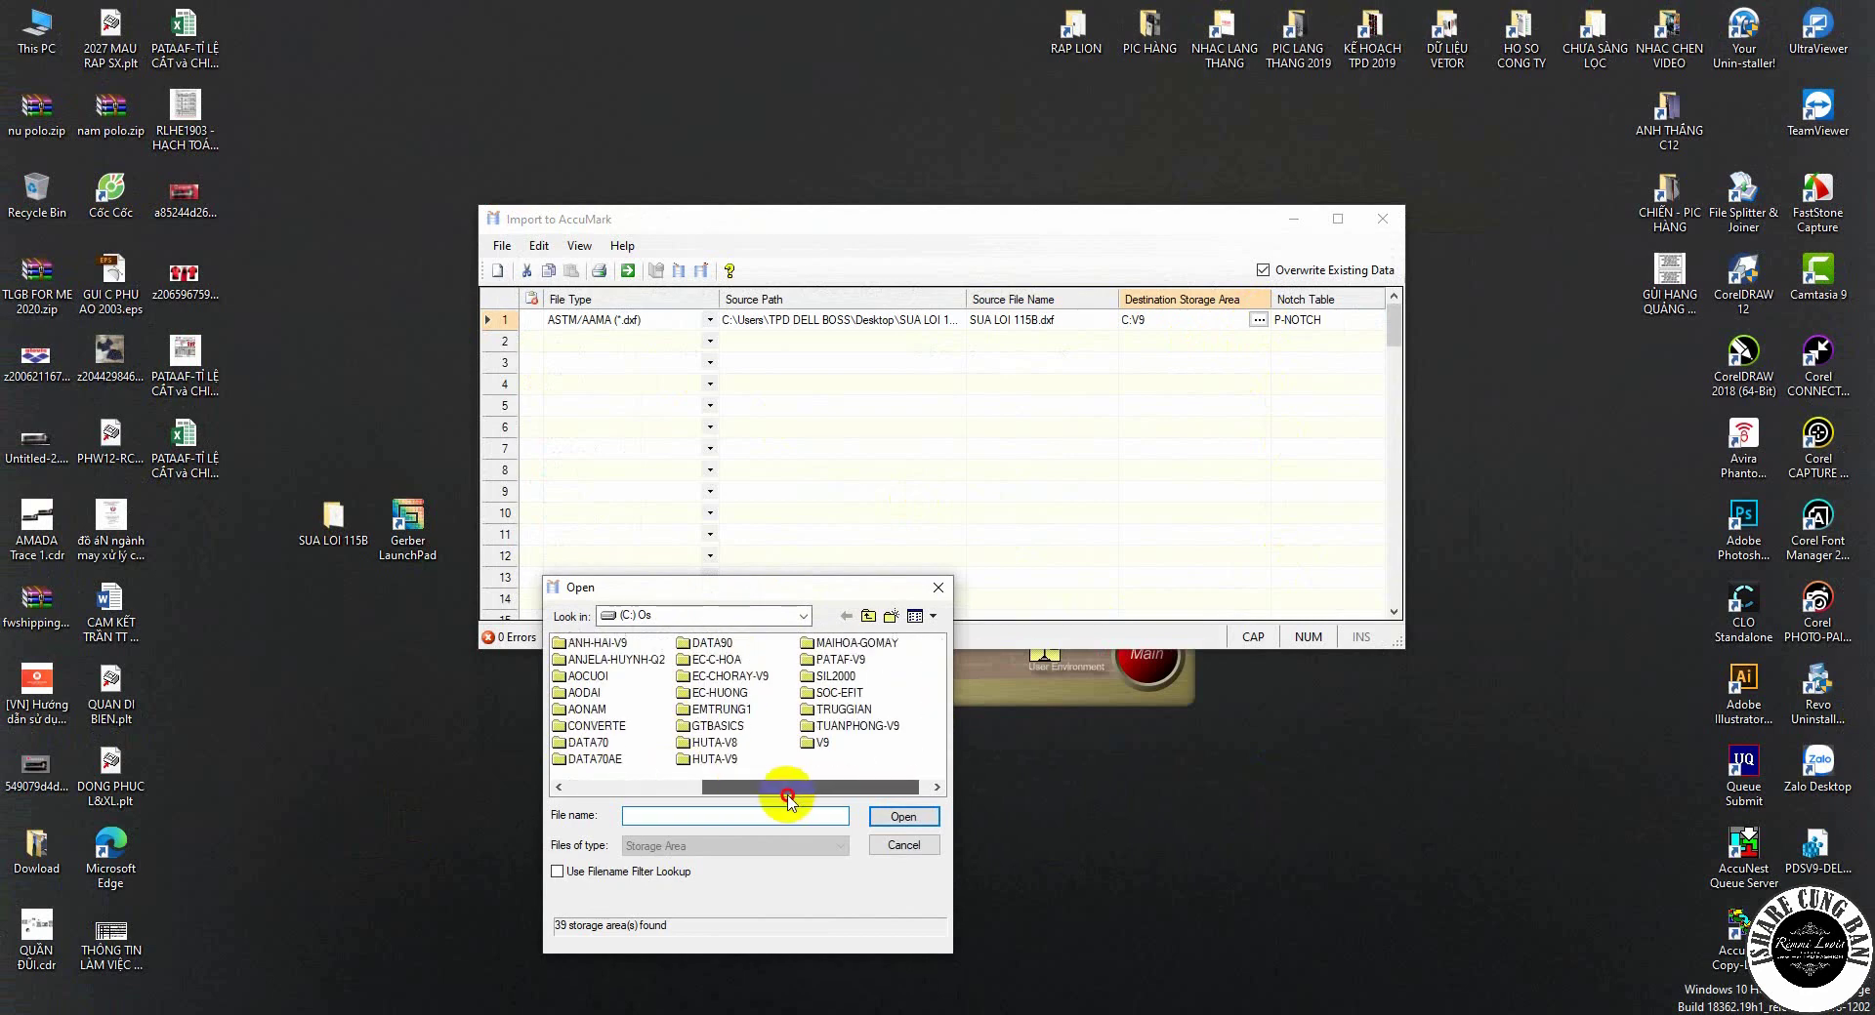
left_click(822, 744)
left_click(899, 818)
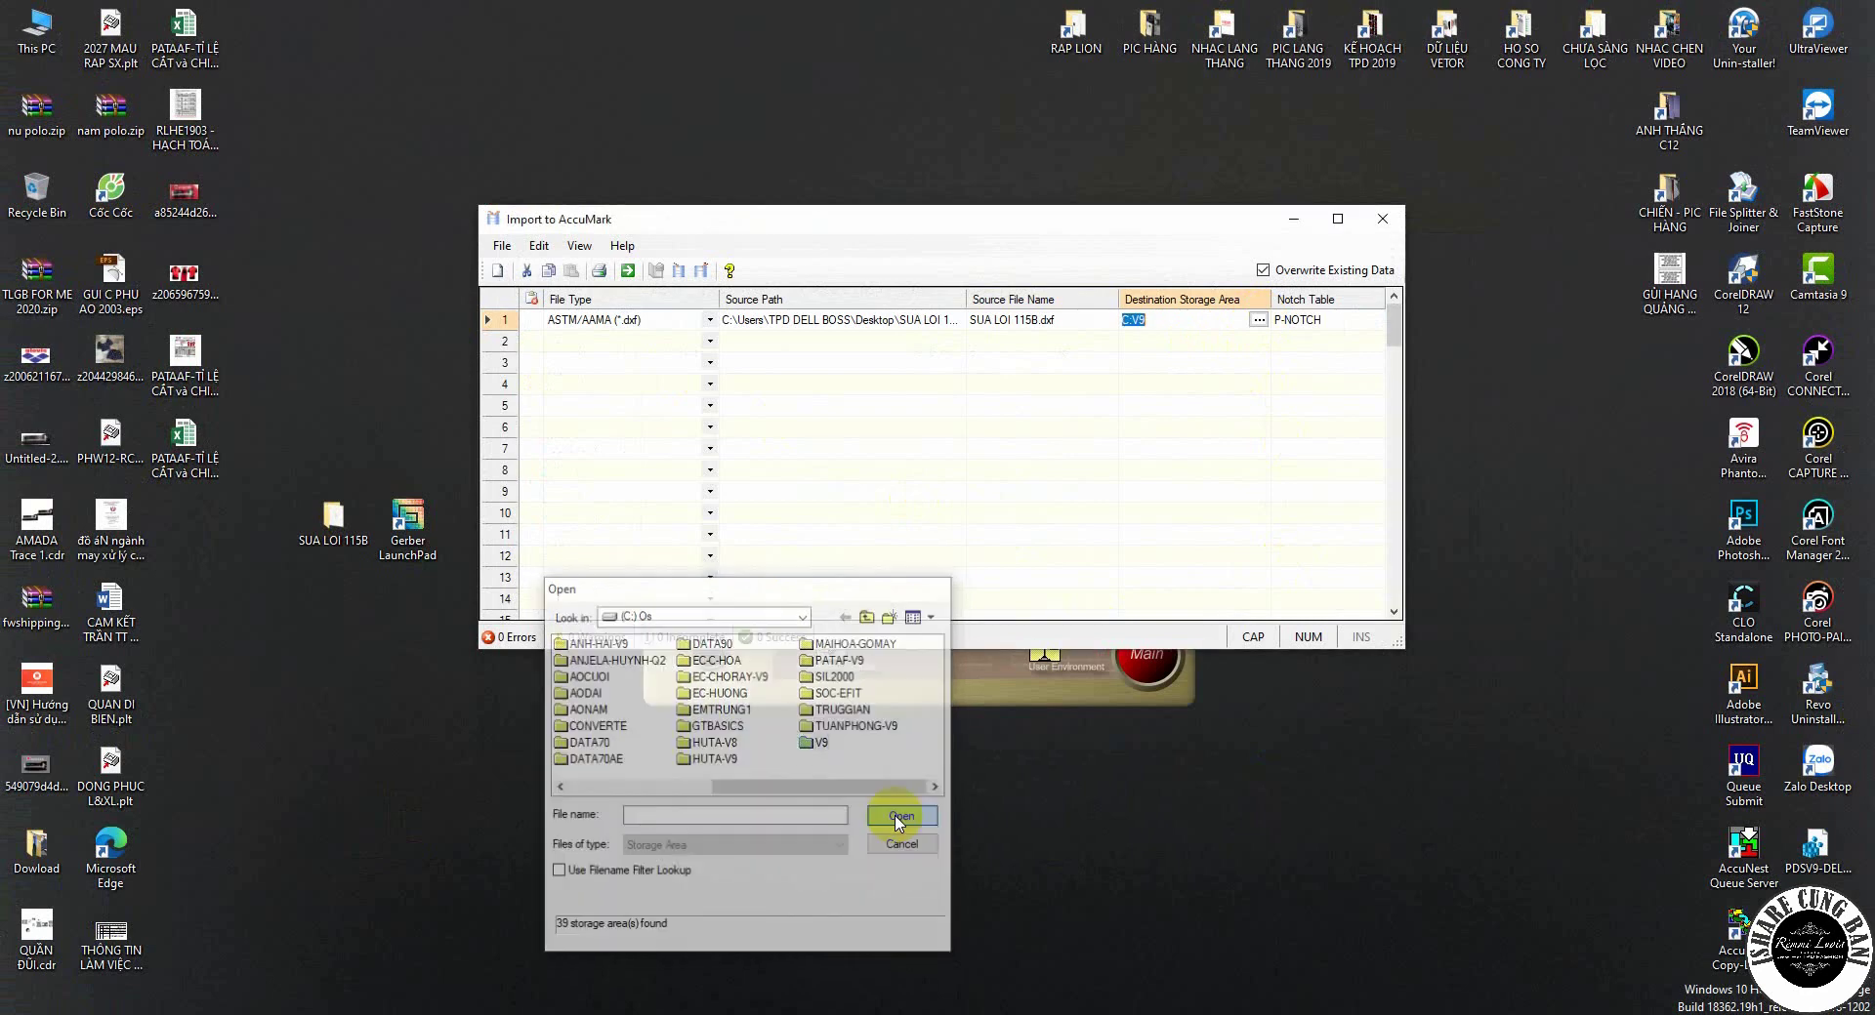
left_click(532, 996)
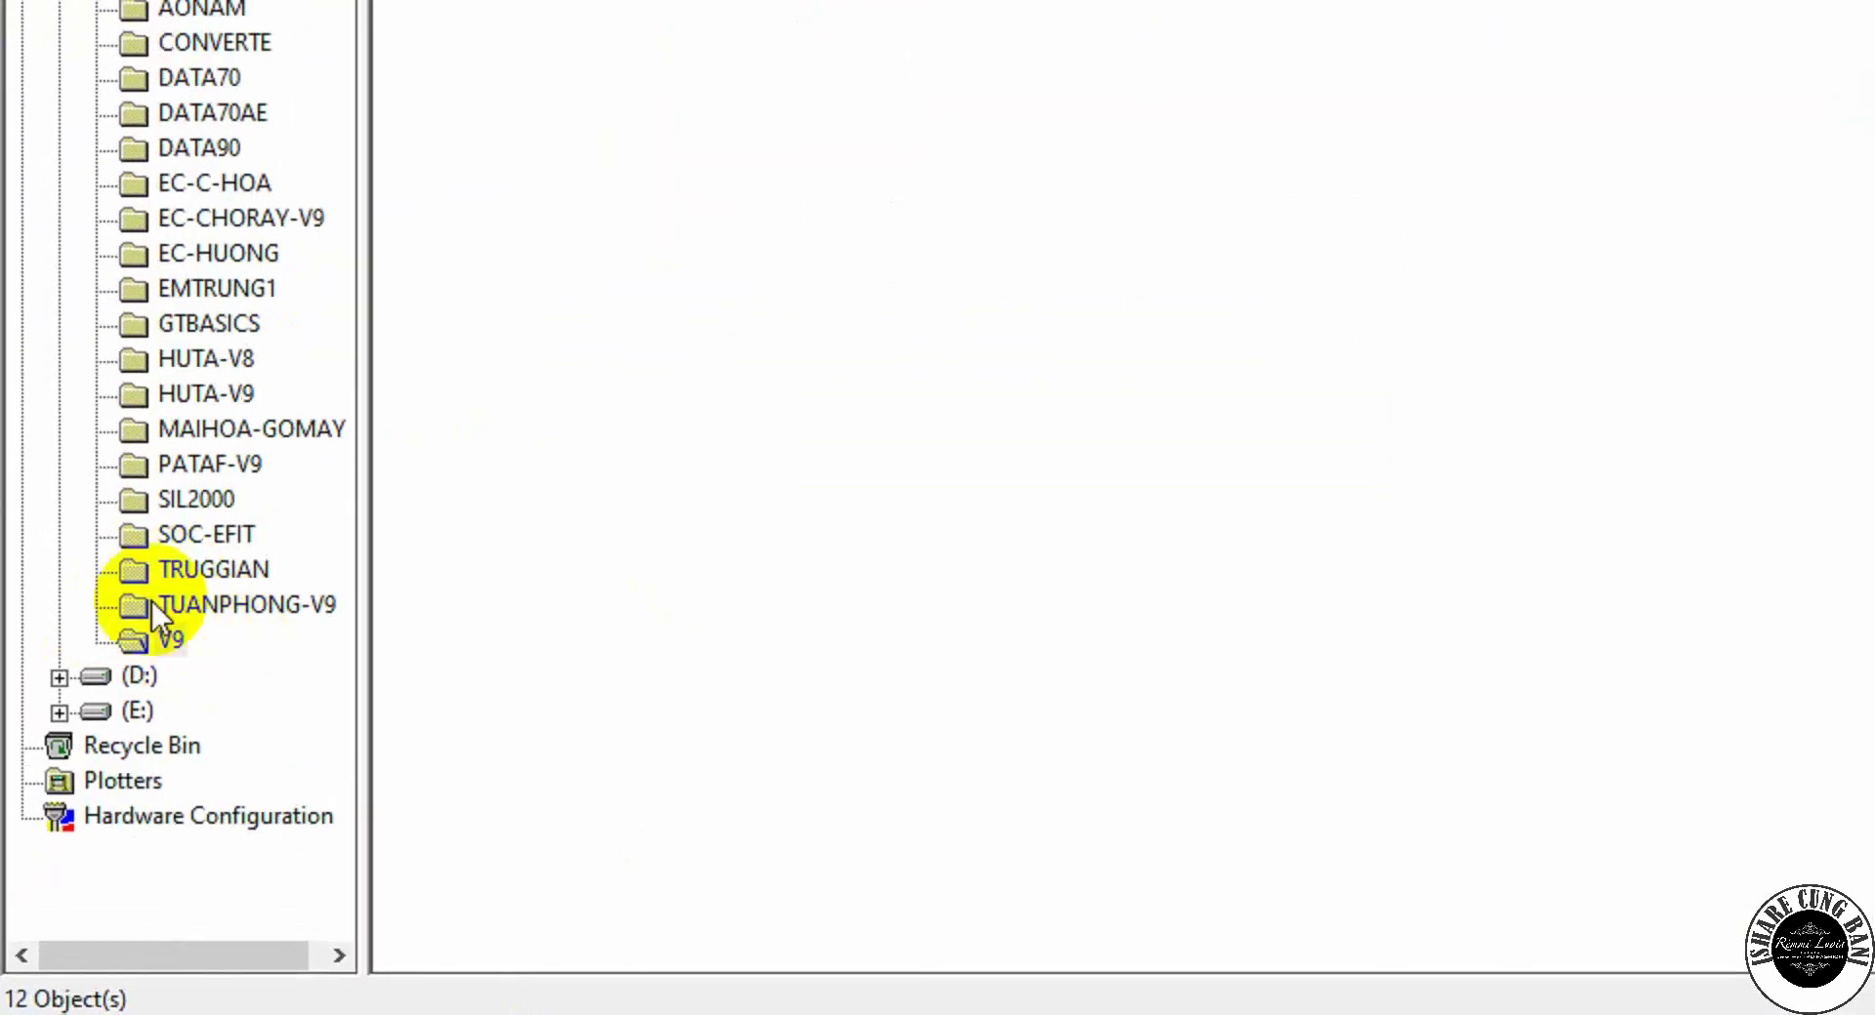
left_click(1752, 12)
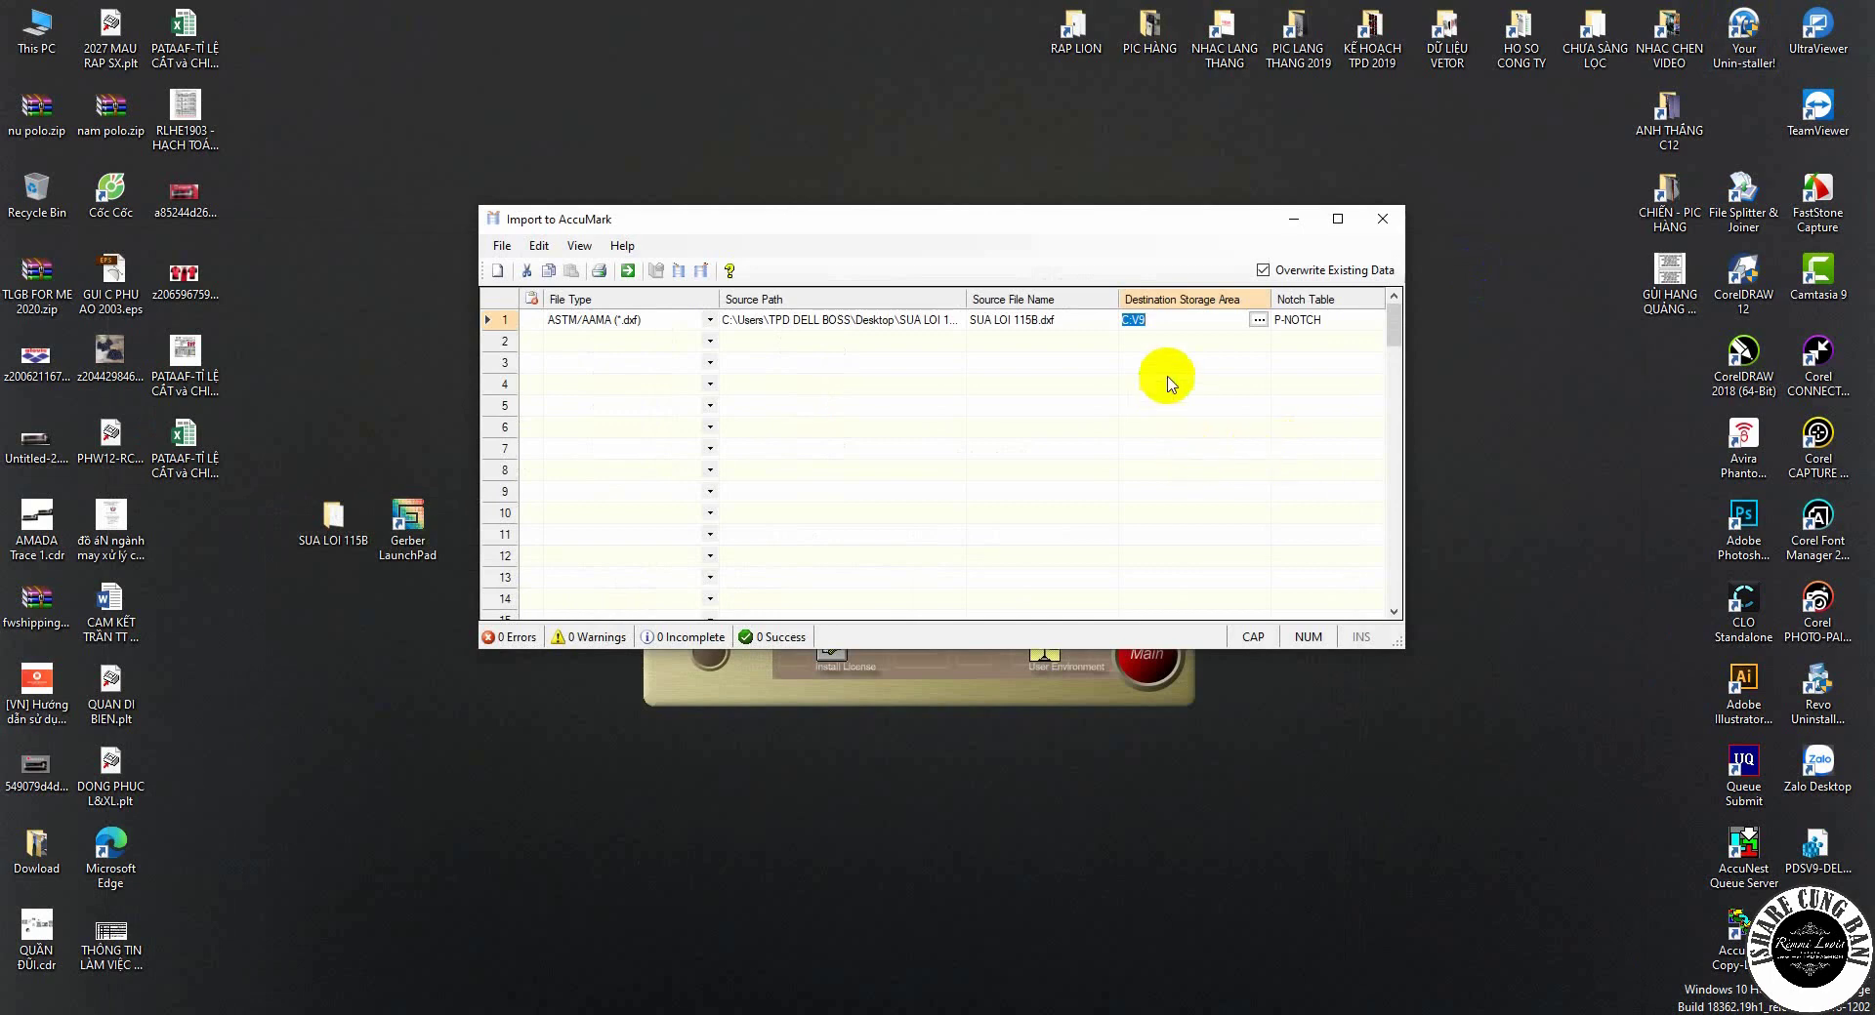
- Process the import of SUA LOI 115B.dxf, and close the results report, the import window and Gerber LaunchPad
left_click(628, 270)
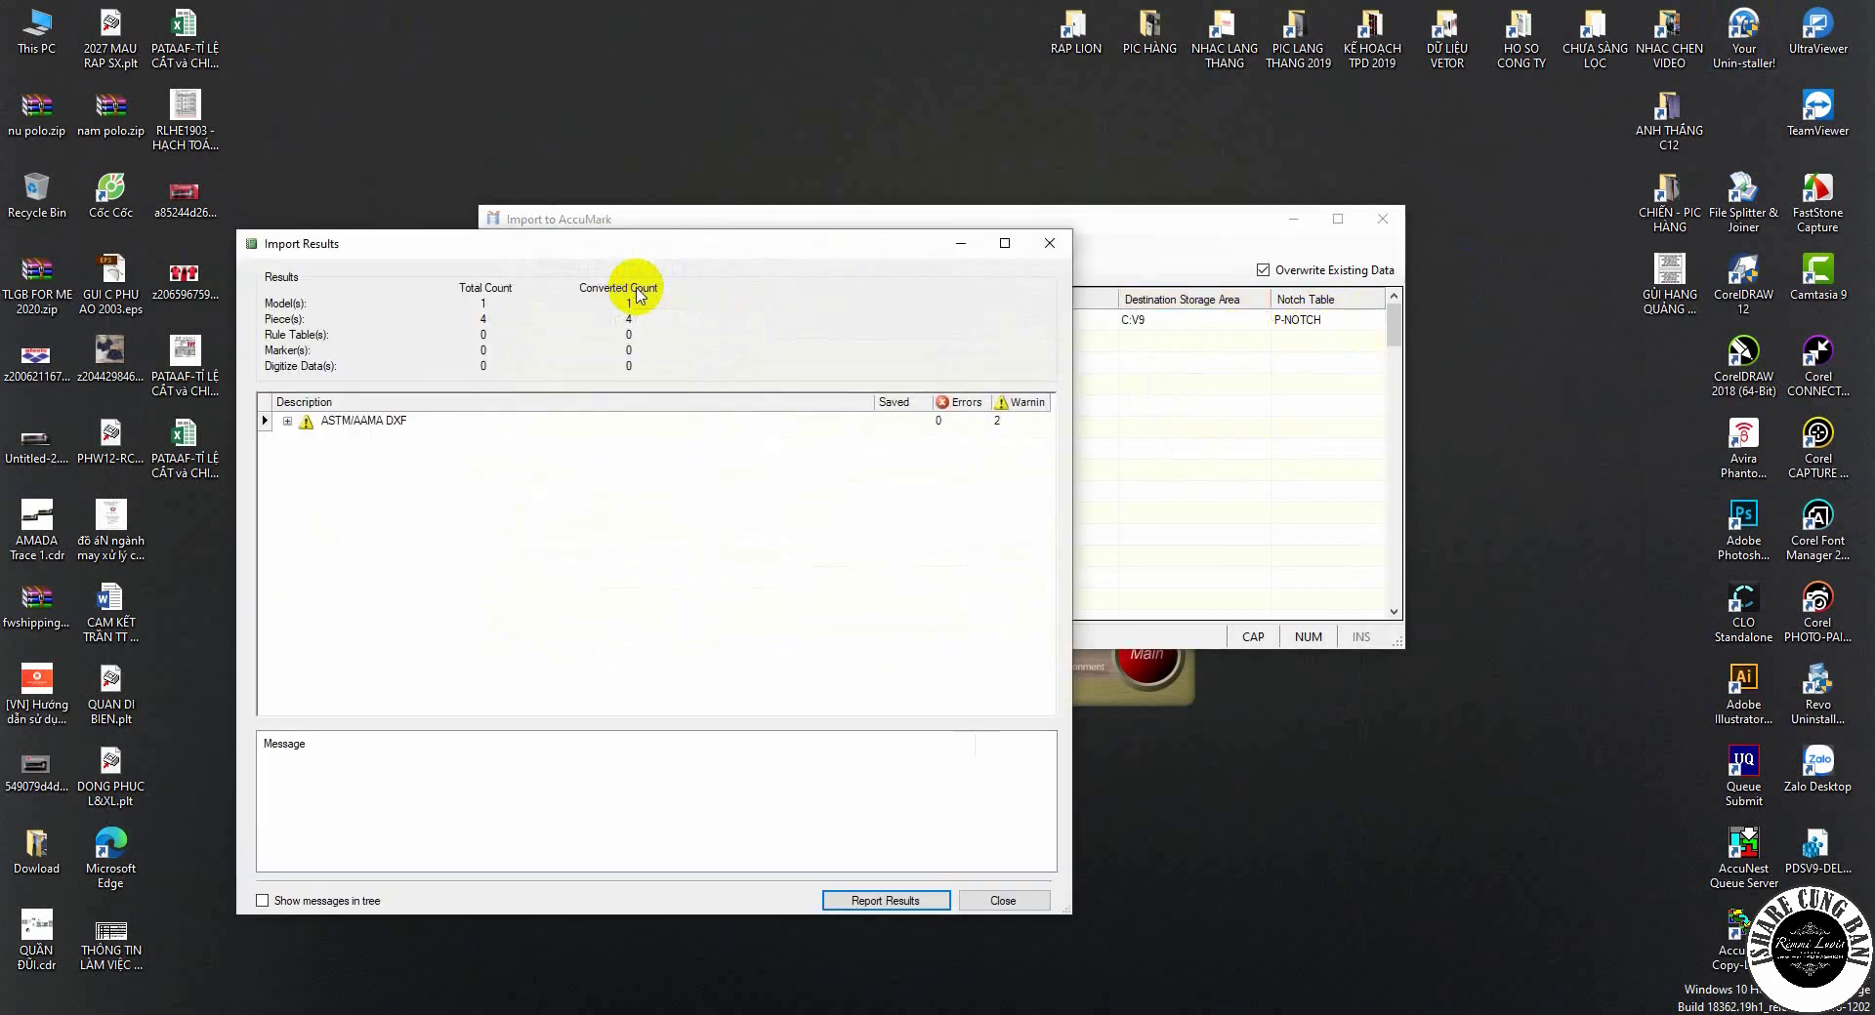
left_click(977, 904)
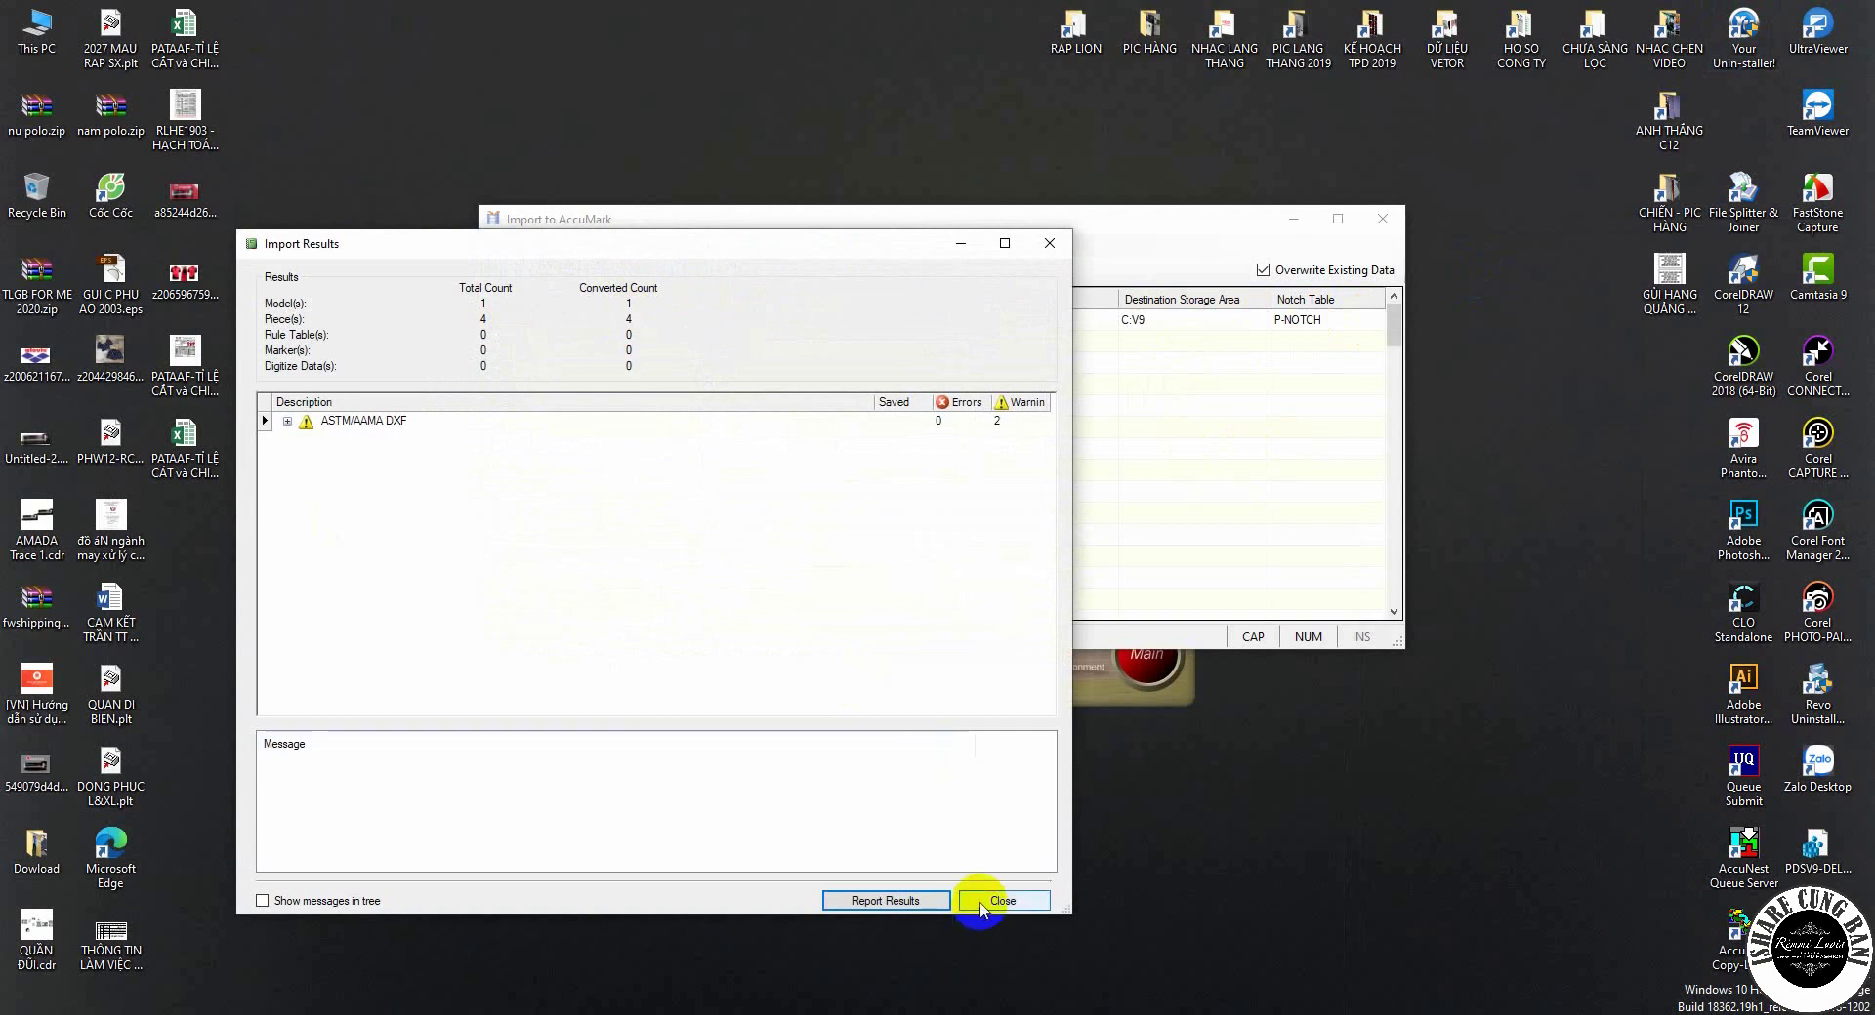
left_click(980, 906)
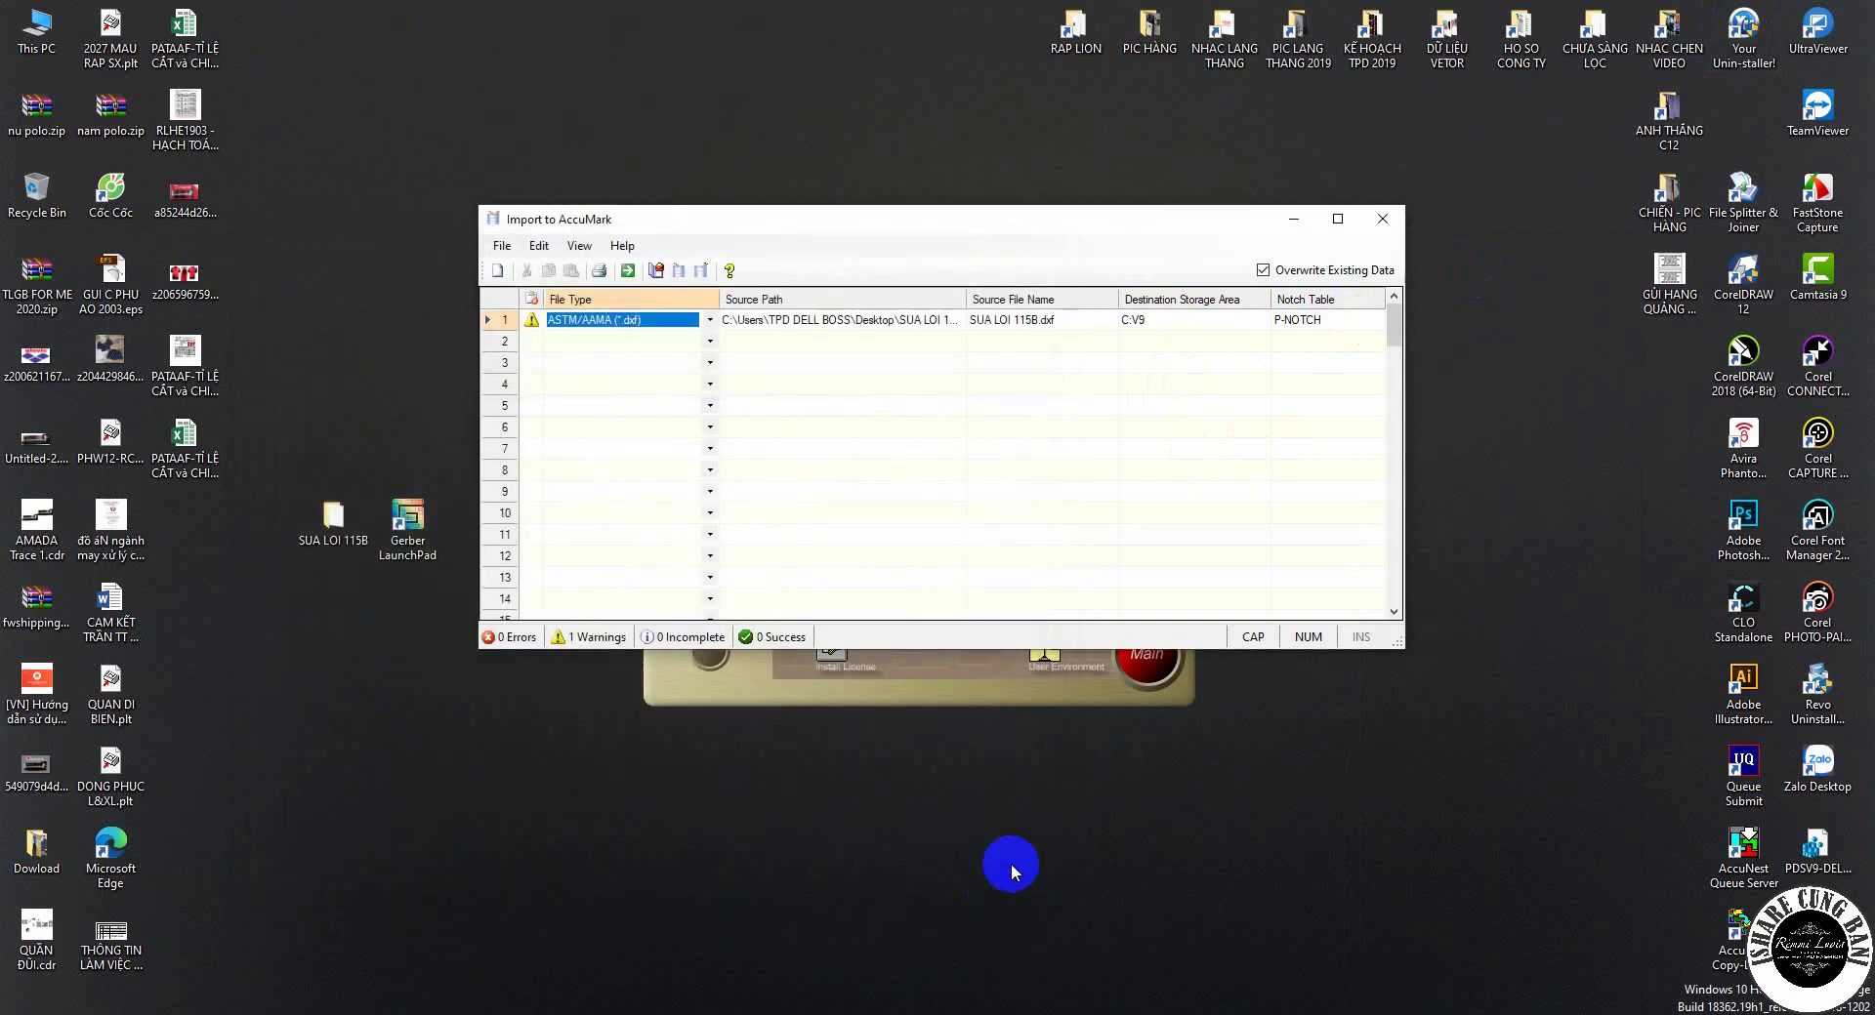
left_click(1381, 219)
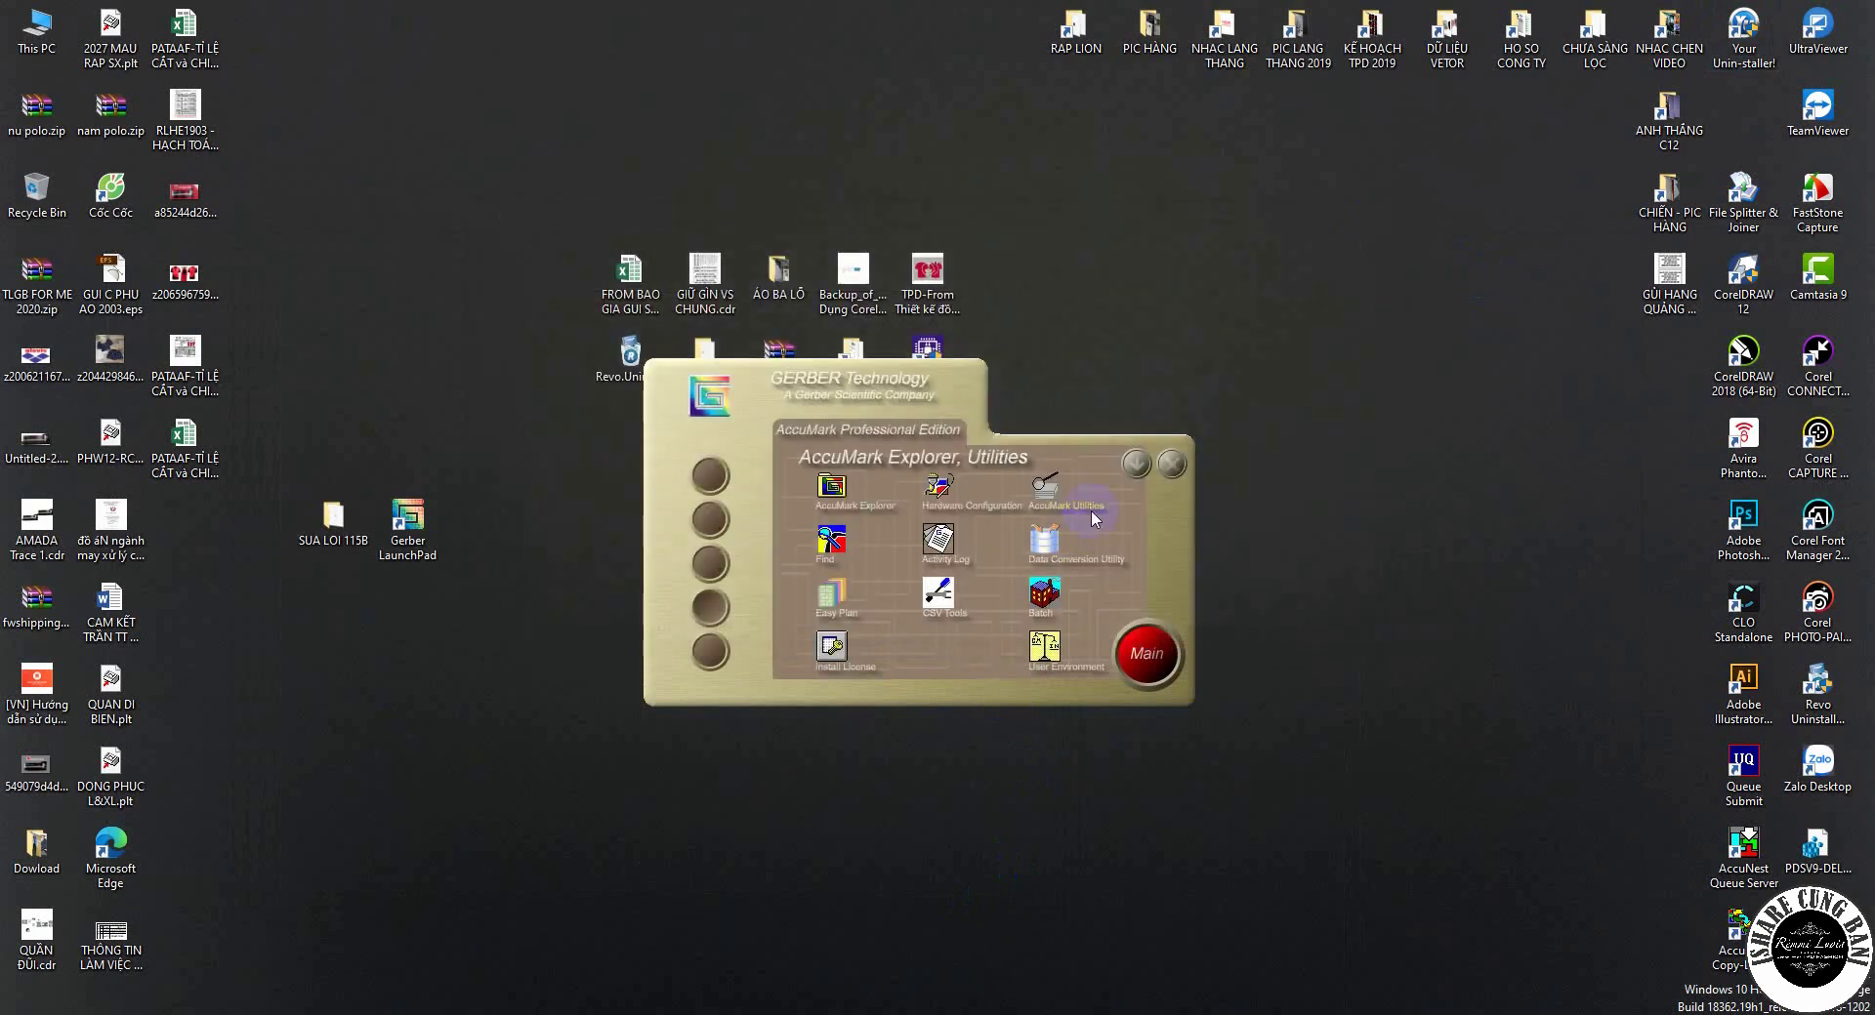
left_click(1169, 471)
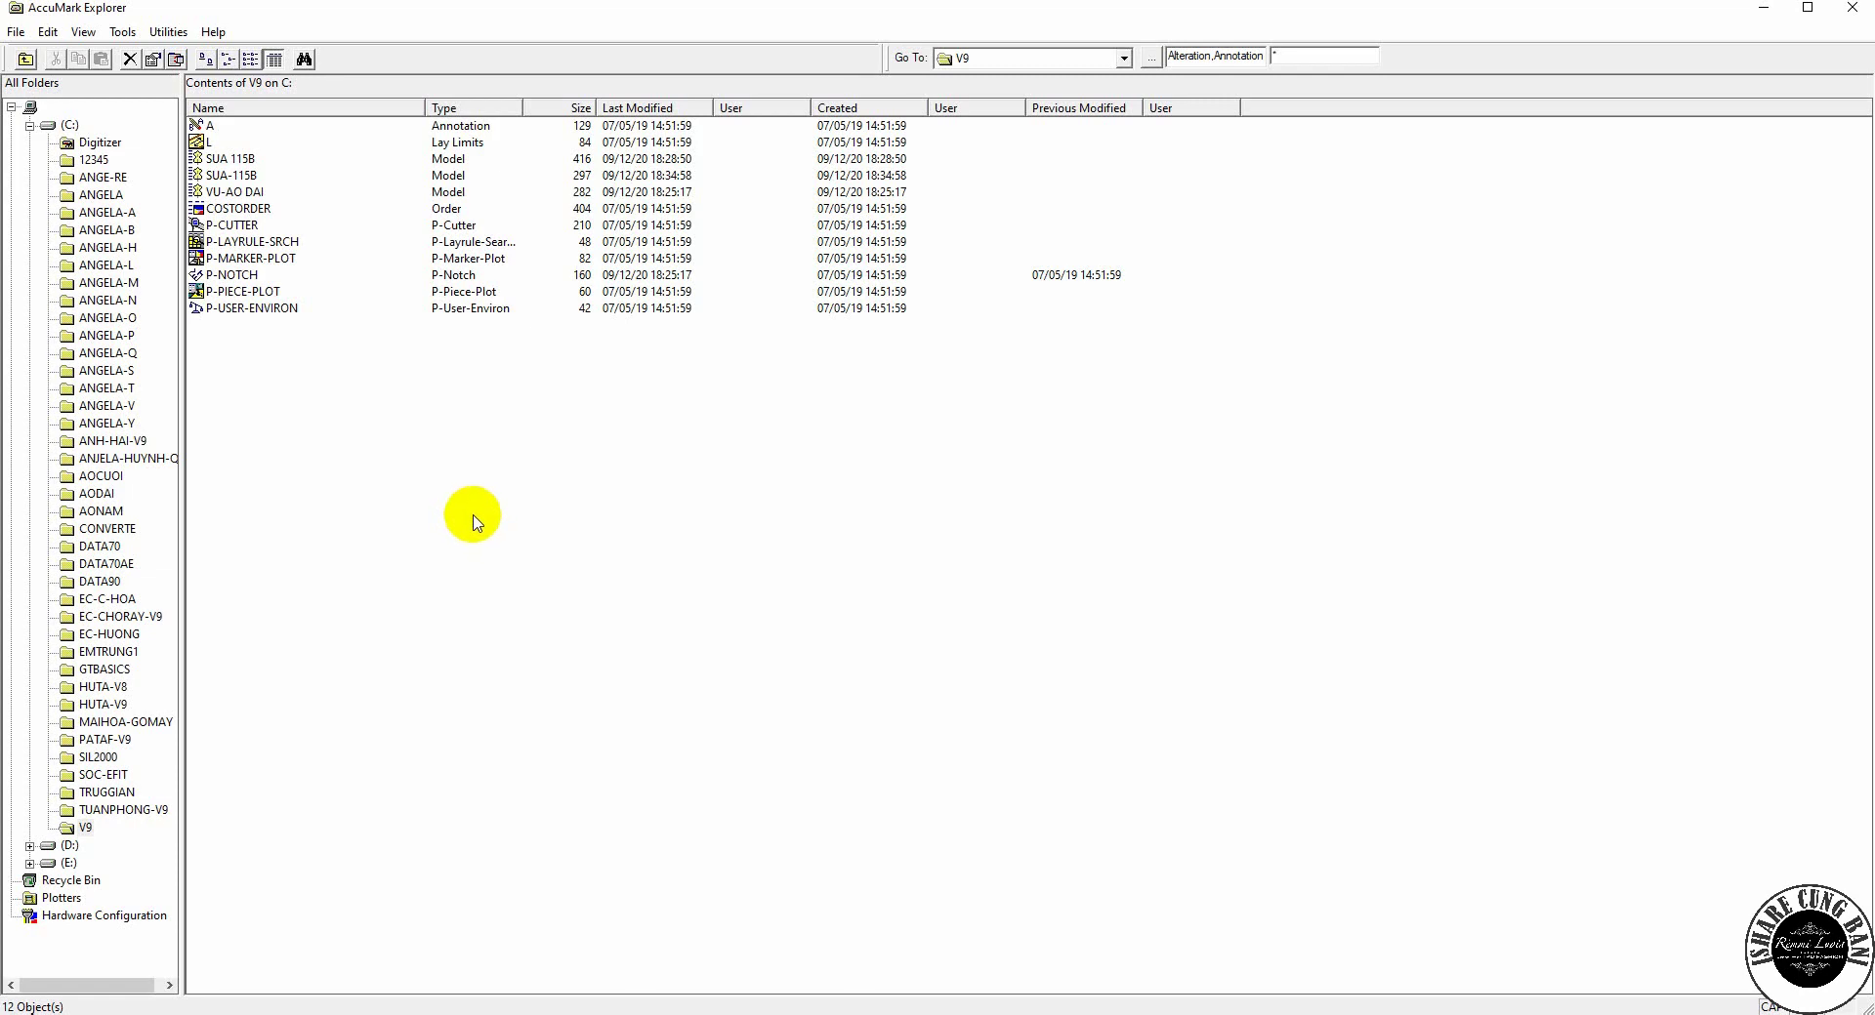
- Refresh the contents of storage area V9 by switching to TRUGGIAN and back, to list the imported model and pieces
right_click(376, 476)
left_click(335, 544)
left_click(107, 810)
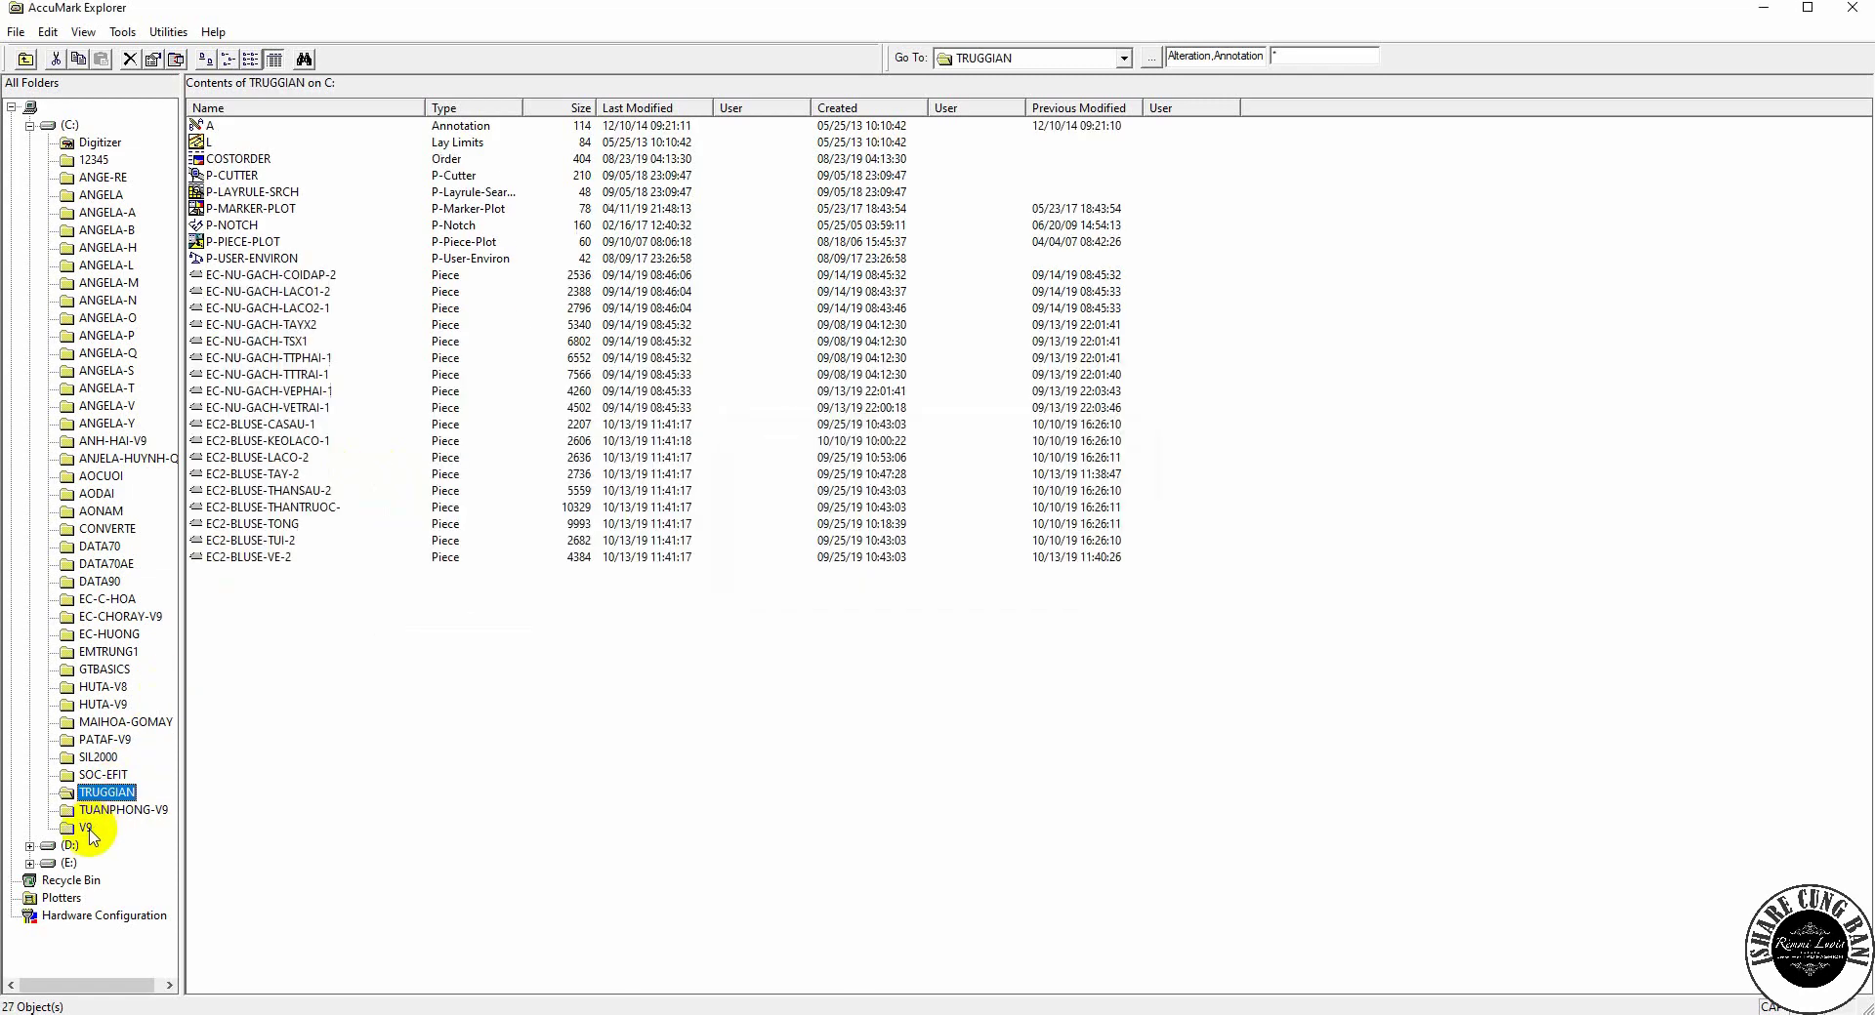
left_click(85, 827)
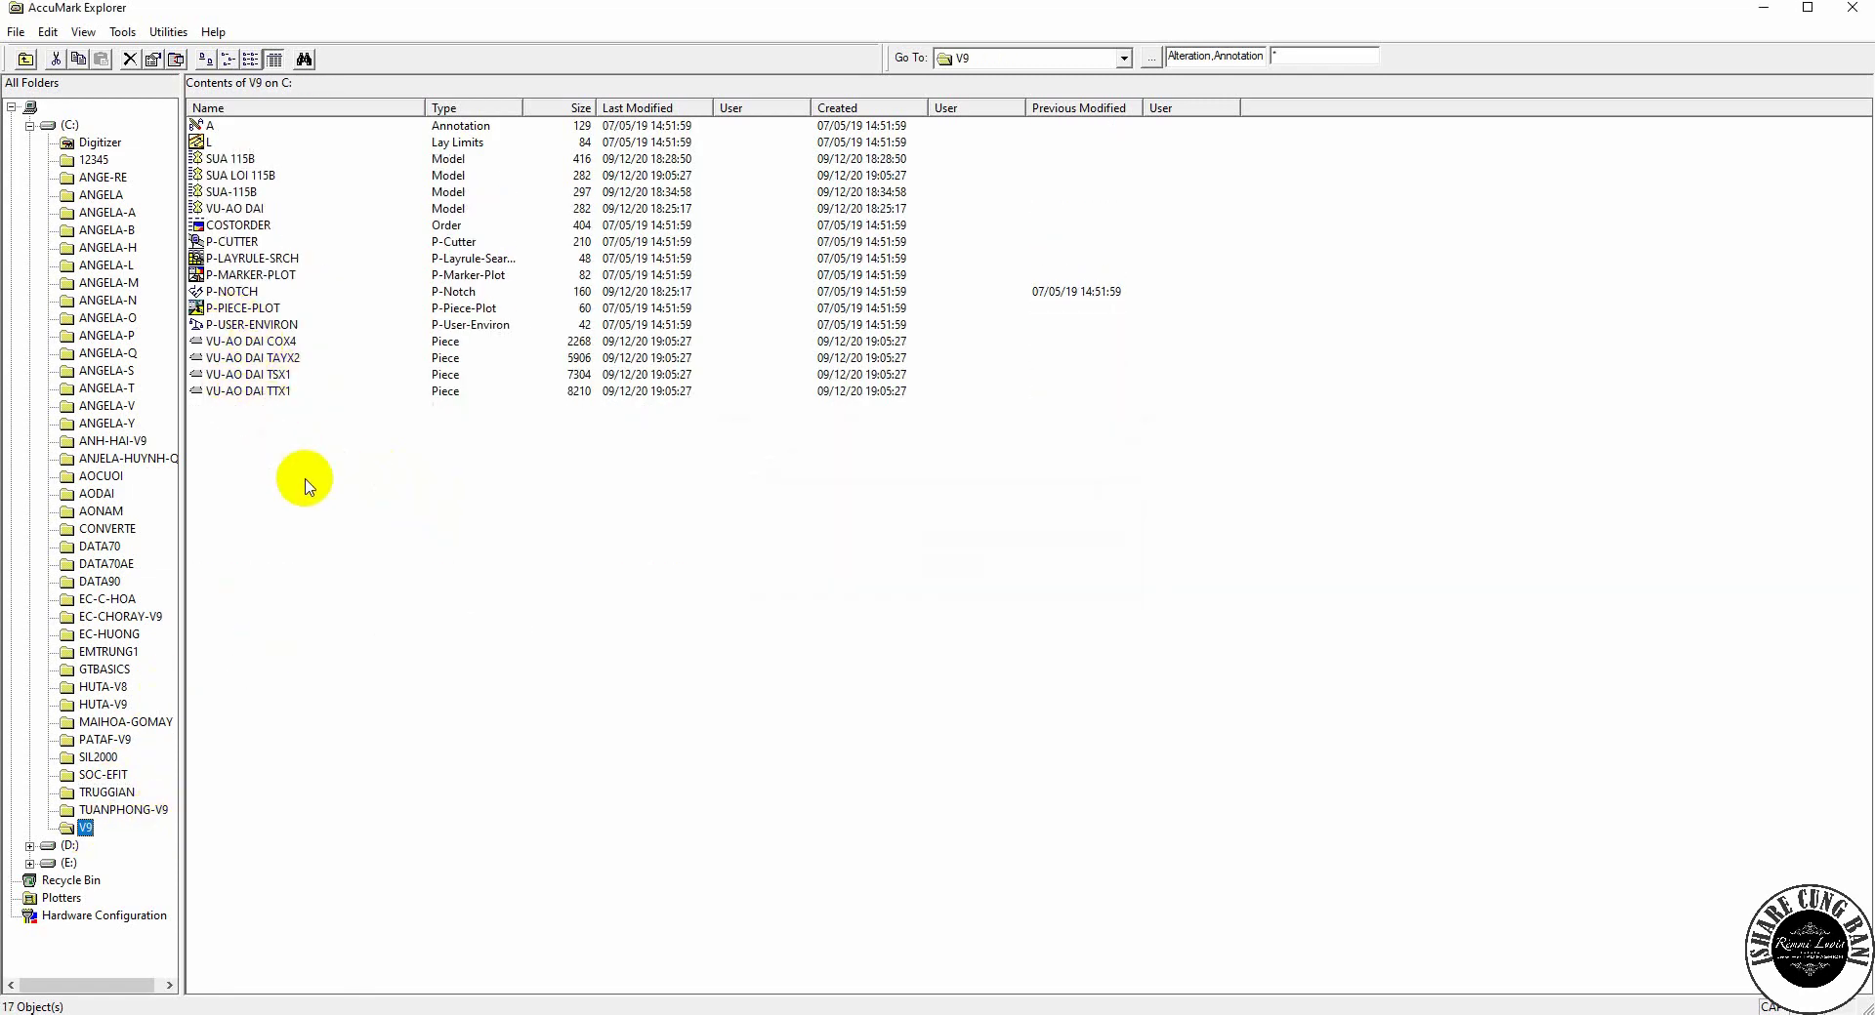
- Open the four imported VU-AO DAI pieces from V9 in Pattern Design and place them all positioned in the work area
left_click_drag(347, 481, 221, 347)
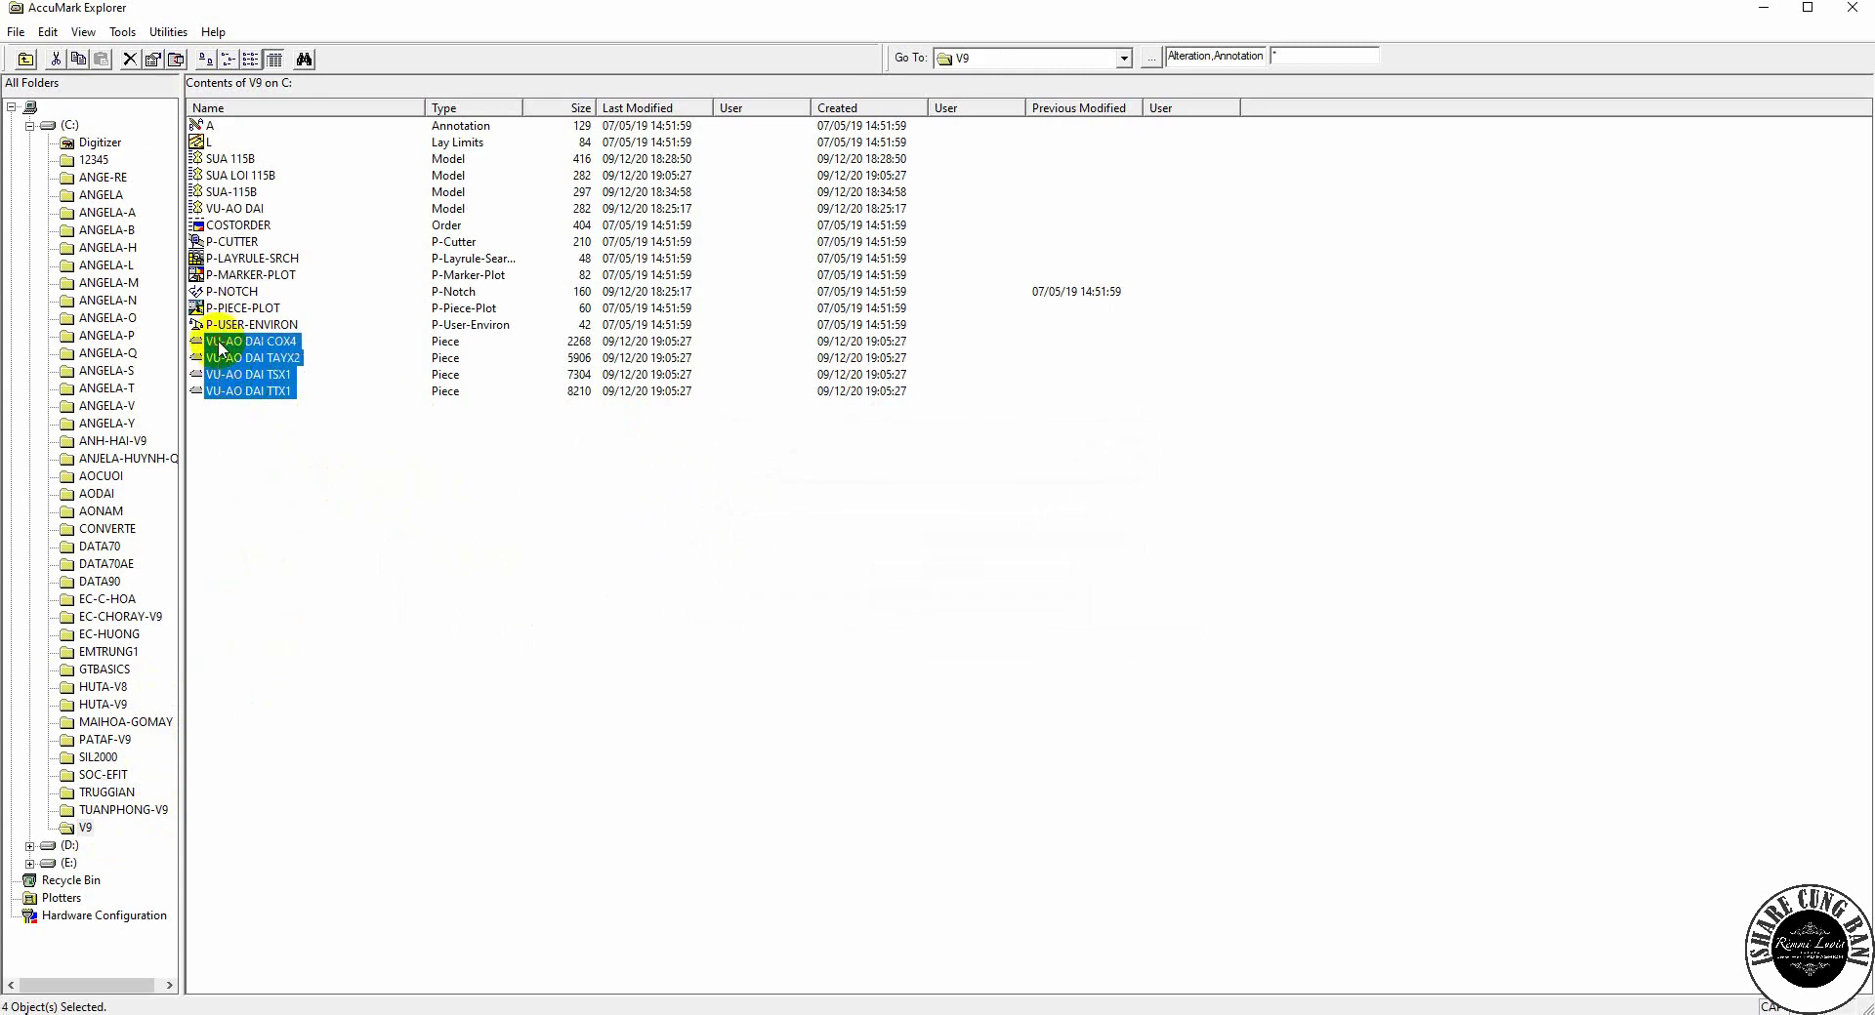
double_click(219, 346)
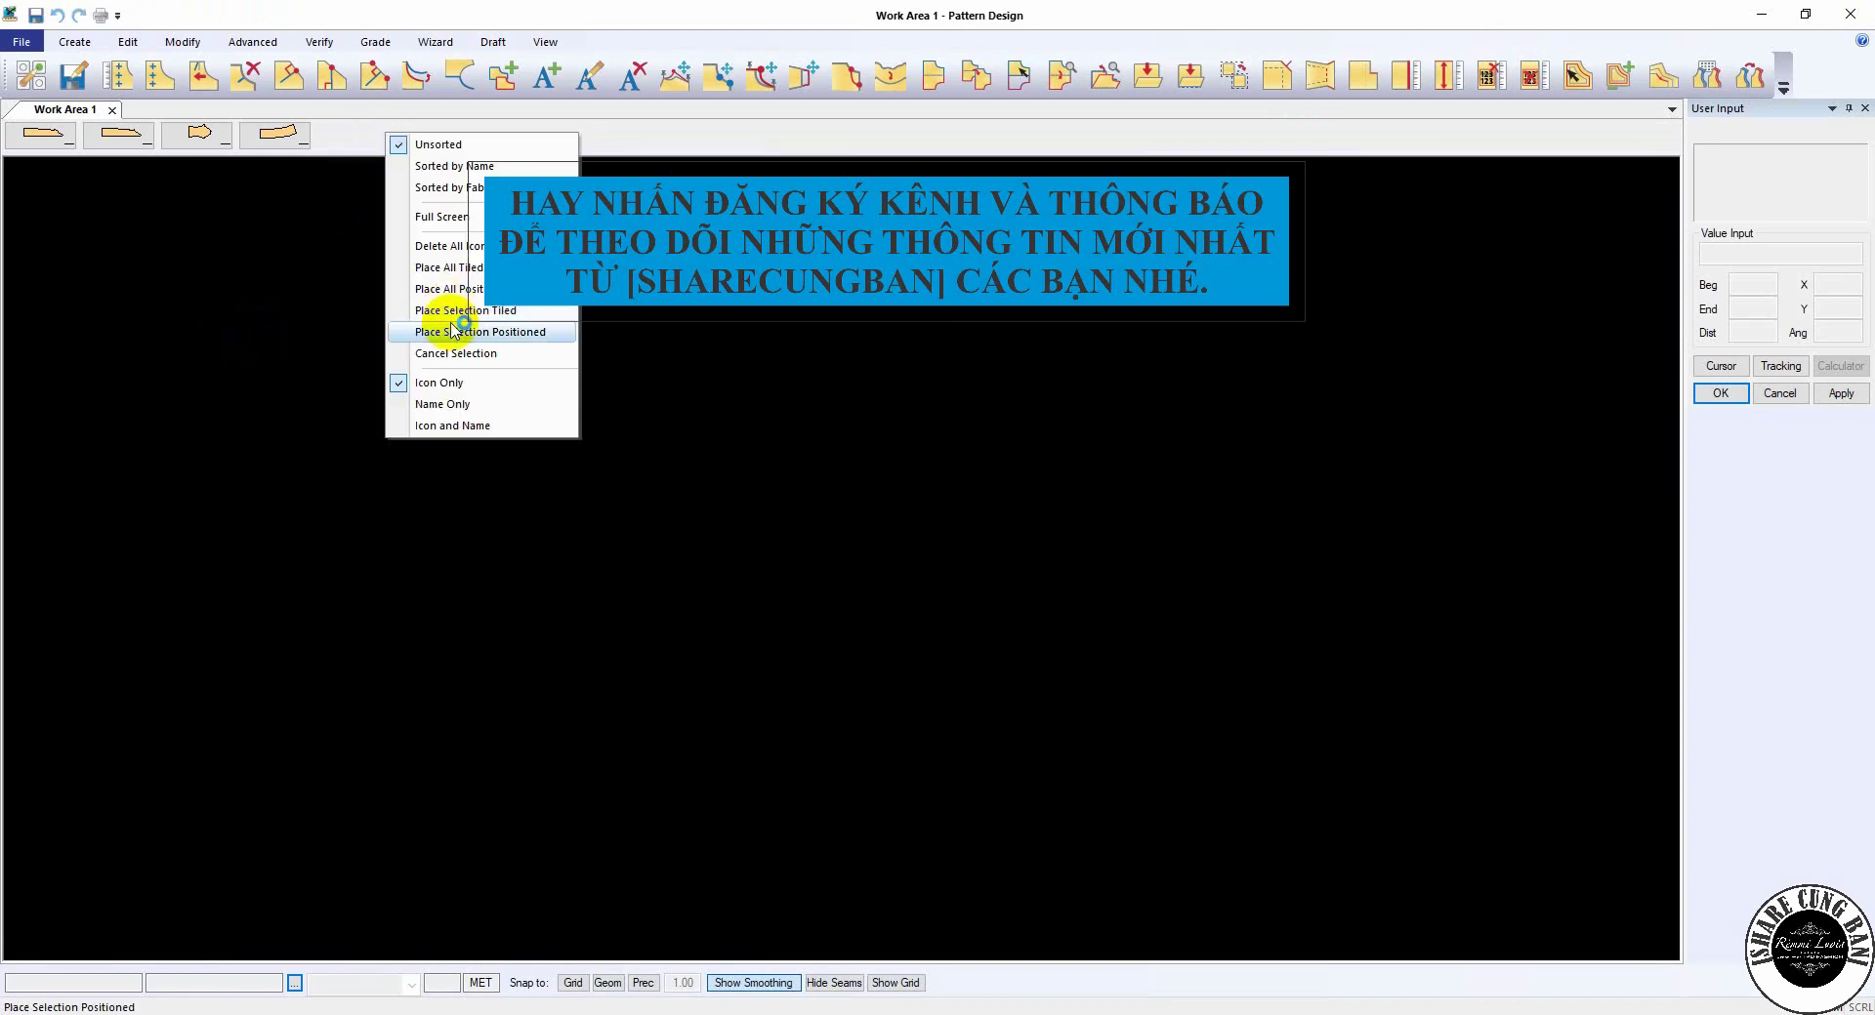
left_click(451, 330)
right_click(463, 147)
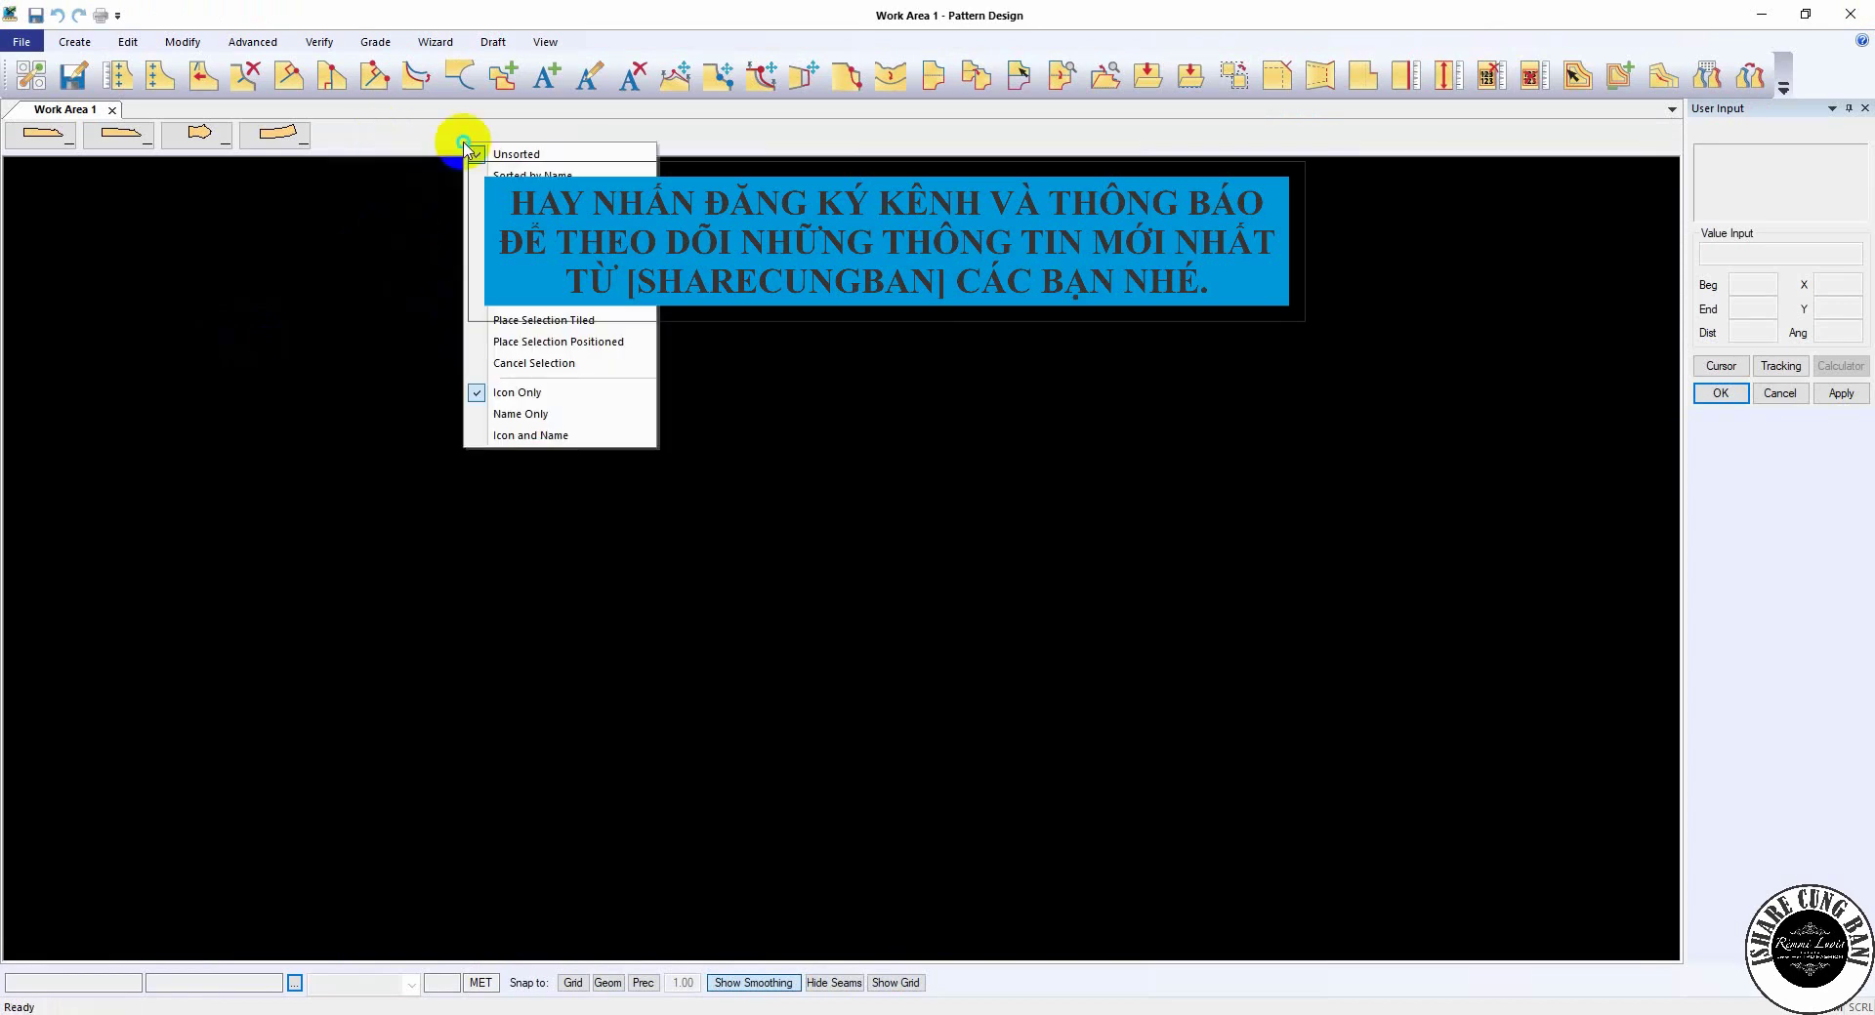
left_click(508, 300)
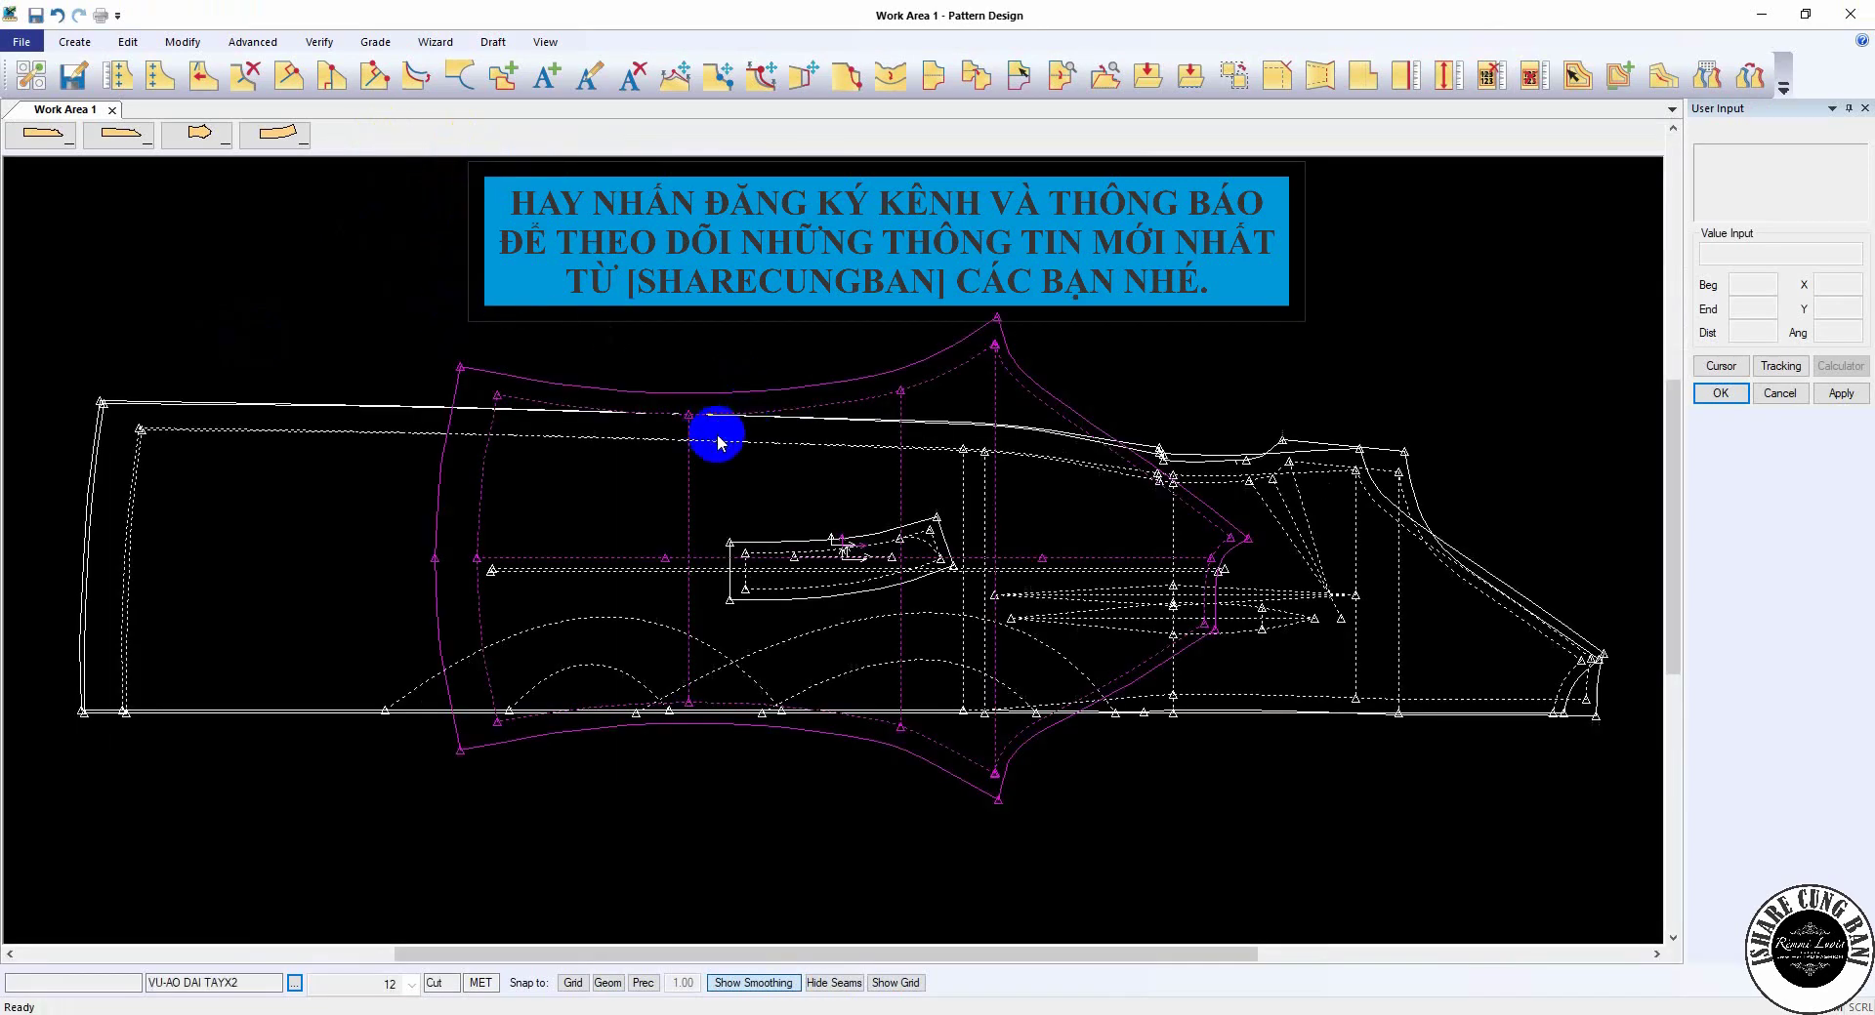
- Spread the overlapping pieces apart, with the two body pieces stacked and the collar above the sleeve beside them
left_click_drag(410, 641, 1279, 805)
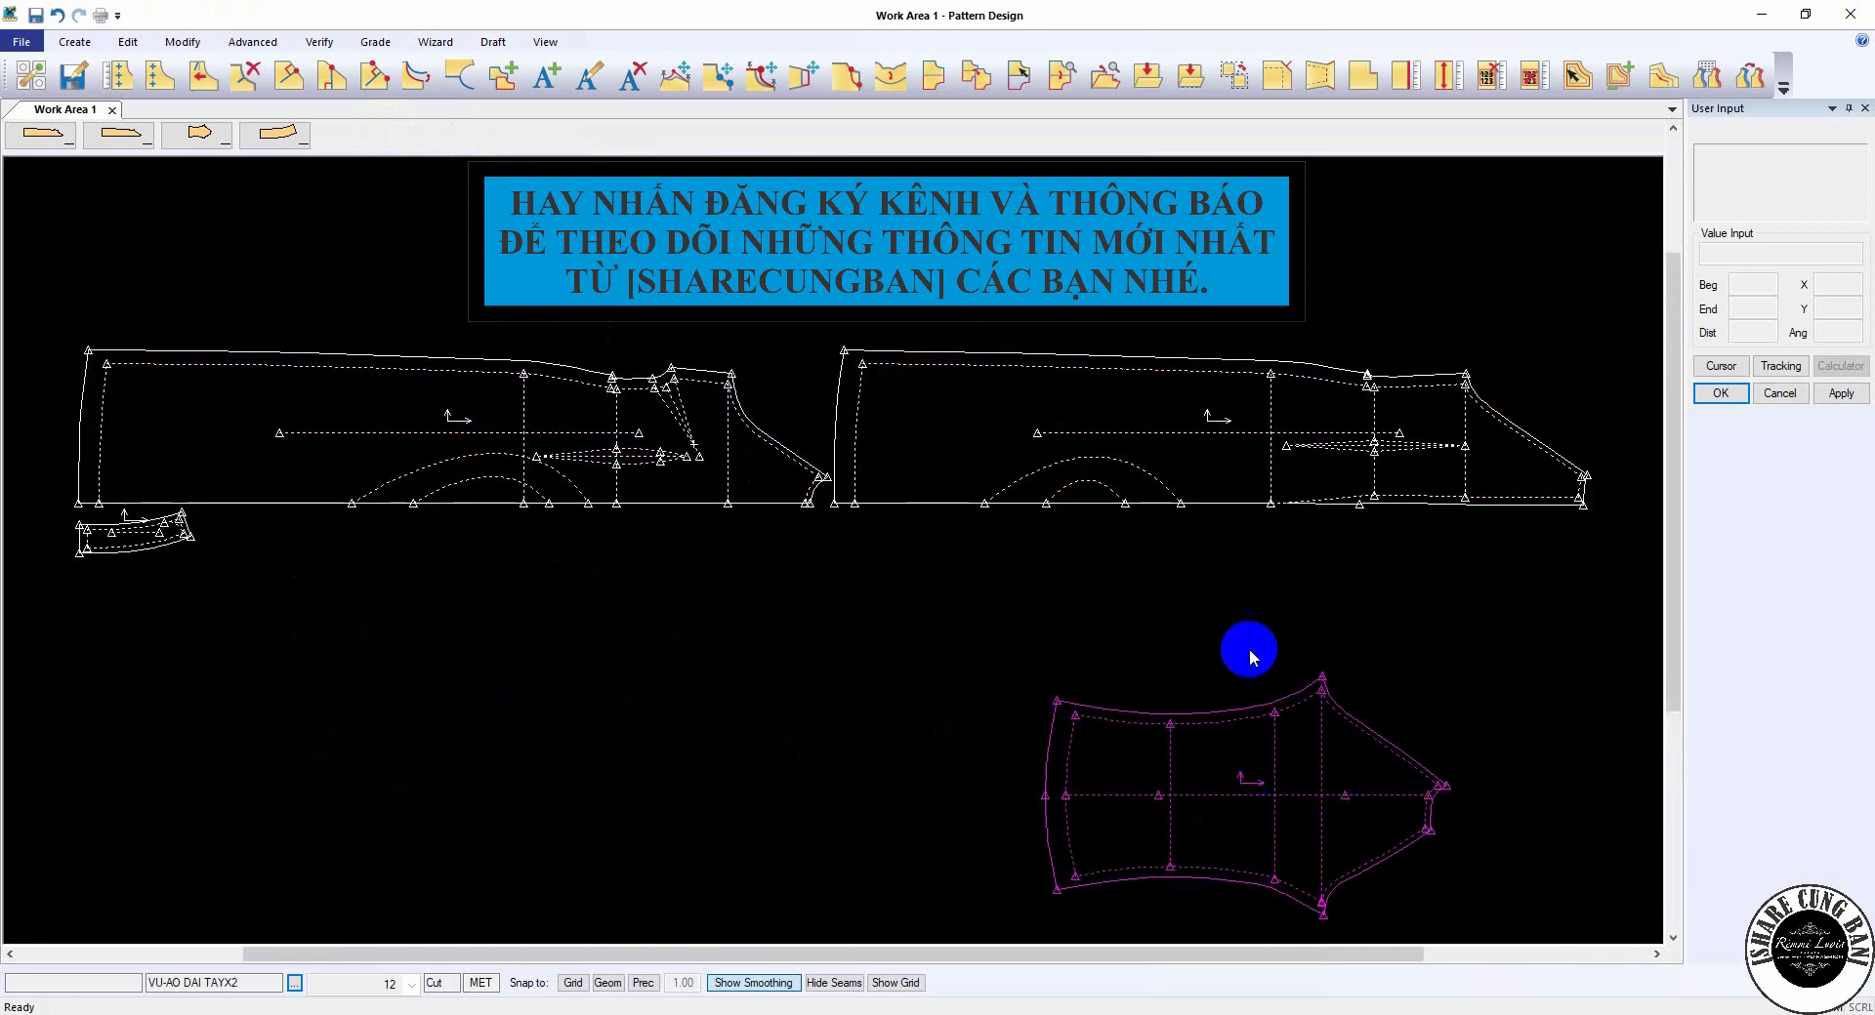
left_click_drag(1234, 505, 485, 753)
left_click(149, 542)
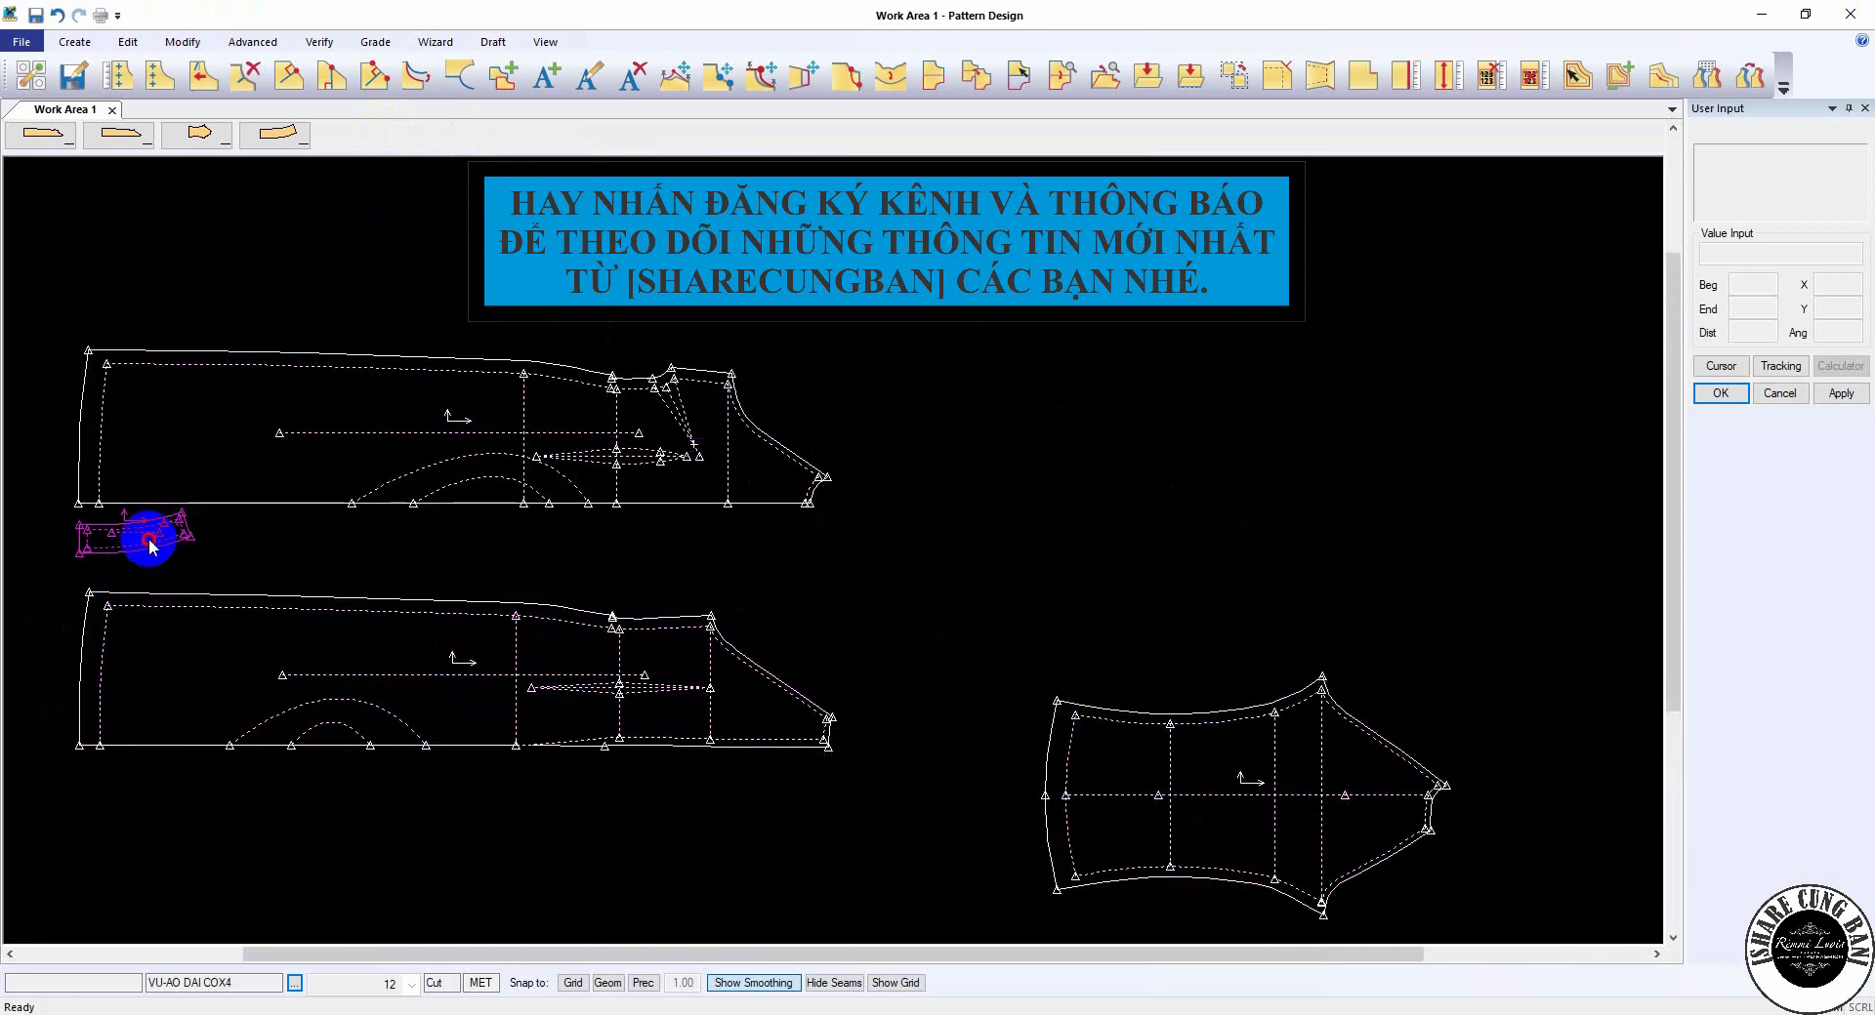
left_click_drag(149, 542, 1084, 441)
left_click_drag(1171, 752, 1049, 598)
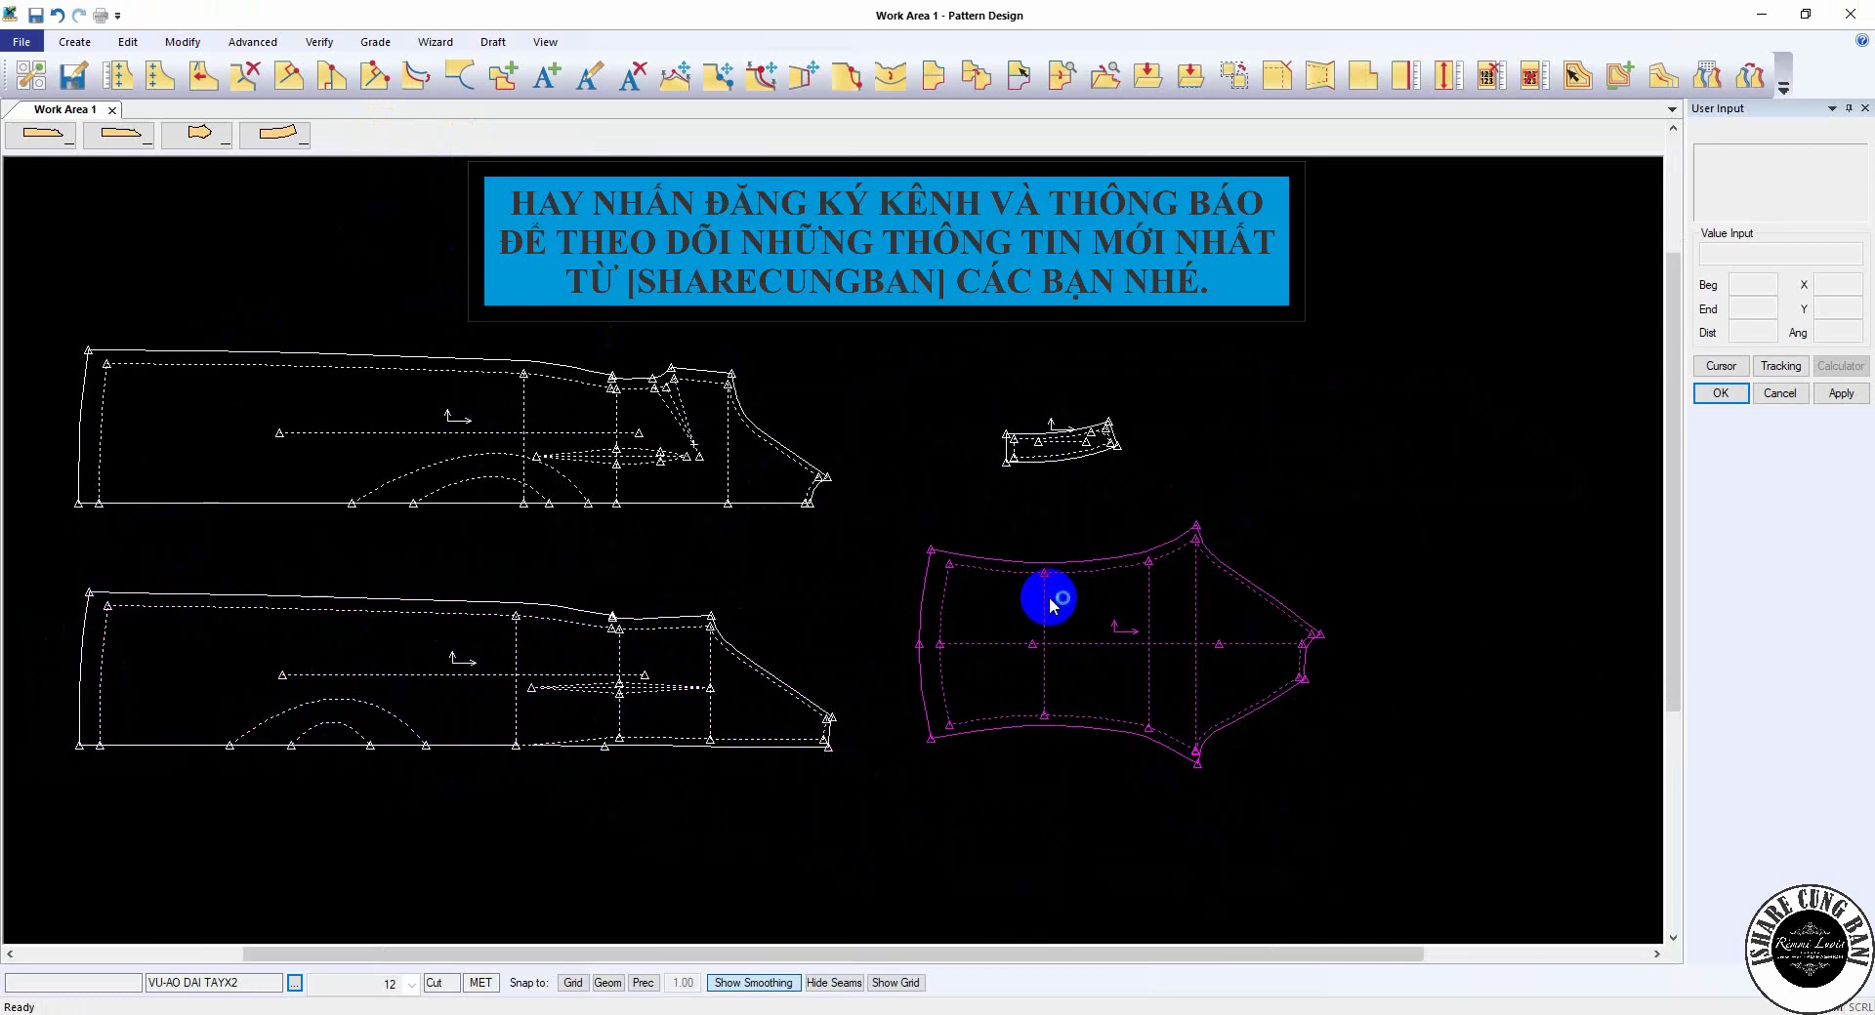
left_click(1051, 605)
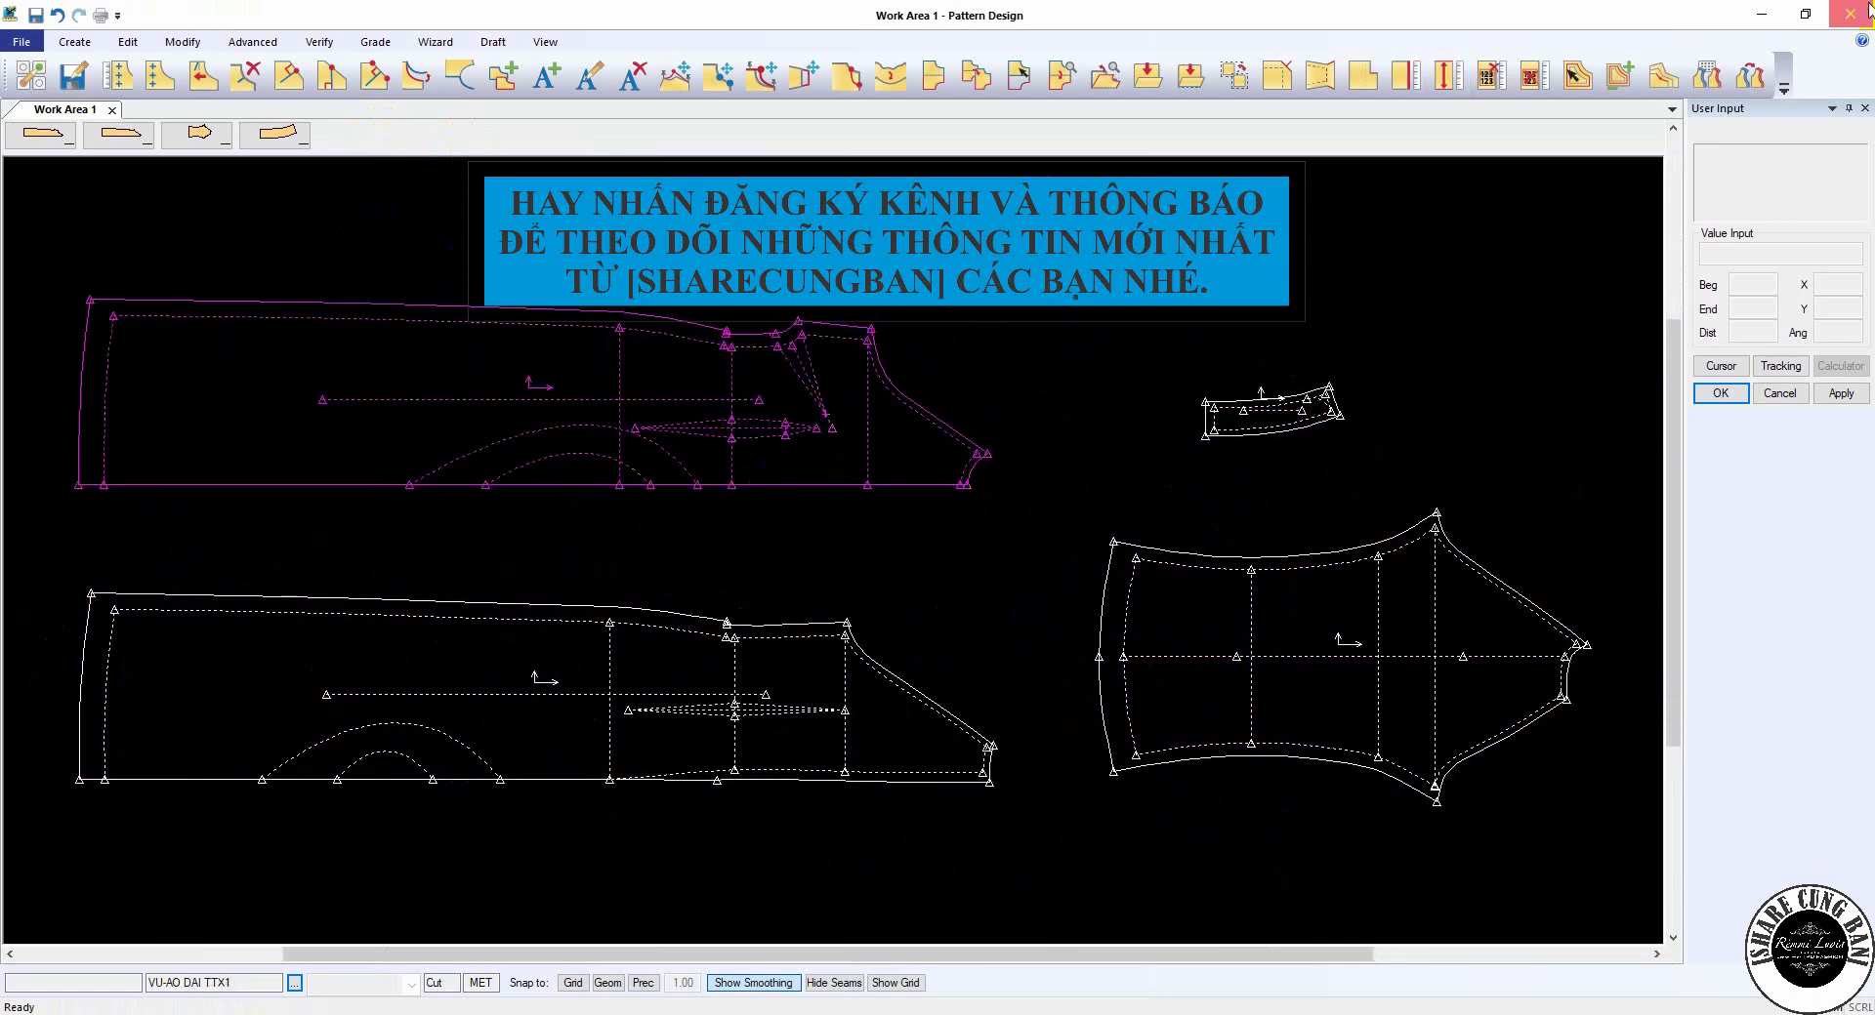
- Close Pattern Design and AccuMark Explorer, and refresh the desktop
left_click(1850, 12)
left_click(891, 511)
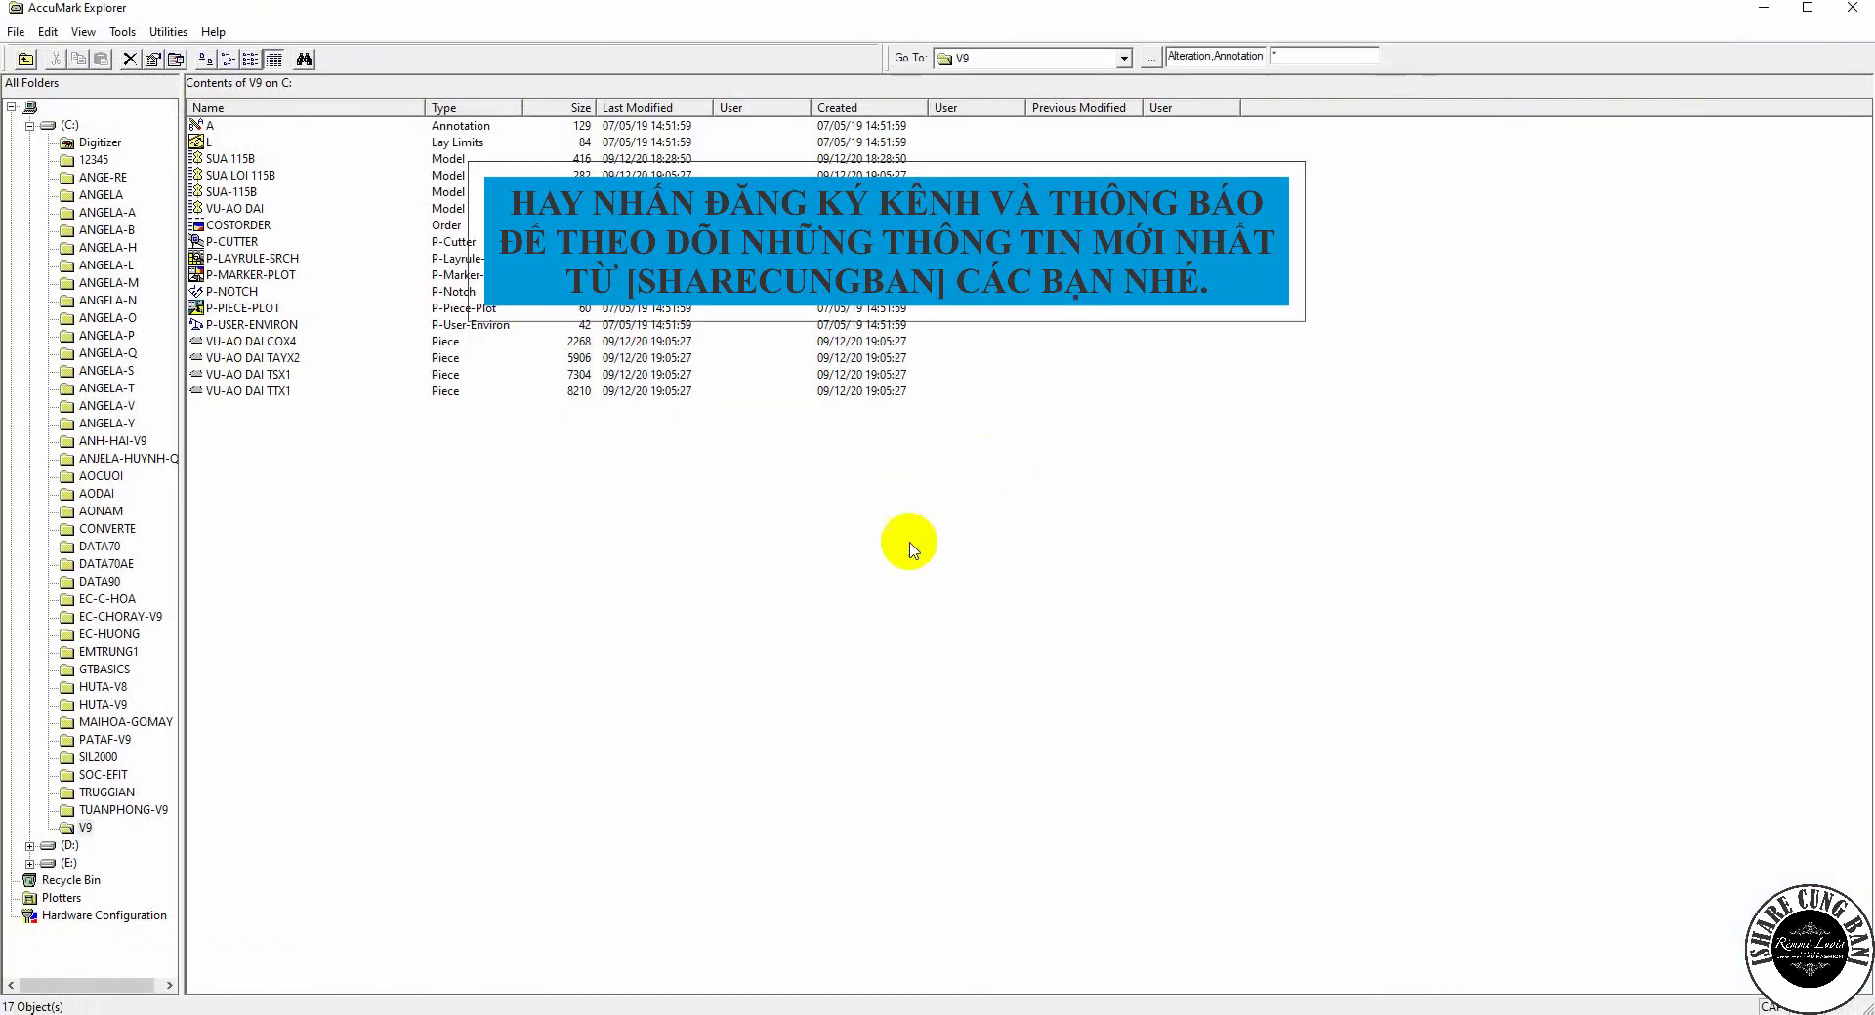
left_click(1842, 21)
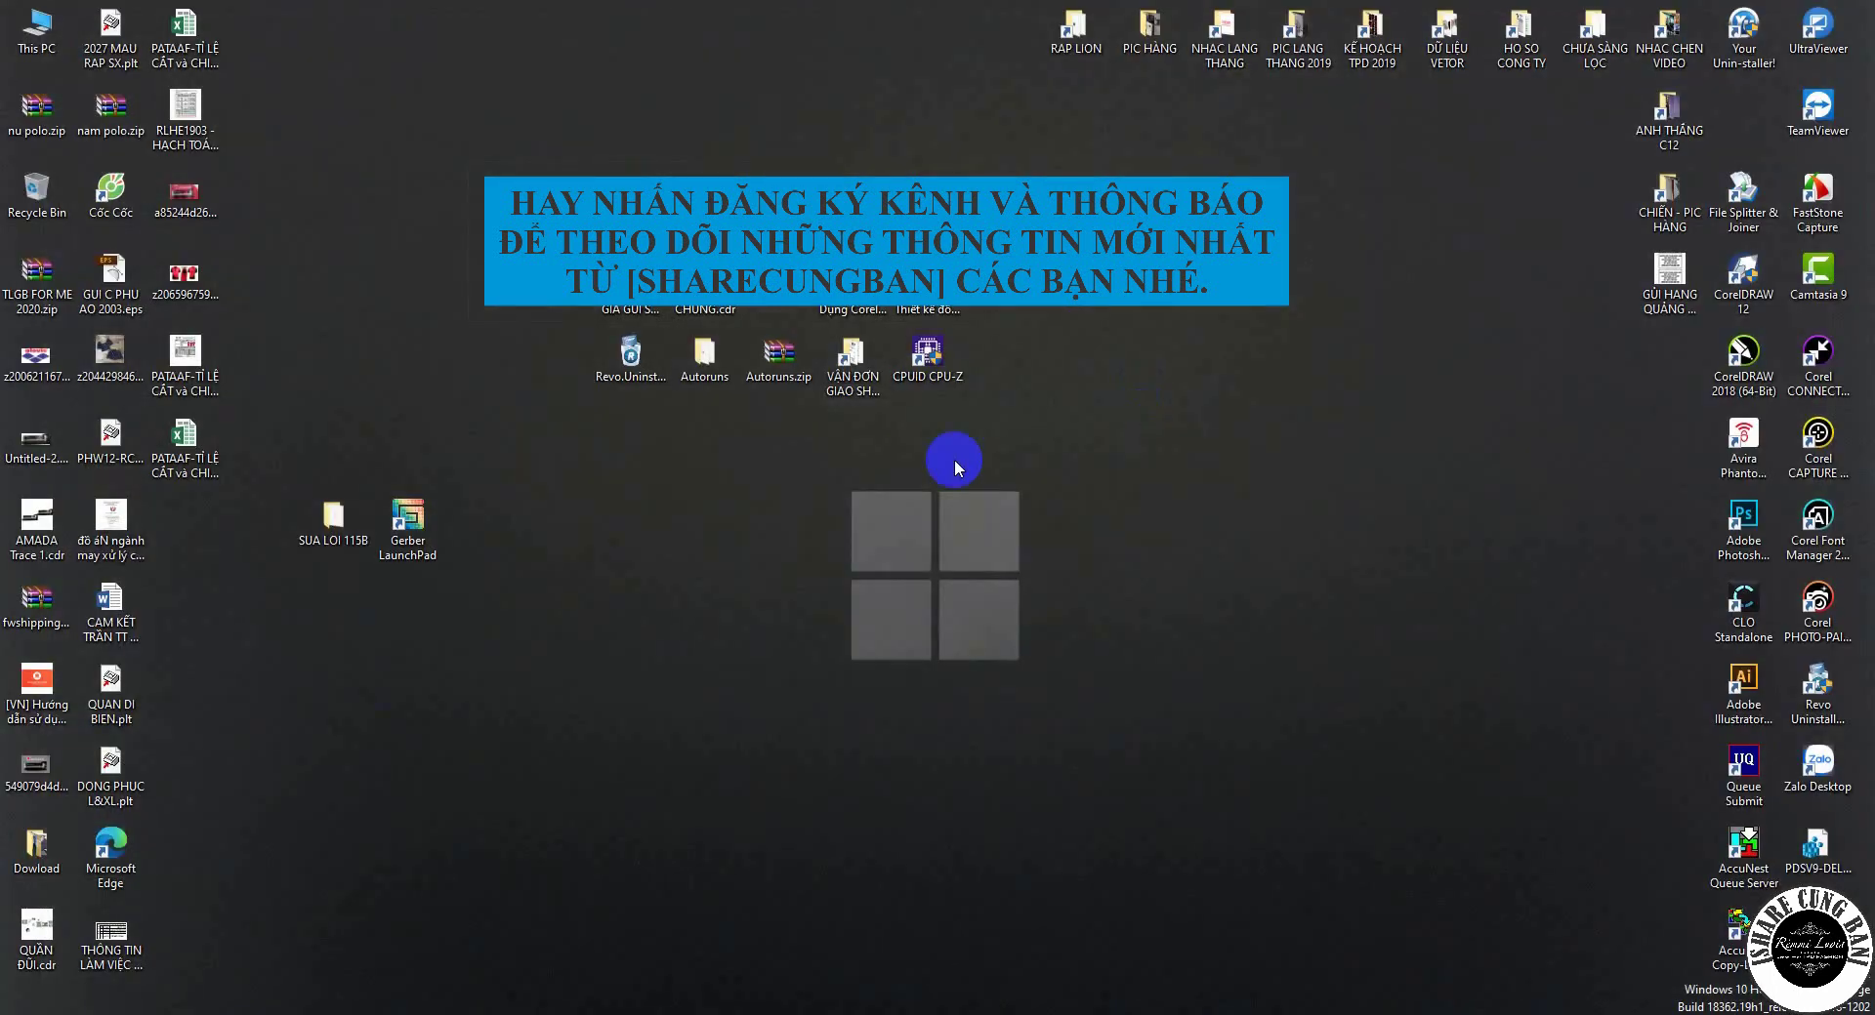
right_click(916, 475)
left_click(986, 558)
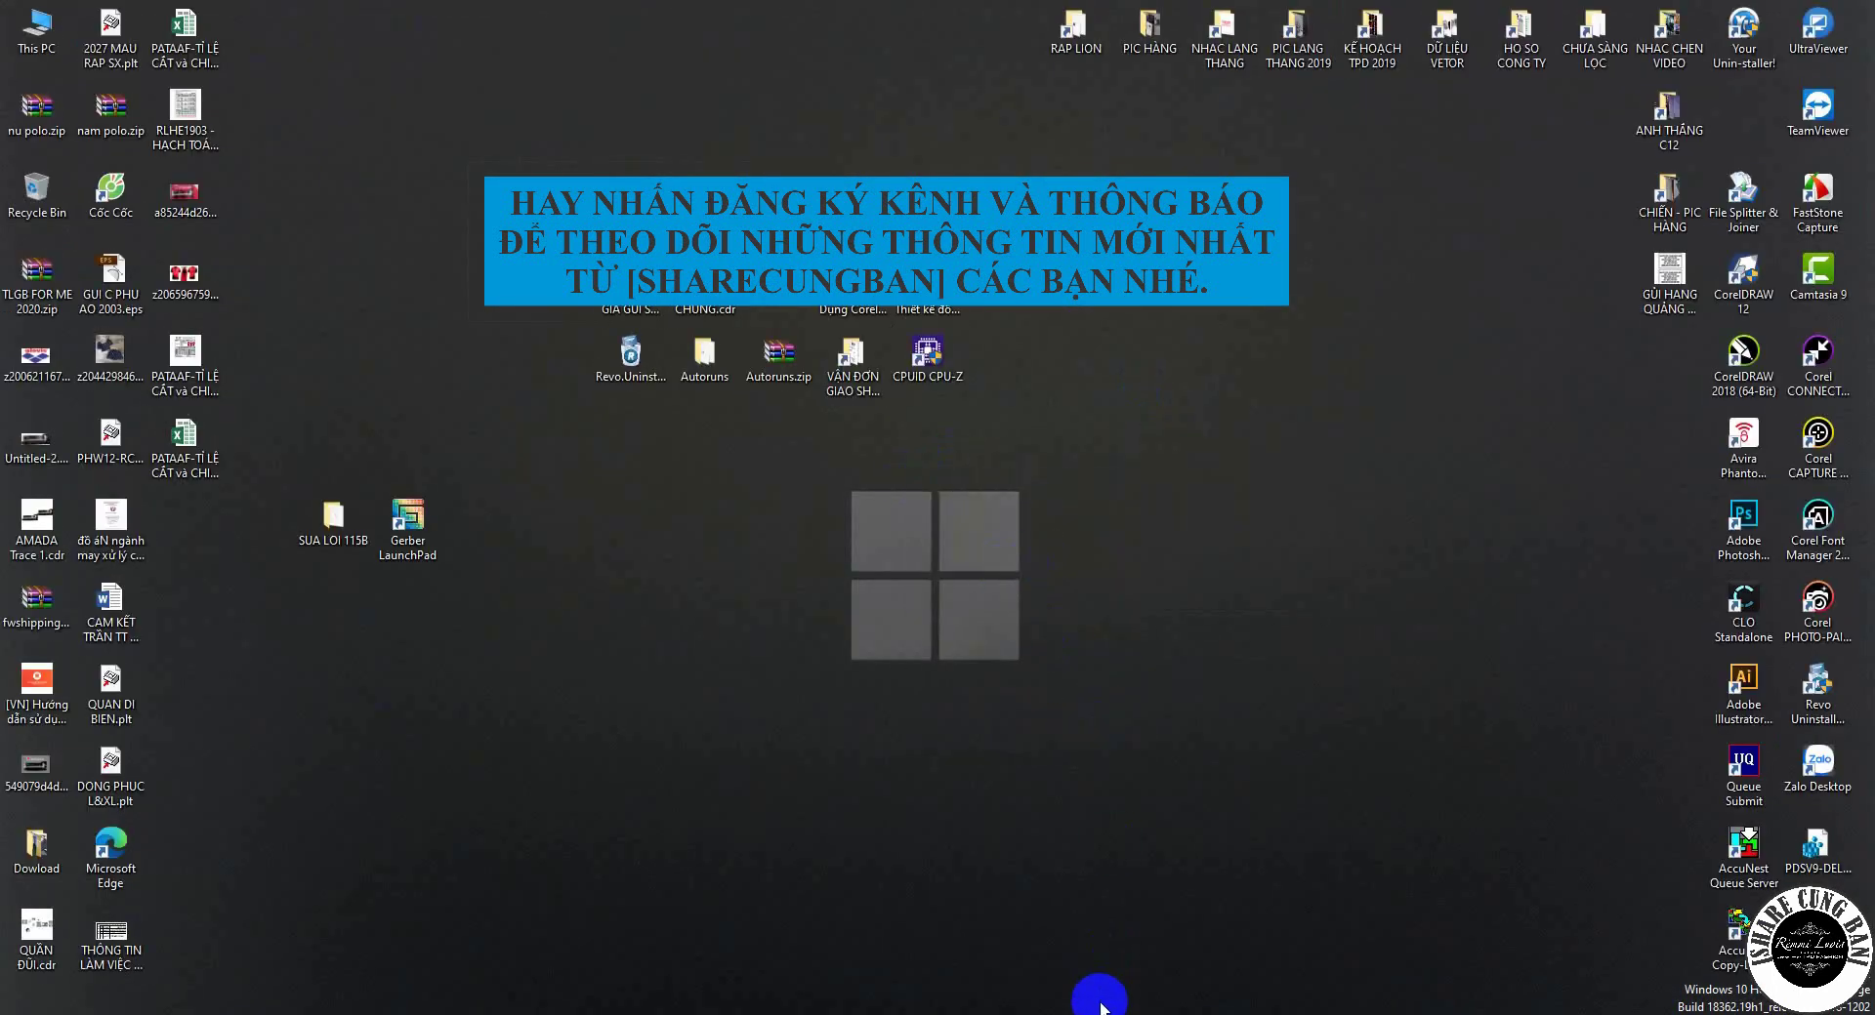